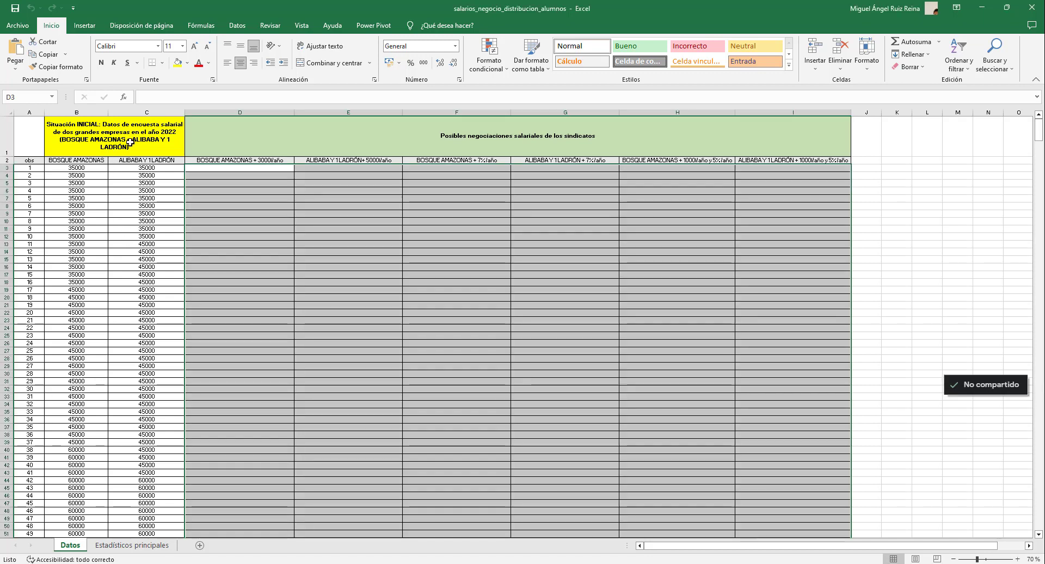
Step: Examine the initial-situation headings of both companies on the Datos sheet and their matching columns on the Estadísticos principales sheet
click(130, 143)
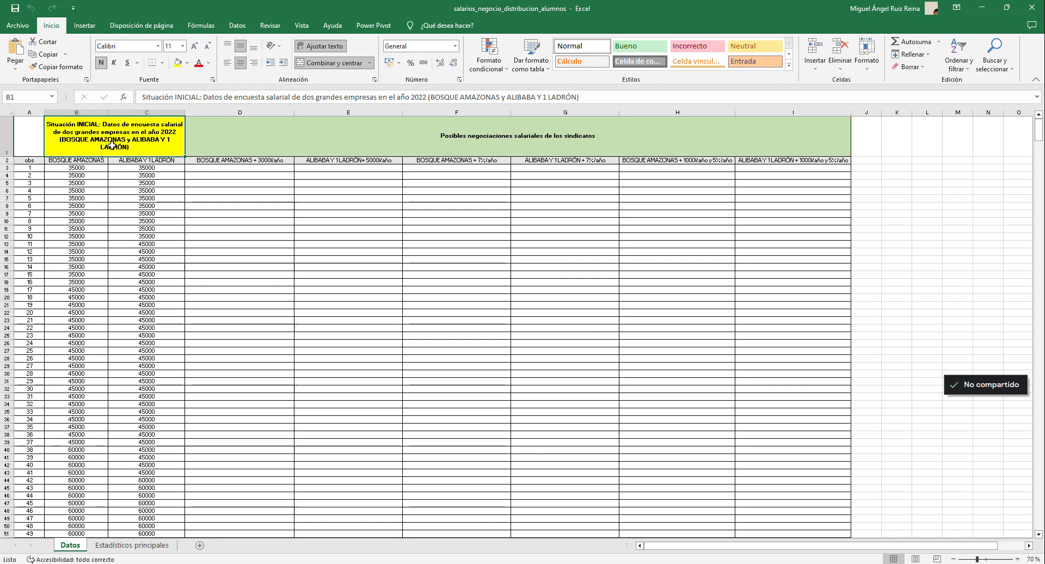
click(88, 161)
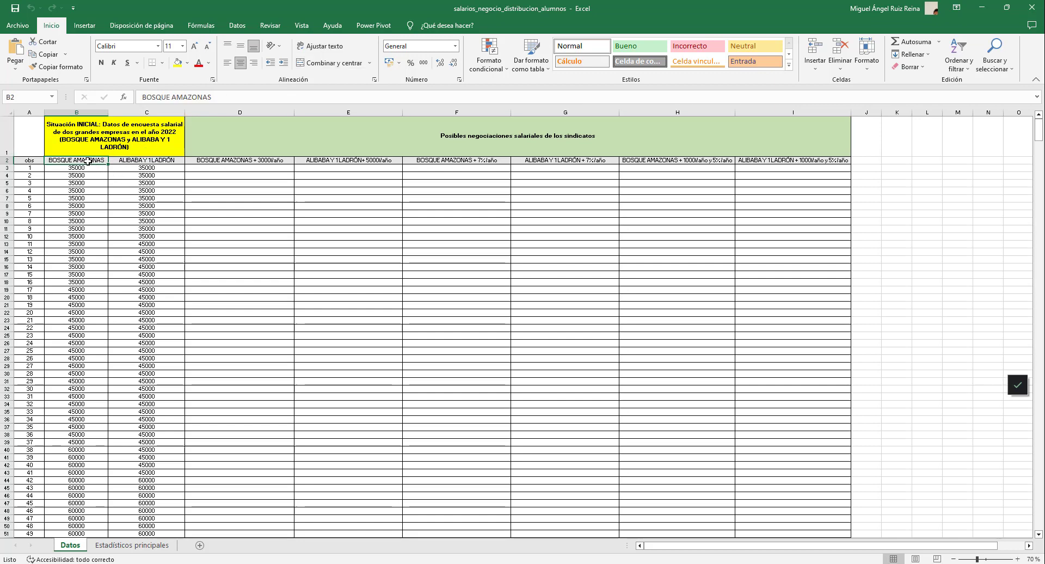
click(135, 162)
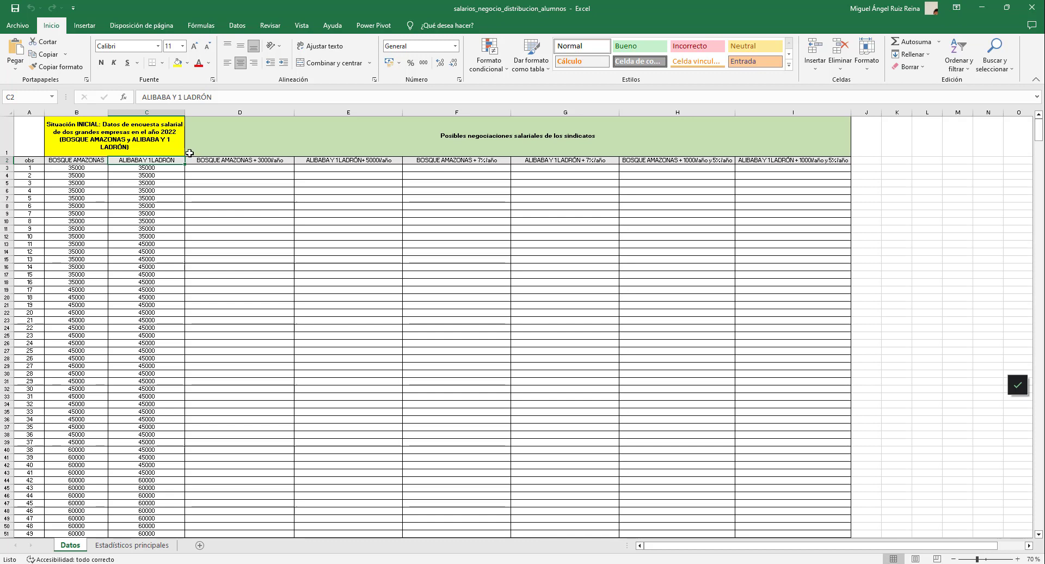
click(132, 545)
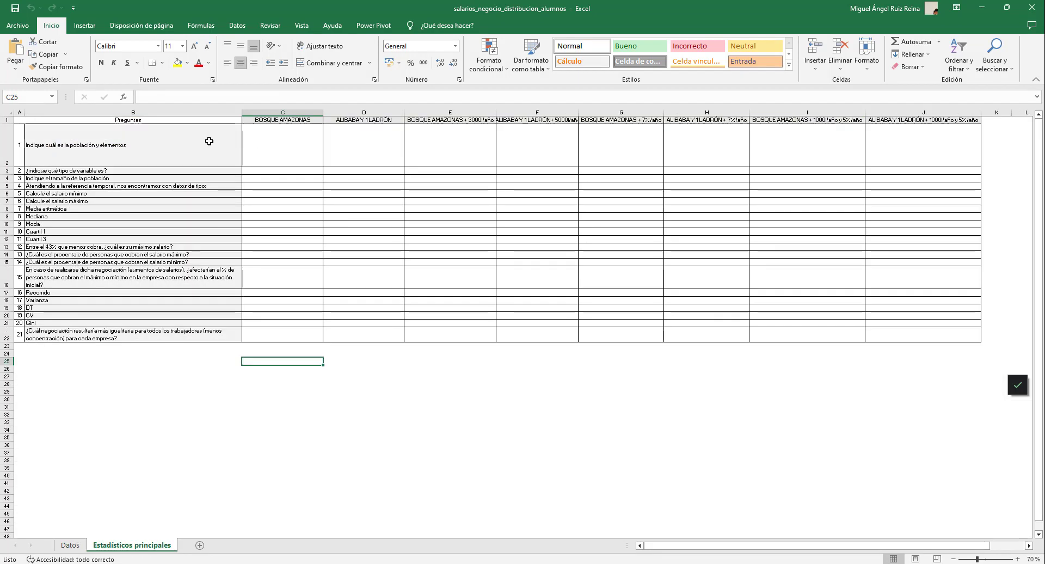
click(277, 111)
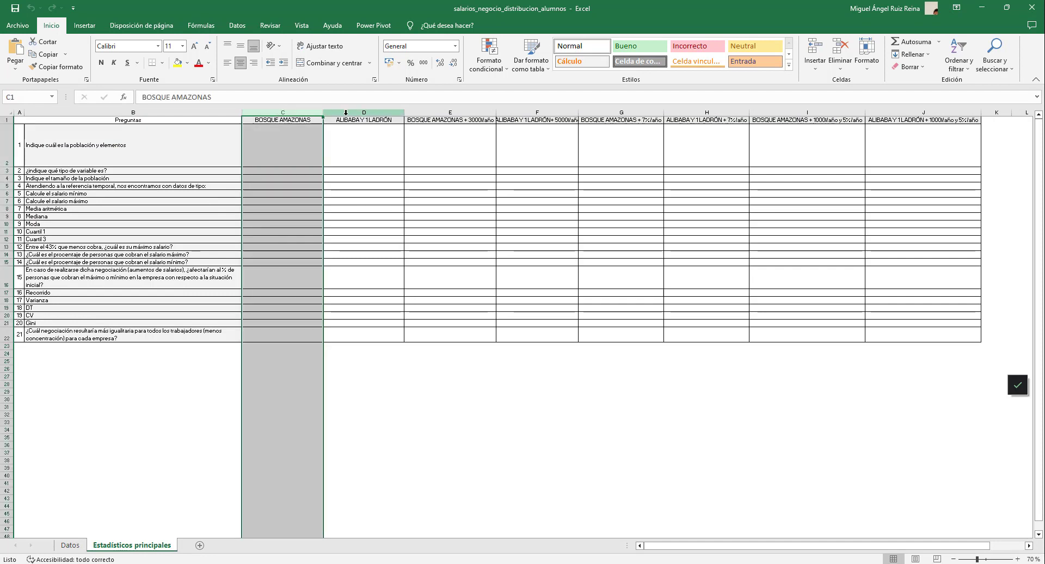
click(365, 112)
click(72, 545)
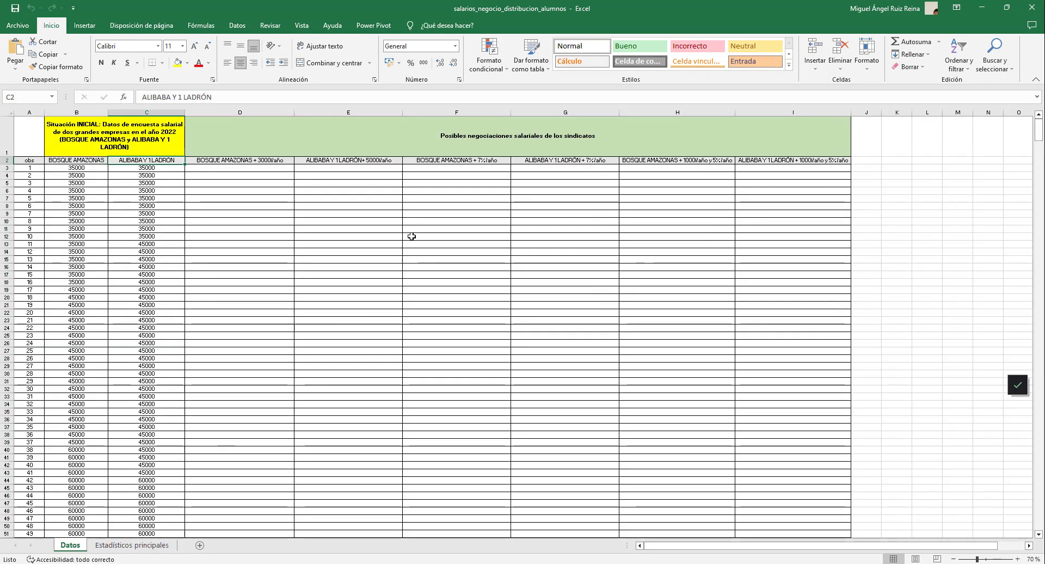
Step: Review the six proposed union salary negotiation headings on the Datos sheet, individually and in pairs for both companies
click(432, 150)
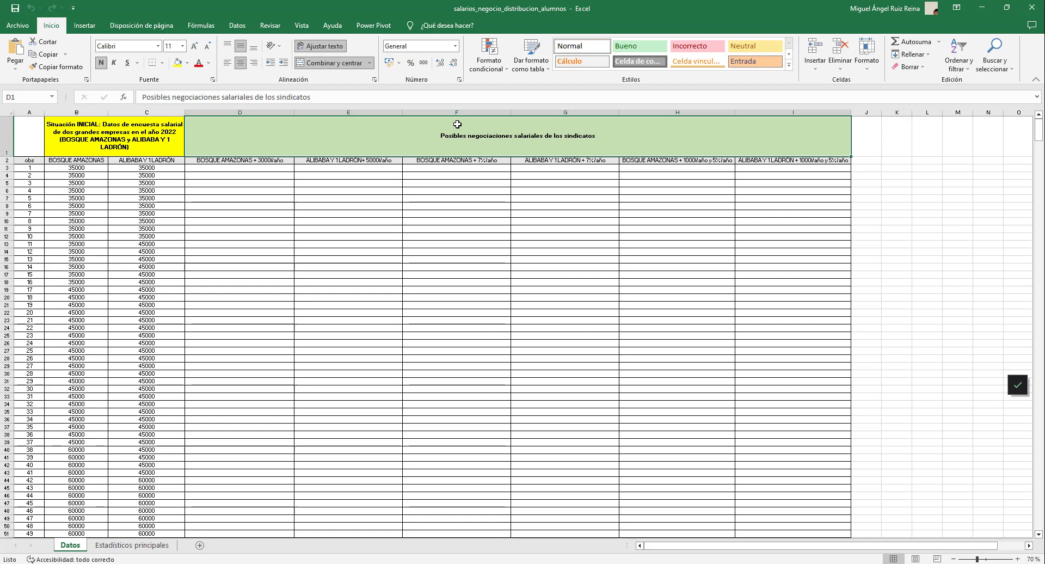
click(216, 159)
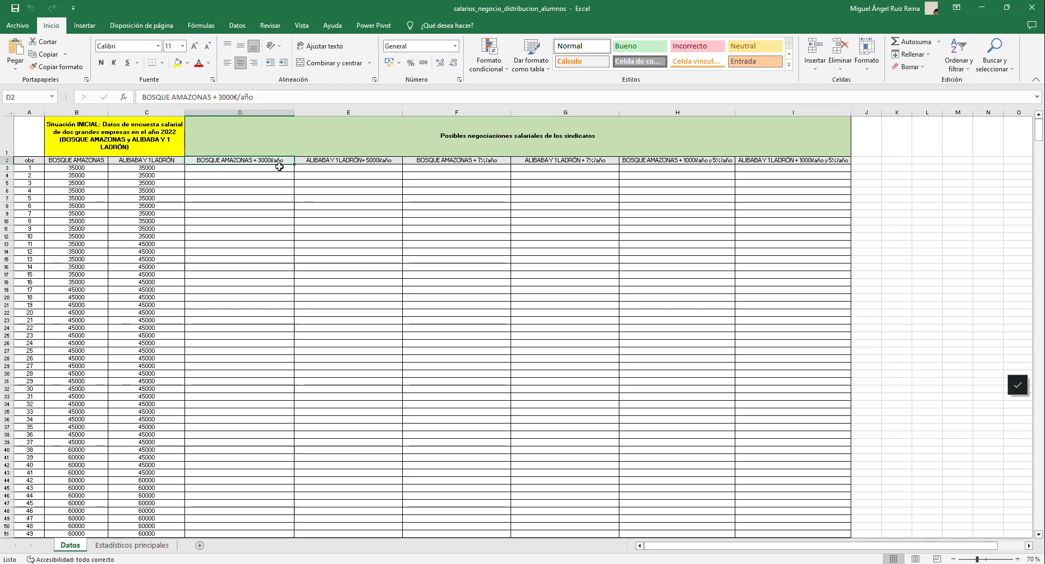
click(345, 166)
click(348, 159)
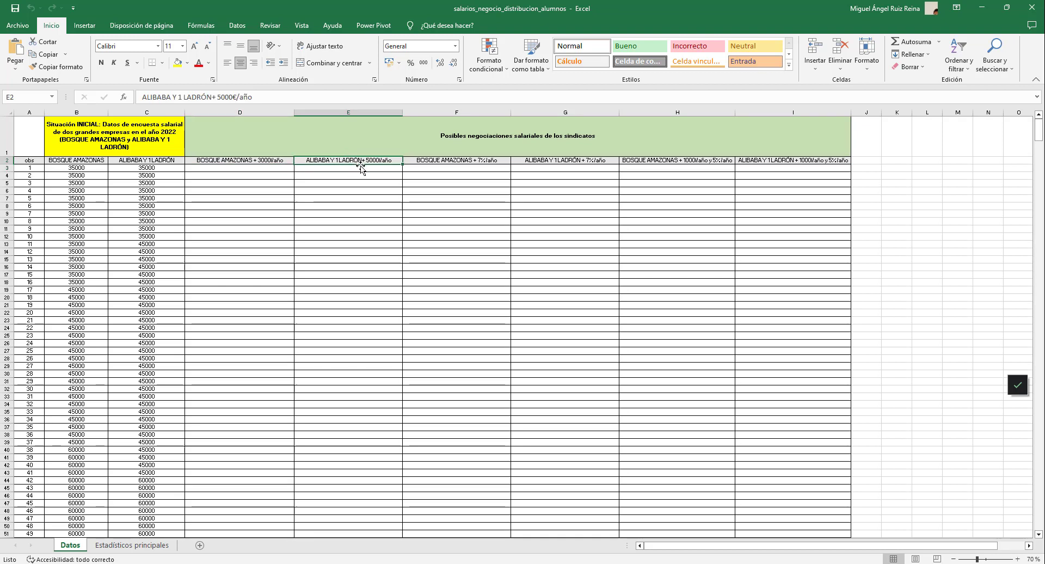
click(432, 162)
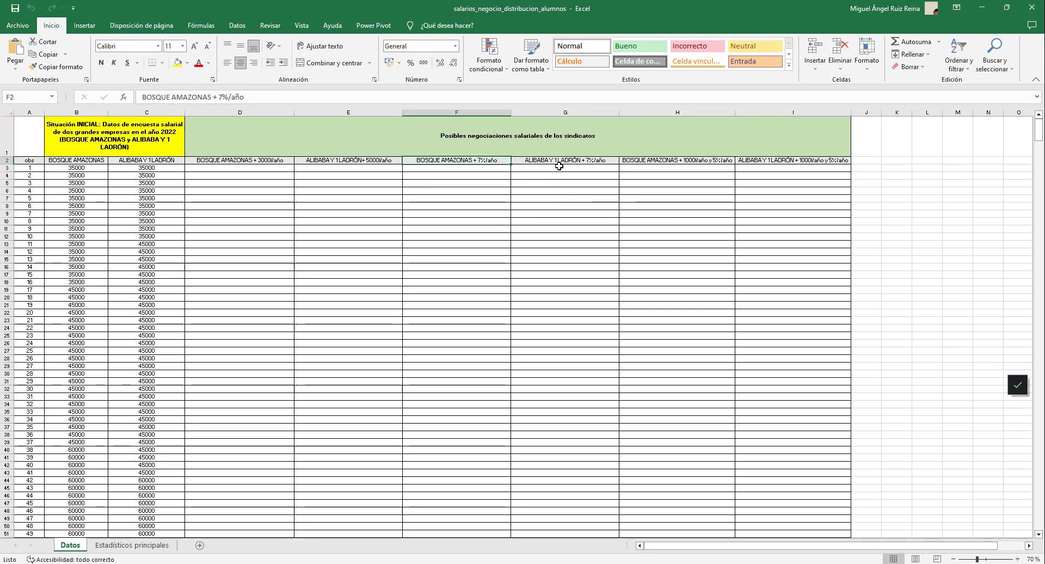
click(578, 163)
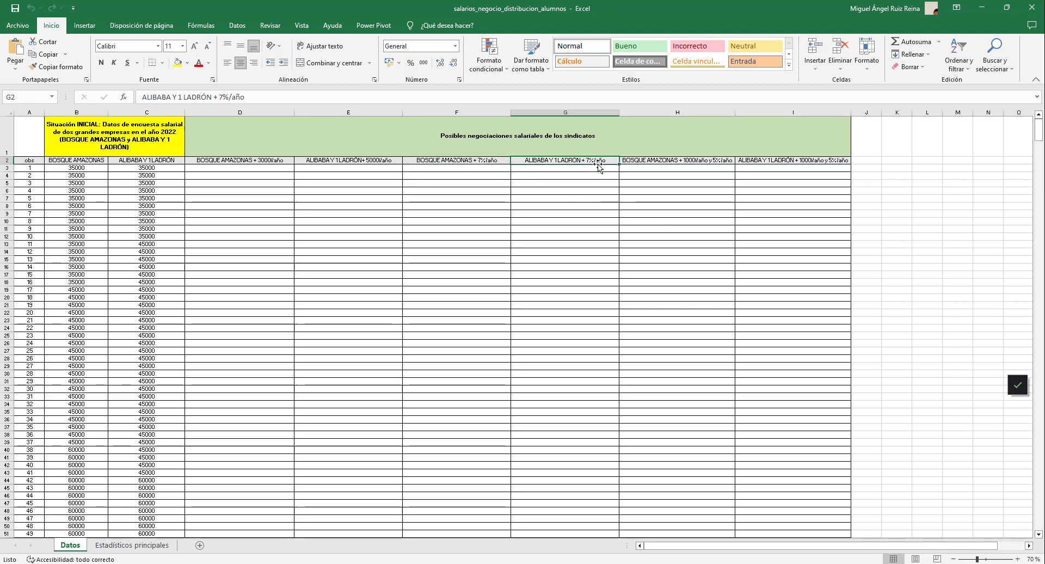
click(657, 159)
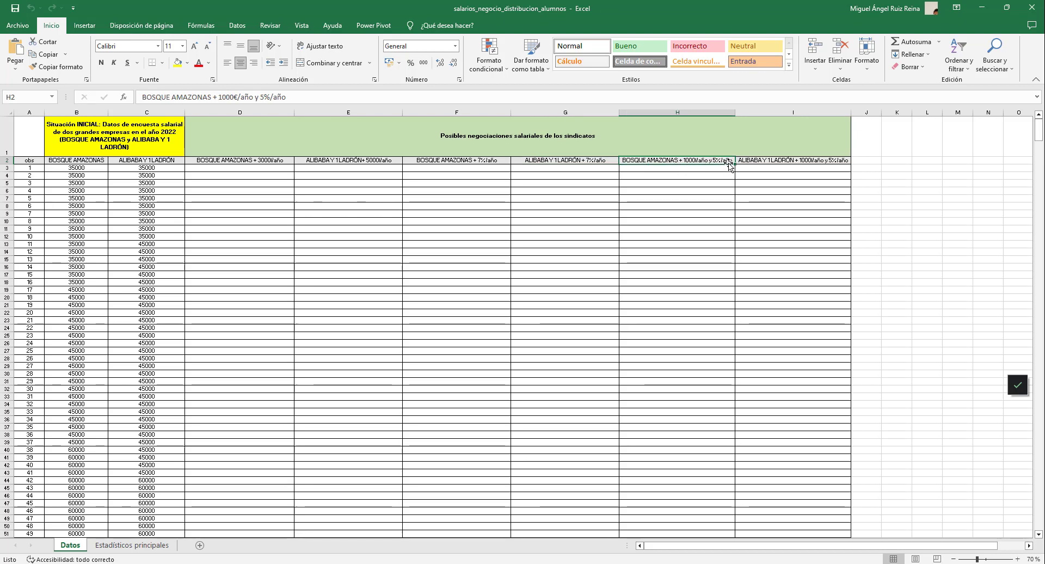
click(777, 161)
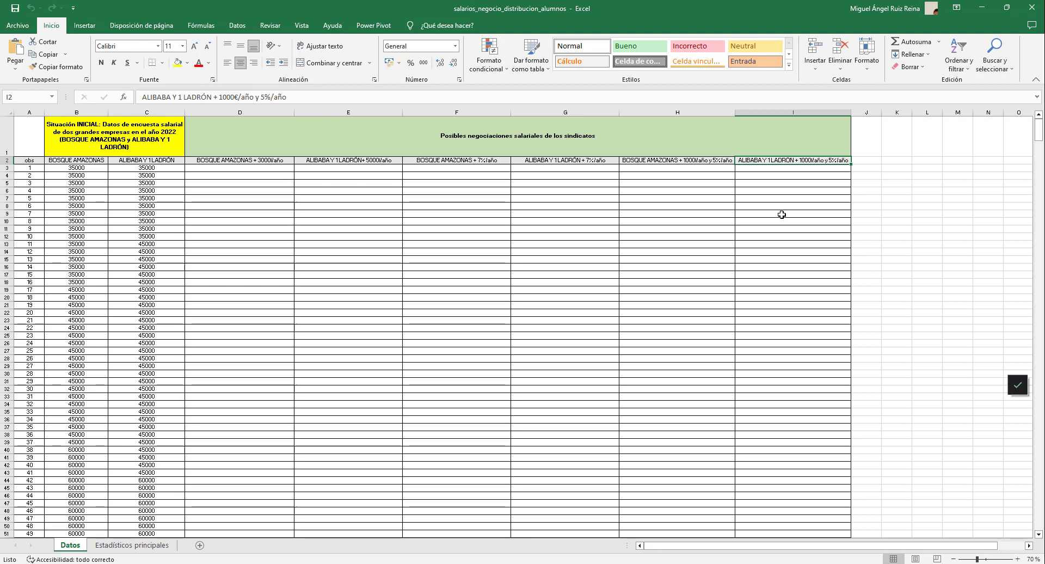
click(459, 142)
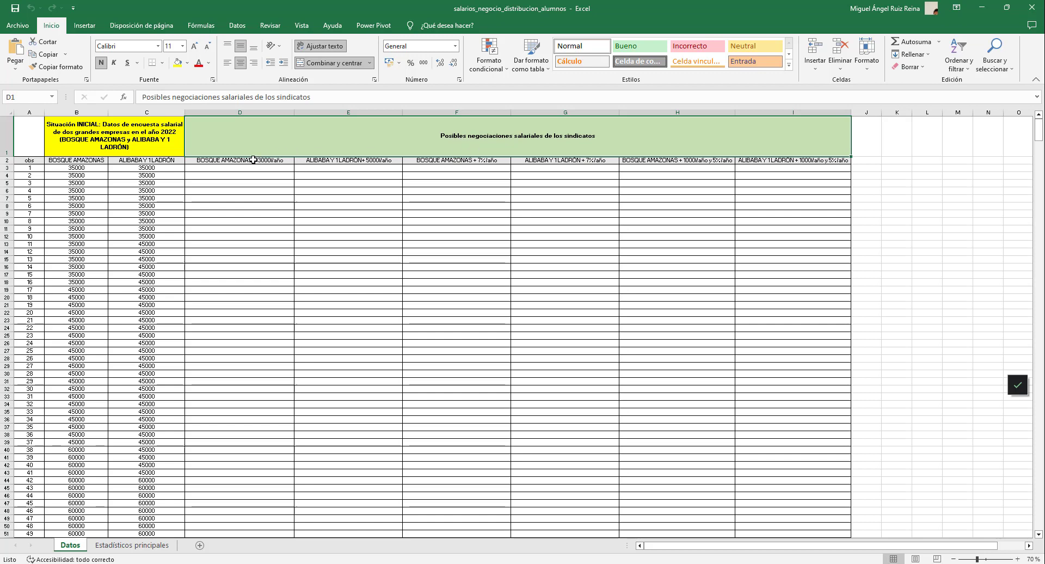
drag(256, 160, 320, 160)
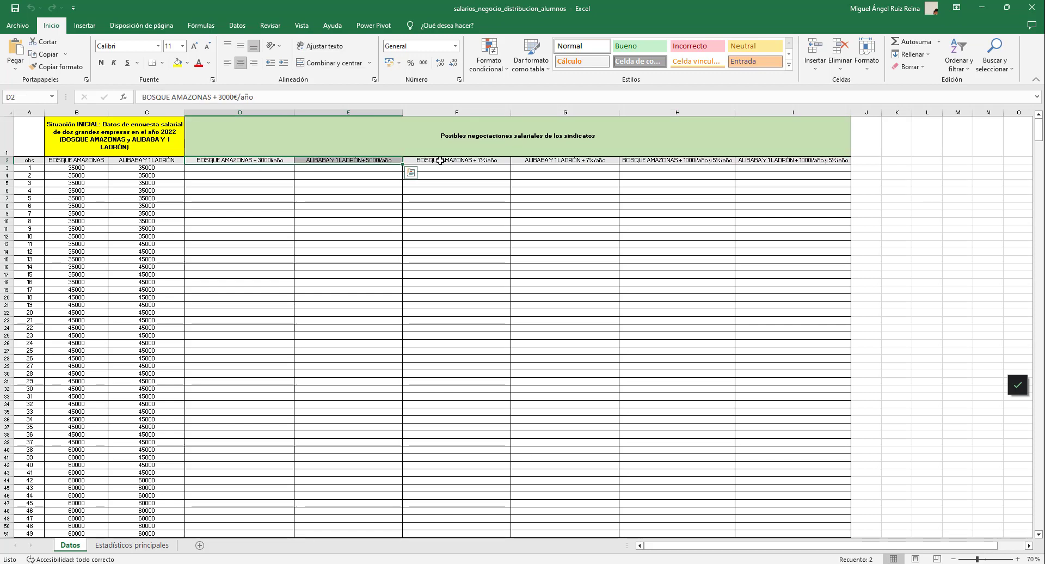
drag(413, 160, 549, 160)
drag(643, 160, 754, 160)
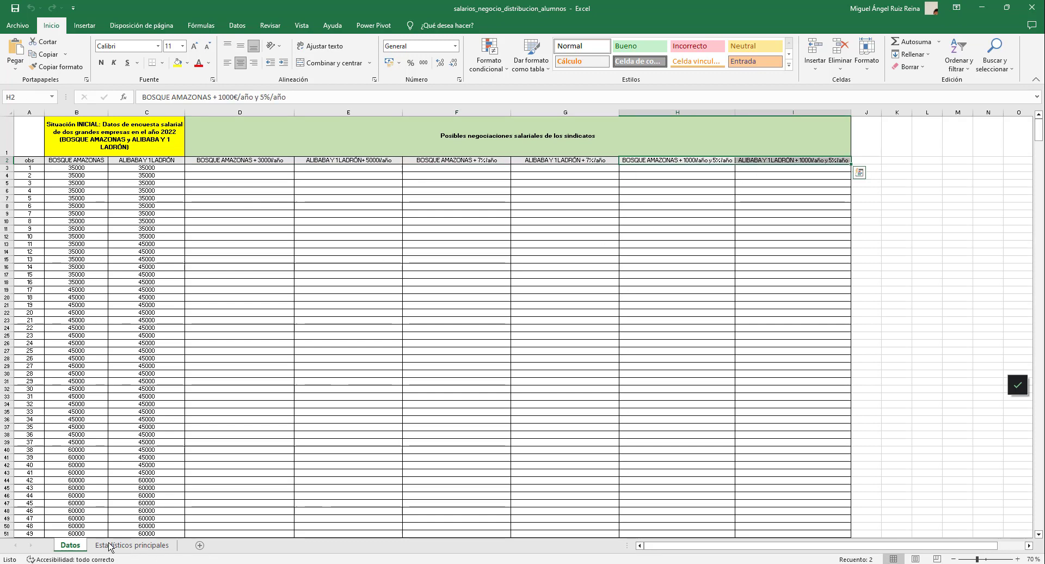
Step: Examine the question list on the Estadísticos principales sheet, including the two initial company columns and the rows for questions 15 to 19
click(131, 545)
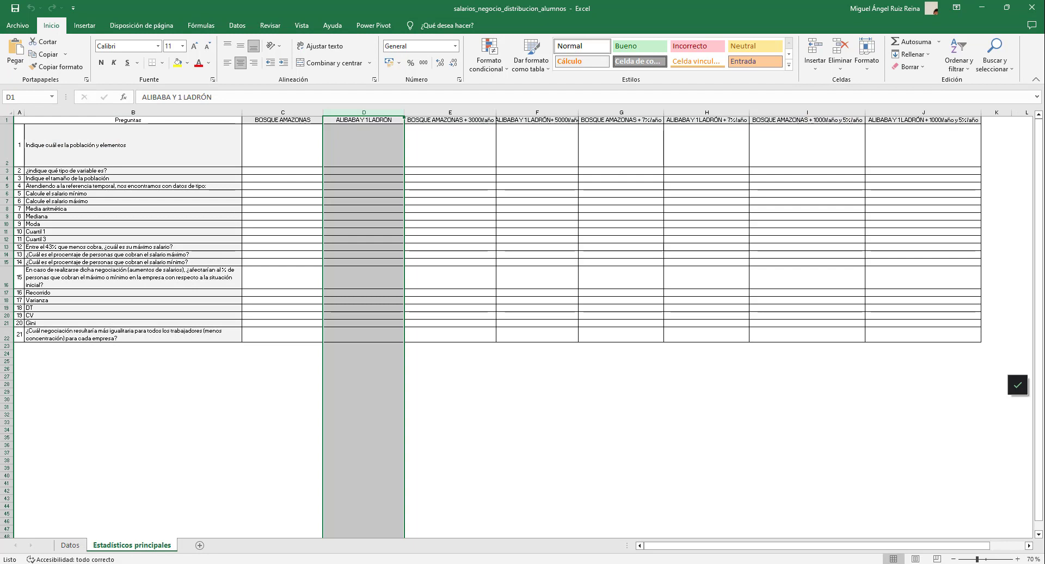
key(alt+Tab)
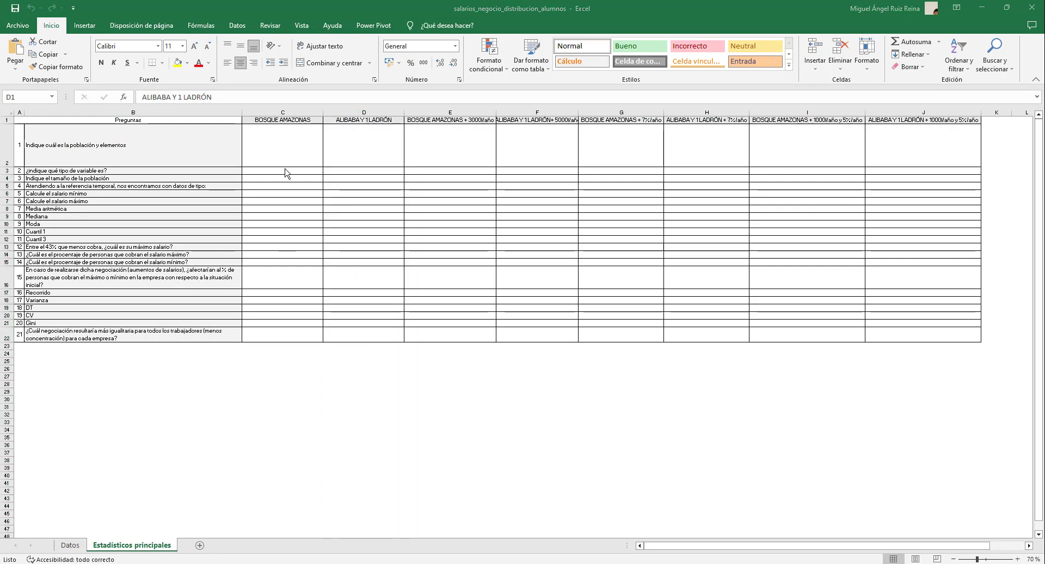
click(237, 157)
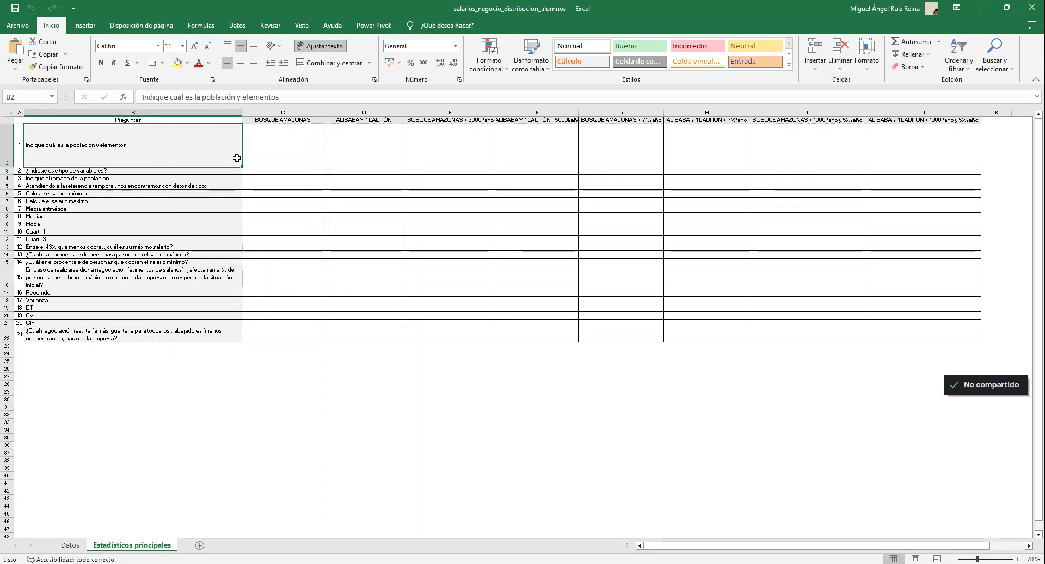
click(301, 111)
drag(302, 111, 353, 112)
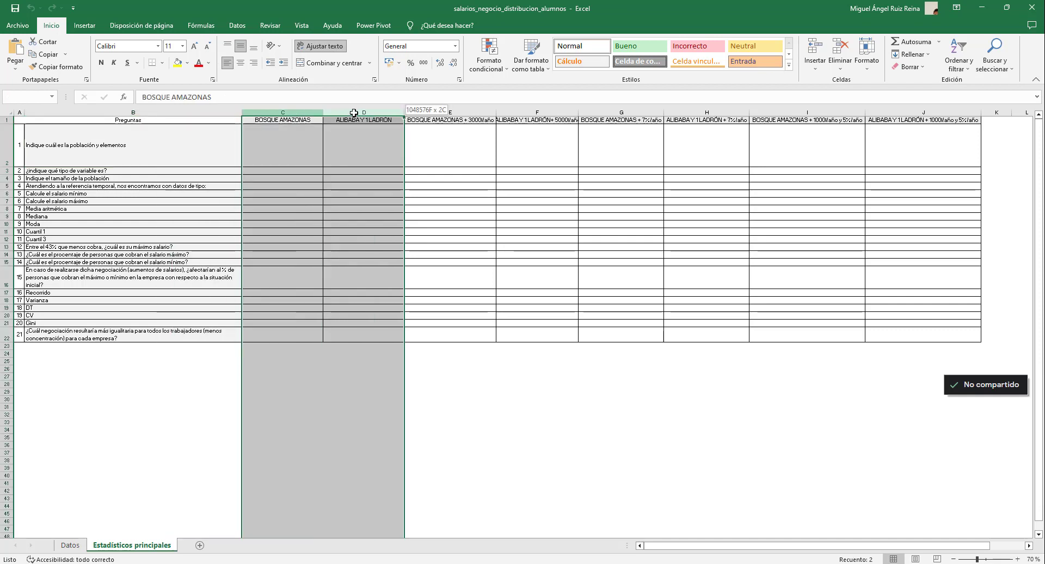
click(358, 131)
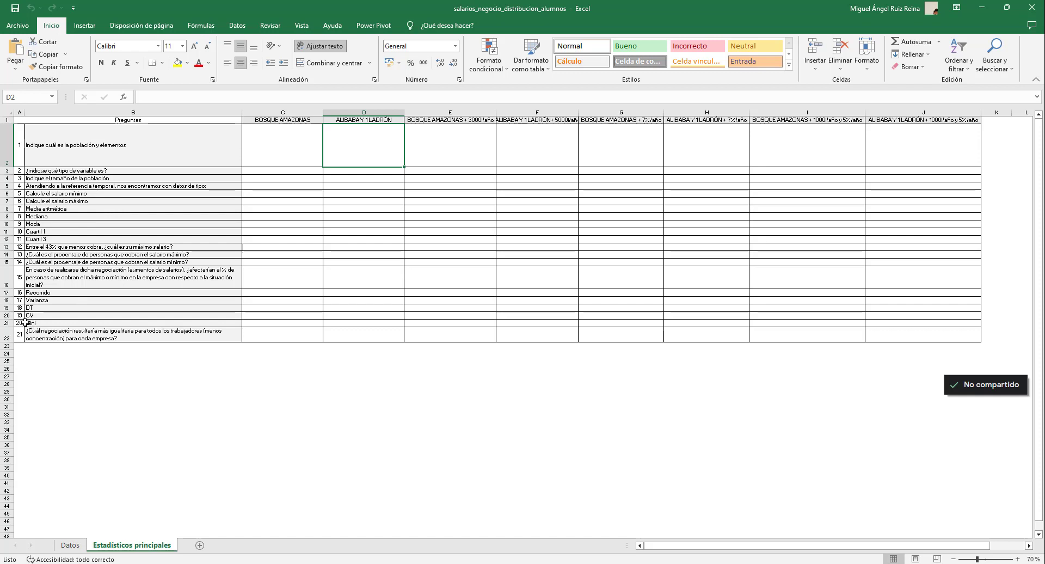
drag(7, 316, 10, 273)
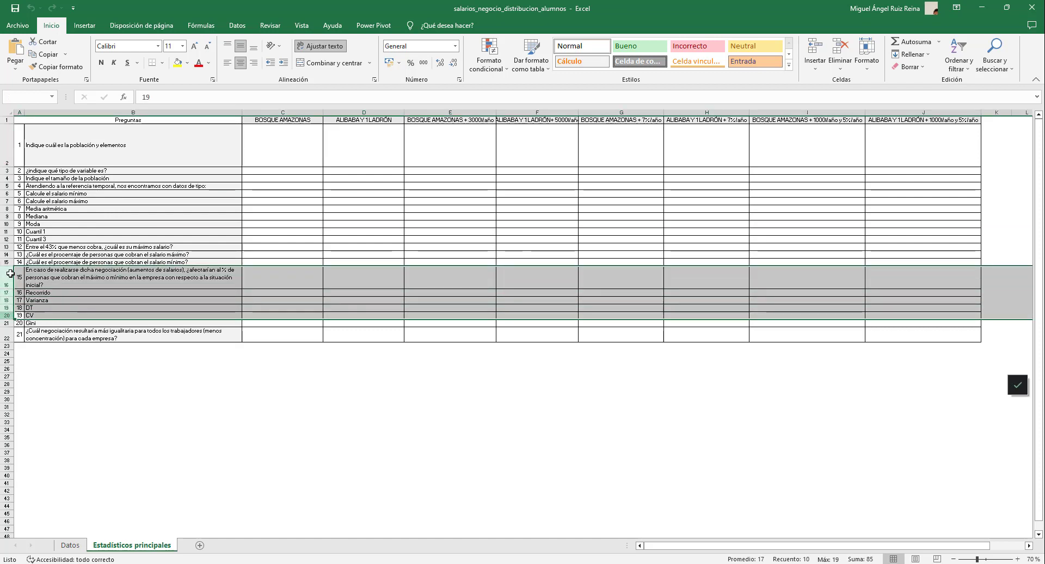
click(11, 315)
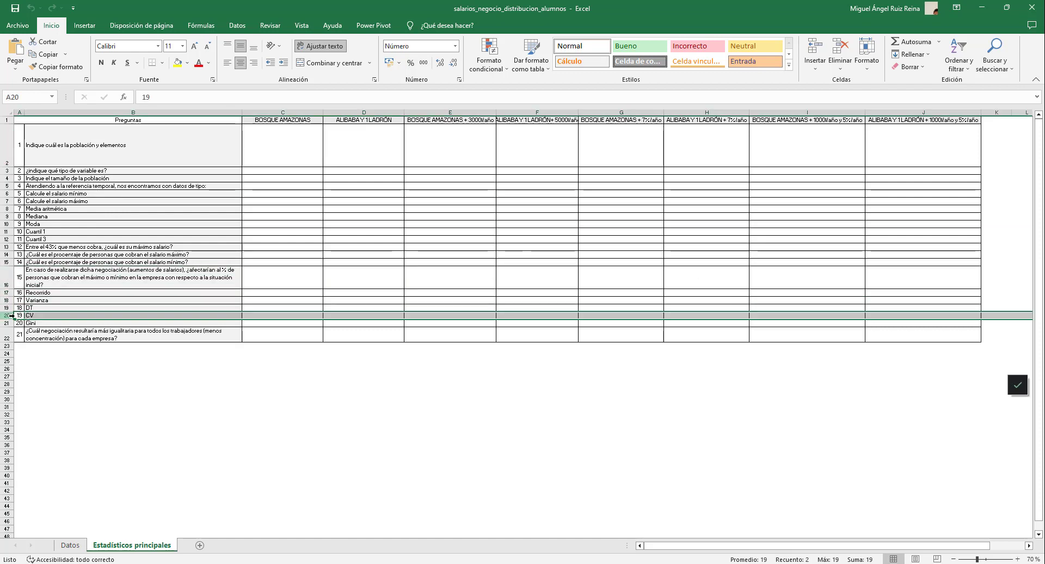
Step: Enter "Población es el colectivo de trabajadores de BA y los elementos son cada uno d elos trabajadores que forman la población" in C2
click(275, 145)
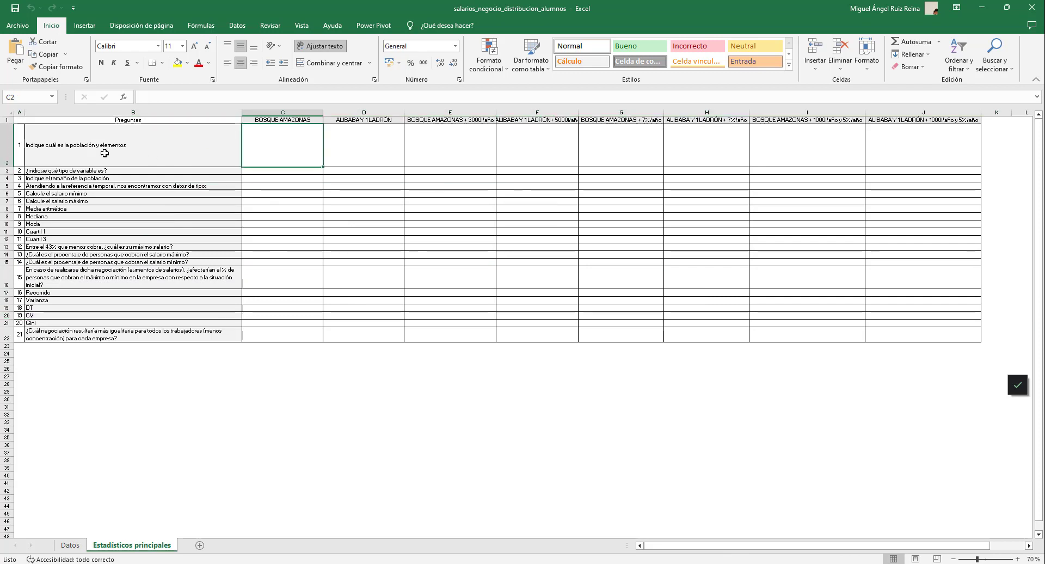
scroll(136, 163, up, 2)
drag(760, 548, 673, 554)
click(97, 175)
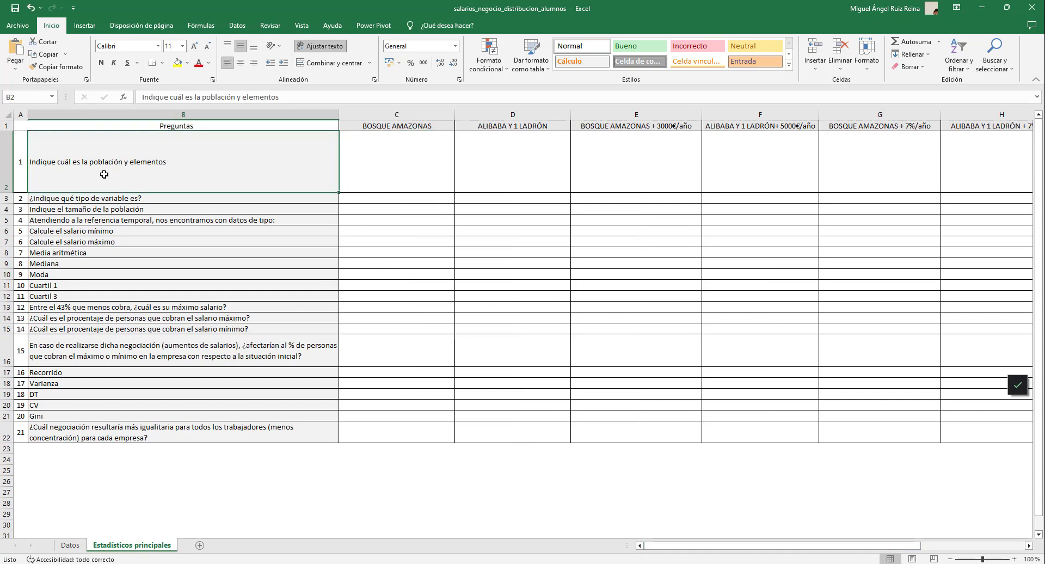
click(377, 166)
text(P)
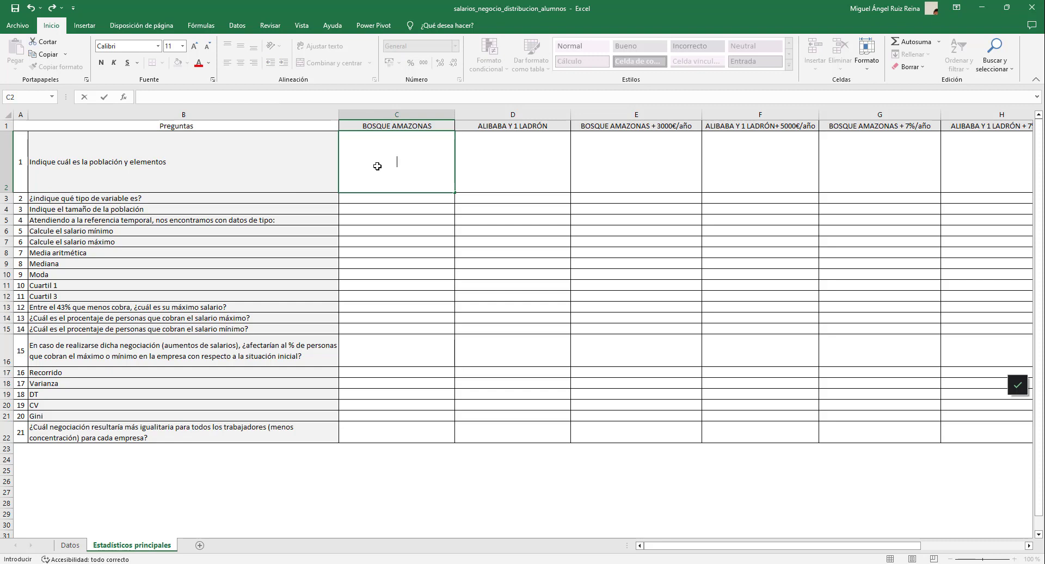
text(Población )
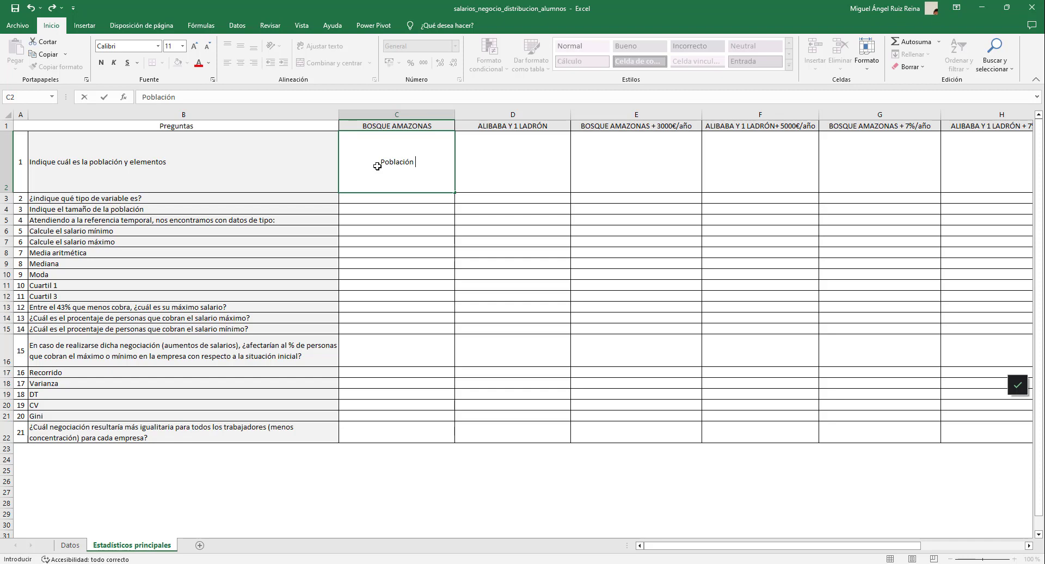
text(es el colectivo de)
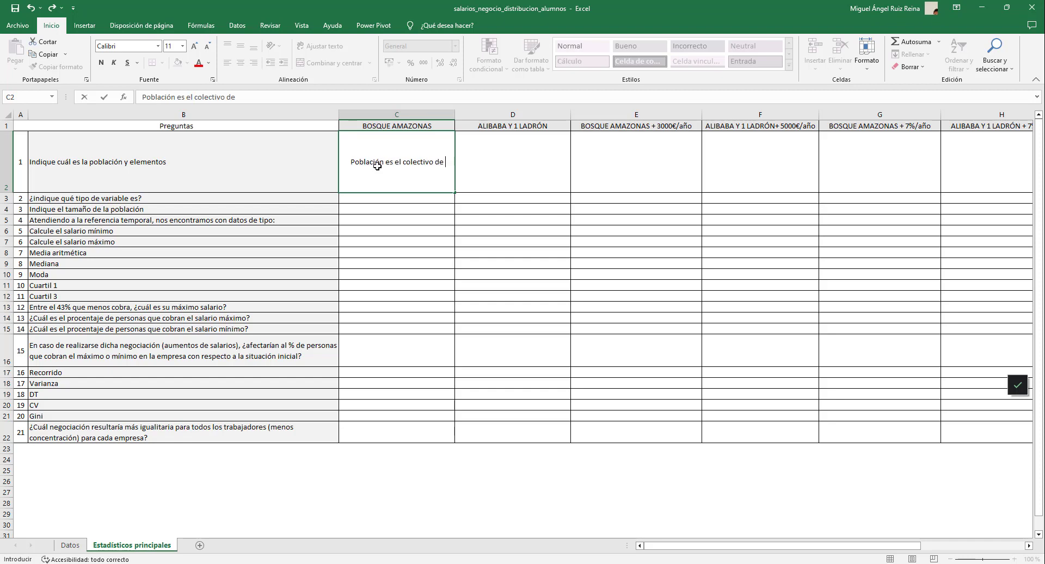
text( trabajadores de BA)
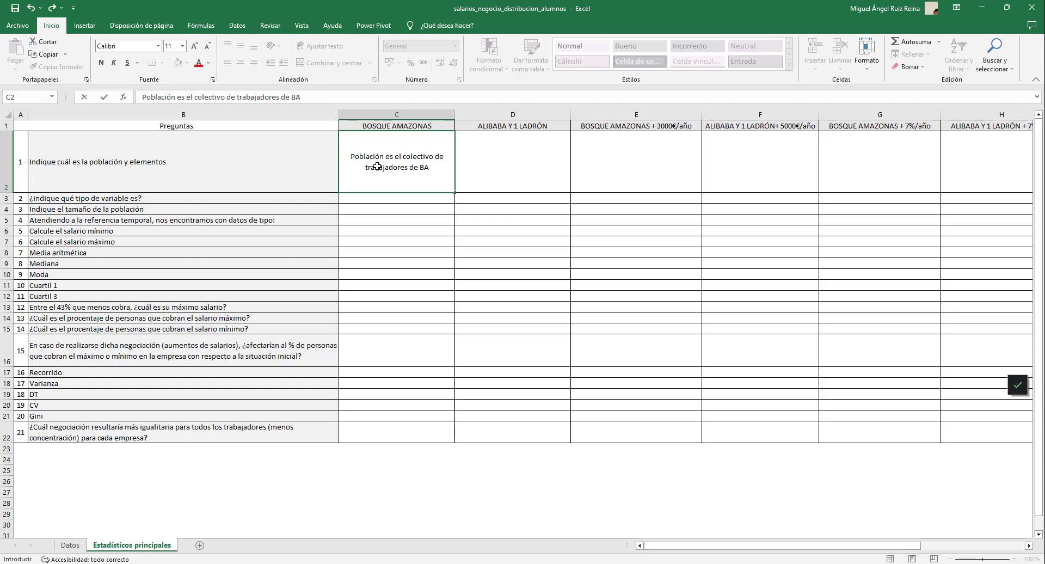
text(y loos eke)
text( elementos son c)
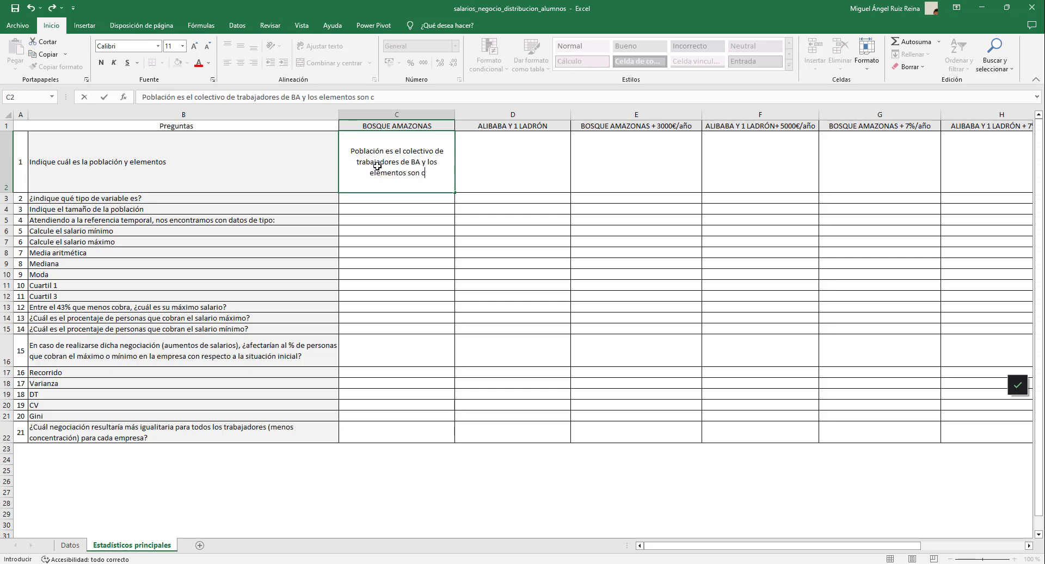
text(ada uno d el)
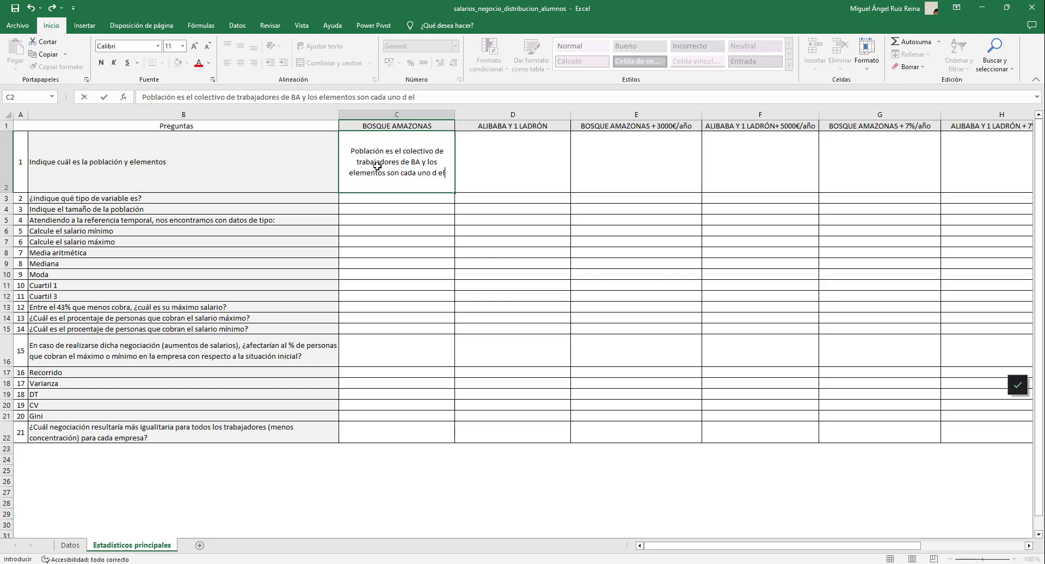
text(os trabajadores)
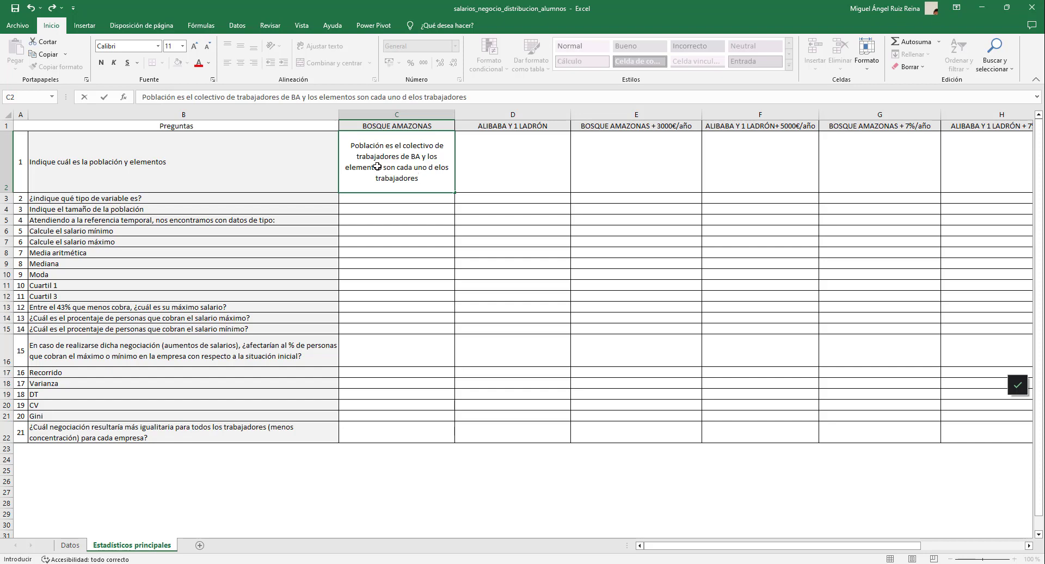
text( que forman la po)
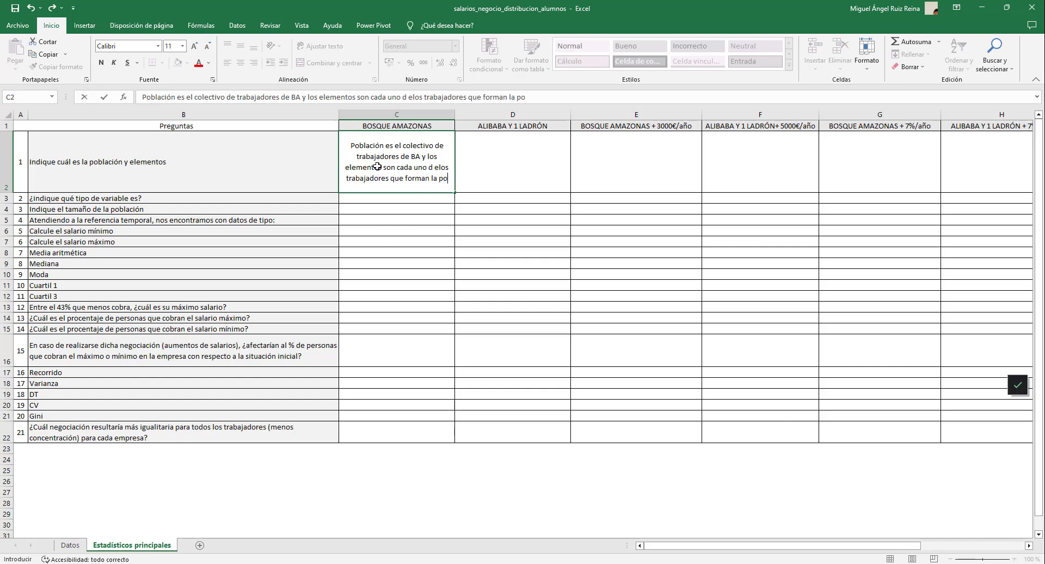
text(blación)
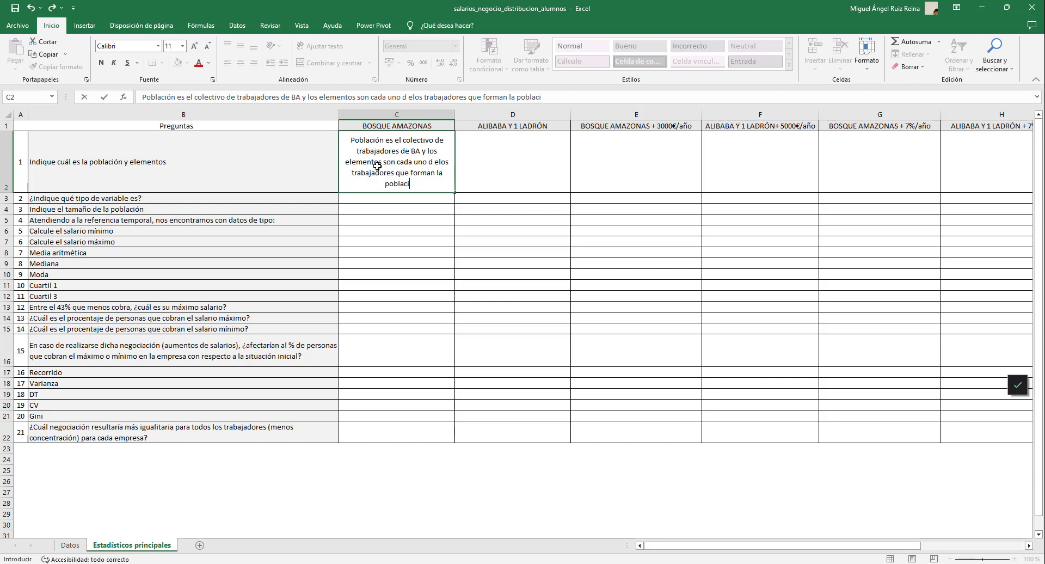
key(Return)
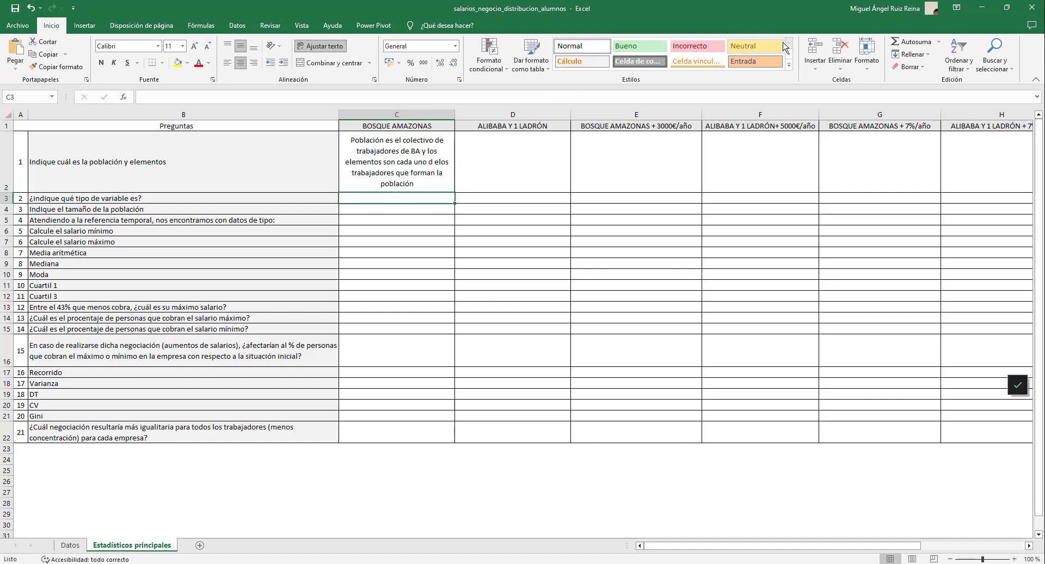
Step: Copy the population answer from C2 into D2 and change the company abbreviation in the copy from BA to A1L
click(422, 162)
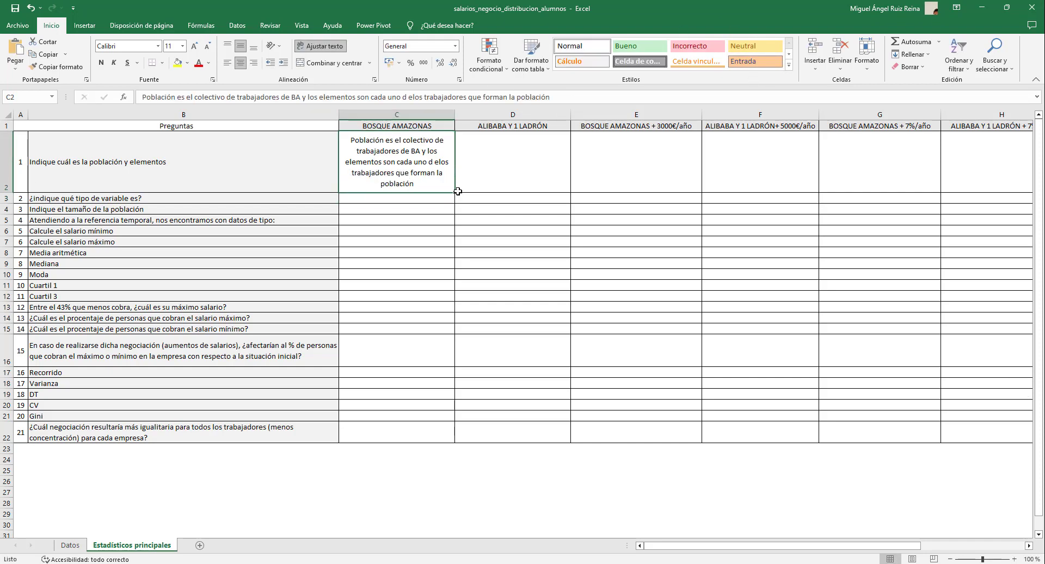
drag(455, 191, 533, 174)
click(535, 150)
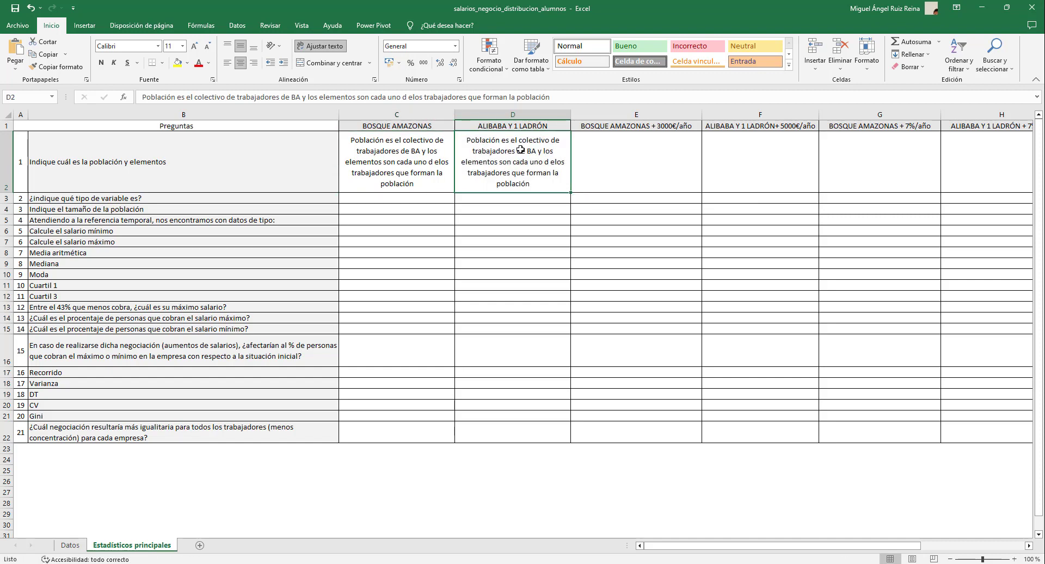
double_click(536, 151)
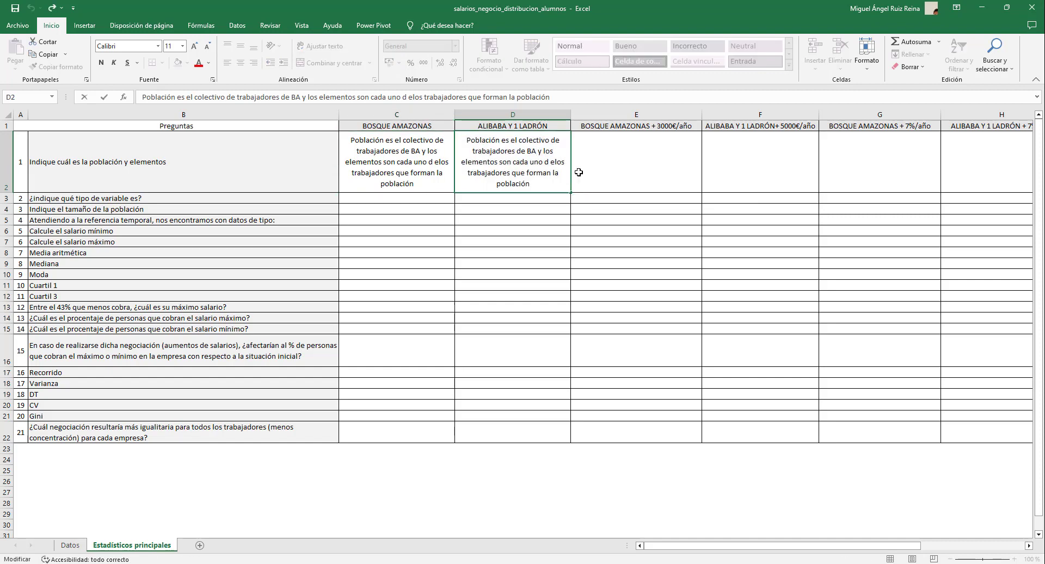
key(BackSpace)
key(BackSpace)
text(A)
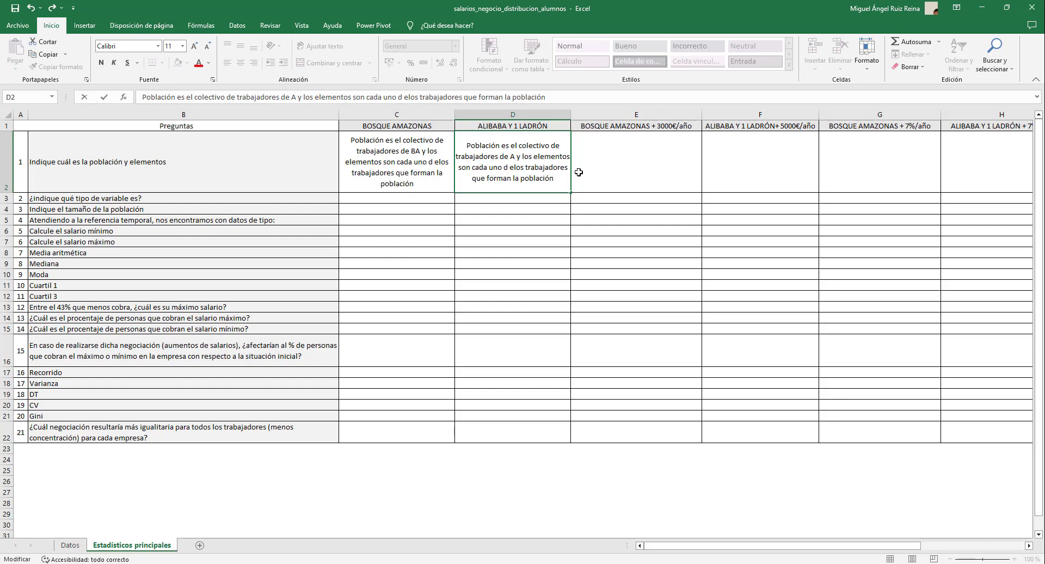
text(1L)
key(Return)
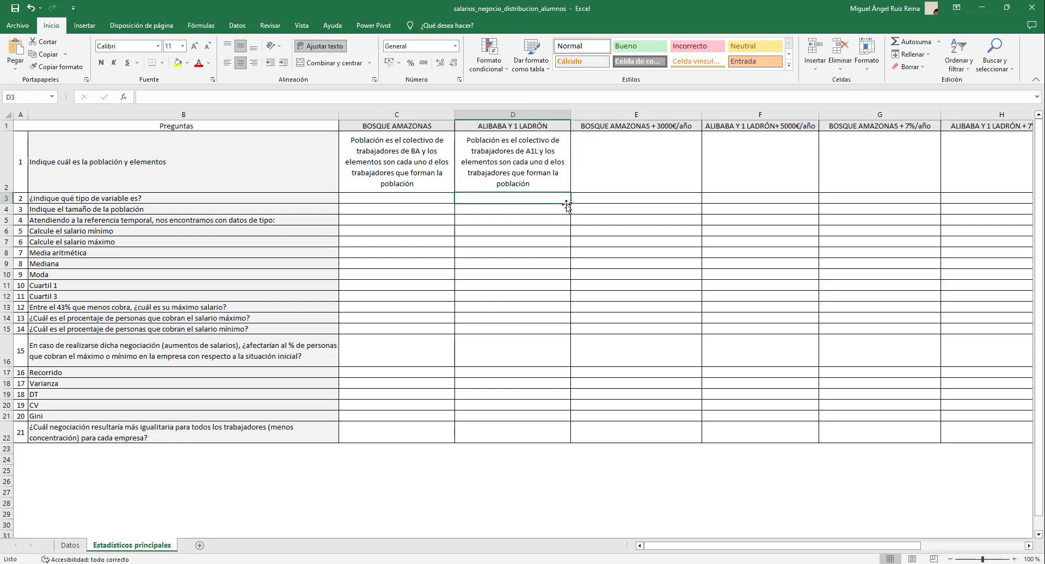
Step: Answer question 2 with "V. Cuantitativa Continua" in C3 and copy it to D3
click(440, 200)
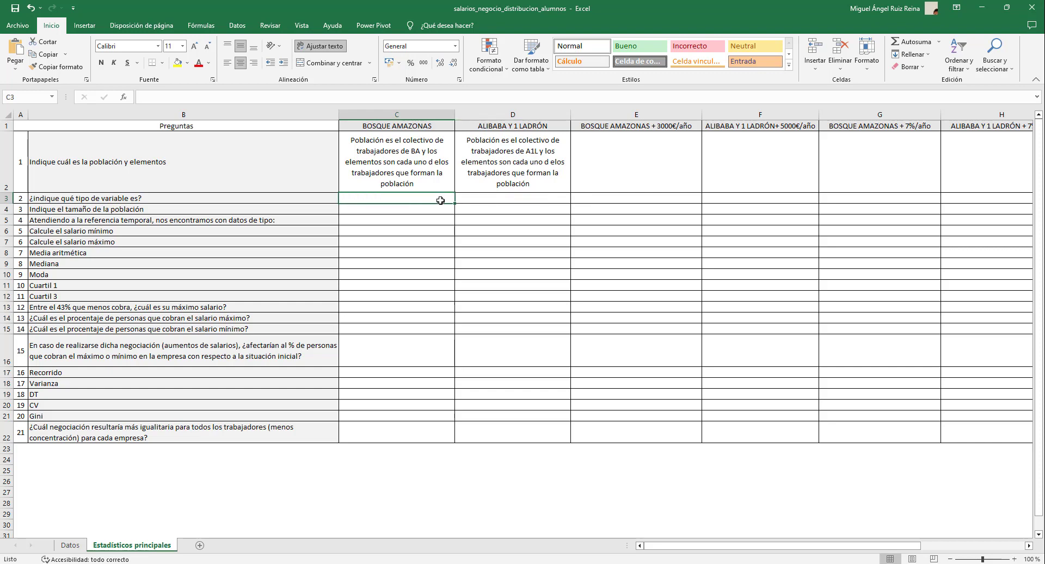
text(V)
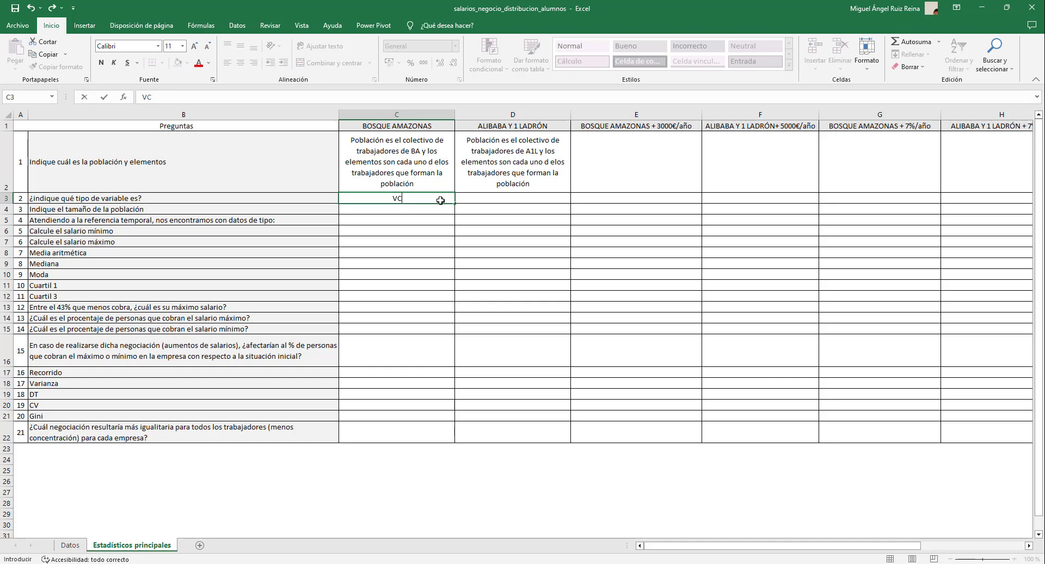
text(. Cuantitativa Continua)
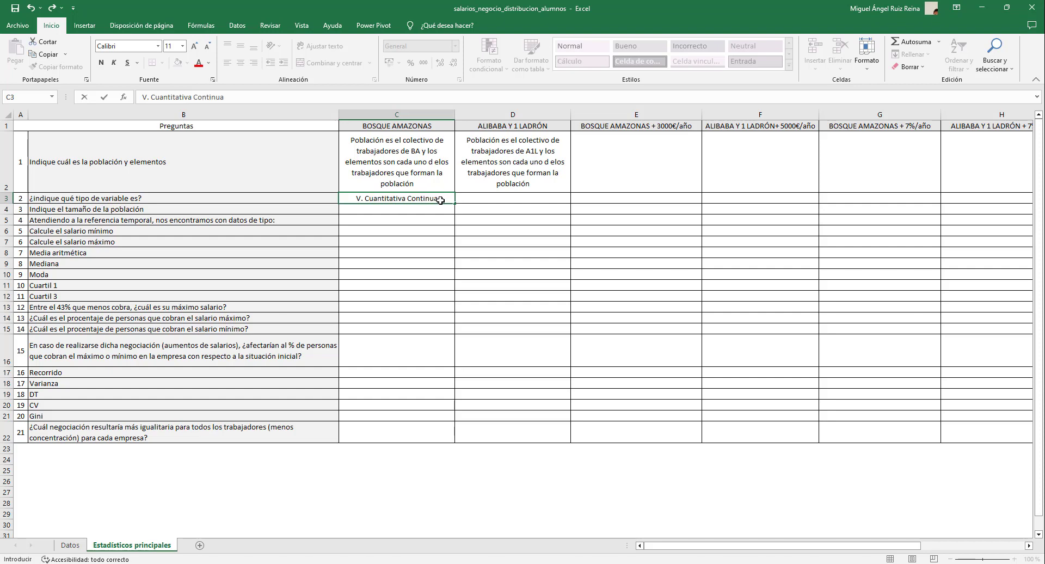
key(Return)
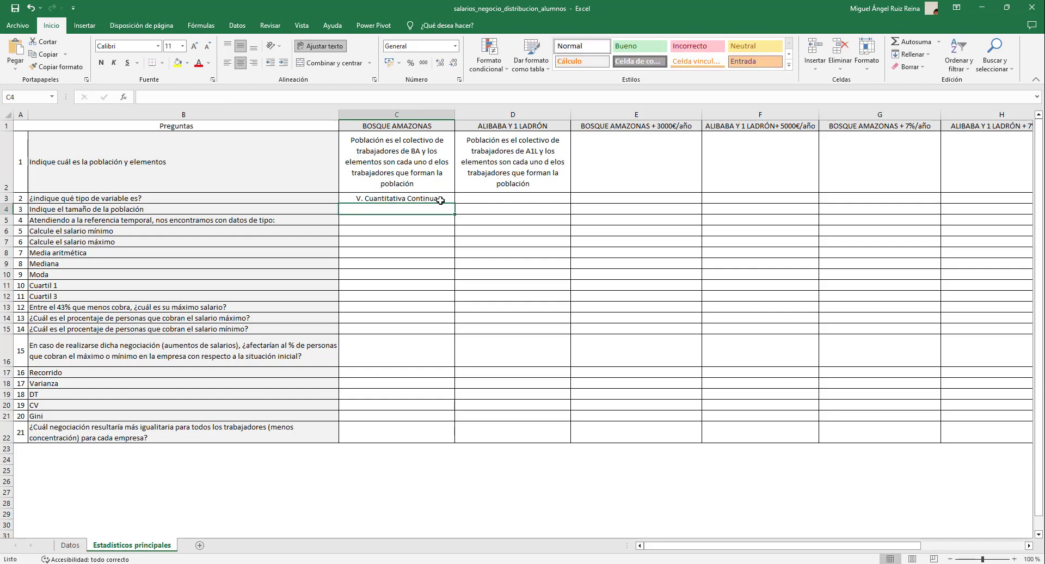
click(441, 200)
mouse_move(456, 203)
mouse_down()
mouse_move(514, 206)
mouse_move(467, 209)
mouse_up()
click(362, 206)
Step: Check the obs column on the Datos sheet from its first to its last observation, and return to Estadísticos principales
key(alt+Tab)
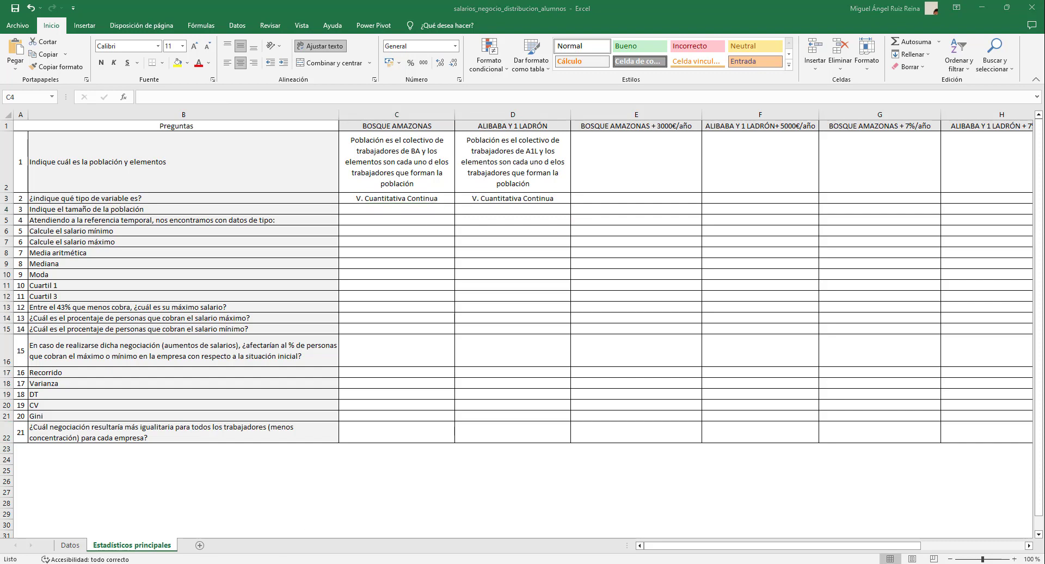
click(71, 546)
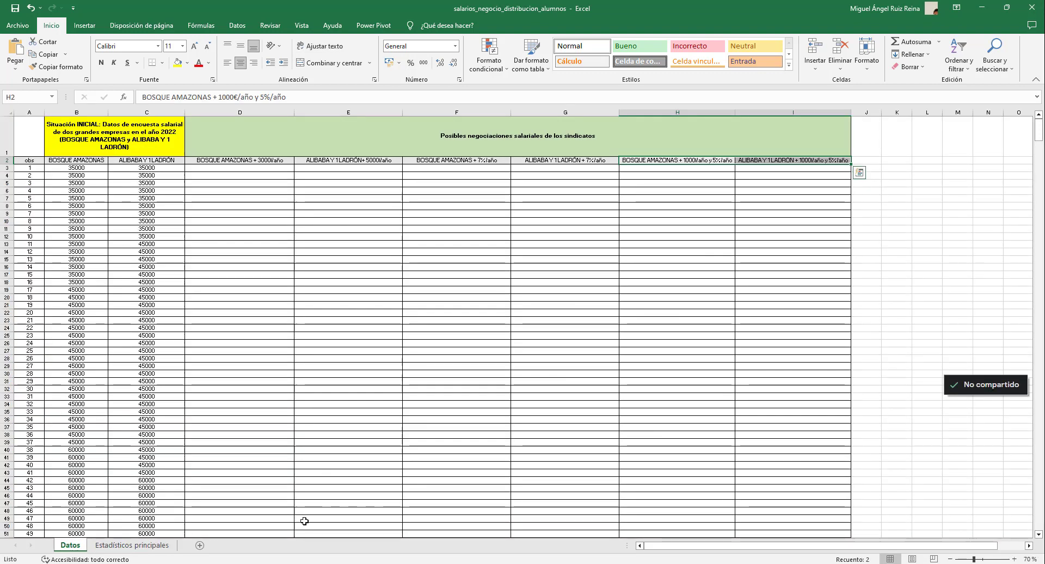
click(35, 168)
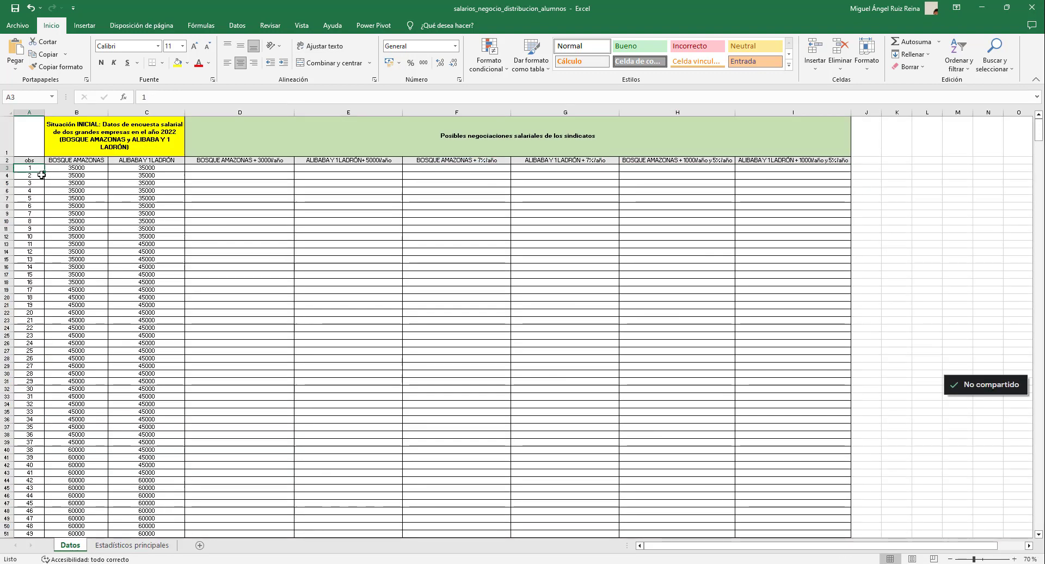
key(ctrl+shift+Down)
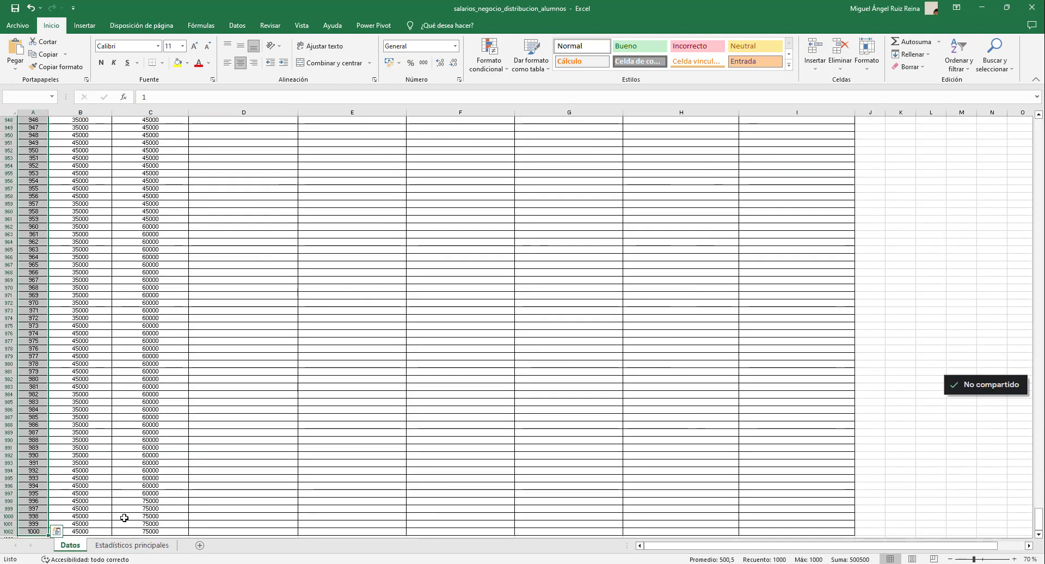
click(30, 532)
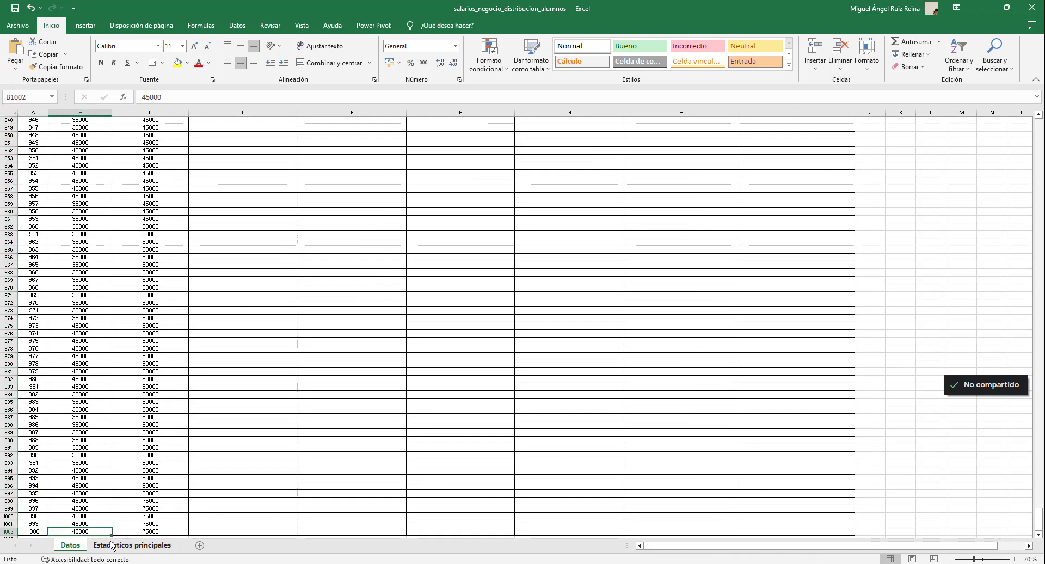
click(114, 545)
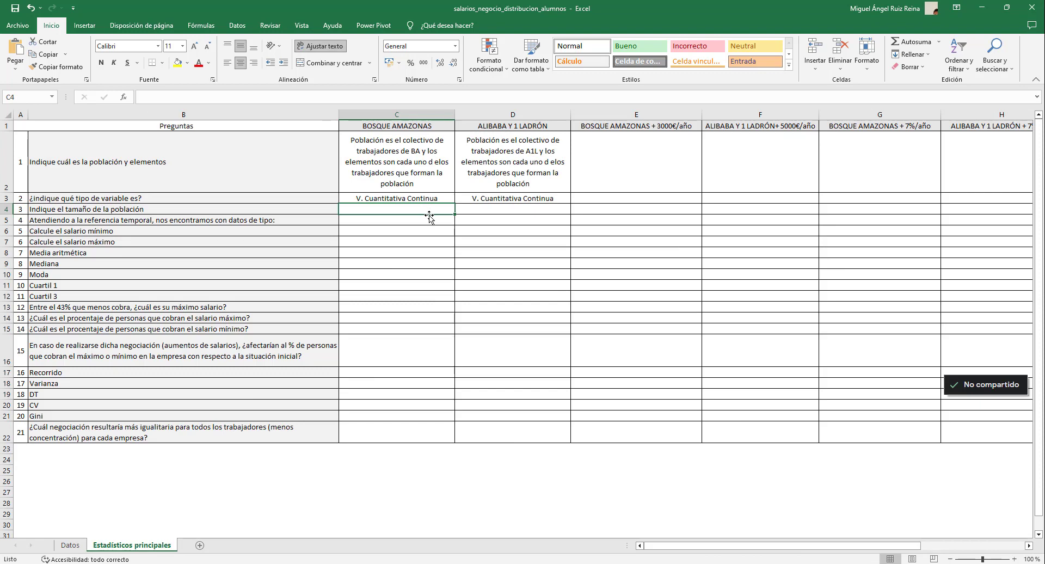
Step: Write the formula +contar(Datos!B3:B1002) in C4 to count the BOSQUE AMAZONAS salaries
text(+conta)
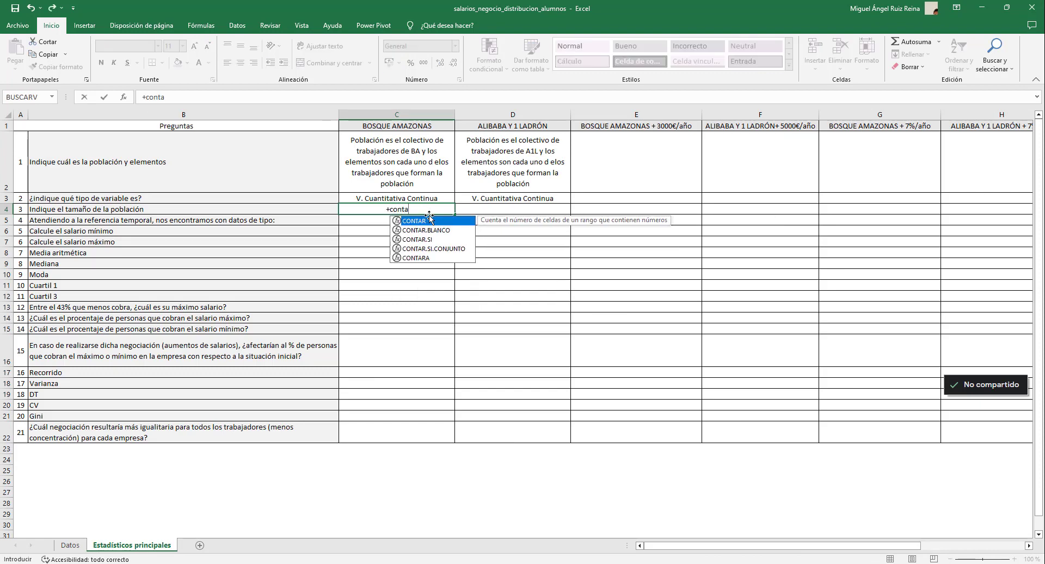
text(r()
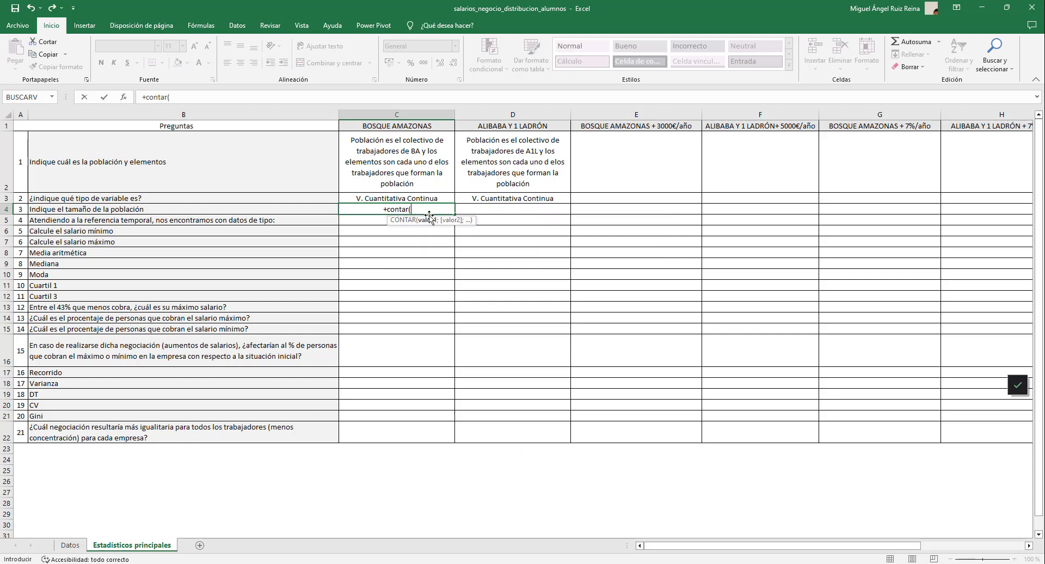
click(70, 545)
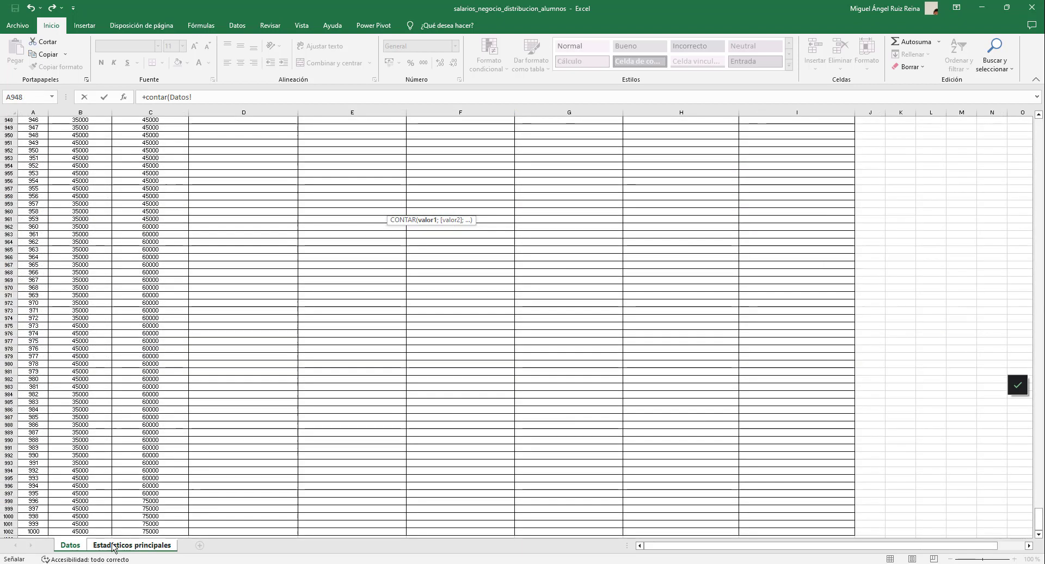
drag(1040, 524, 1039, 128)
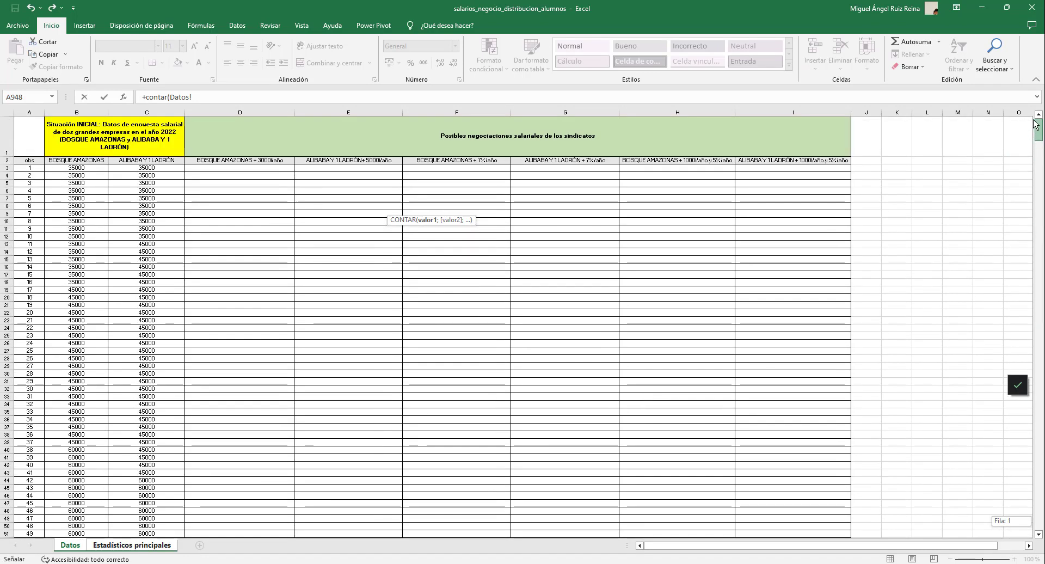
click(80, 169)
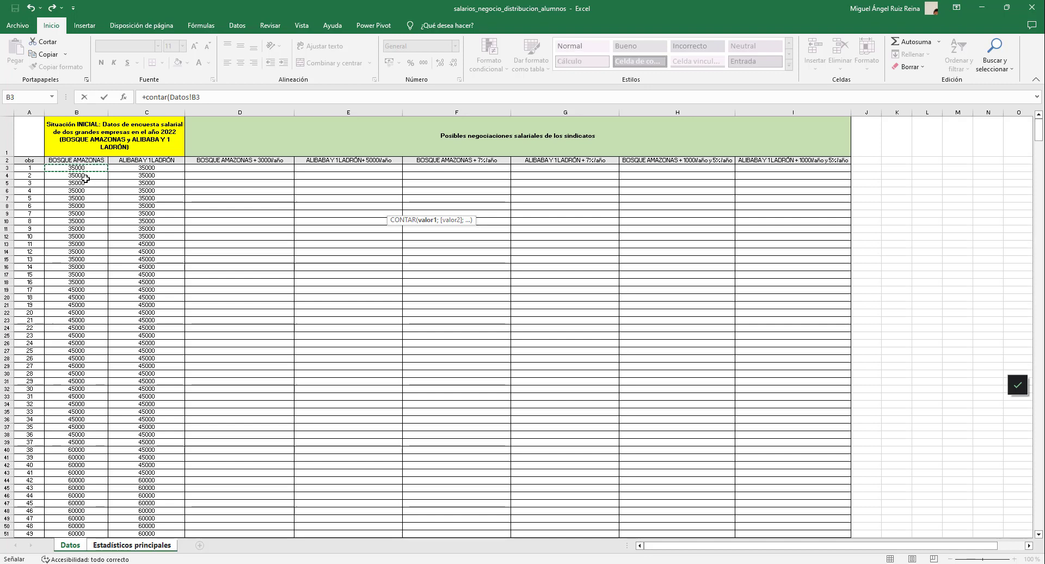
key(ctrl+shift+Down)
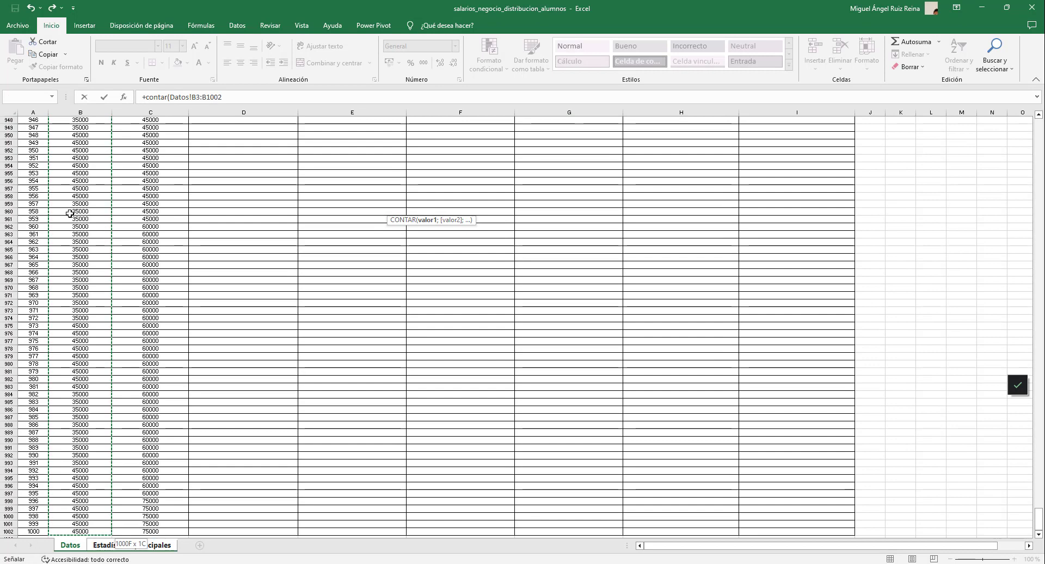
click(227, 98)
text())
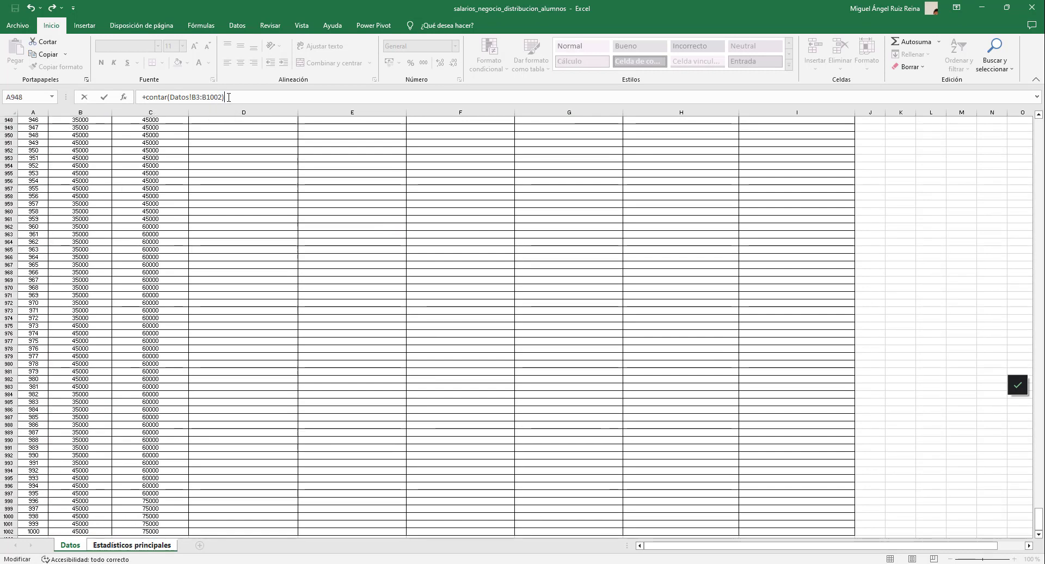
Step: Fix only the rows of the range in C4's count formula, as B$3:B$1002, and complete the entry
drag(221, 97, 192, 97)
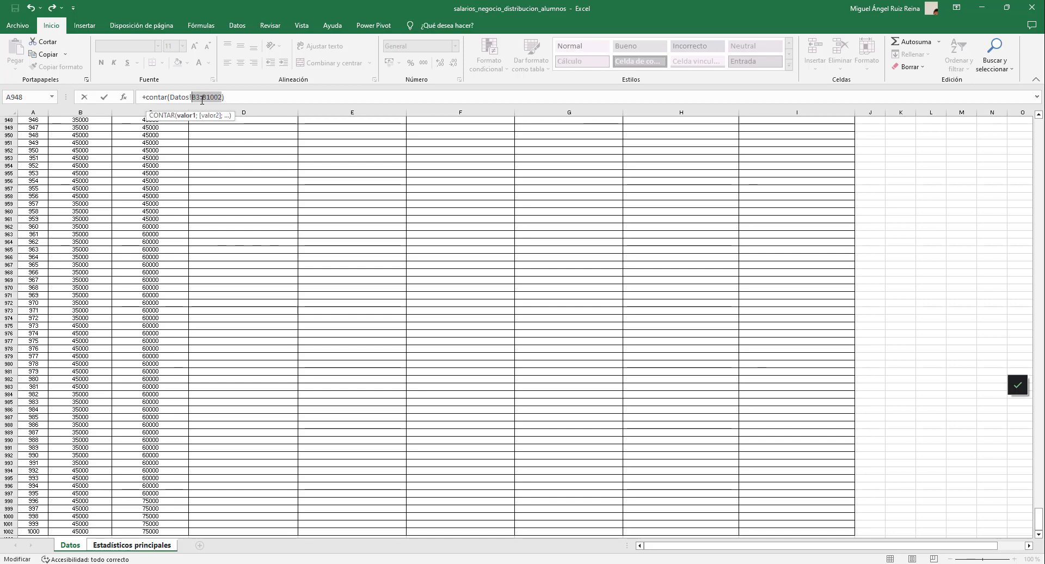
key(F4)
key(F4)
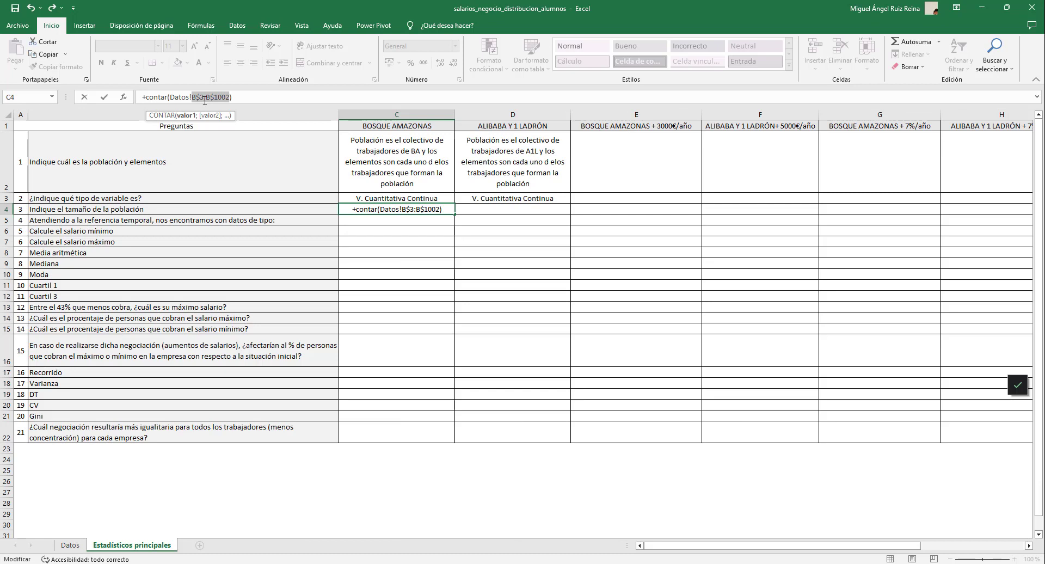
click(196, 96)
click(200, 98)
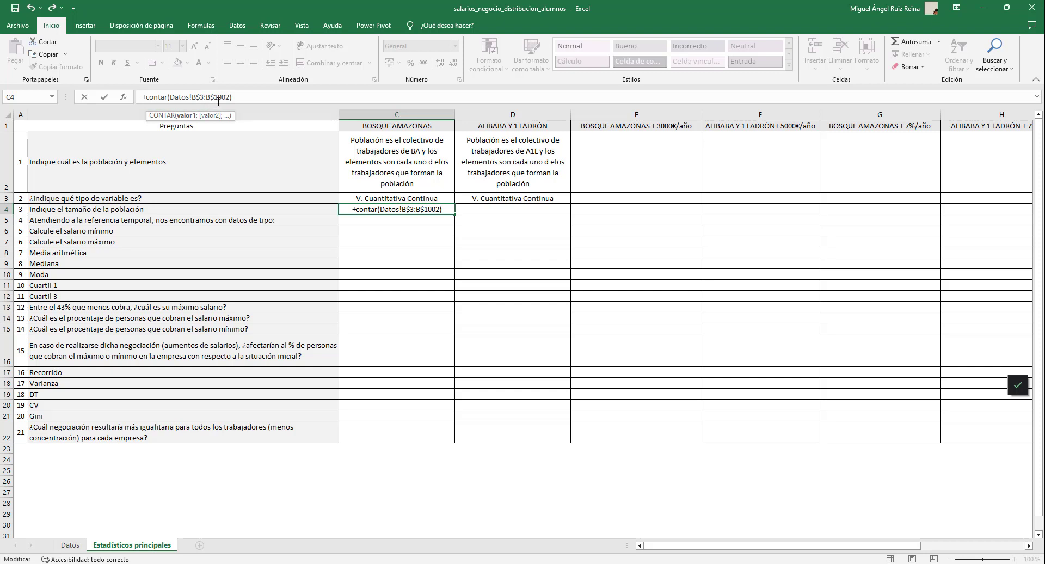
key(Return)
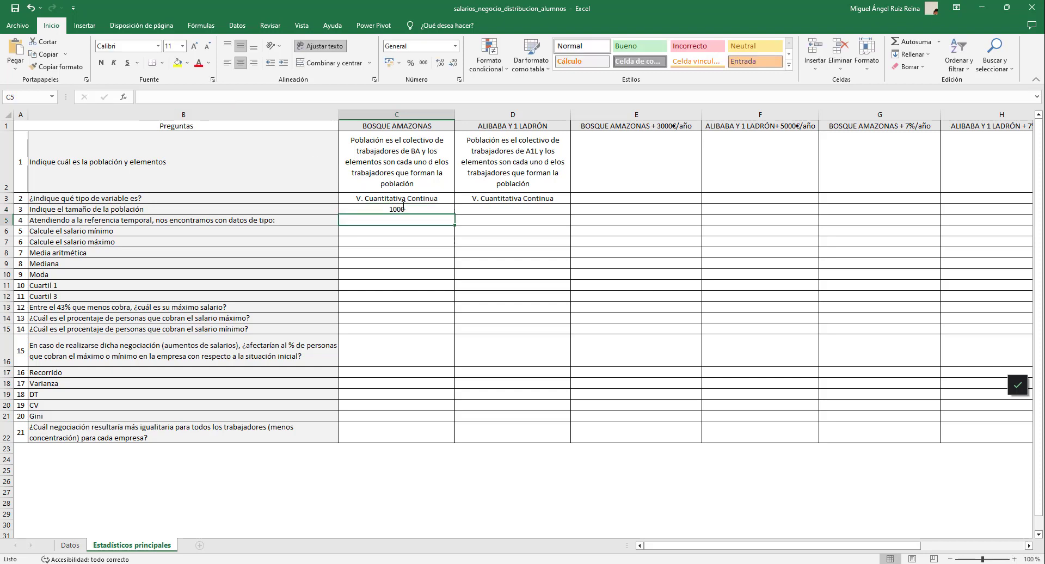
Step: Copy the population size formula from C4 to D4 for ALIBABA Y 1 LADRÓN
click(404, 208)
drag(453, 214, 514, 215)
click(442, 214)
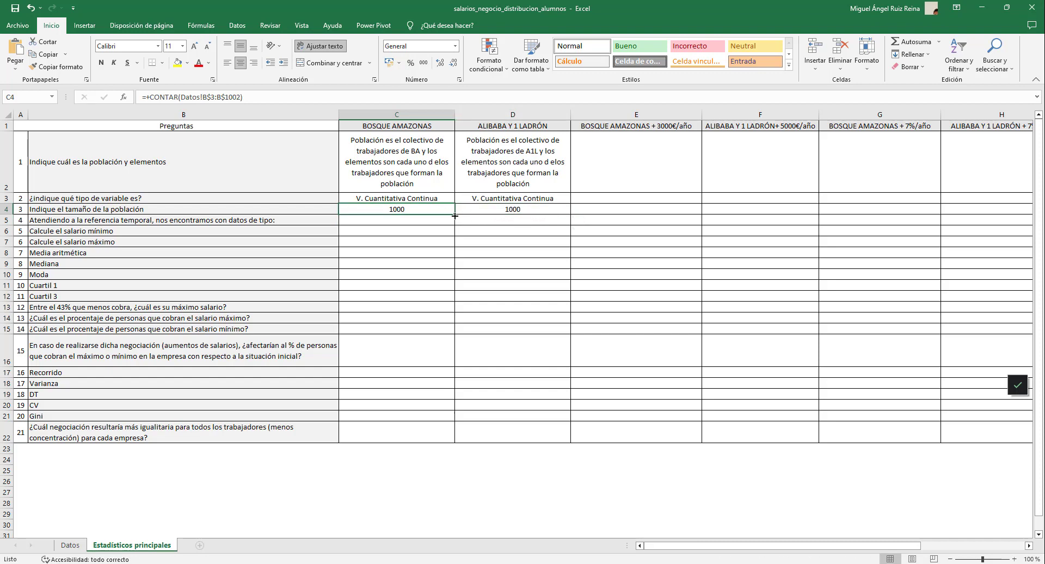
Step: Compare the column and row references in the CONTAR formulas of D4 and C4
click(512, 209)
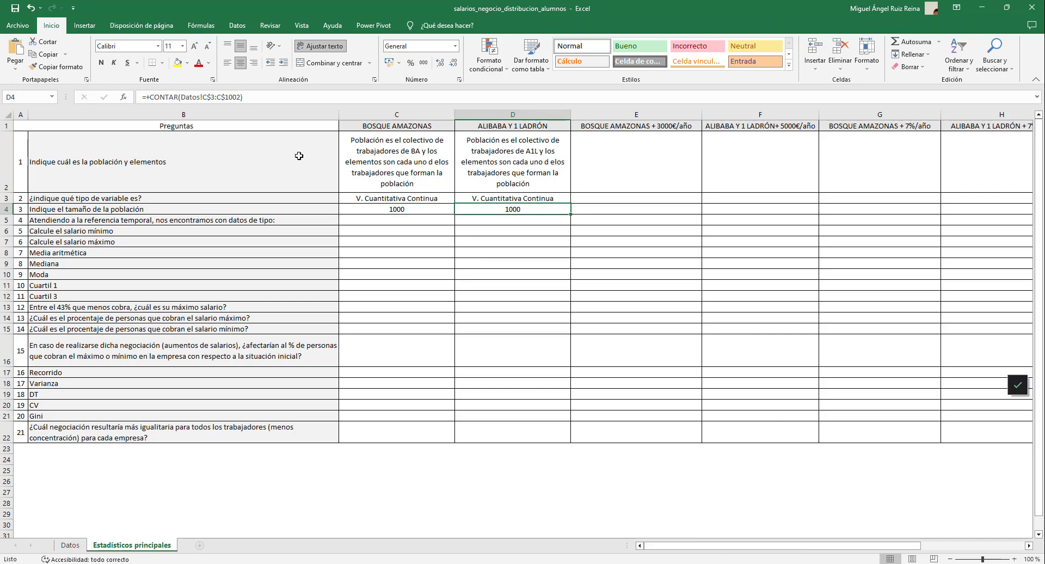
click(203, 97)
click(218, 97)
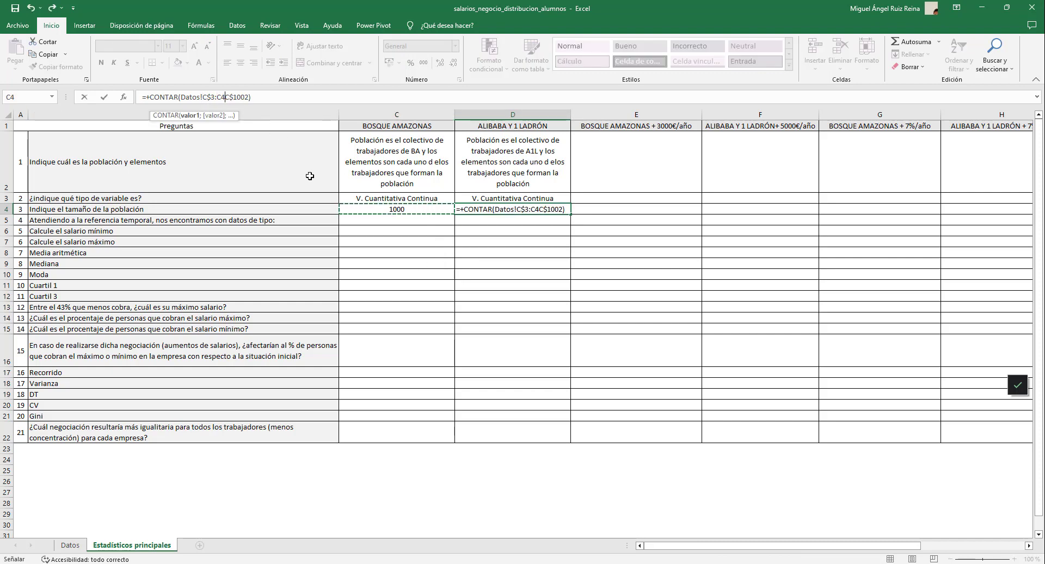
key(Escape)
click(387, 207)
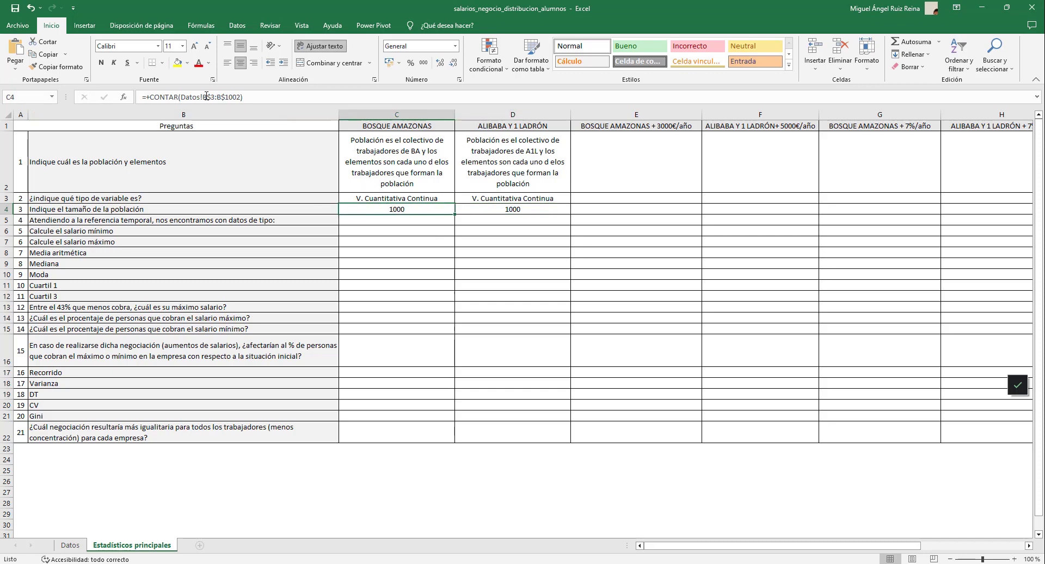
Step: Check the BOSQUE AMAZONAS and ALIBABA Y 1 LADRÓN salary columns on the Datos sheet and return to Estadísticos principales
click(70, 545)
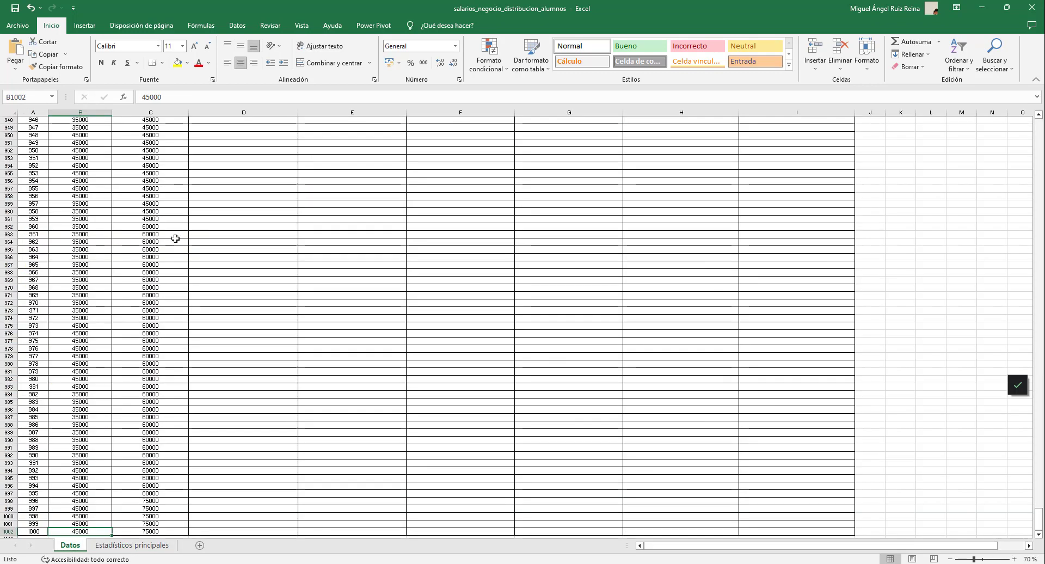
click(87, 112)
click(106, 180)
key(ctrl+shift+Up)
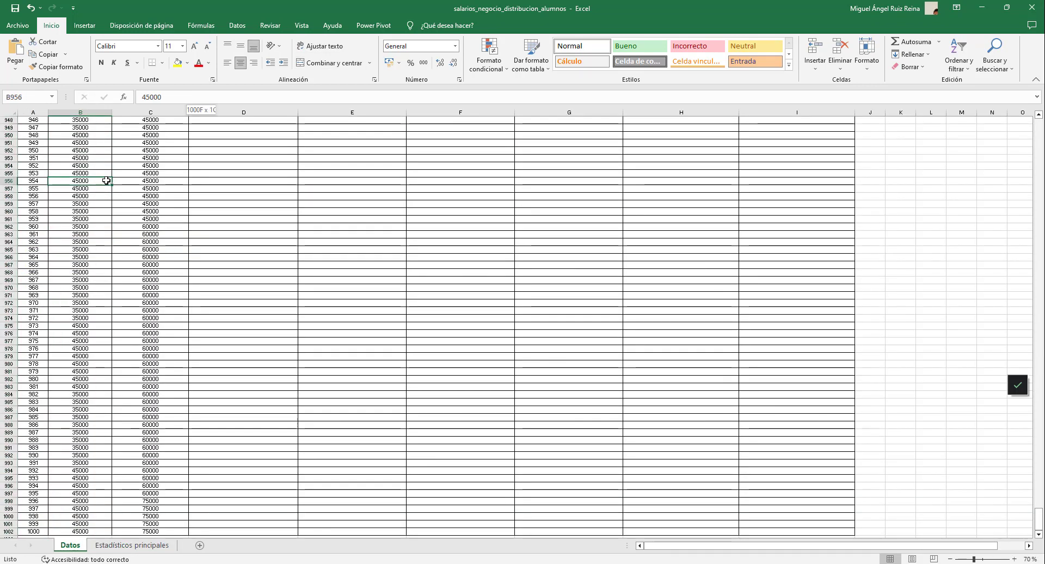
click(92, 159)
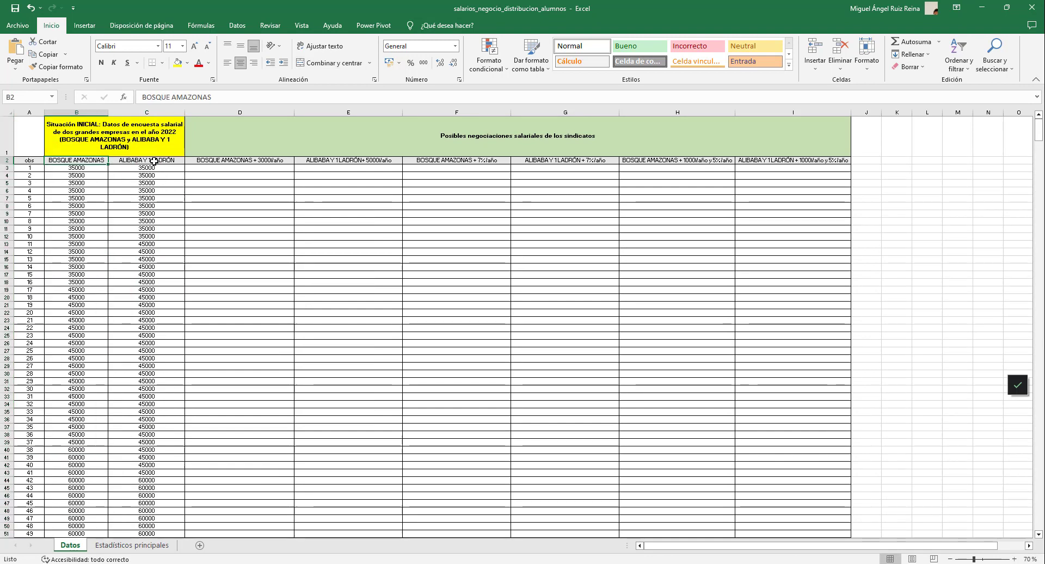
click(152, 113)
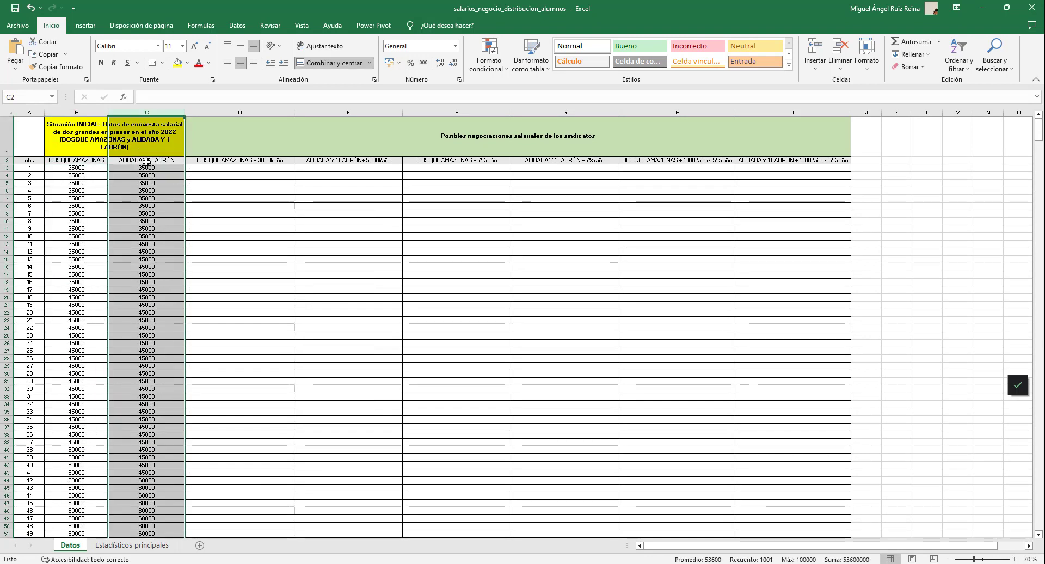
click(146, 162)
click(132, 545)
scroll(406, 210, up, 2)
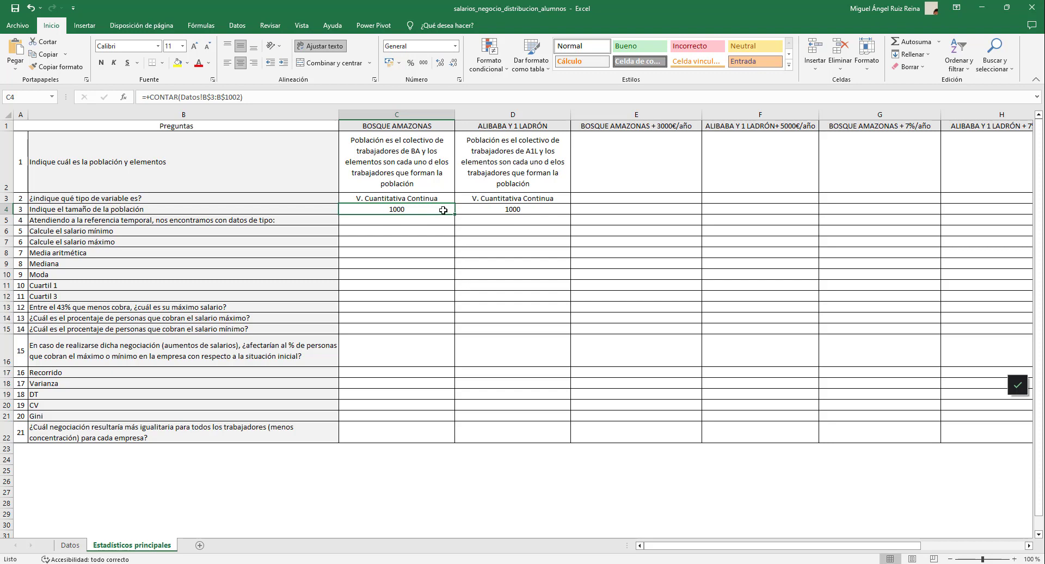
Step: Enter Transversal as the BOSQUE AMAZONAS data type in C5 and copy it to D5 for ALIBABA Y 1 LADRÓN
click(502, 213)
click(412, 220)
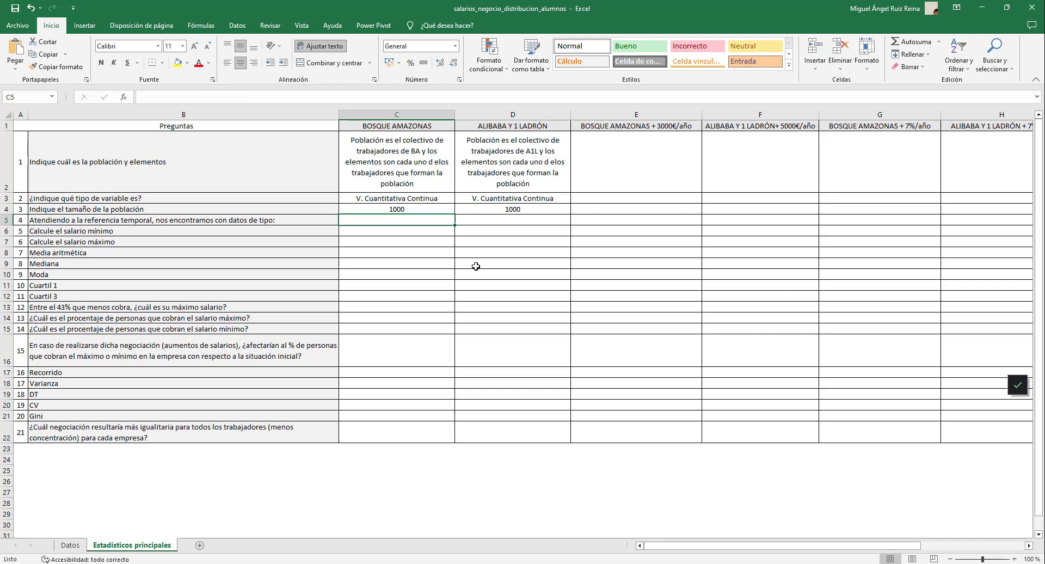
text(Trans)
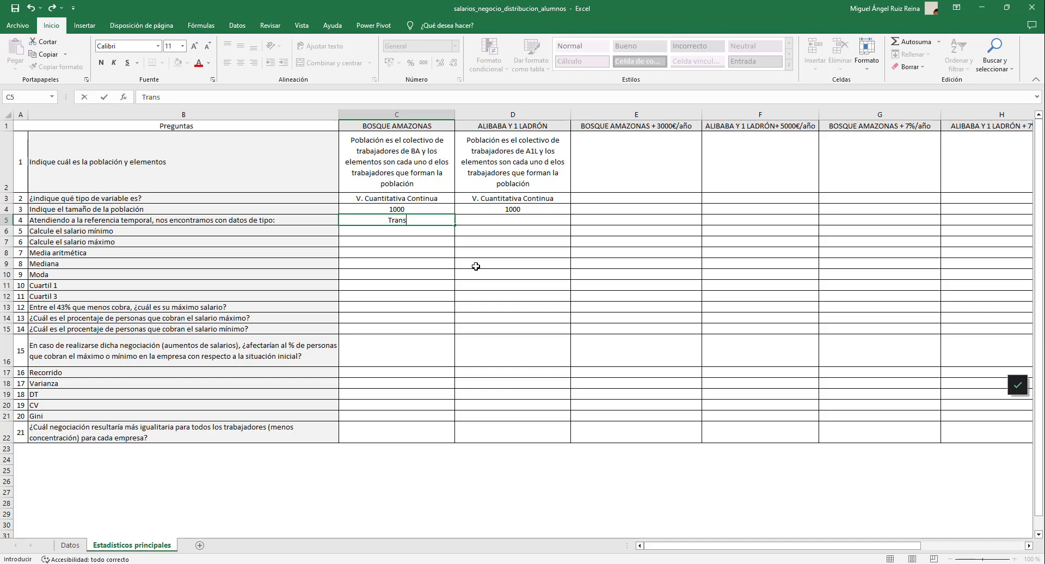
text(versal)
key(Return)
click(415, 221)
key(ctrl+c)
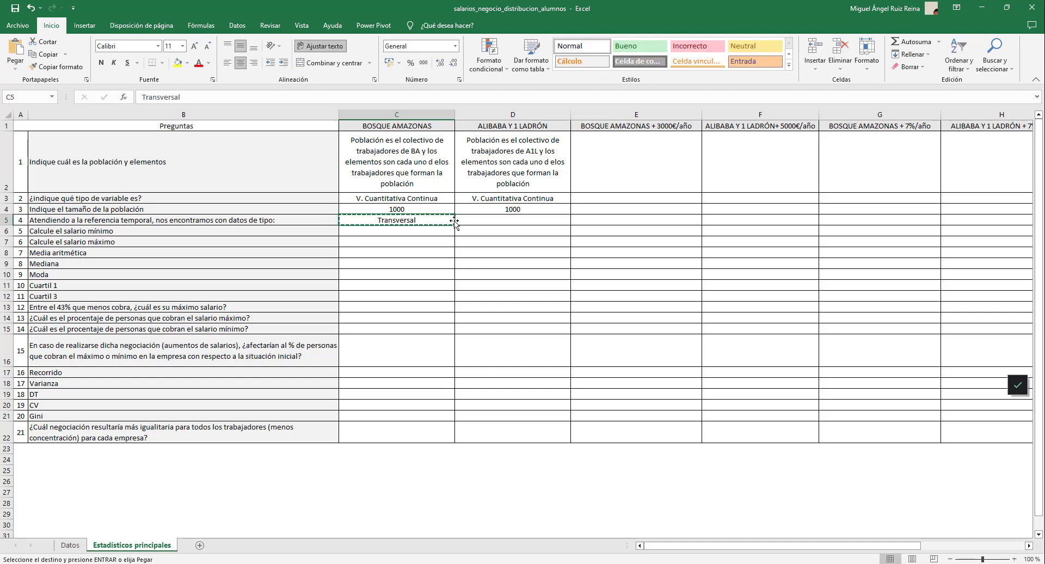
key(Right)
key(ctrl+v)
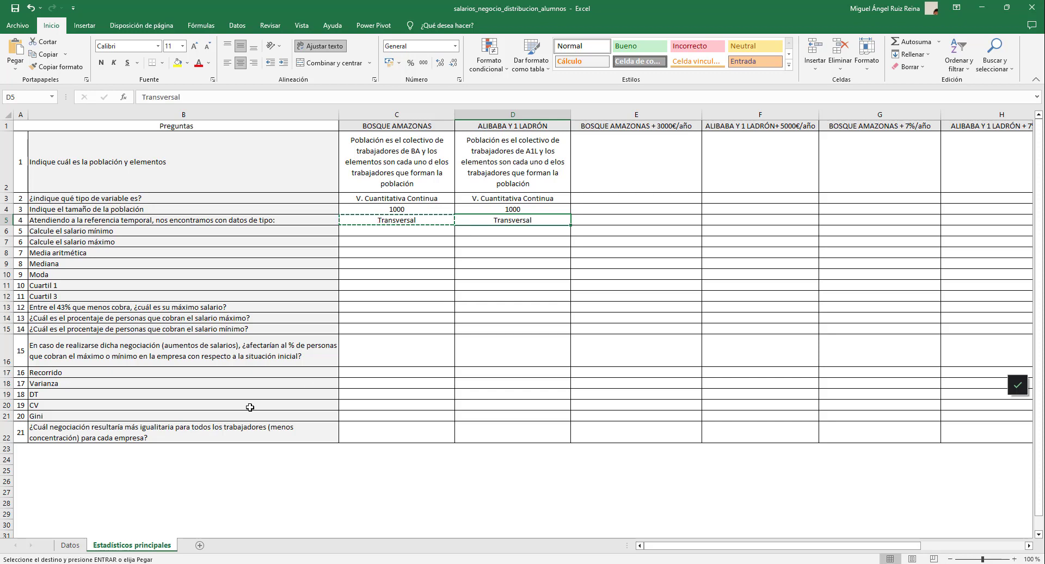
Step: Check the survey year in the initial situation heading on the Datos sheet and return to Estadísticos principales
click(70, 545)
click(119, 139)
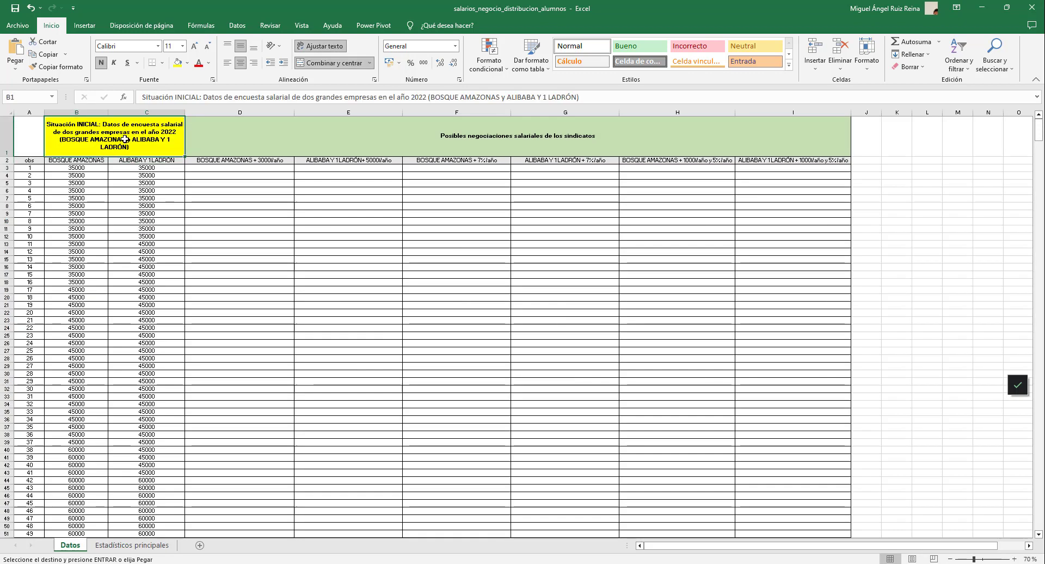
click(132, 545)
click(390, 233)
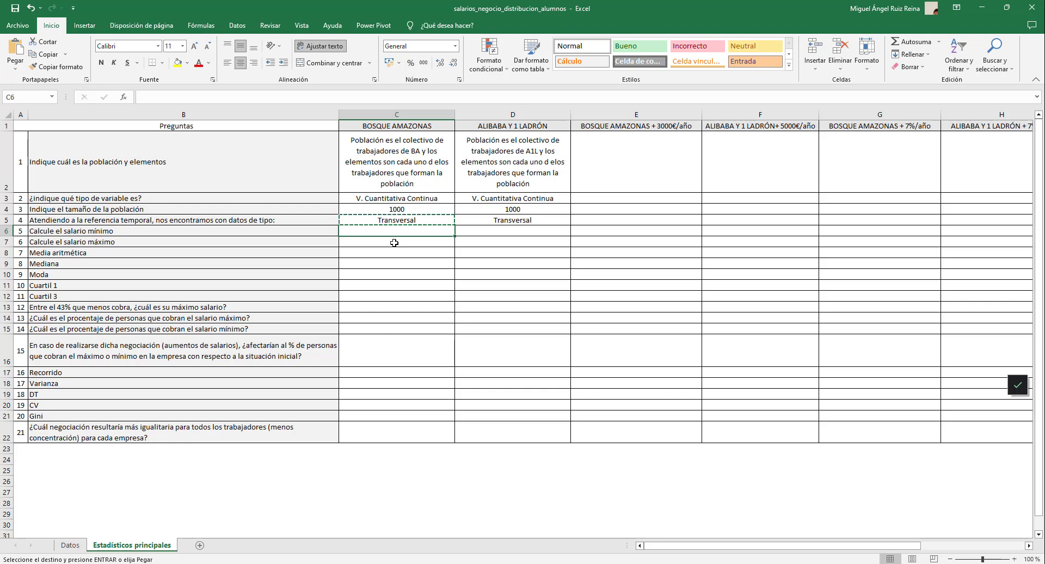
click(408, 242)
Step: Copy the Datos!B$3:B$1002 reference from C4's count formula and leave the cell's formula as it was
click(411, 211)
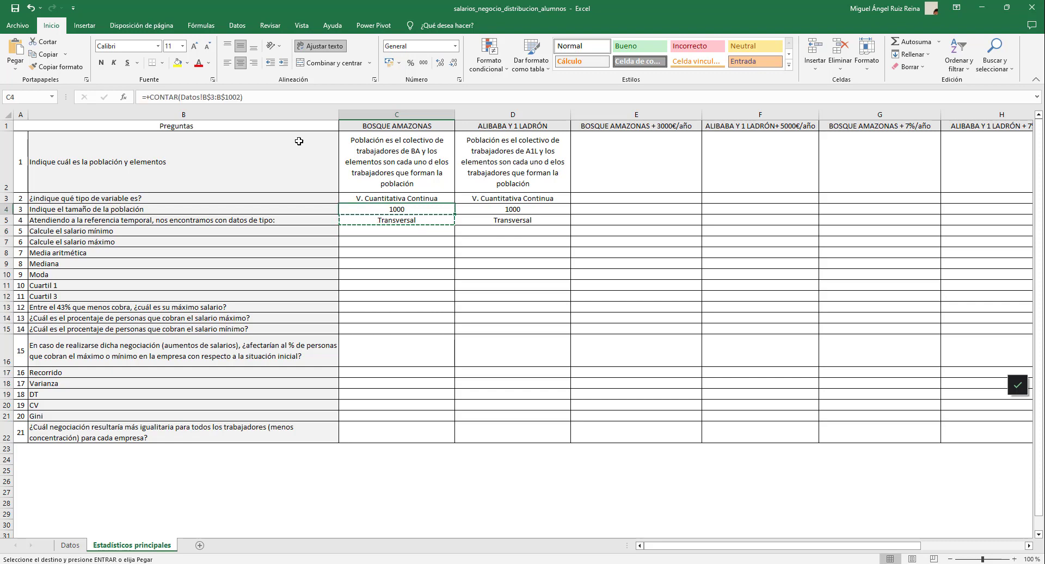
drag(241, 97, 183, 96)
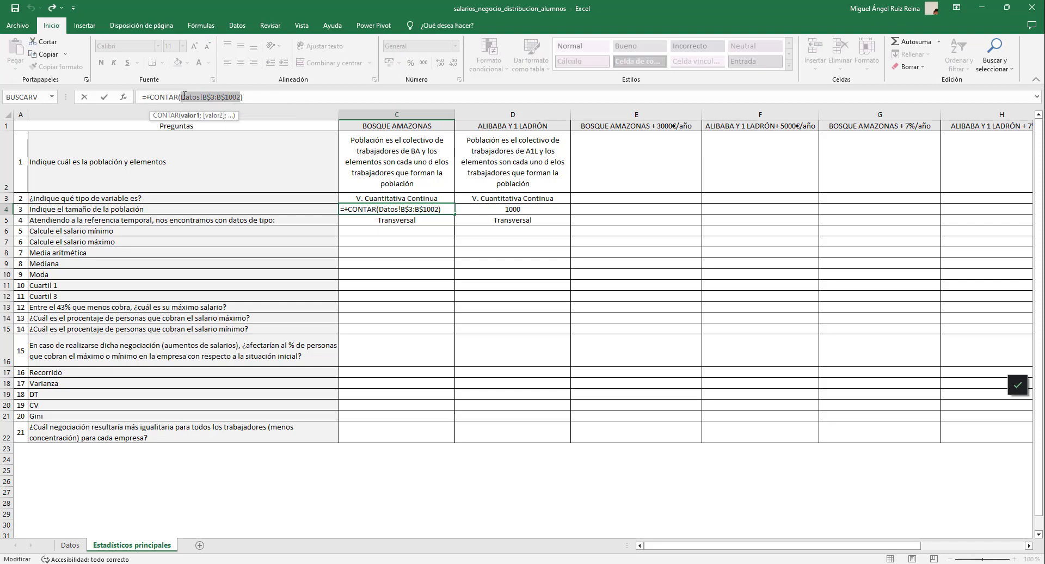
key(ctrl+c)
key(Escape)
click(394, 231)
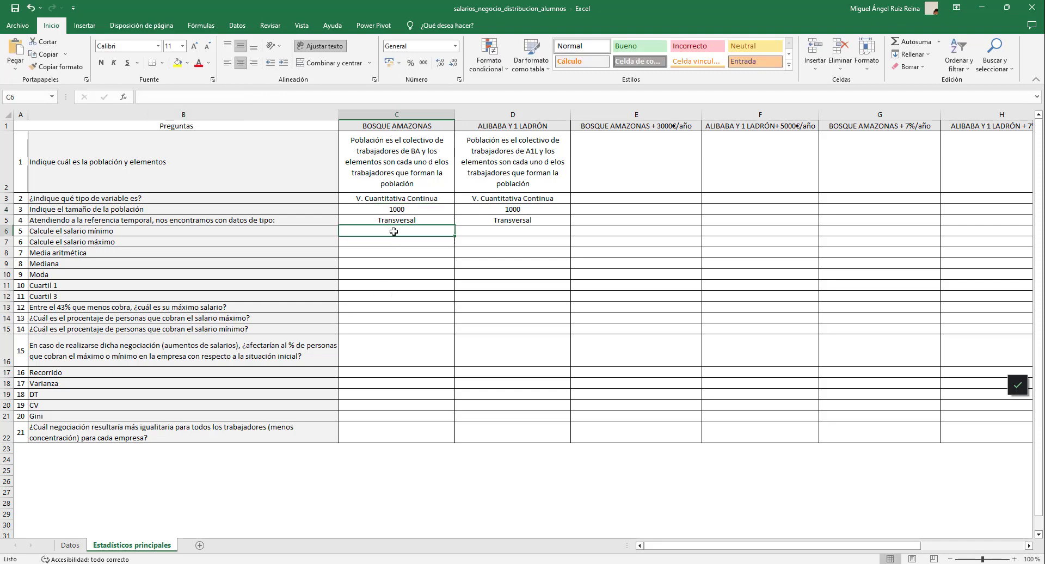
Step: Start a MIN formula in C6 over the BOSQUE AMAZONAS salaries in Datos!B3:B1002
drag(56, 230, 382, 232)
click(396, 232)
text(+min)
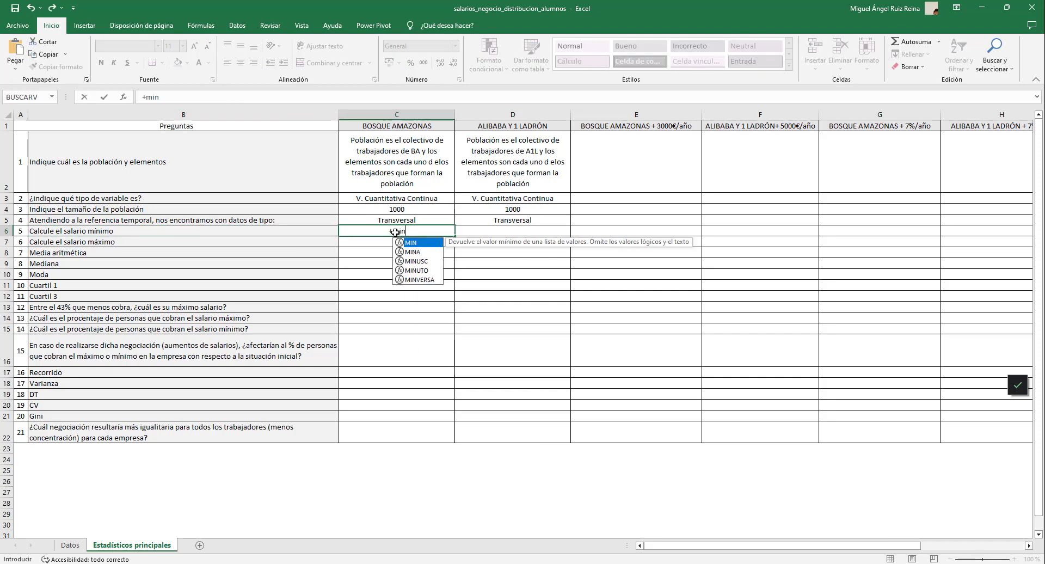
text(()
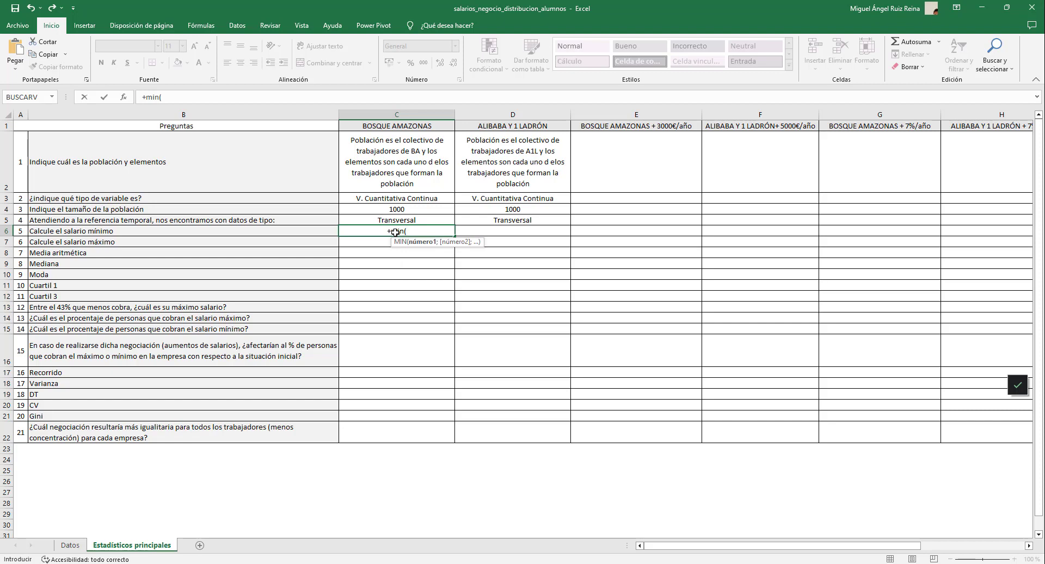
click(82, 547)
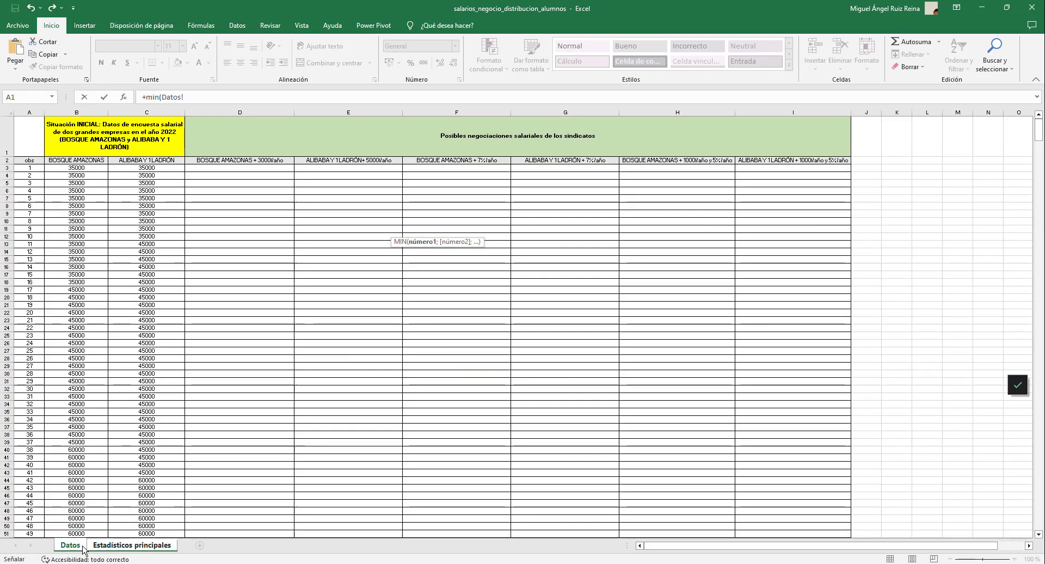
click(77, 170)
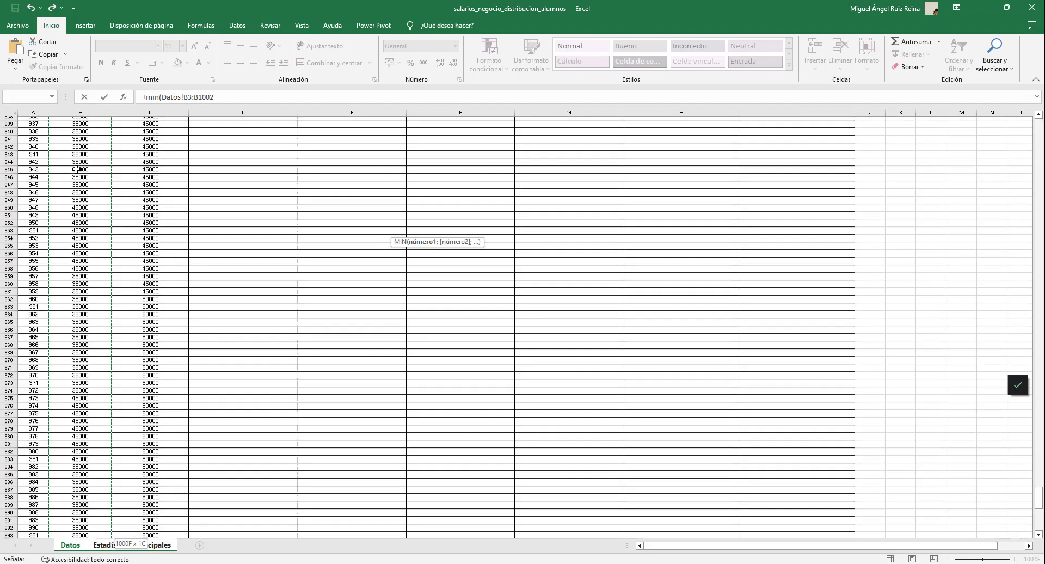
key(ctrl+shift+Down)
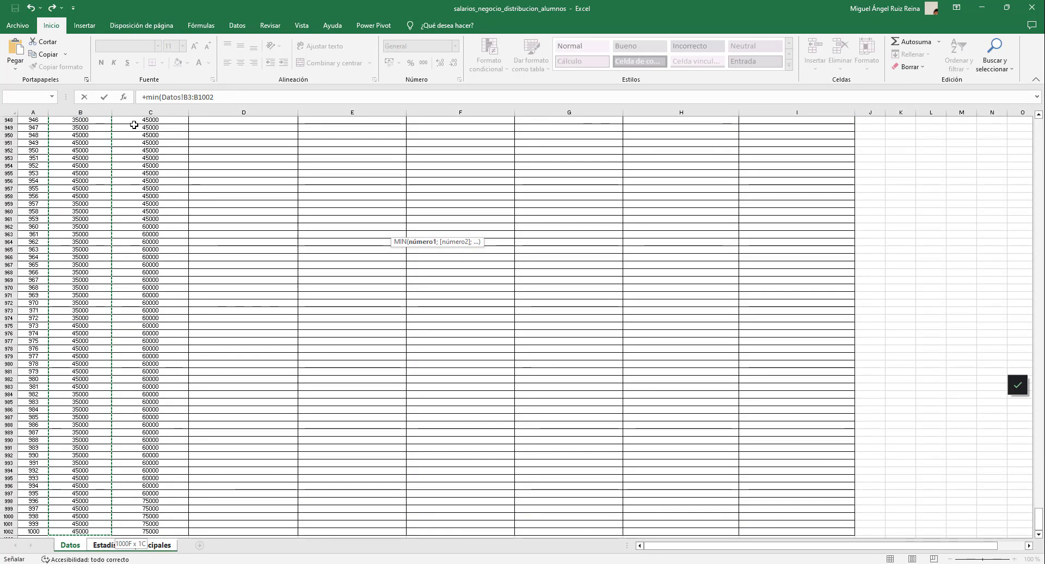
Step: Fix only the rows of the range in C6's MIN formula, as B$3:B$1002, and complete the entry
click(190, 96)
drag(214, 97, 190, 96)
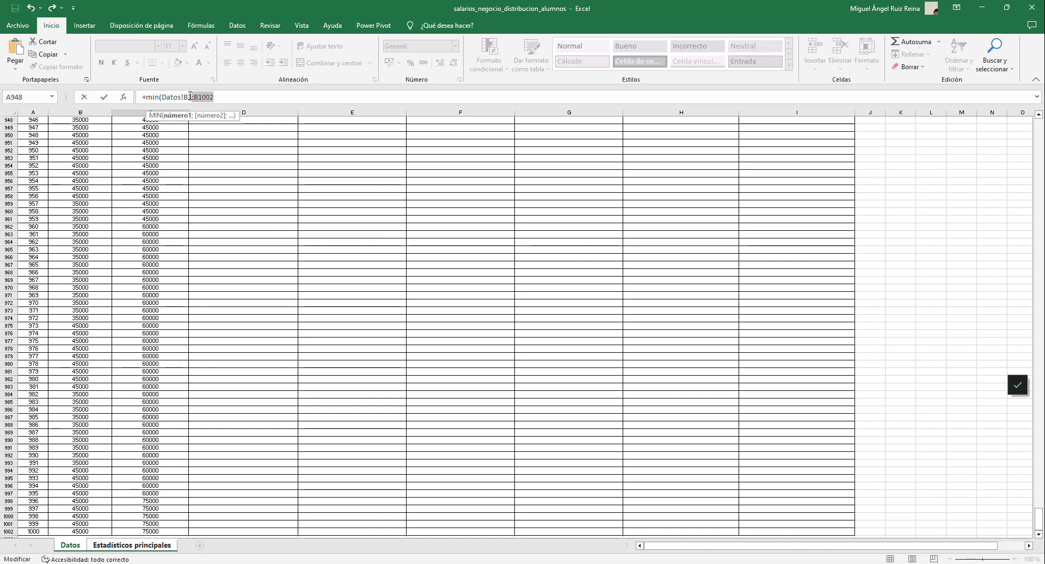
key(F4)
key(F4)
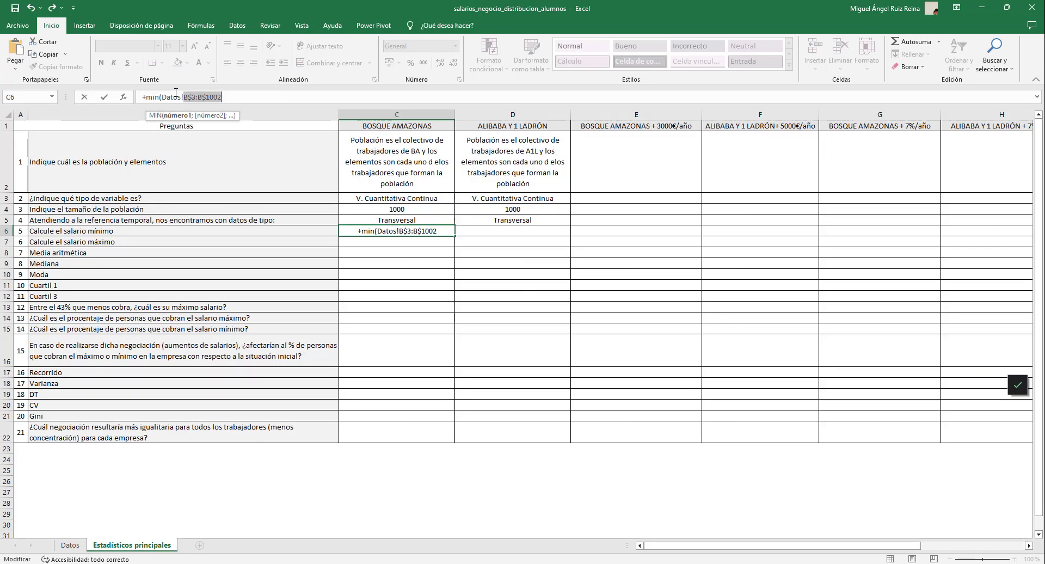
key(End)
text())
key(Return)
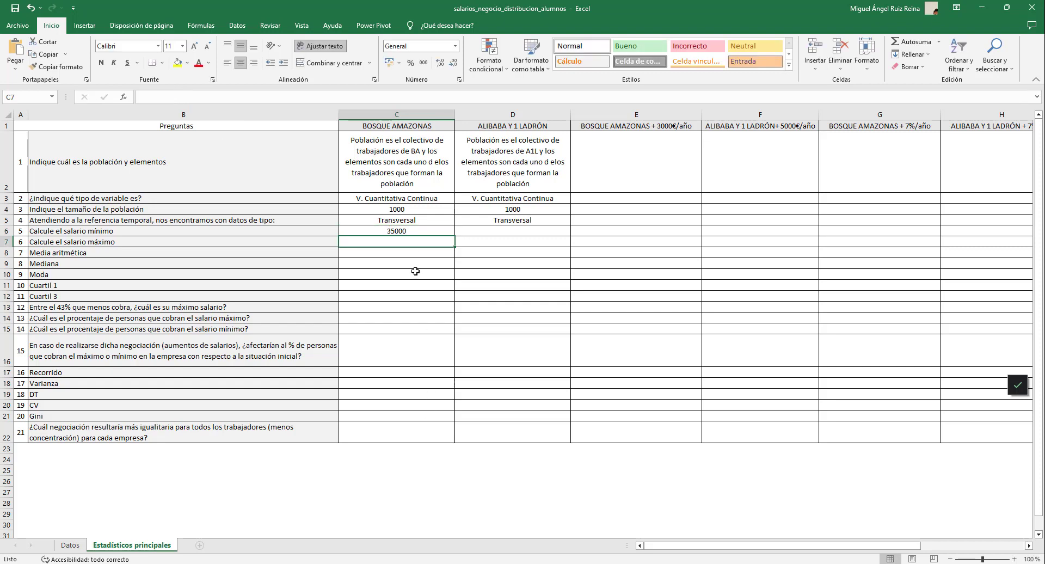
Step: Copy the minimum salary formula from C6 to D6 for ALIBABA Y 1 LADRÓN
click(409, 233)
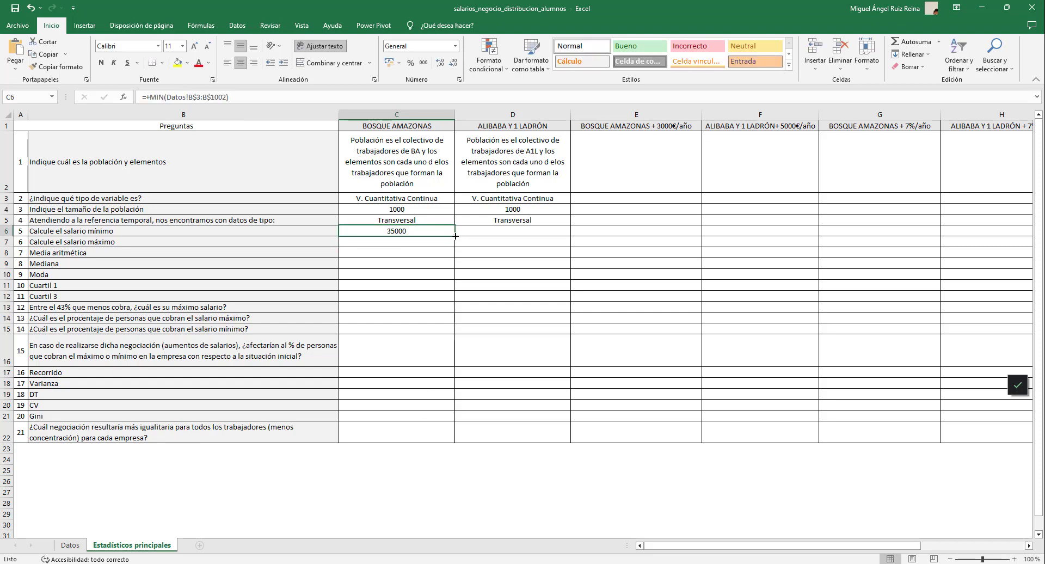
drag(456, 237, 517, 238)
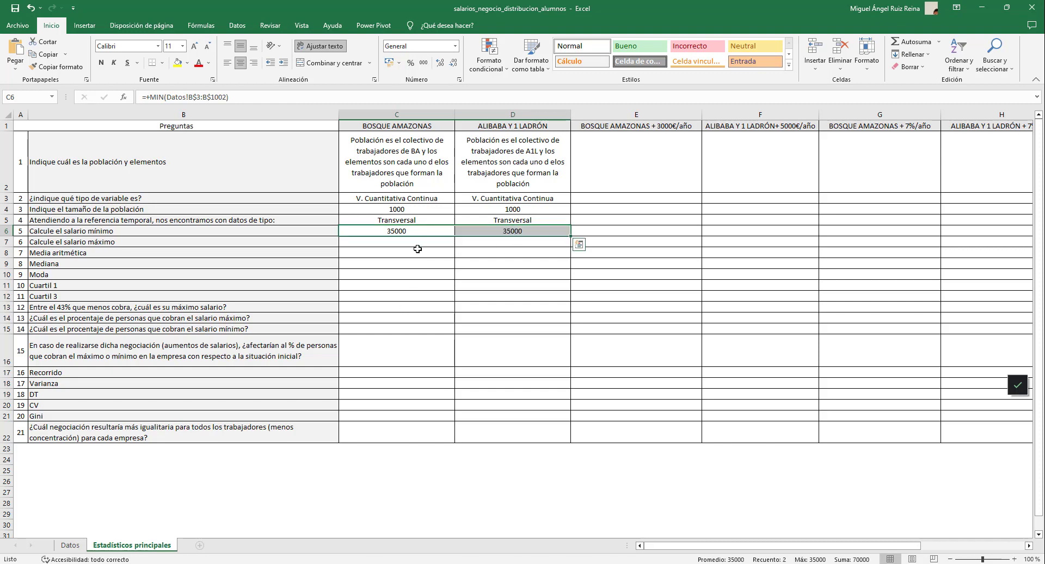
click(418, 230)
Step: Add filters to the header row A2:I2 of the salary table on the Datos sheet
click(71, 545)
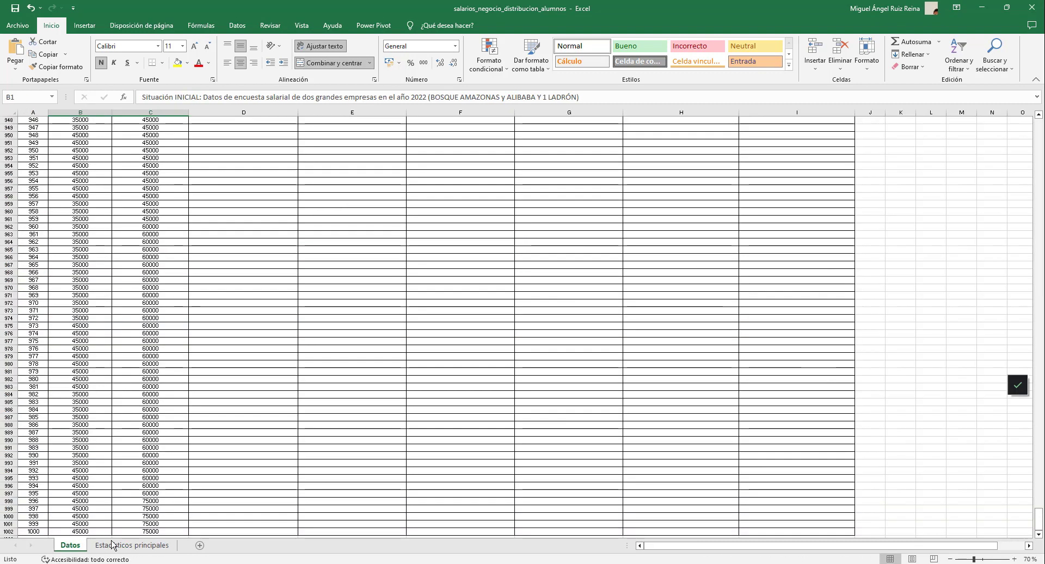
scroll(240, 401, up, 20)
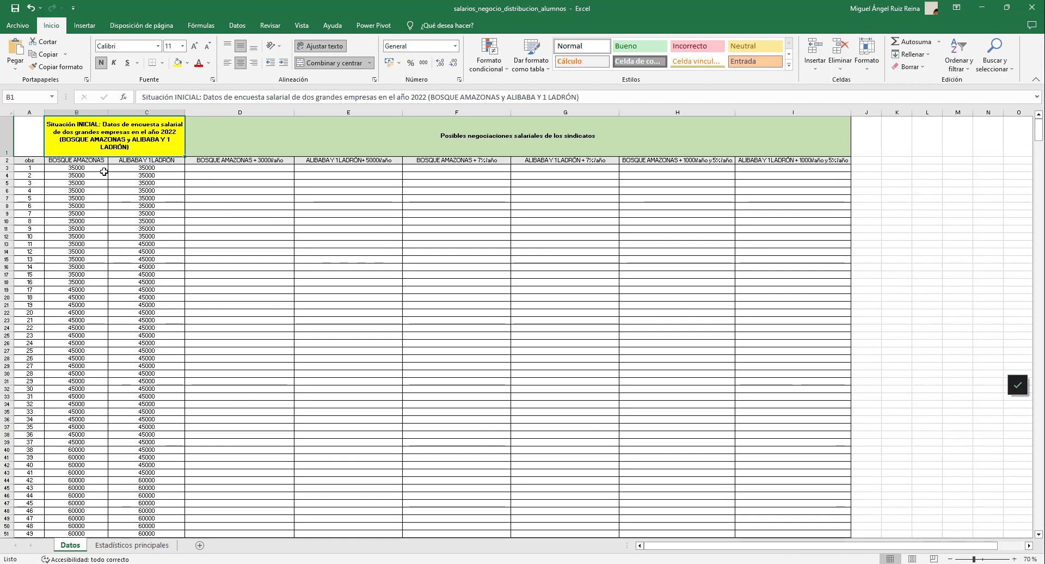
click(91, 161)
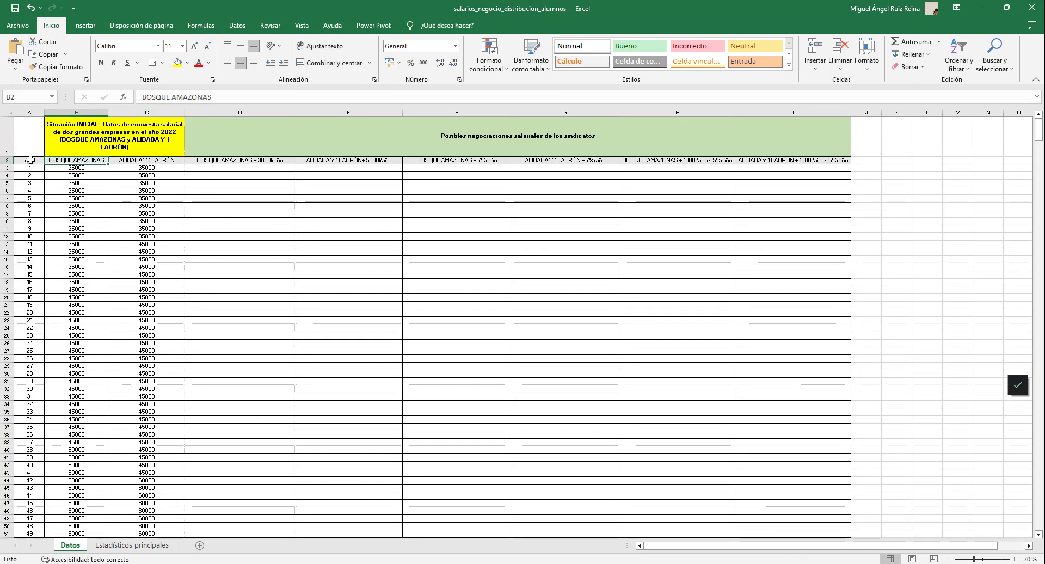
drag(30, 161, 782, 162)
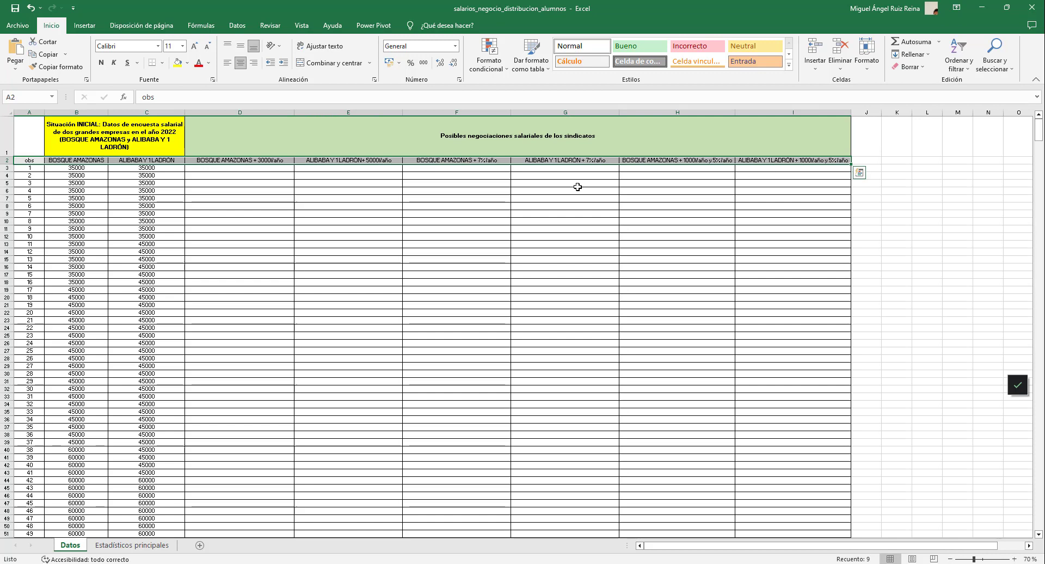
click(237, 26)
click(439, 54)
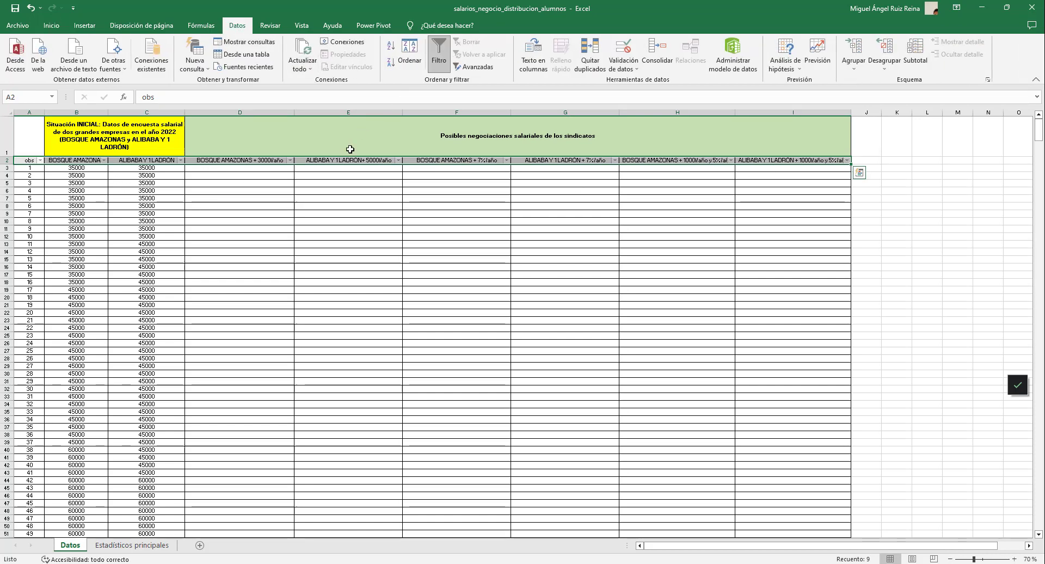
Step: Sort the Datos table by the BOSQUE AMAZONAS salaries from smallest to largest
click(105, 160)
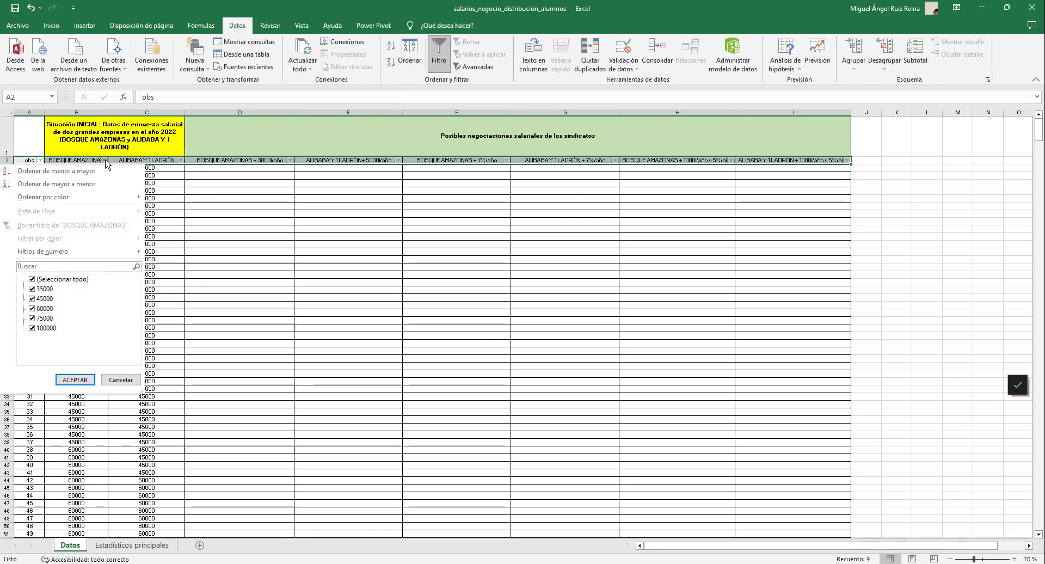
click(199, 250)
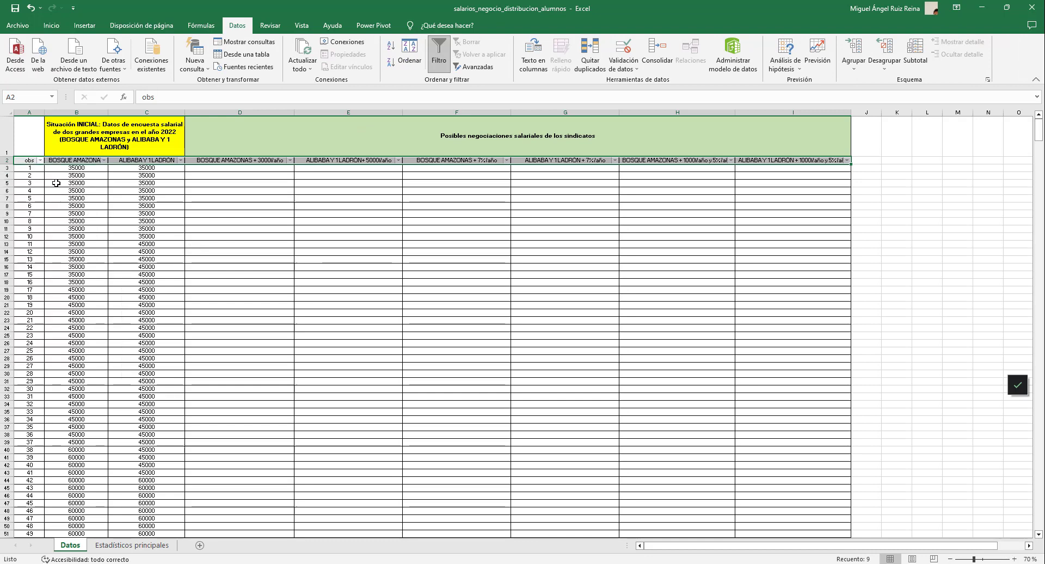
click(104, 161)
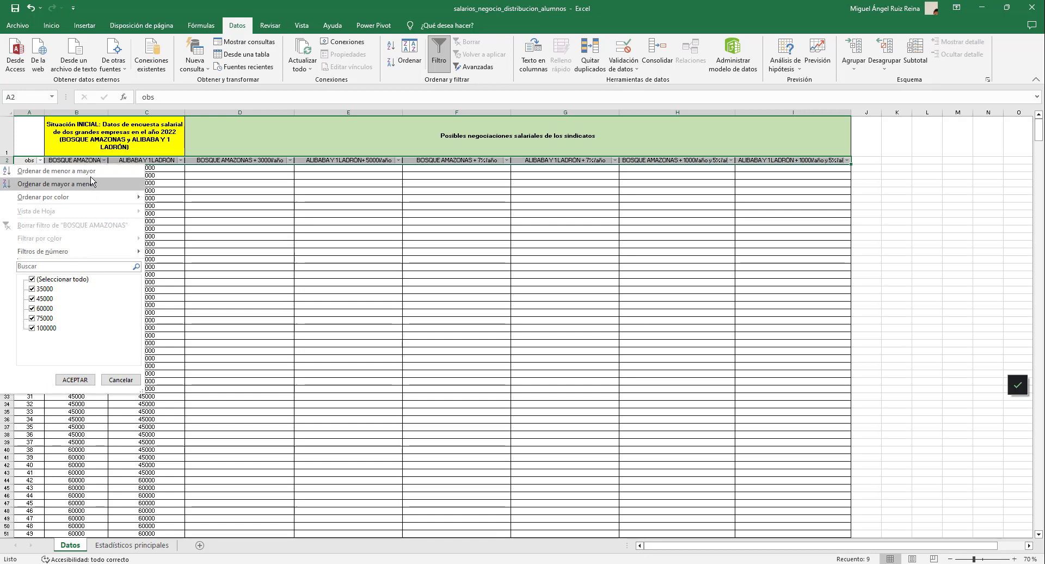
click(91, 171)
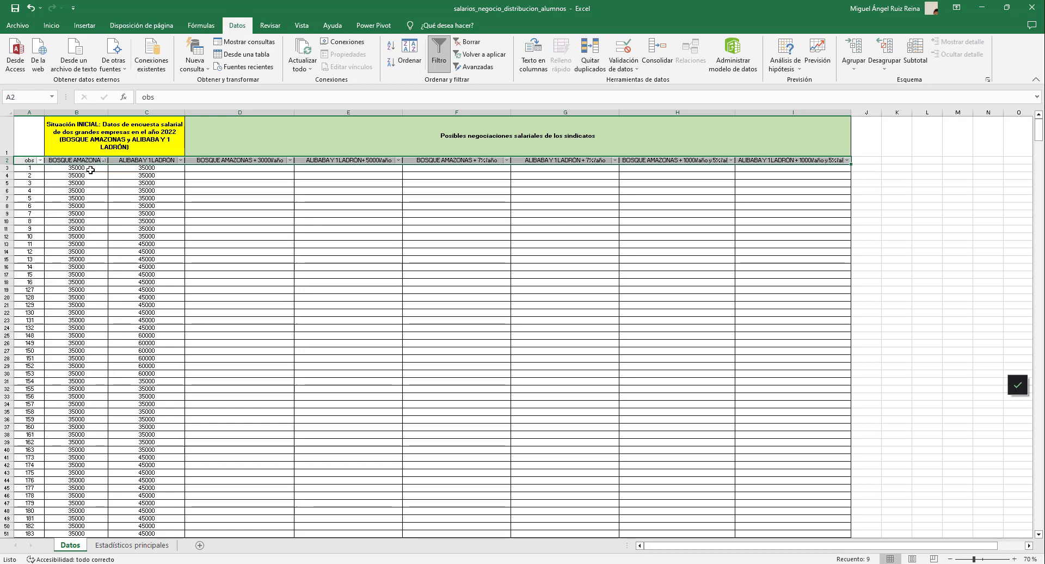
Step: Examine the observation numbers beside the sorted salaries, and check the minimum salary cells C6 and D6 on Estadísticos principales
drag(33, 168, 44, 358)
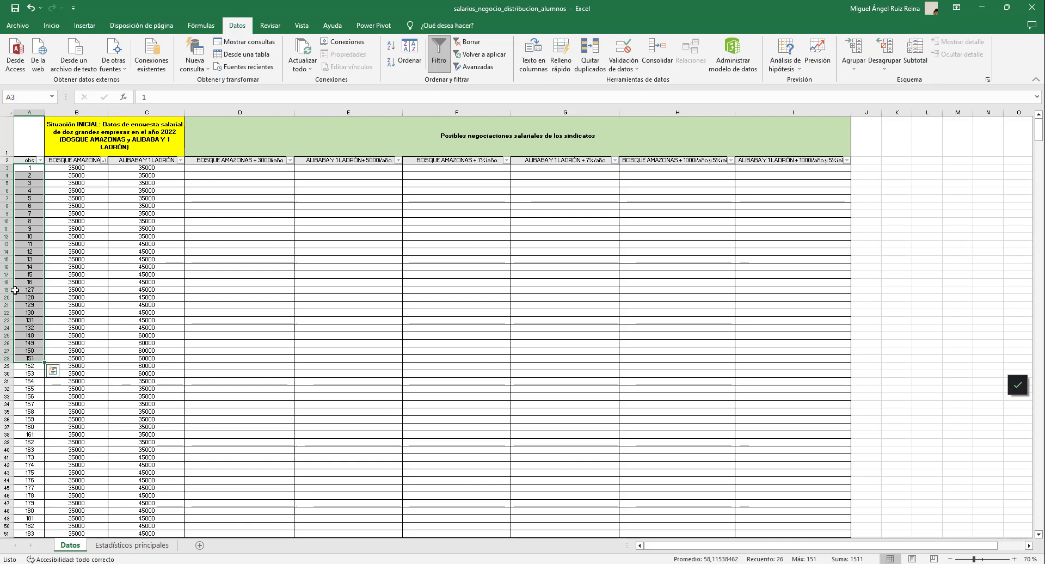
click(41, 305)
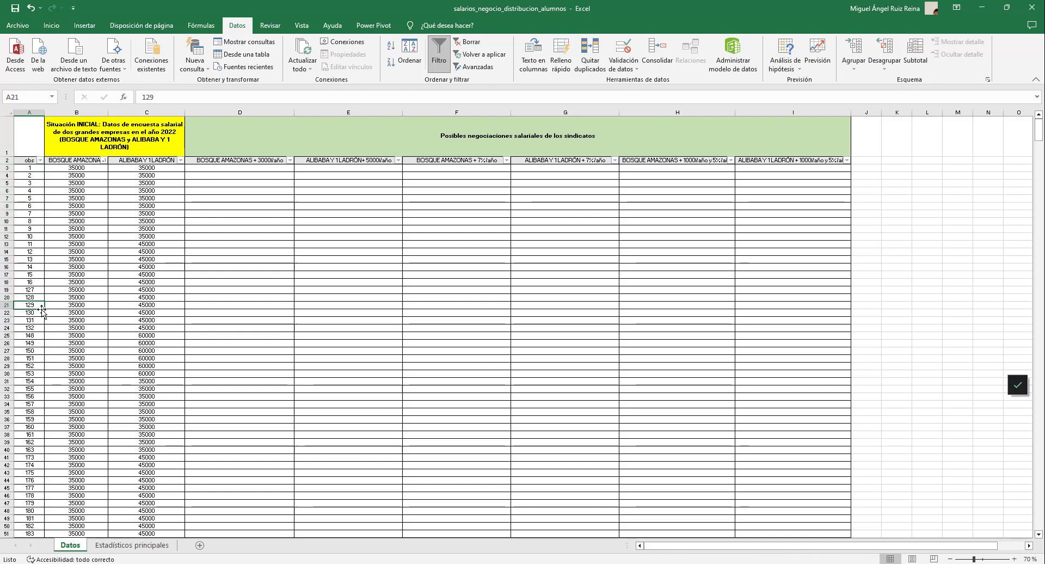
click(68, 304)
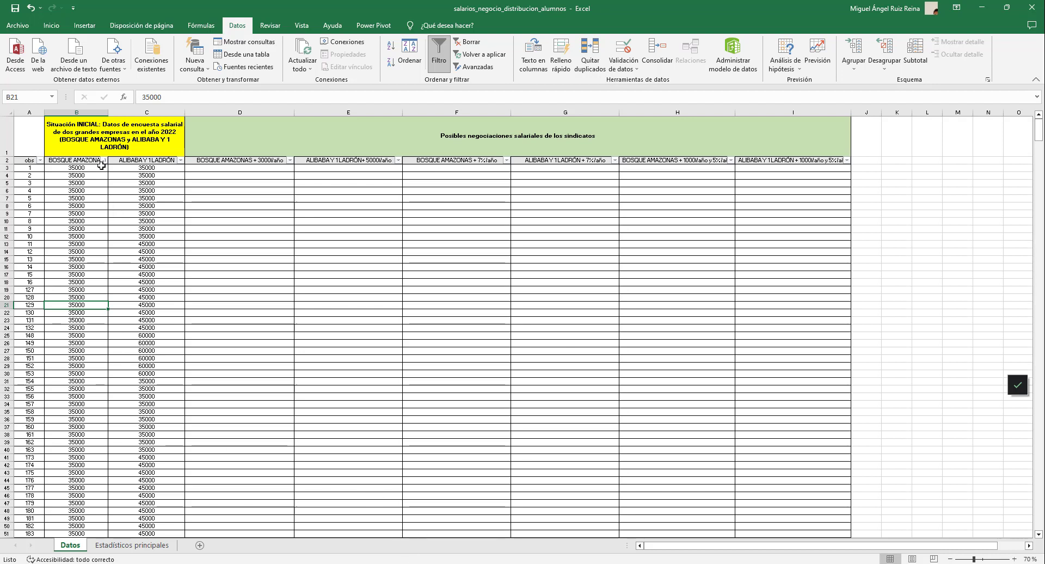
click(433, 563)
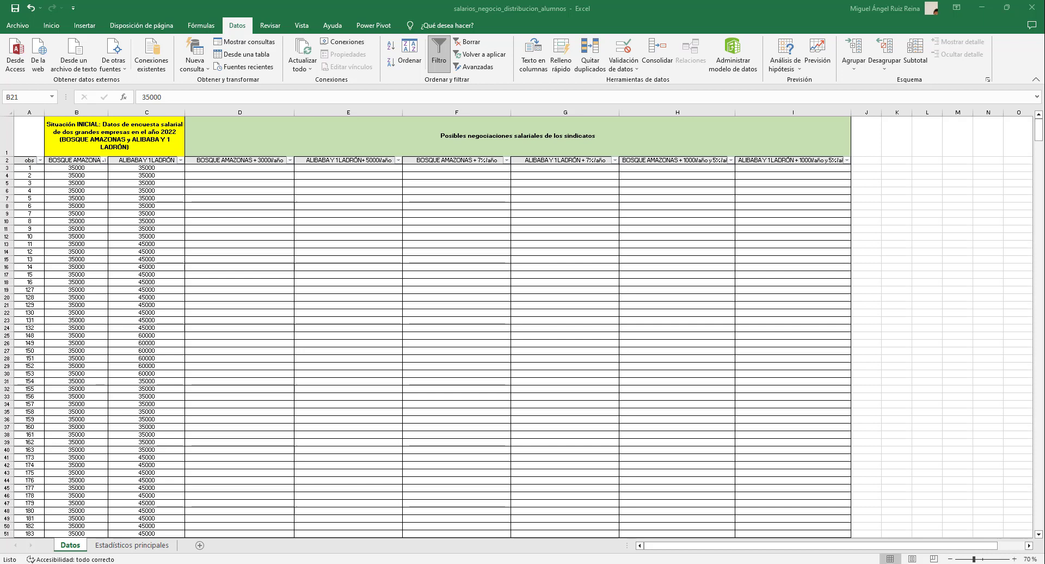
click(461, 549)
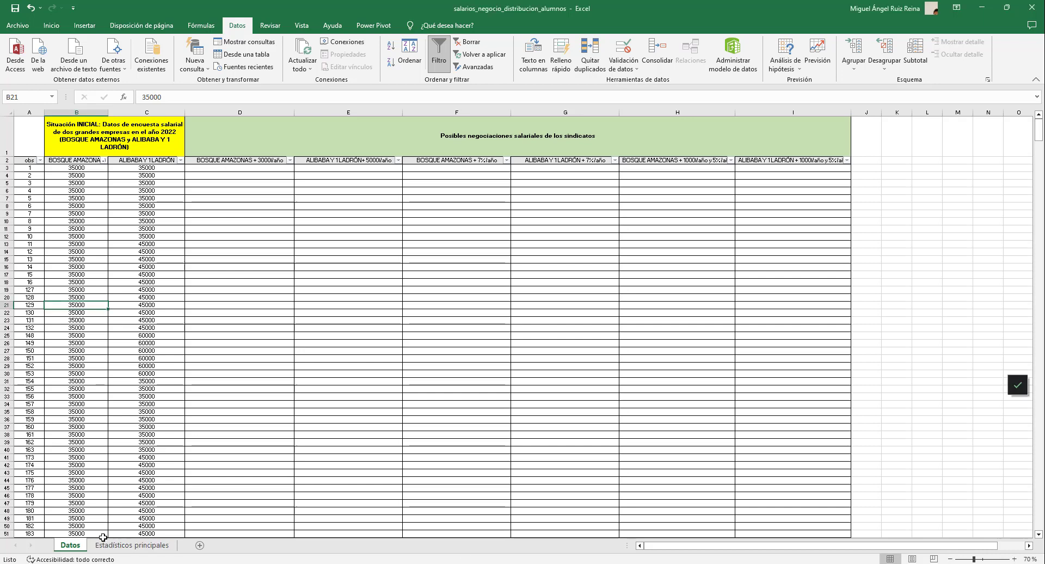
click(131, 545)
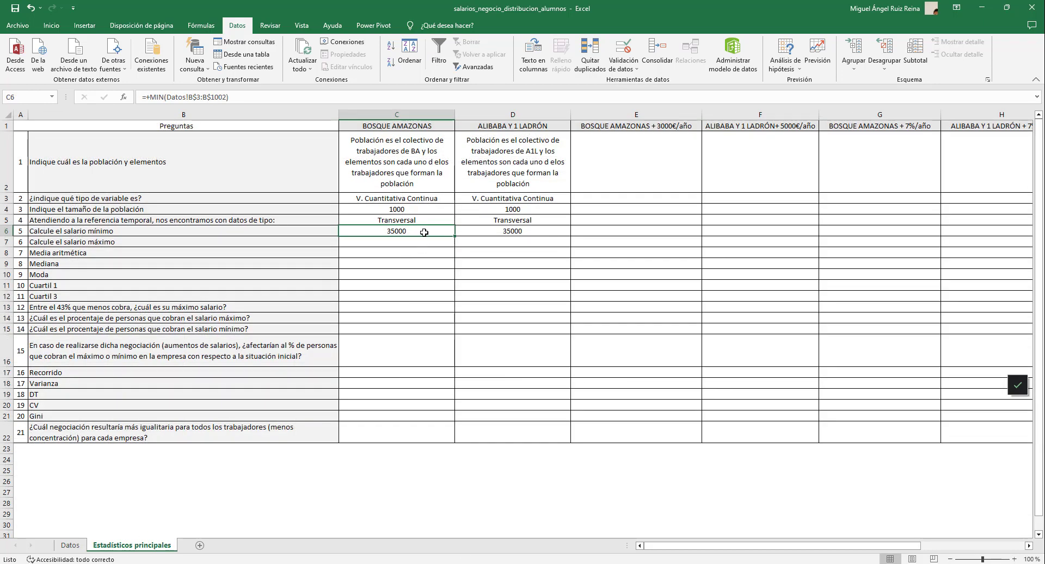
key(Right)
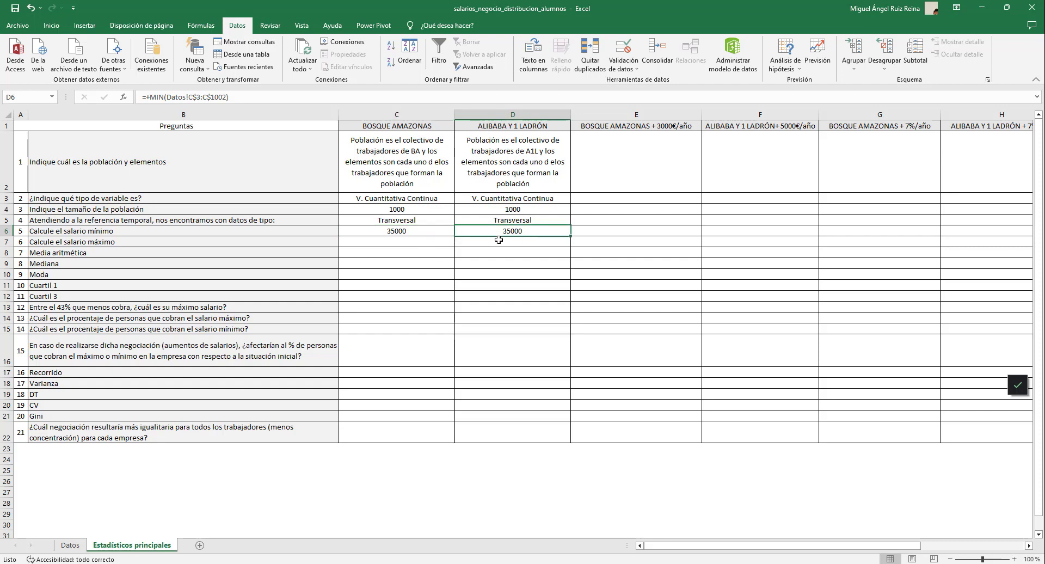
Step: Calculate the BOSQUE AMAZONAS maximum salary in C7 with the MAX function over Datos!B$3:B$1002
click(412, 242)
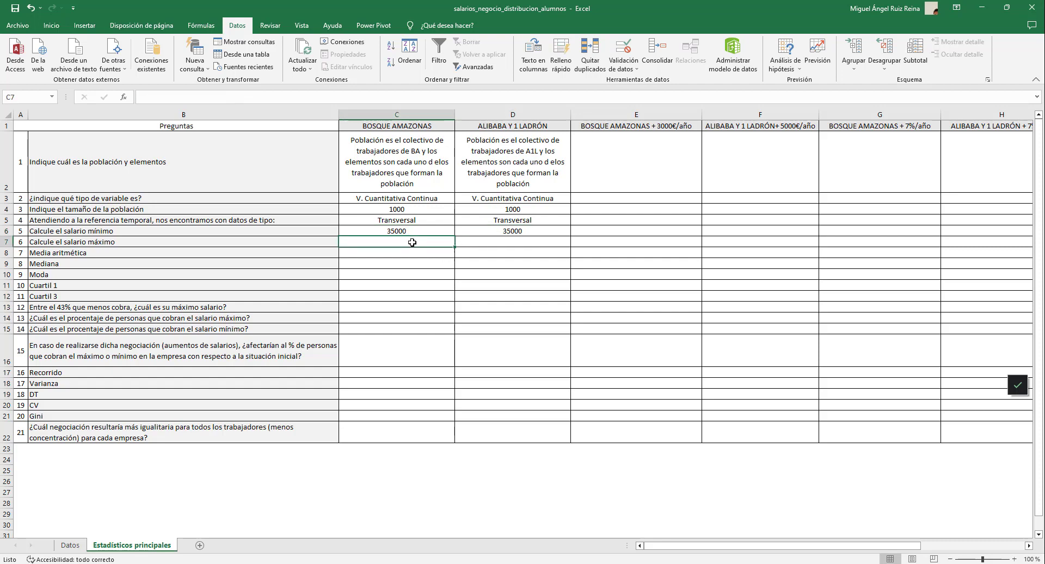
text(+max)
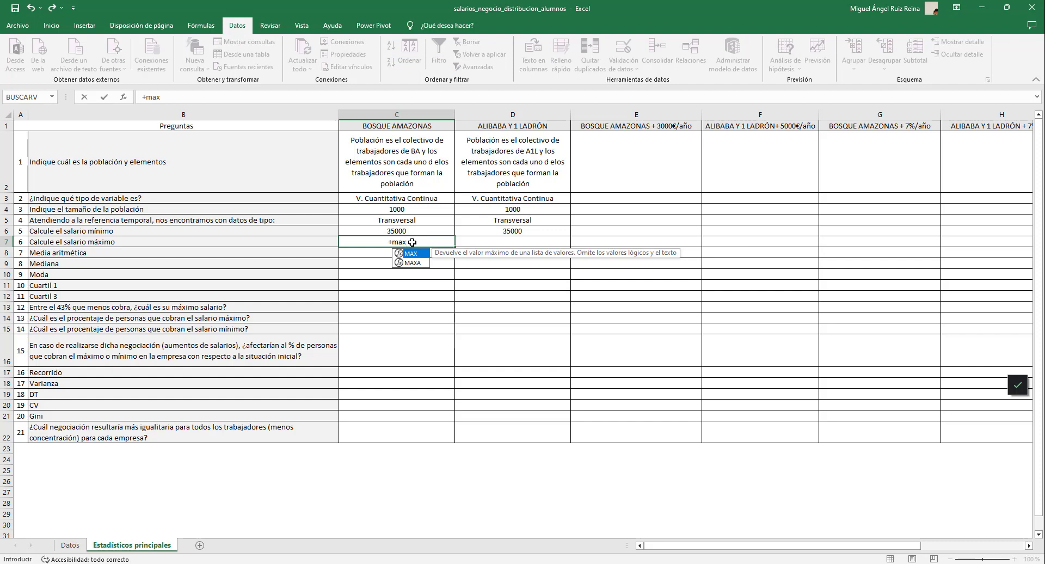
text(()
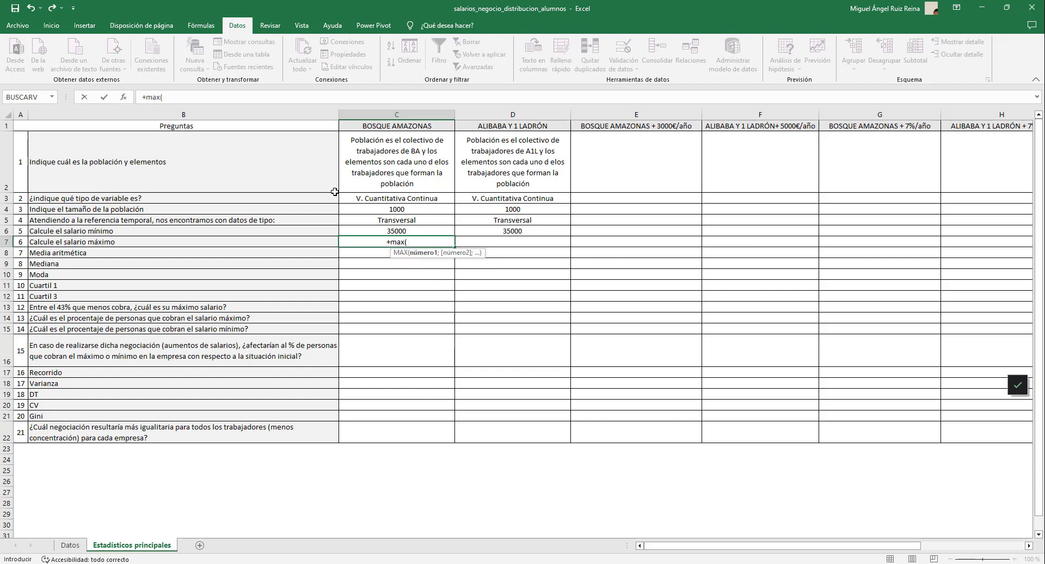
click(181, 95)
click(171, 100)
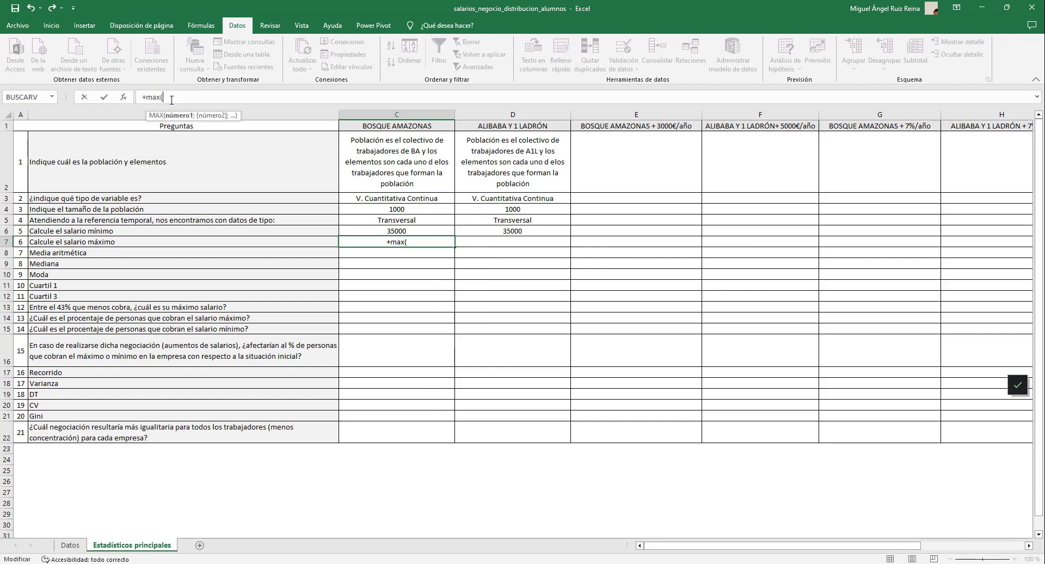
text(Datos!B$3:B$1002)
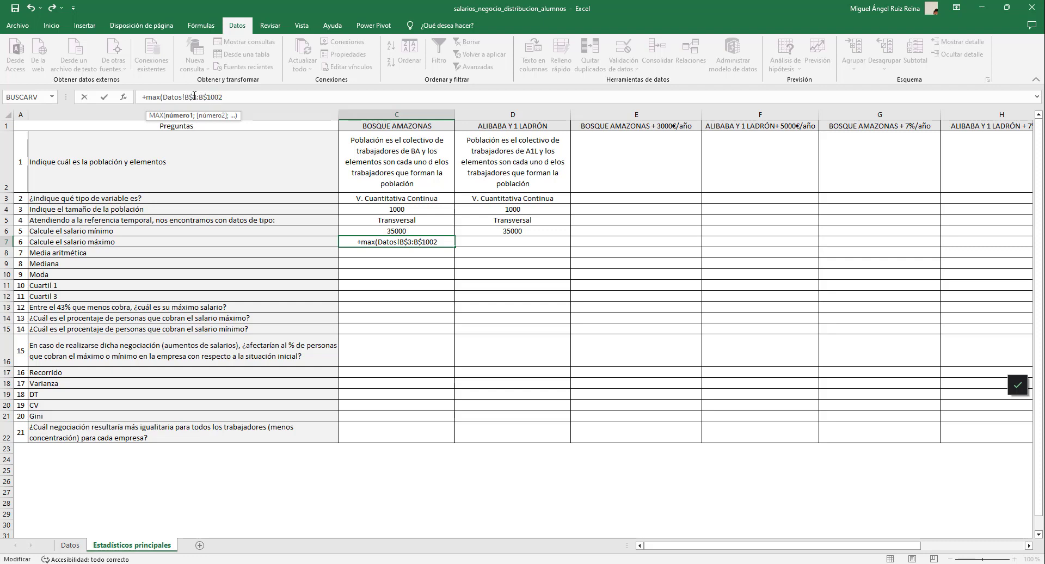
key(Return)
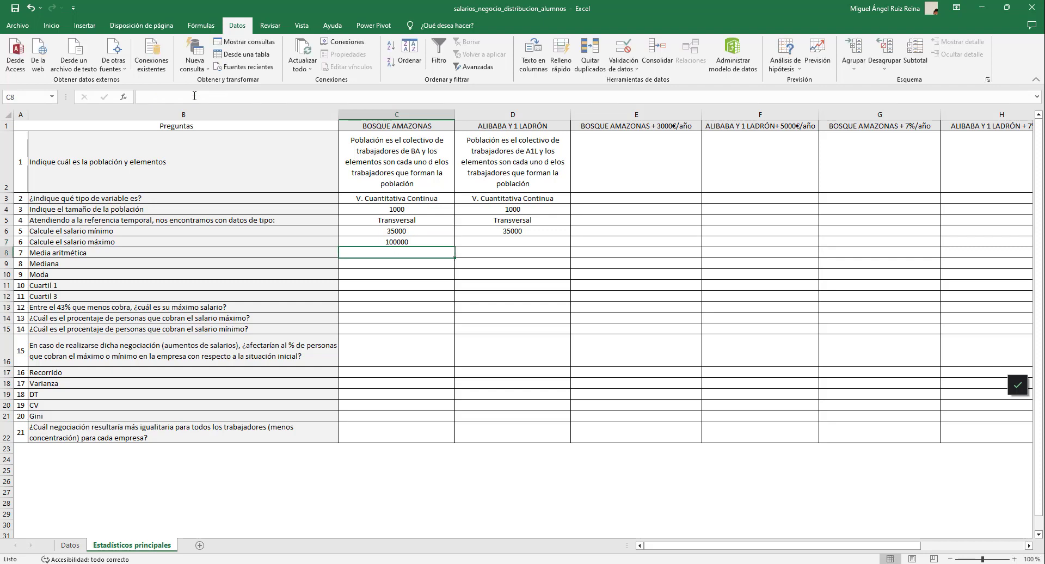
Step: Copy the maximum salary formula from C7 to D7 for ALIBABA Y 1 LADRÓN and check its range reference
click(409, 243)
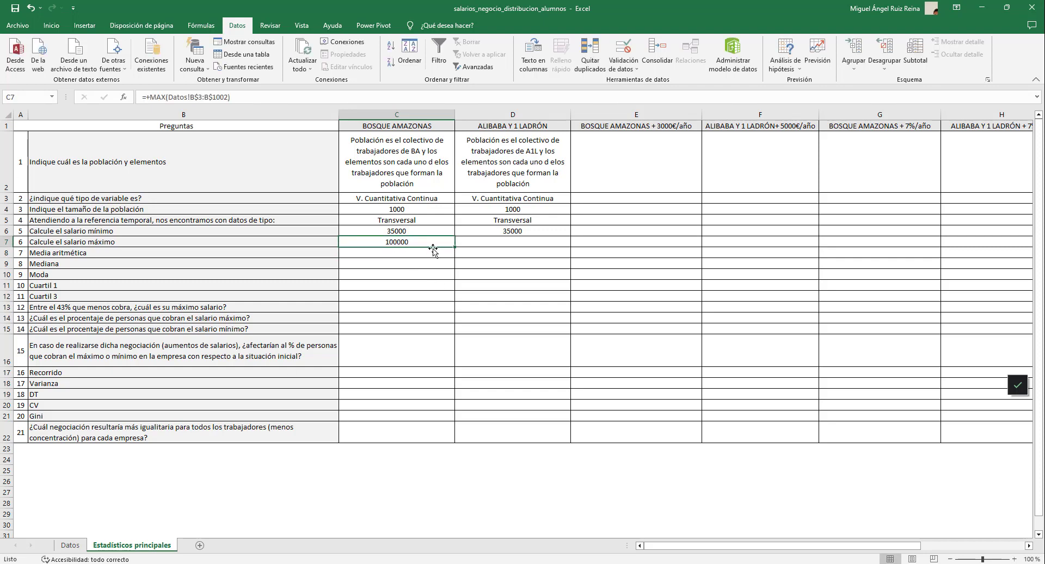
drag(455, 247, 456, 247)
drag(469, 247, 522, 244)
click(496, 242)
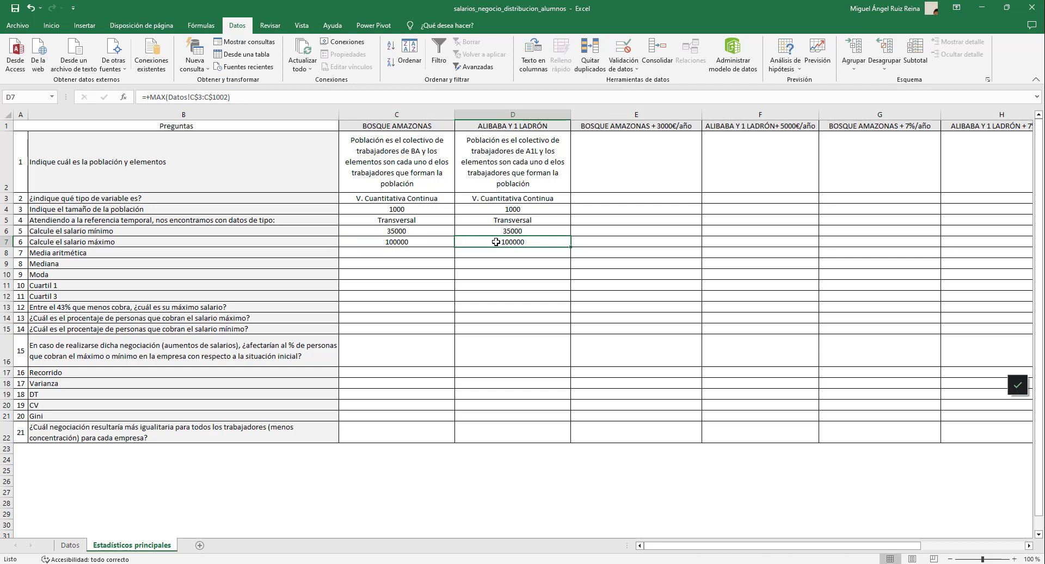
click(198, 97)
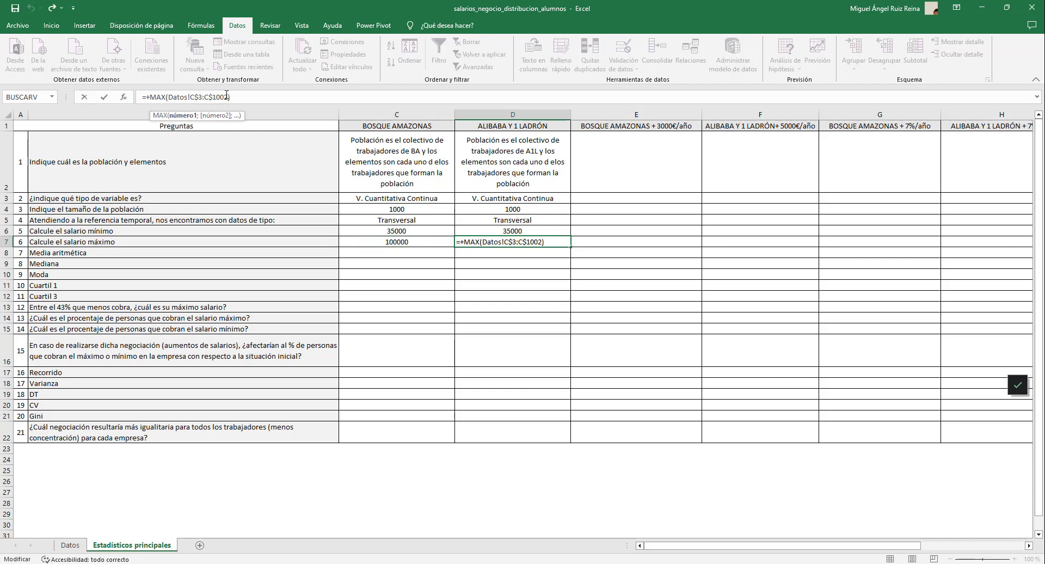
drag(224, 97, 203, 97)
click(428, 263)
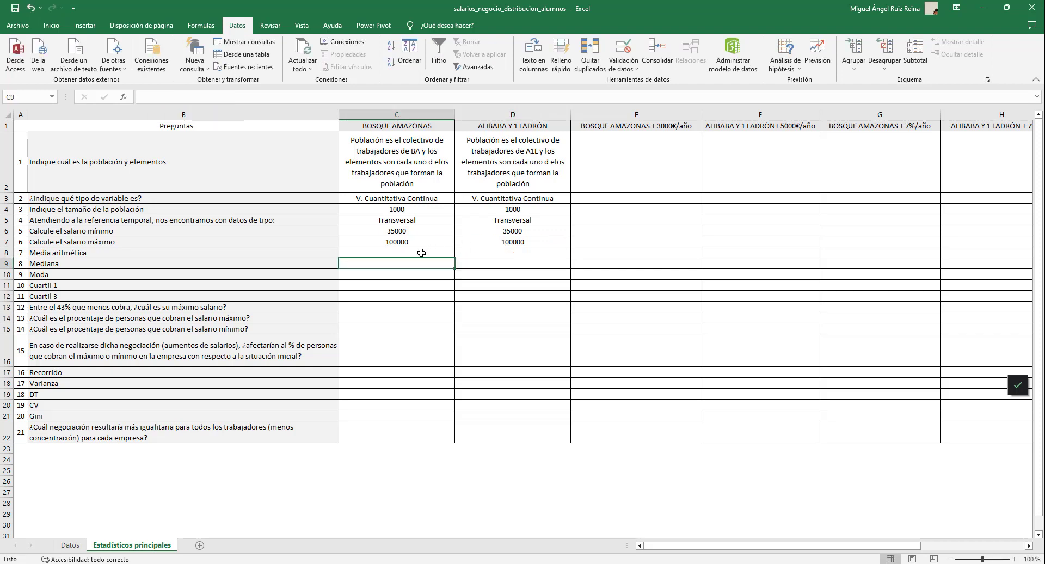
Step: Calculate the BOSQUE AMAZONAS arithmetic mean in C8 with the PROMEDIO function over Datos!B$3:B$1002
click(421, 251)
text(+p)
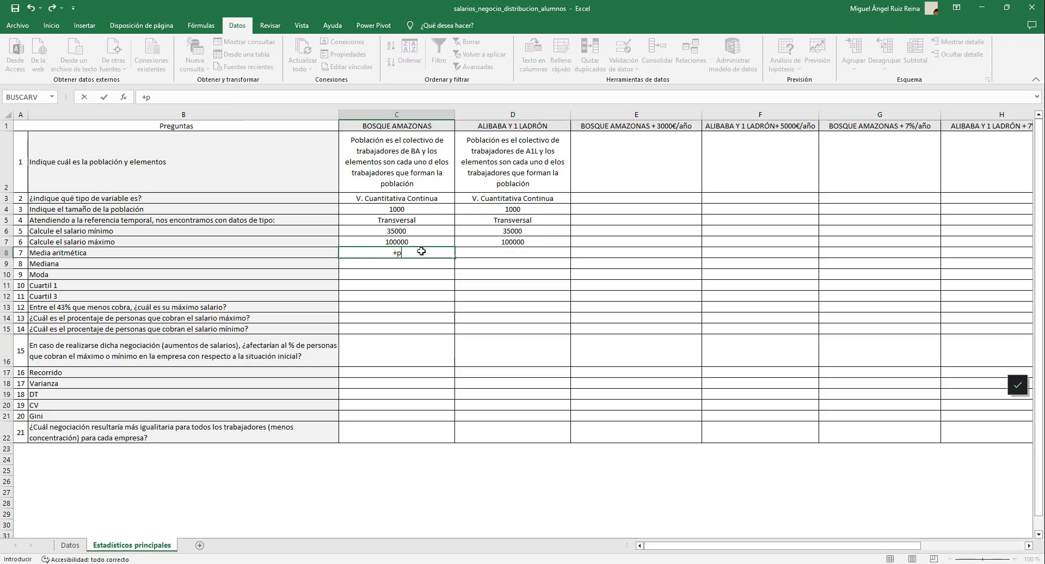
text(romedio)
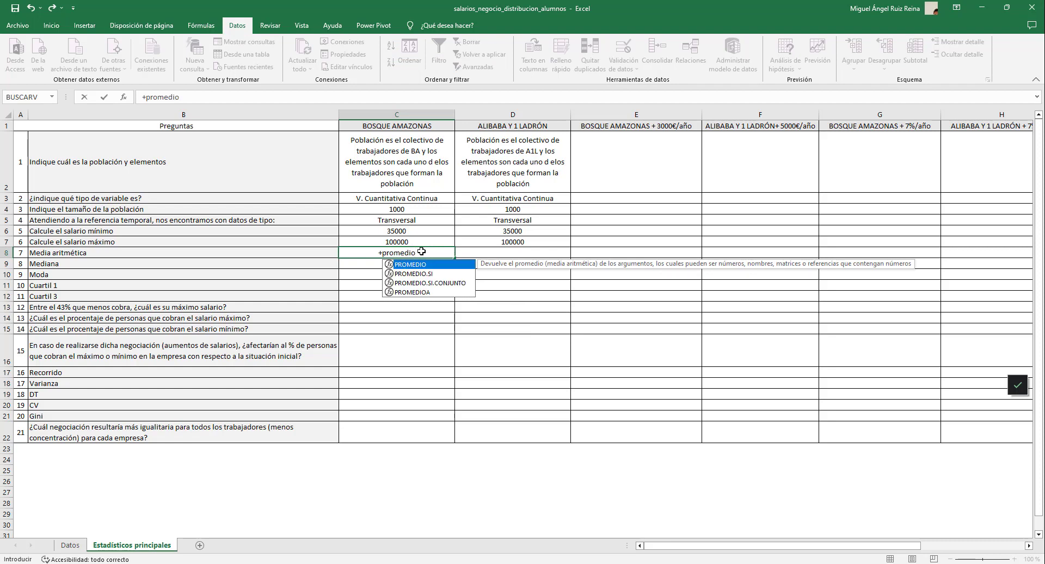
text(()
click(209, 100)
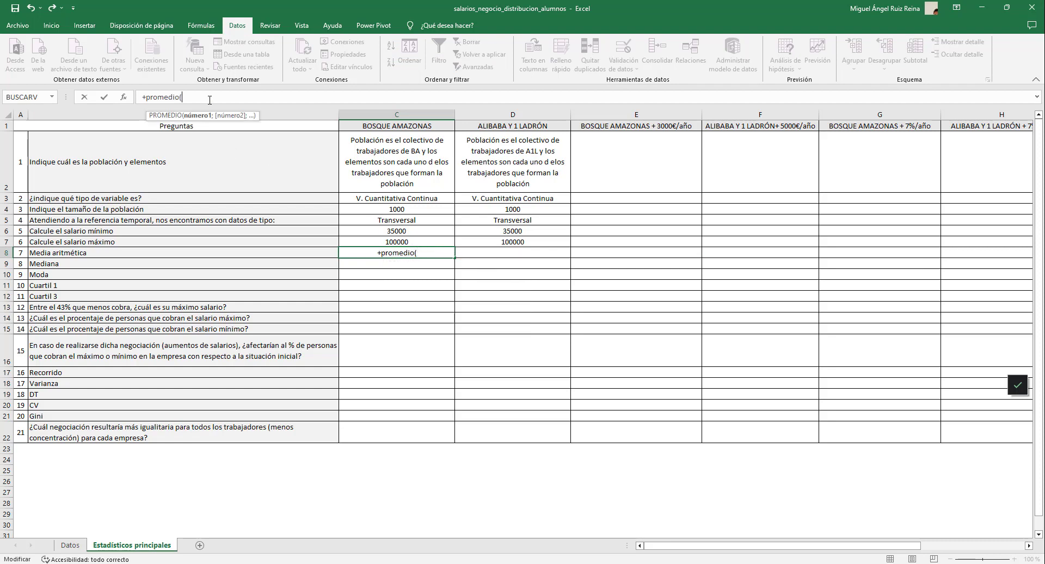
text(Datos!B$3:B$1002)
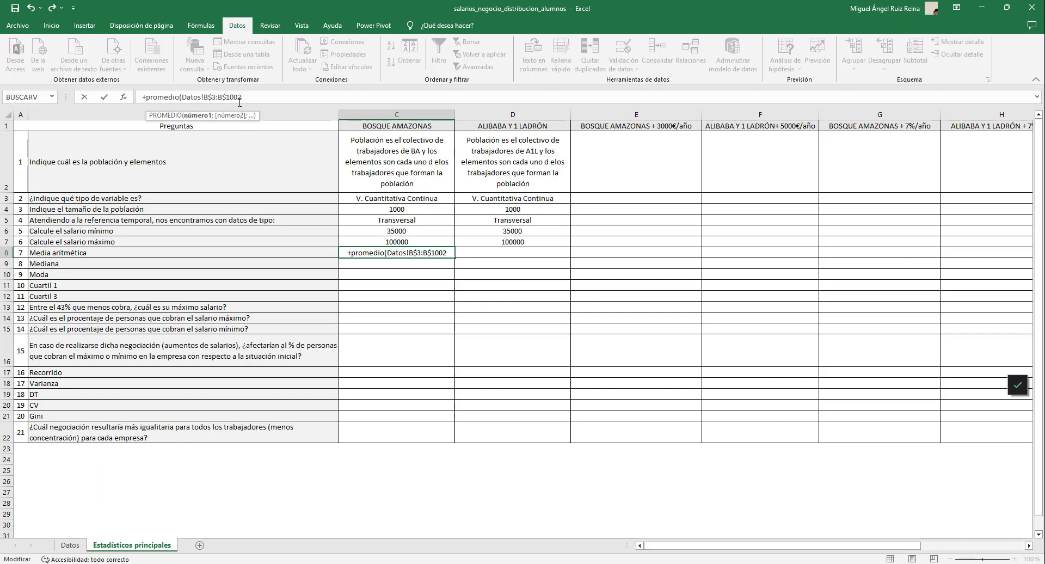
text())
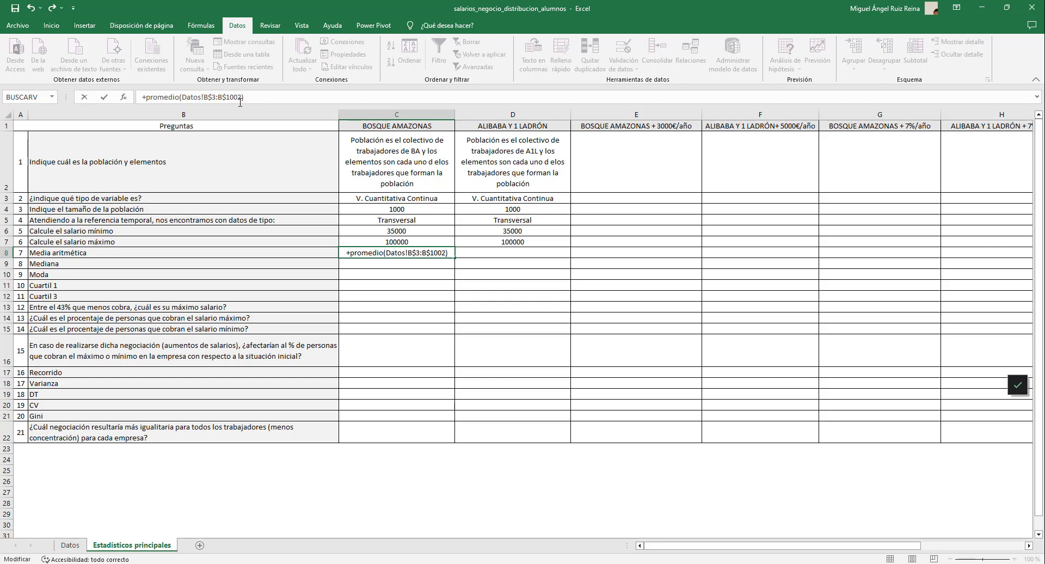
key(Return)
Step: Copy the arithmetic mean formula from C8 to D8 for ALIBABA Y 1 LADRÓN
click(392, 252)
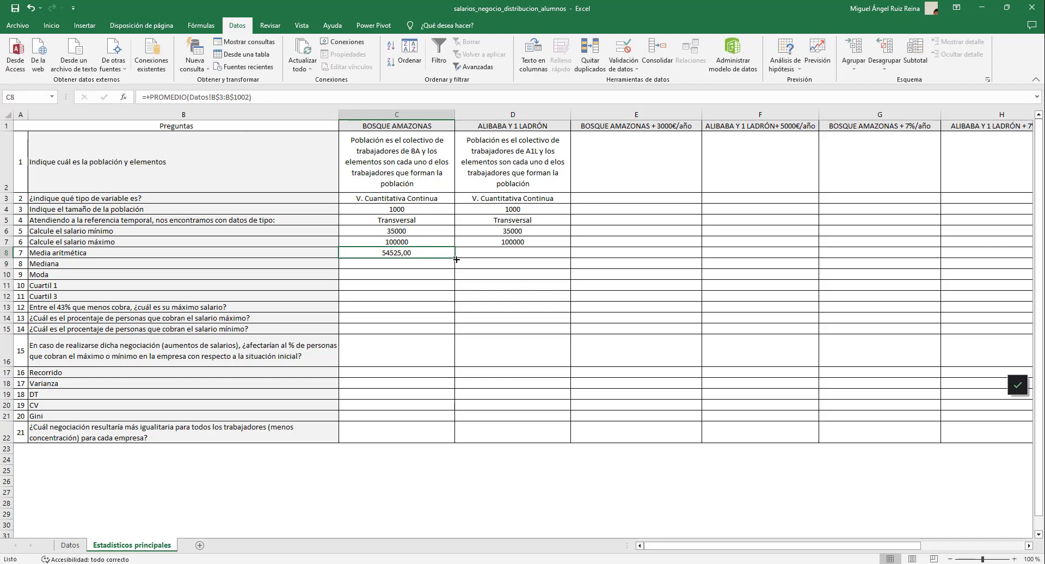
drag(456, 259, 514, 256)
click(520, 255)
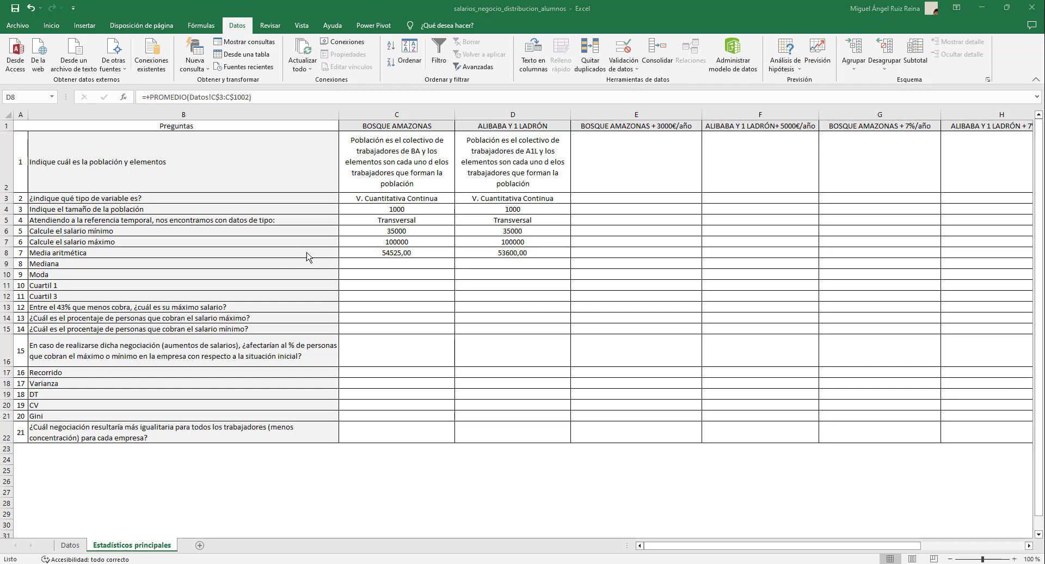
Step: Calculate the BOSQUE AMAZONAS median in C9 with the MEDIANA function over Datos!B$3:B$1002
click(368, 264)
text(+mediana)
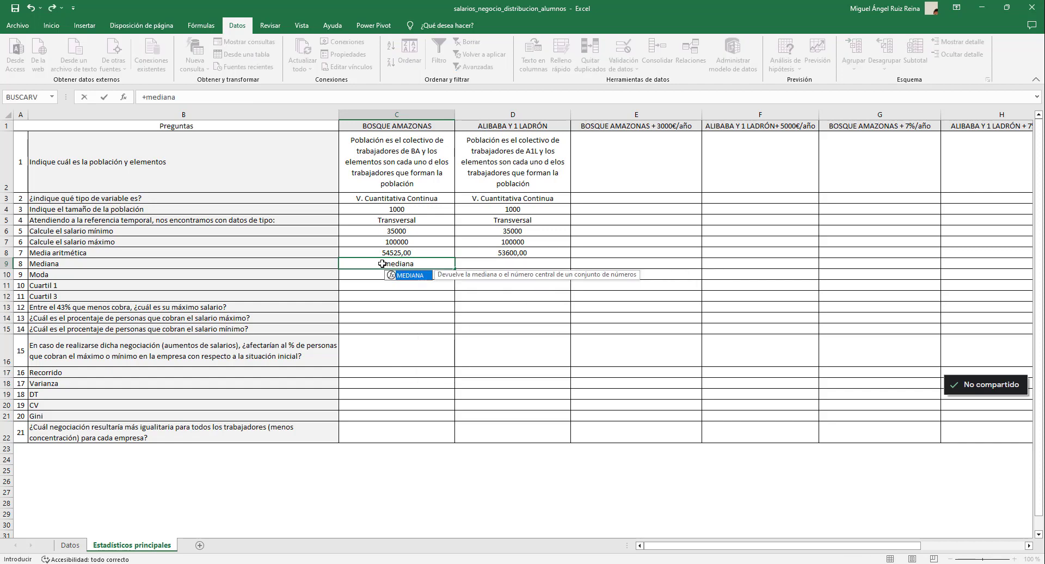
text(()
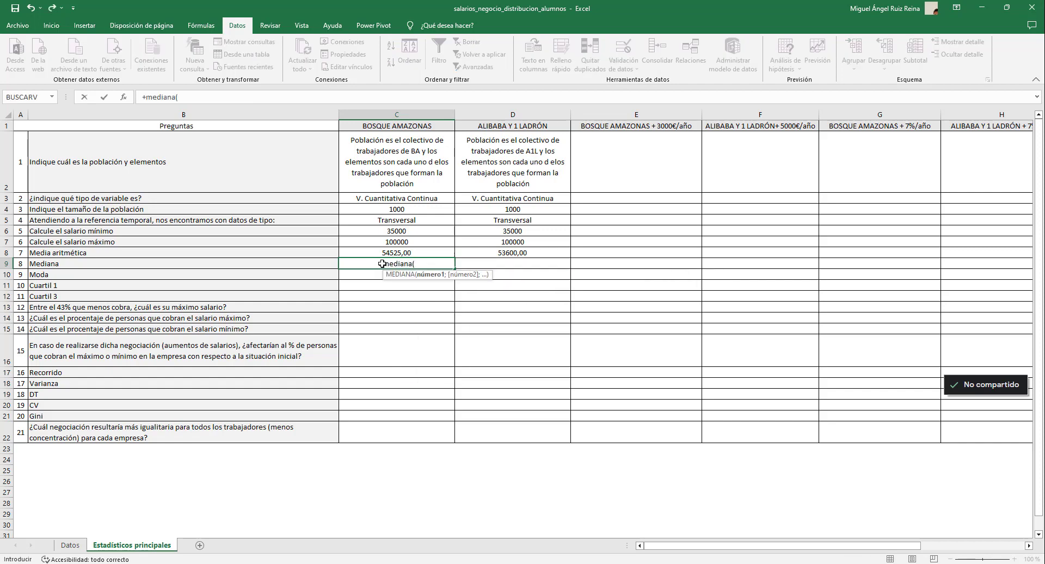
text(Datos!B$3:B$1002)
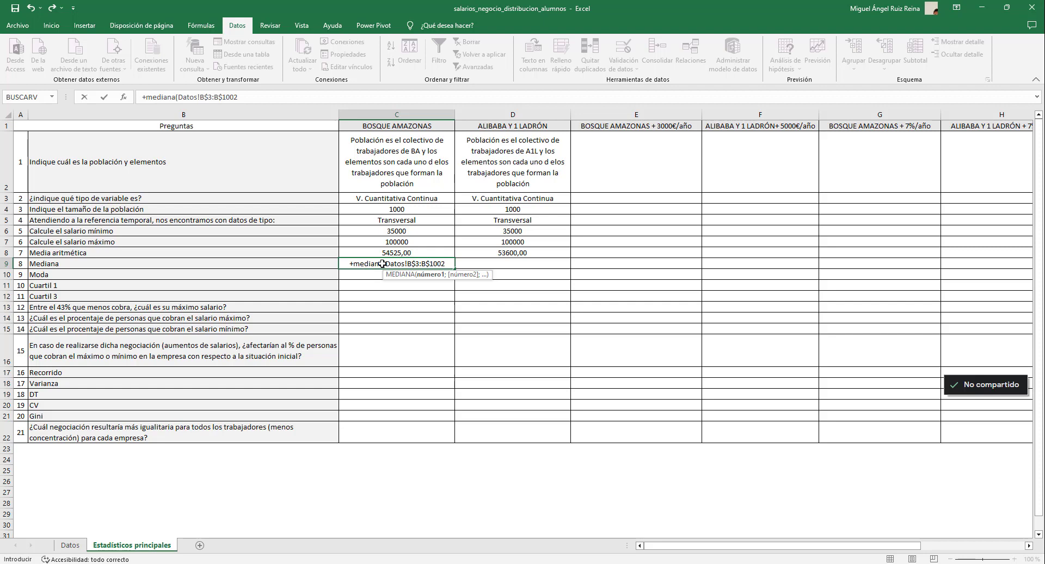
text())
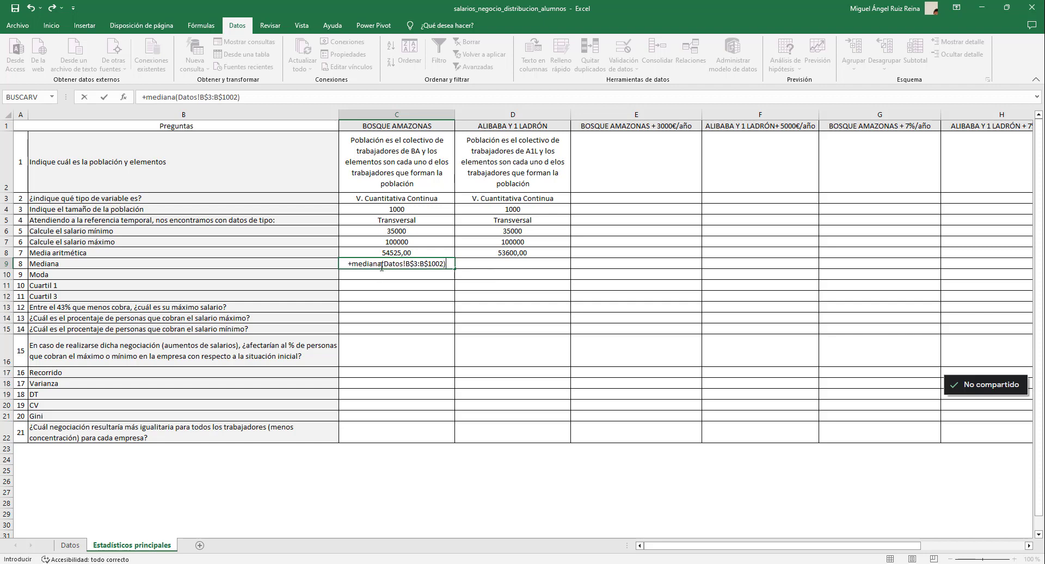
key(Return)
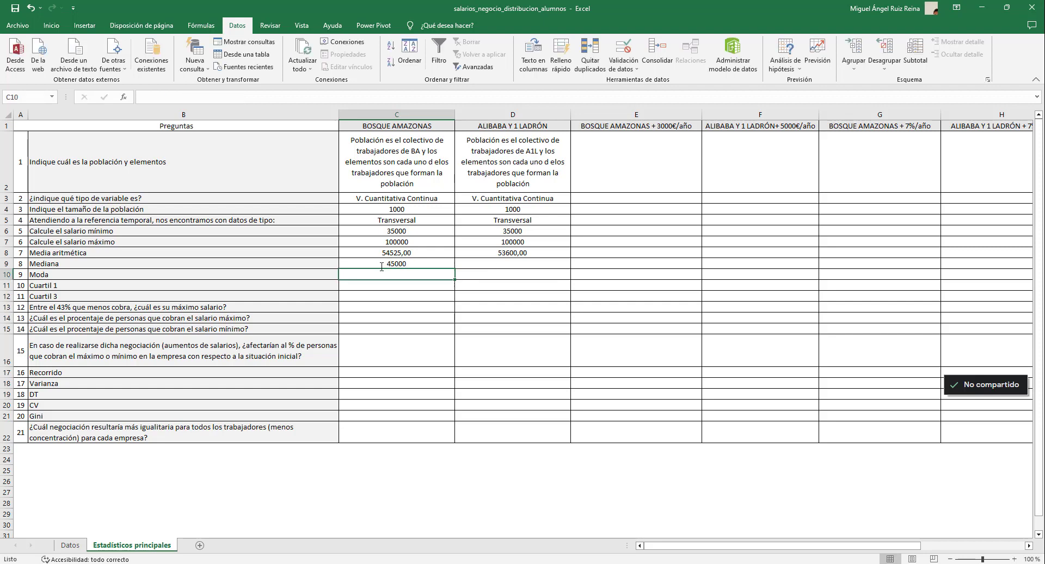
Step: Copy the median formula from C9 to D9 for ALIBABA Y 1 LADRÓN and check its range without altering the formula
click(436, 260)
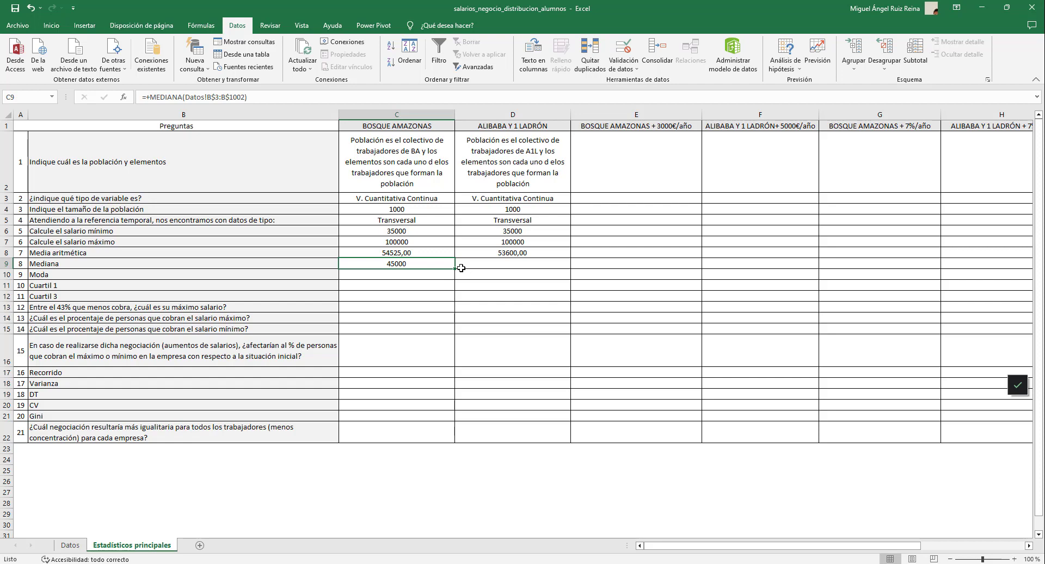
drag(455, 269, 522, 270)
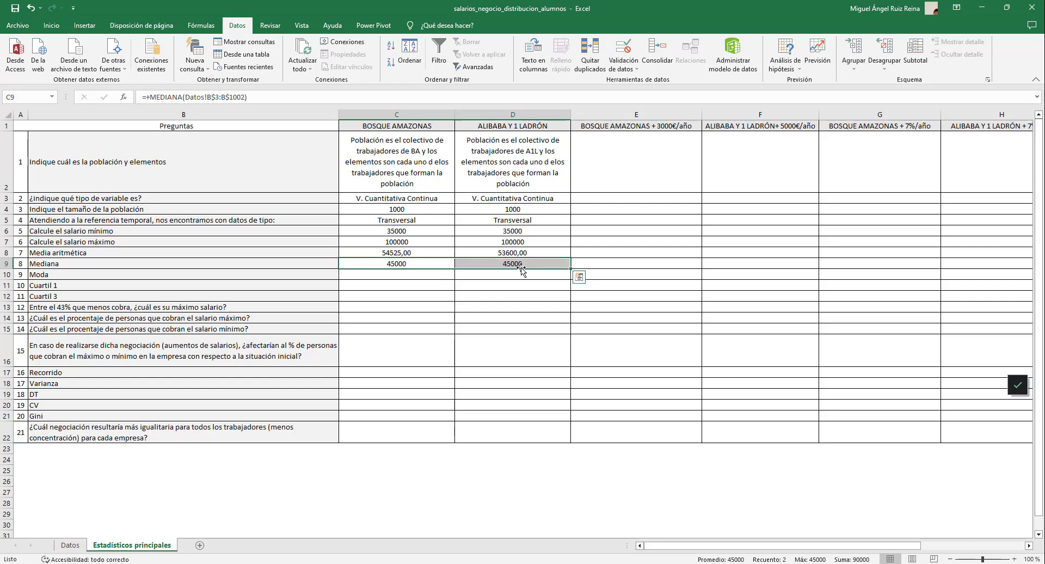
click(518, 264)
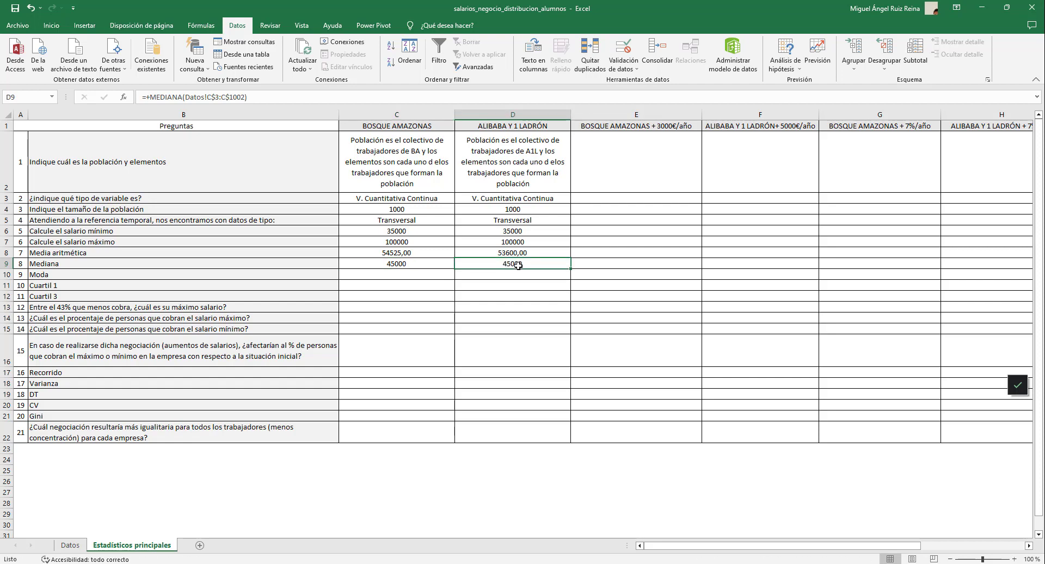
click(211, 97)
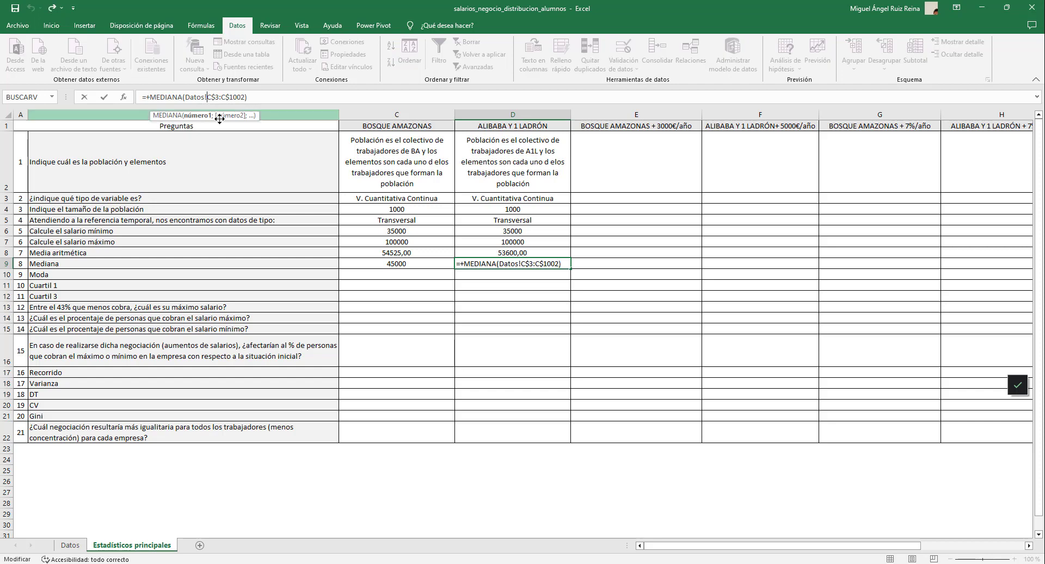
click(519, 290)
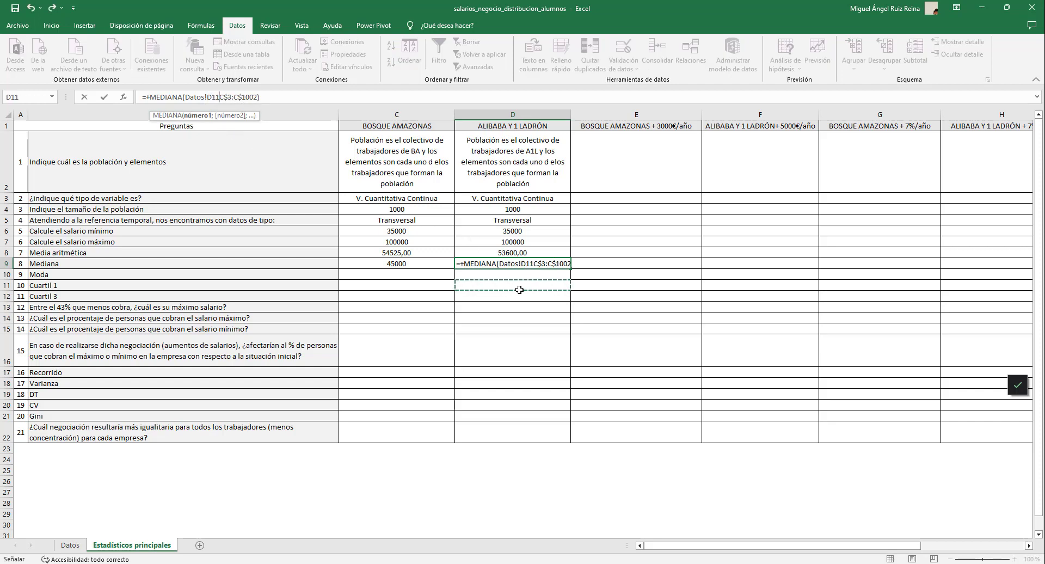
key(Escape)
click(513, 274)
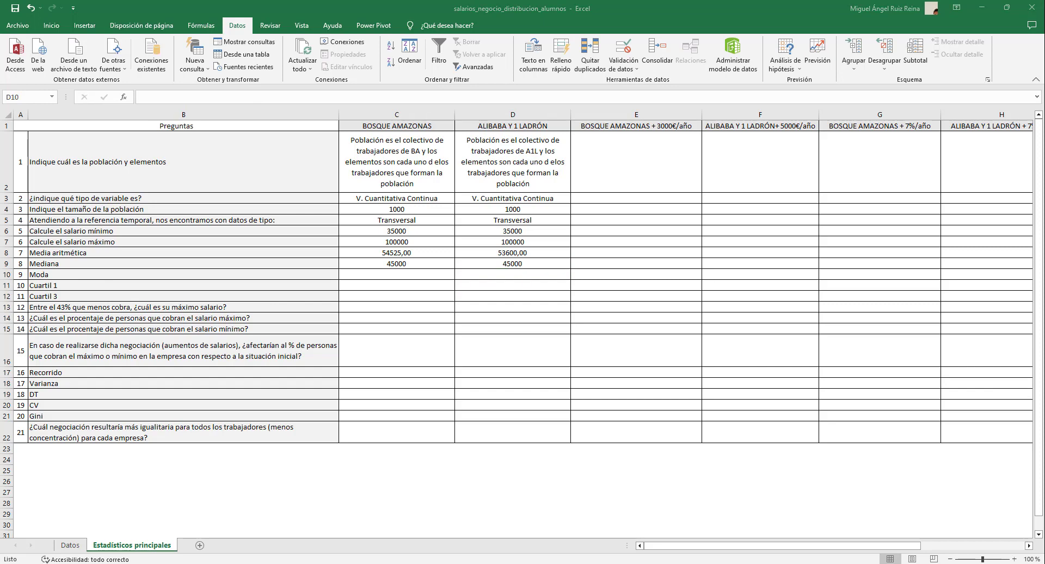
Step: Calculate the BOSQUE AMAZONAS mode in C10 with the MODA function over Datos!B$3:B$1002
click(387, 276)
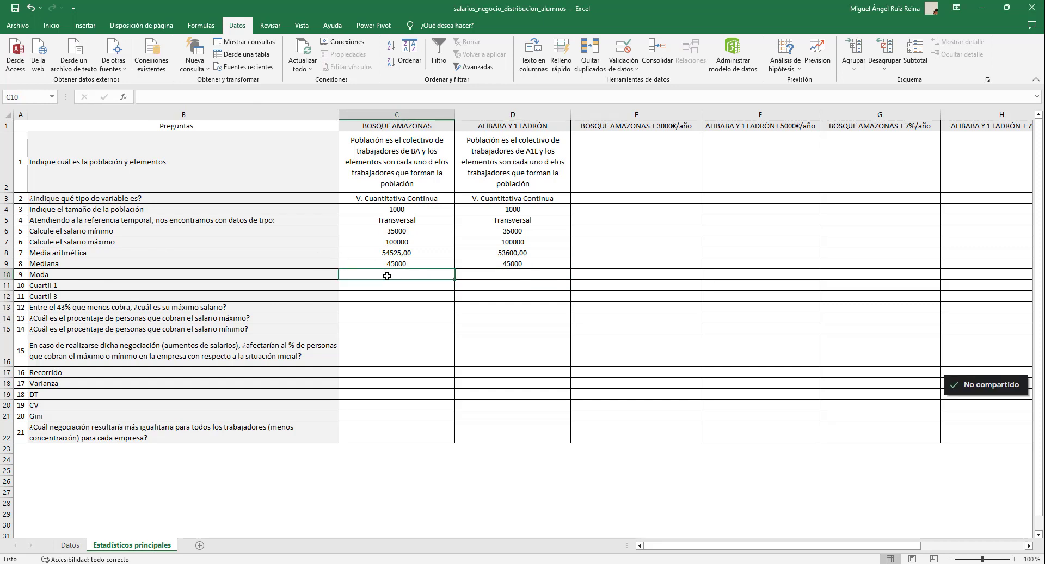
text(+moda)
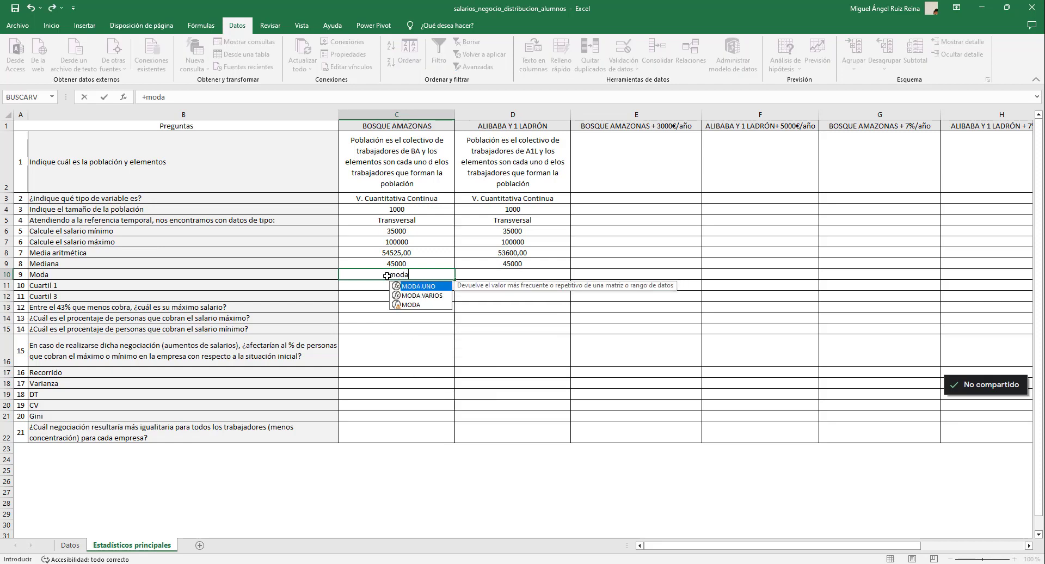
text(()
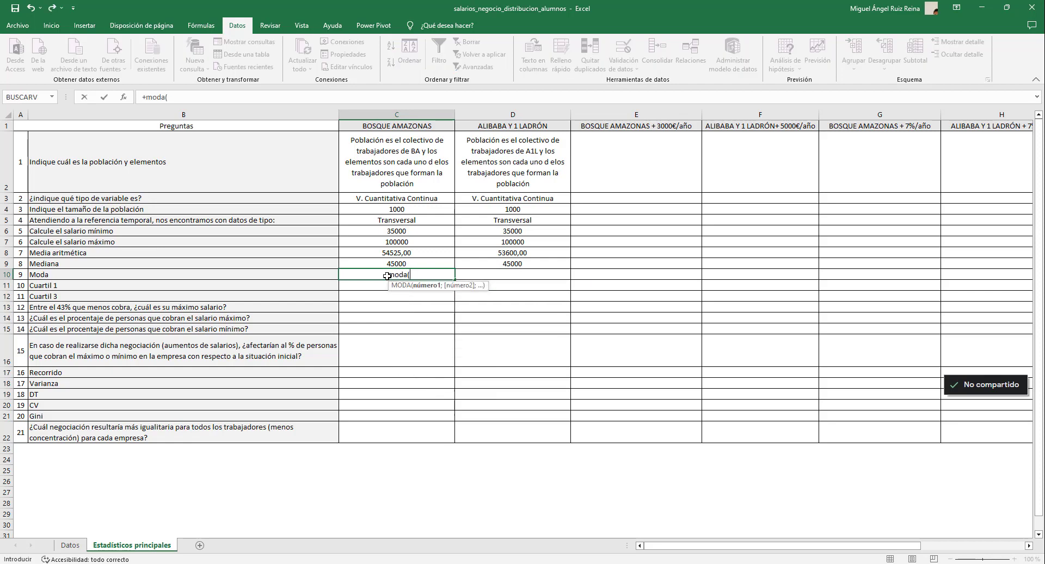
key(ctrl+v)
text())
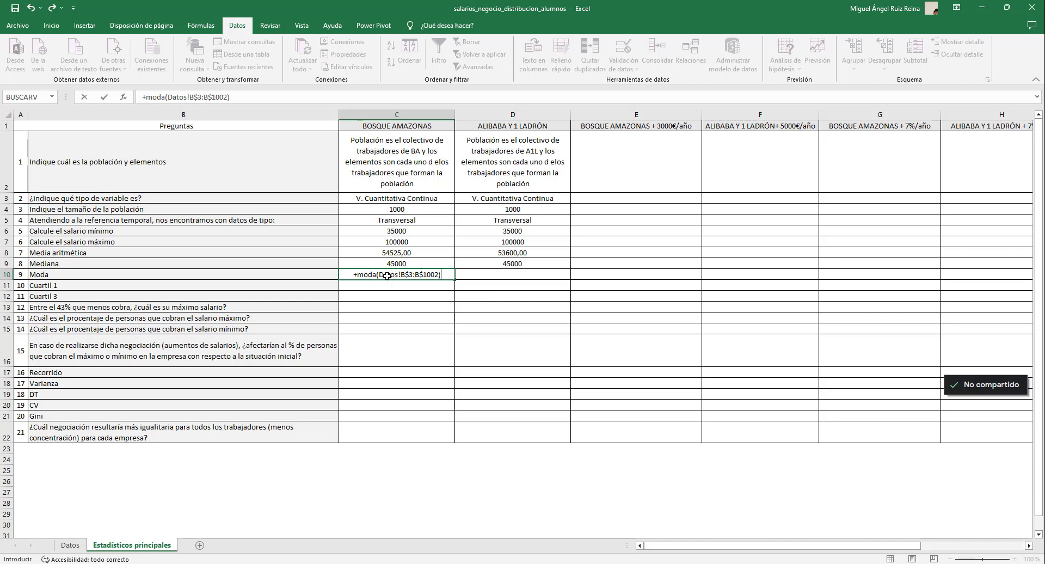
key(Return)
Step: Copy the mode formula from C10 to D10 for ALIBABA Y 1 LADRÓN, and select C11 in the Cuartil 1 row
click(387, 276)
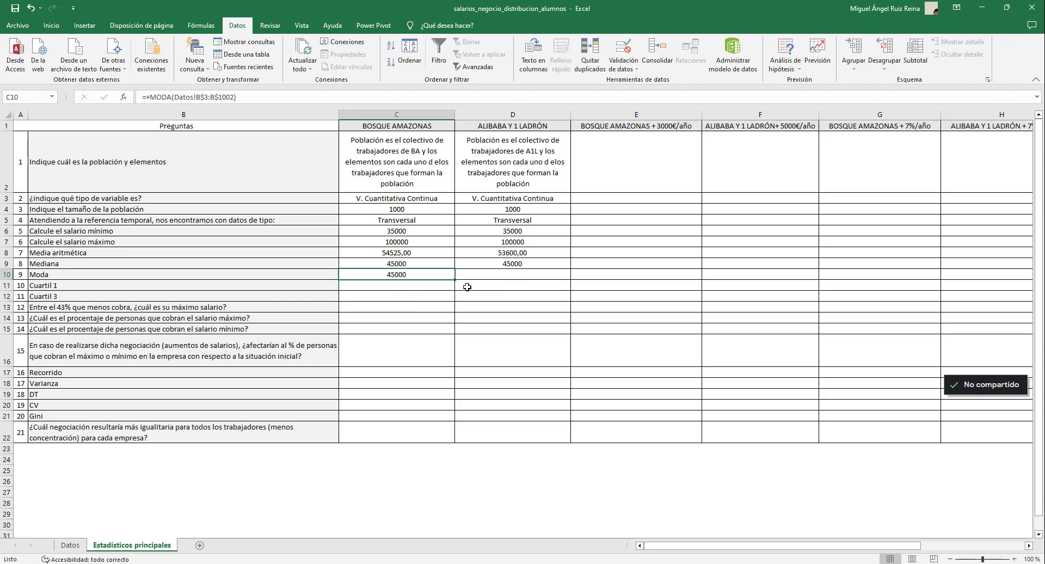
drag(454, 279, 523, 279)
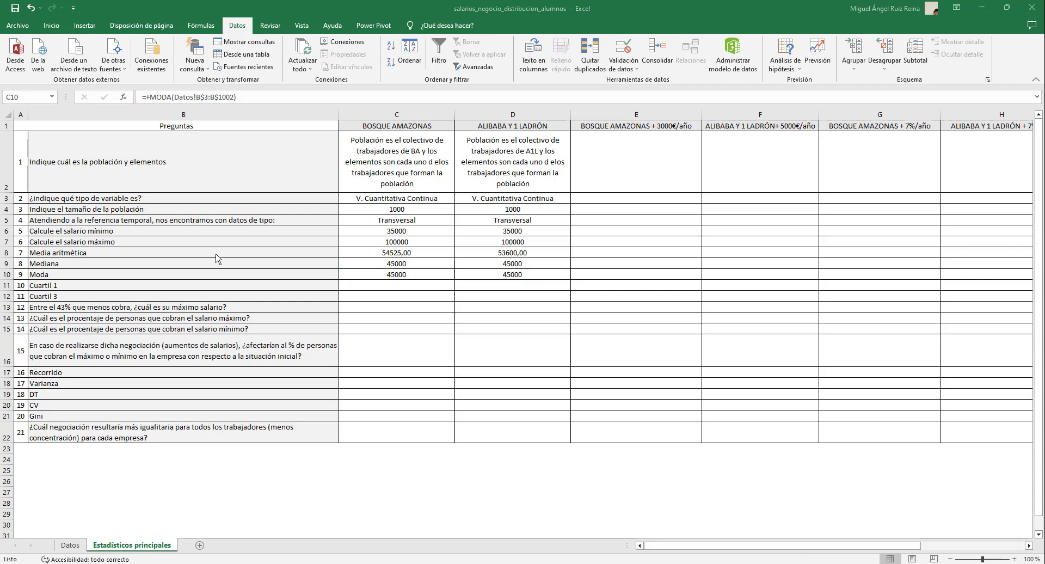
click(277, 289)
click(344, 287)
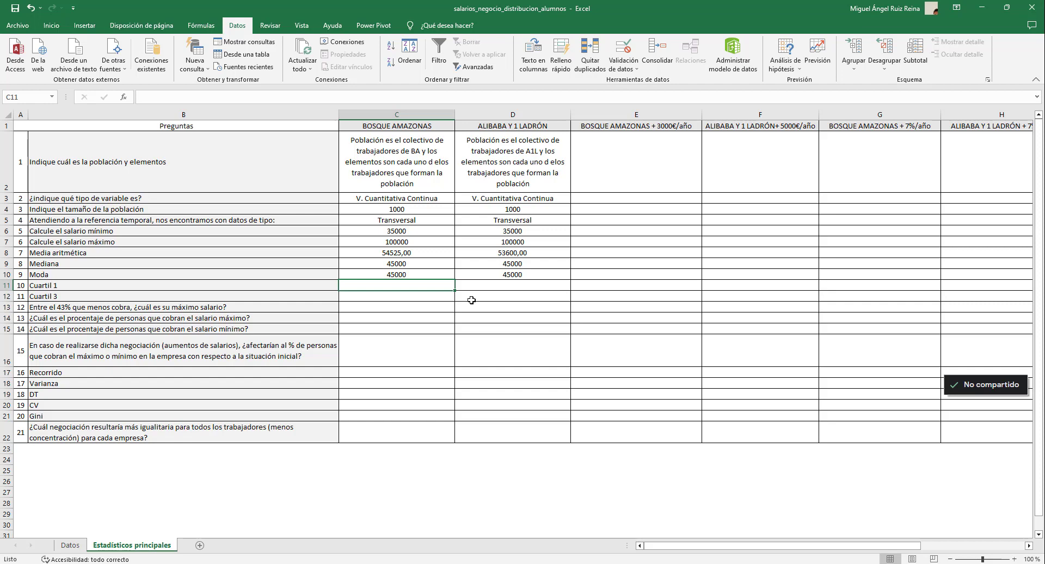
Step: Calculate the BOSQUE AMAZONAS first quartile in C11 with CUARTIL.INC over Datos!B$3:B$1002 and quartile argument 1
text(+cuan)
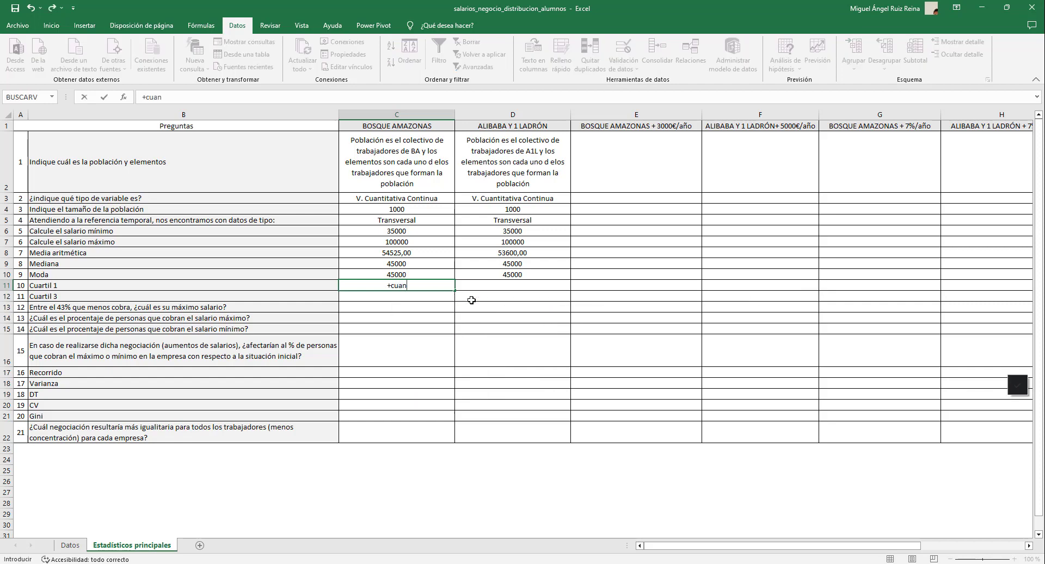
key(BackSpace)
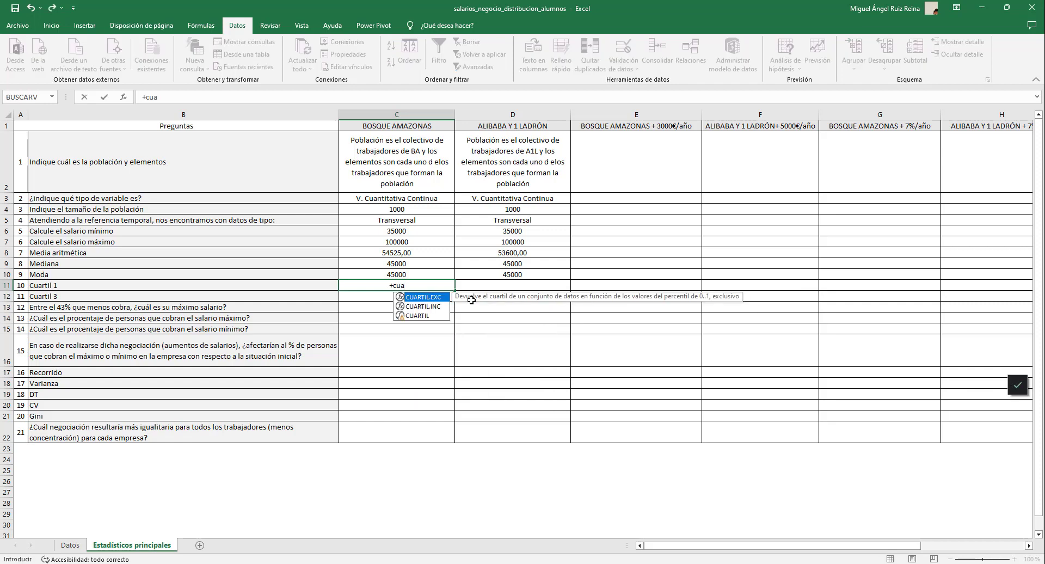
click(436, 308)
double_click(399, 308)
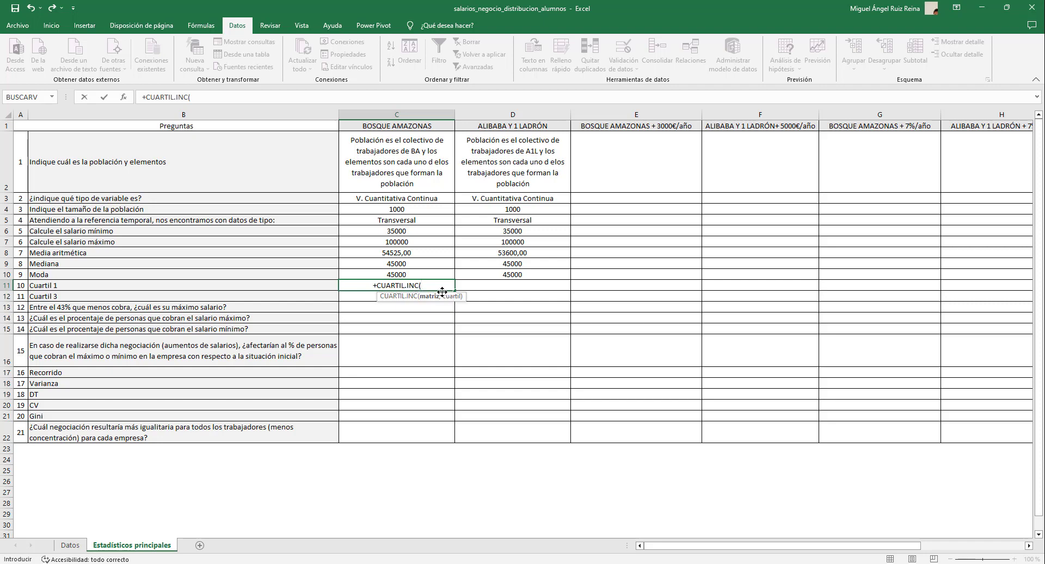
key(ctrl+v)
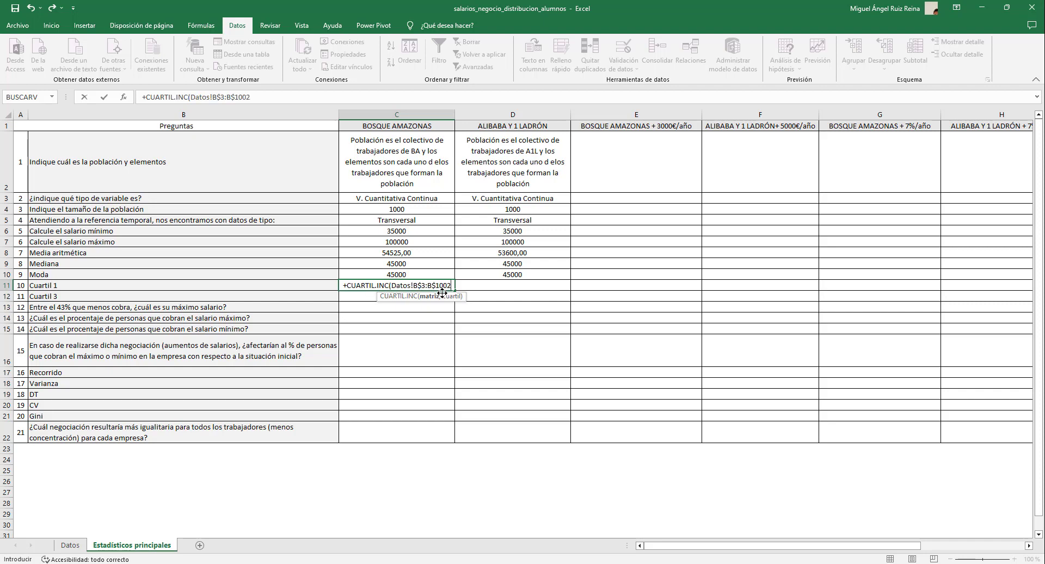
text(;)
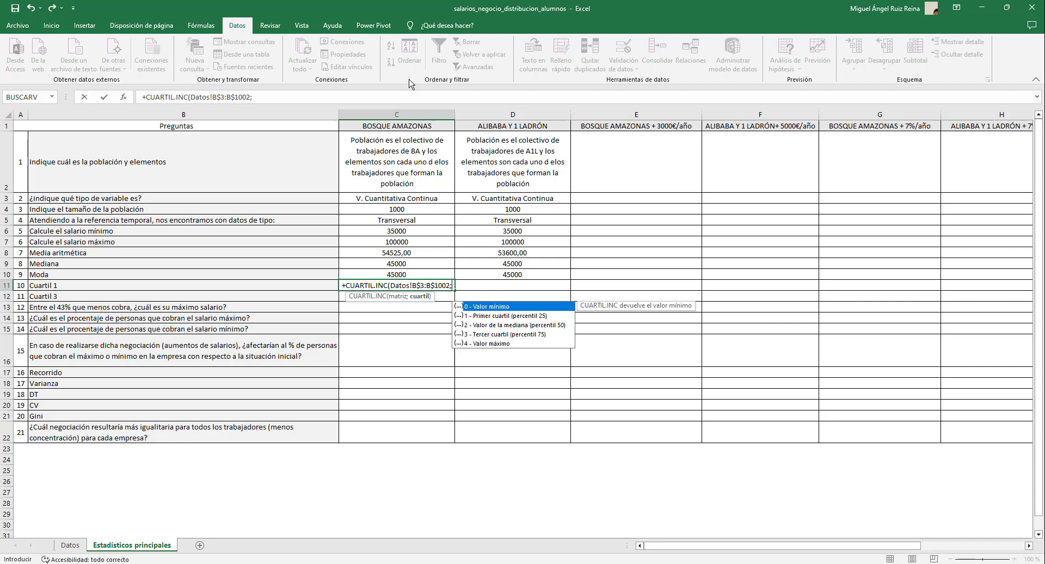
click(258, 98)
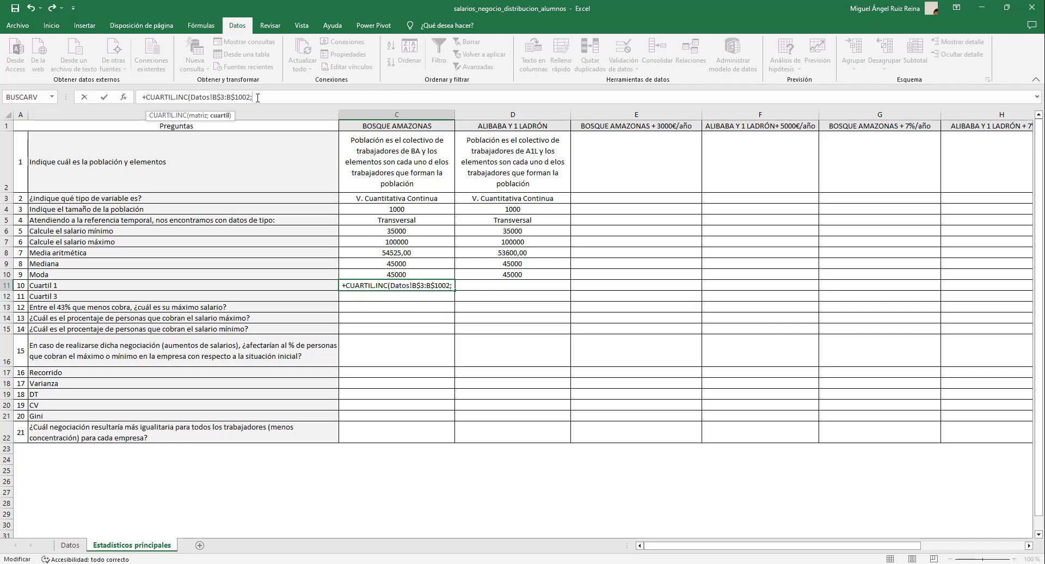
text(1))
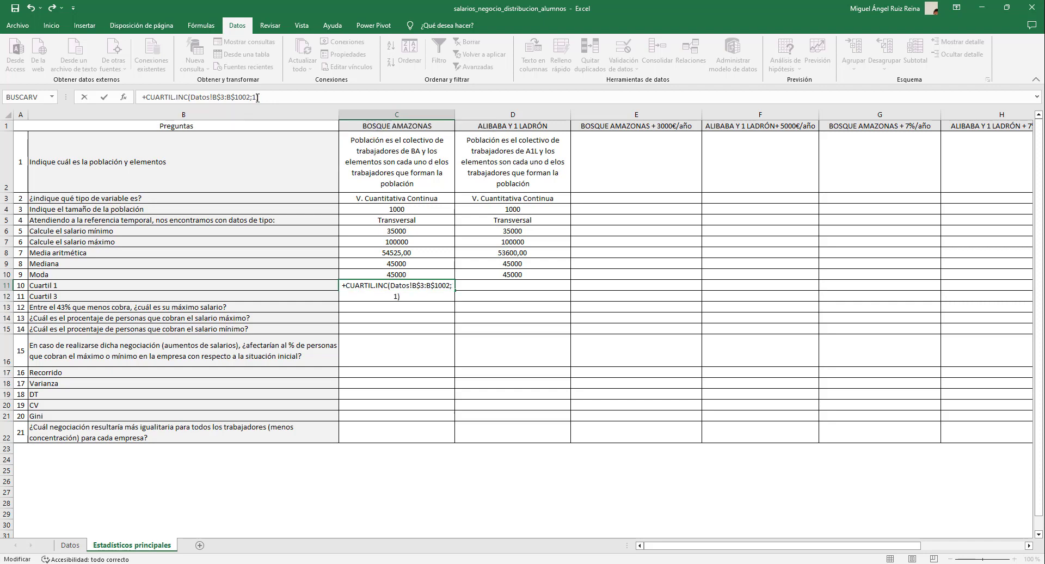
key(Return)
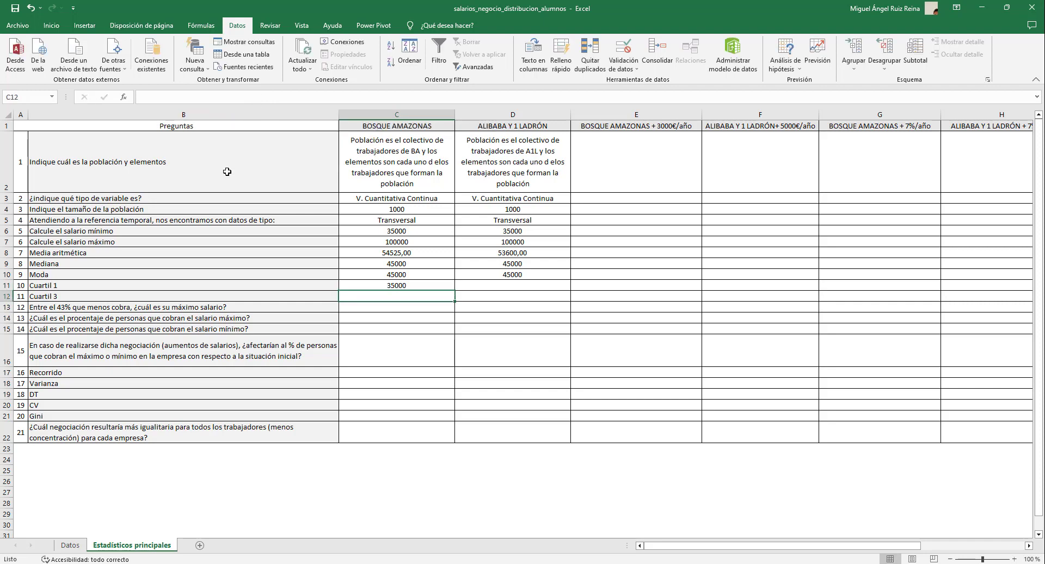
Step: Copy the first-quartile formula from C11 to D11 for ALIBABA Y 1 LADRÓN and check its range
click(415, 282)
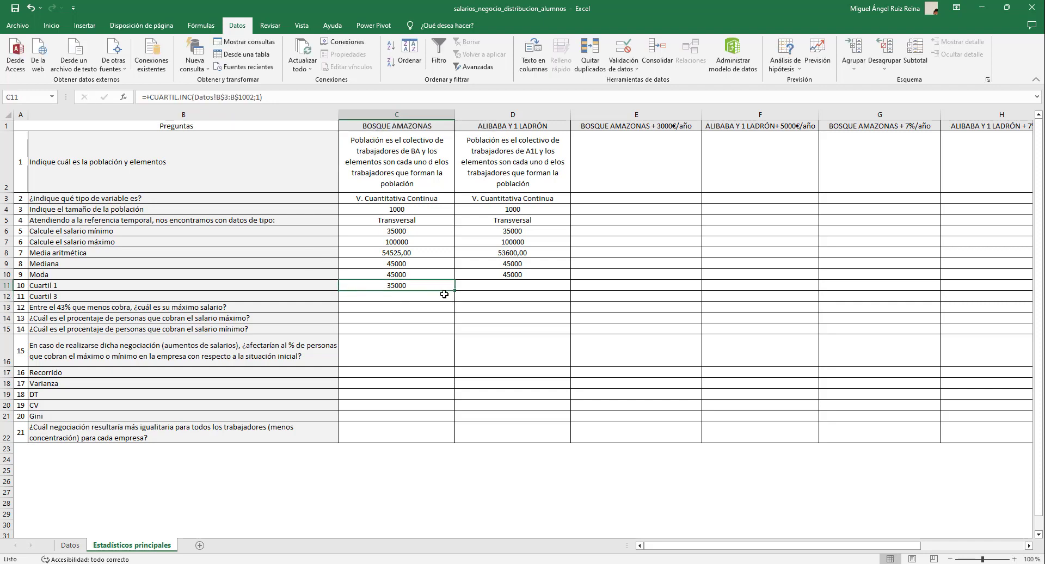
drag(454, 292, 533, 288)
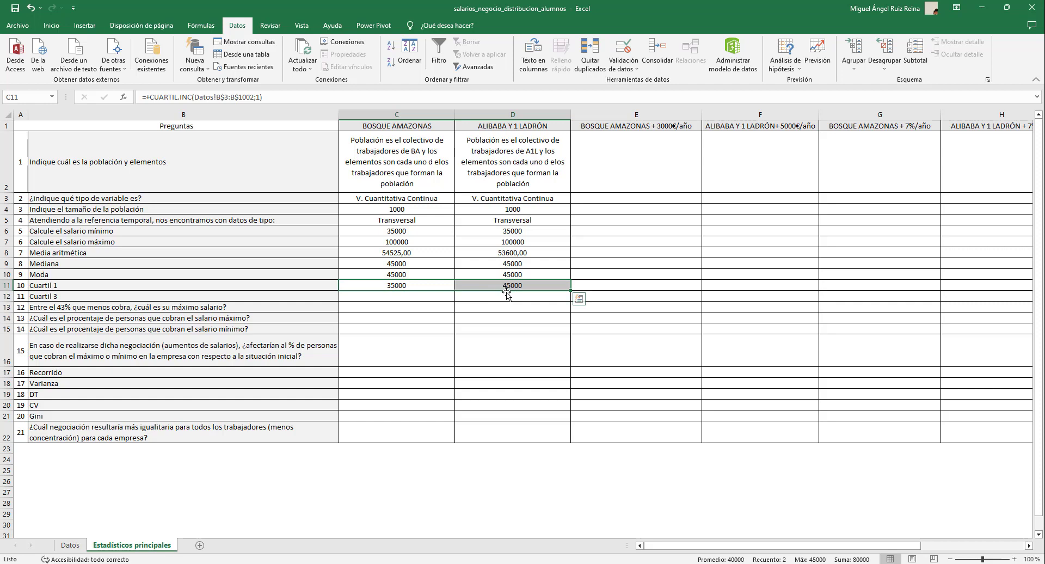
click(506, 288)
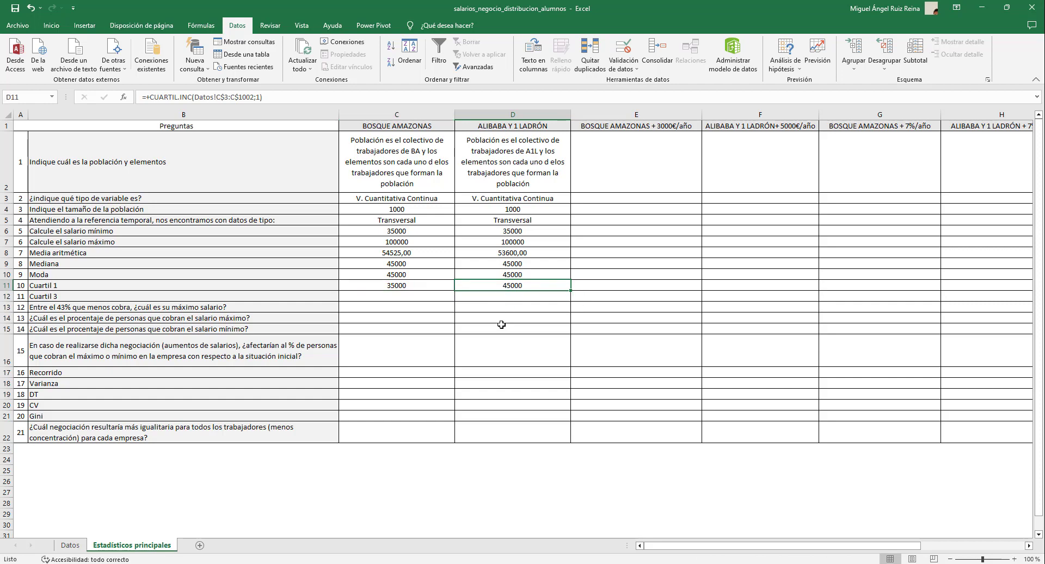
Step: Copy the C11 quartile formula into C12 and set its quartile argument to 3 for the BOSQUE AMAZONAS third quartile
click(408, 296)
click(408, 286)
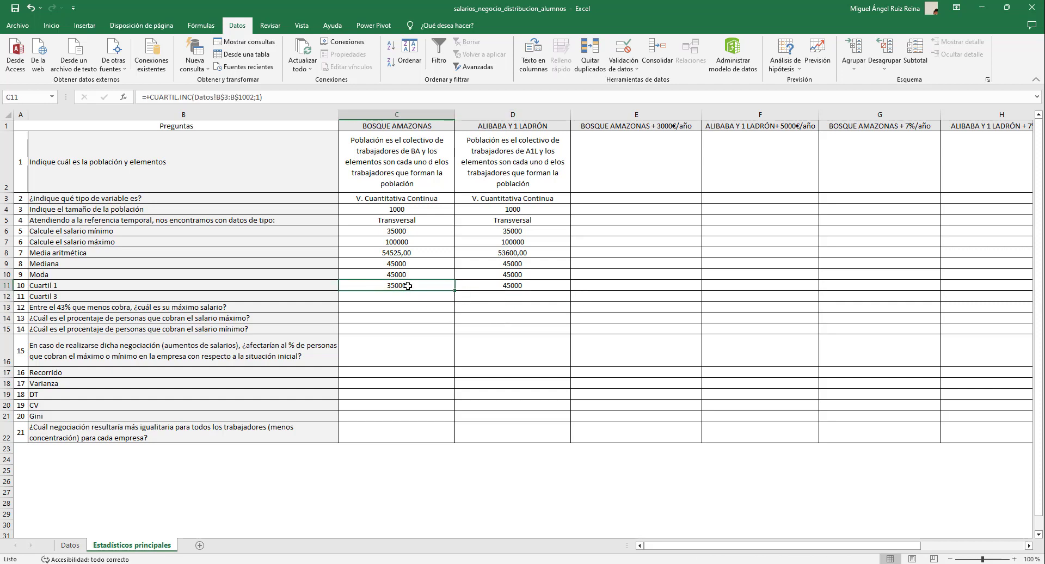
key(ctrl+c)
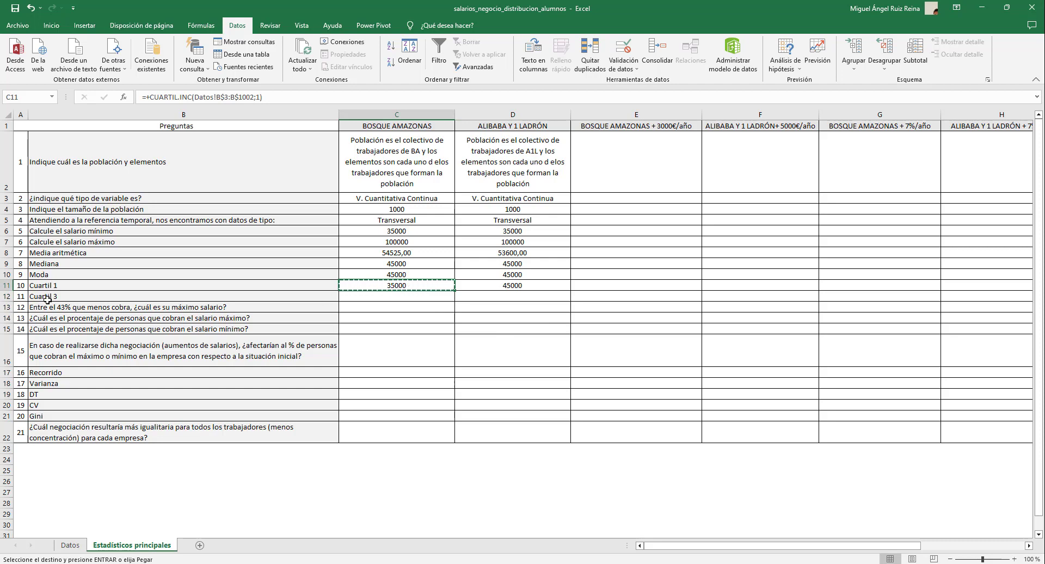
click(370, 298)
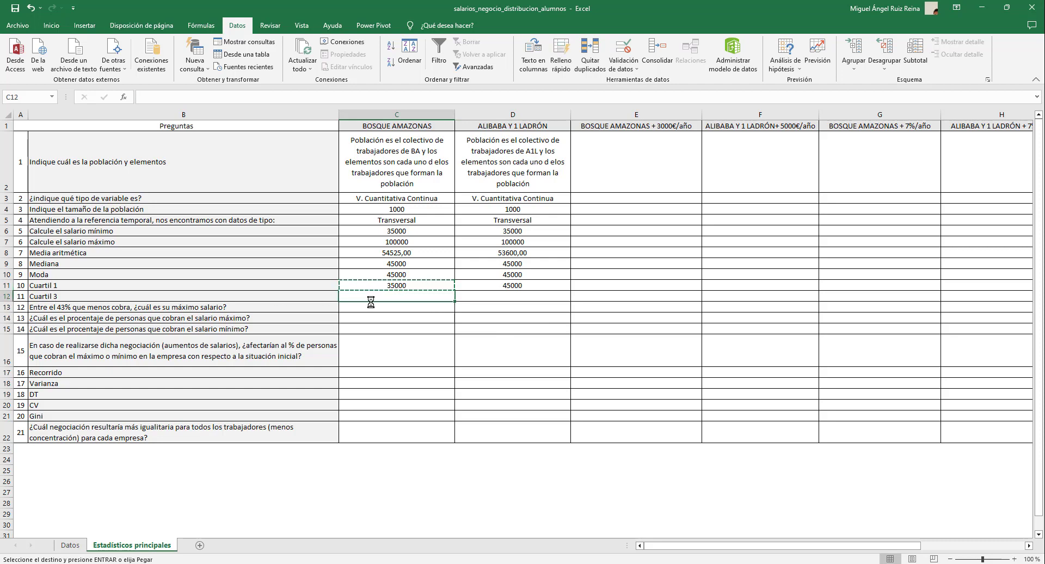
key(ctrl+v)
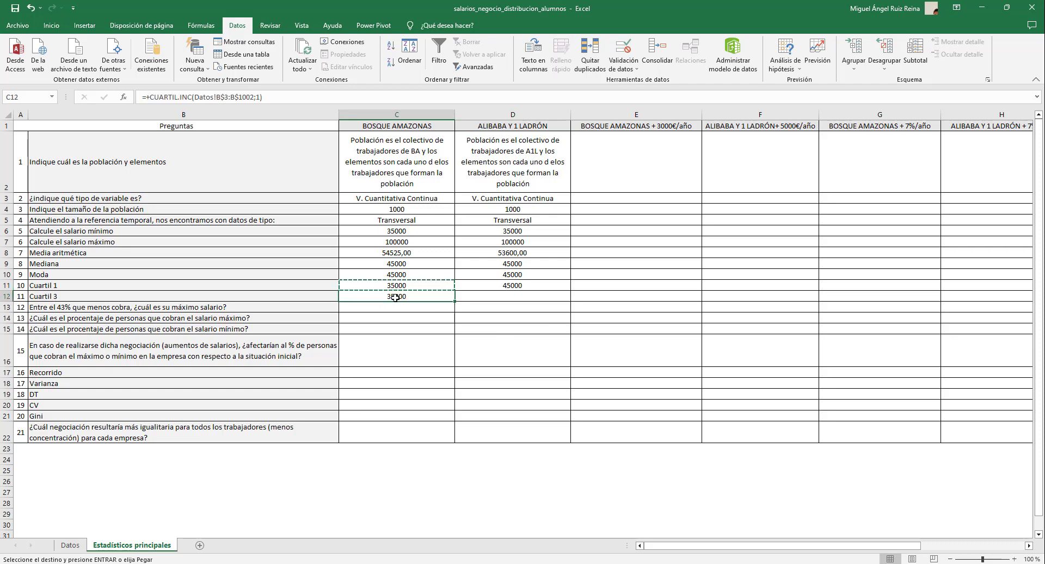
click(261, 99)
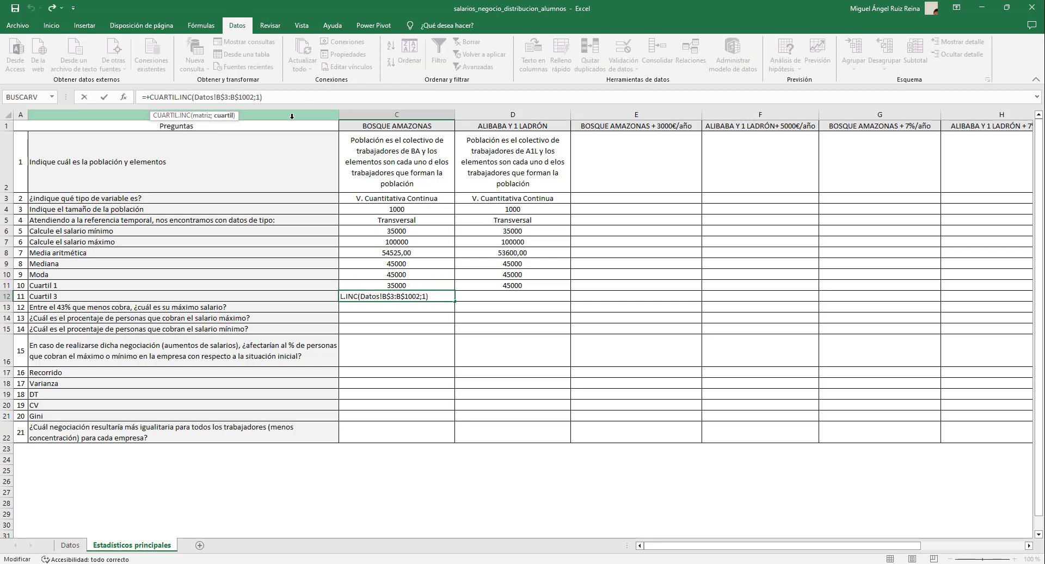
key(BackSpace)
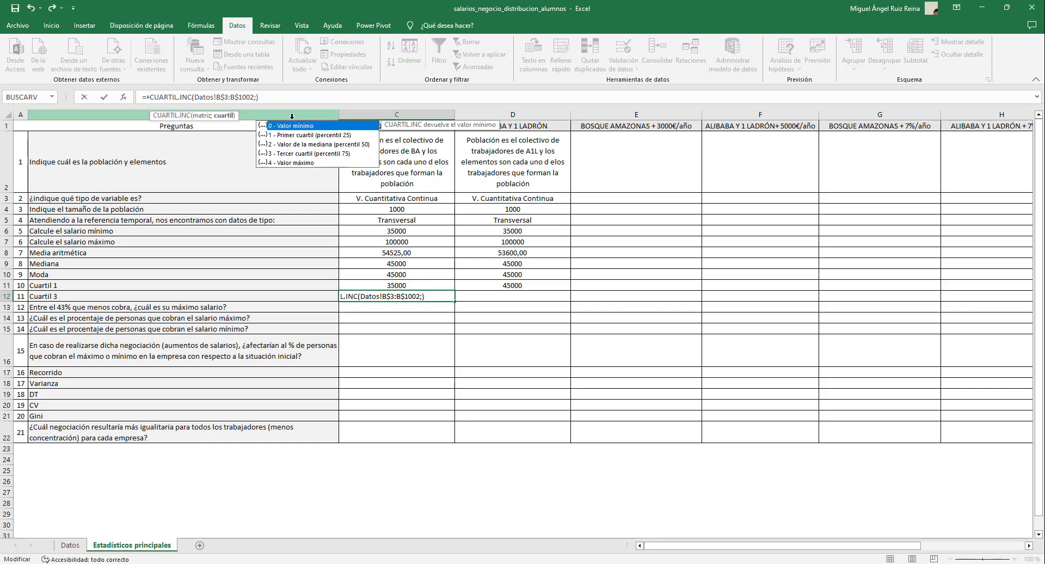
text(3)
key(Return)
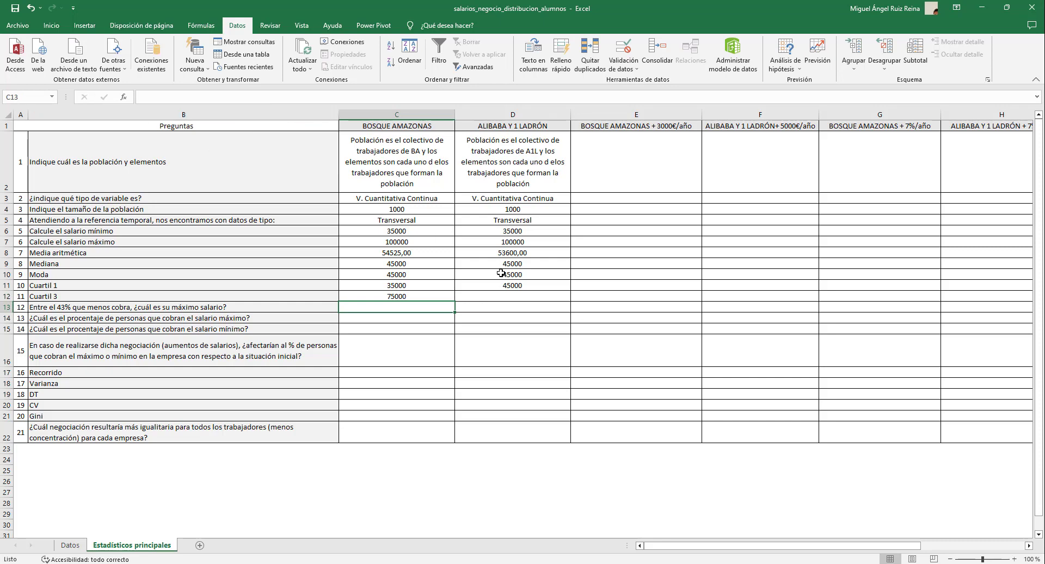
Step: Copy the third-quartile formula from C12 to D12 for ALIBABA Y 1 LADRÓN and check its range
click(427, 294)
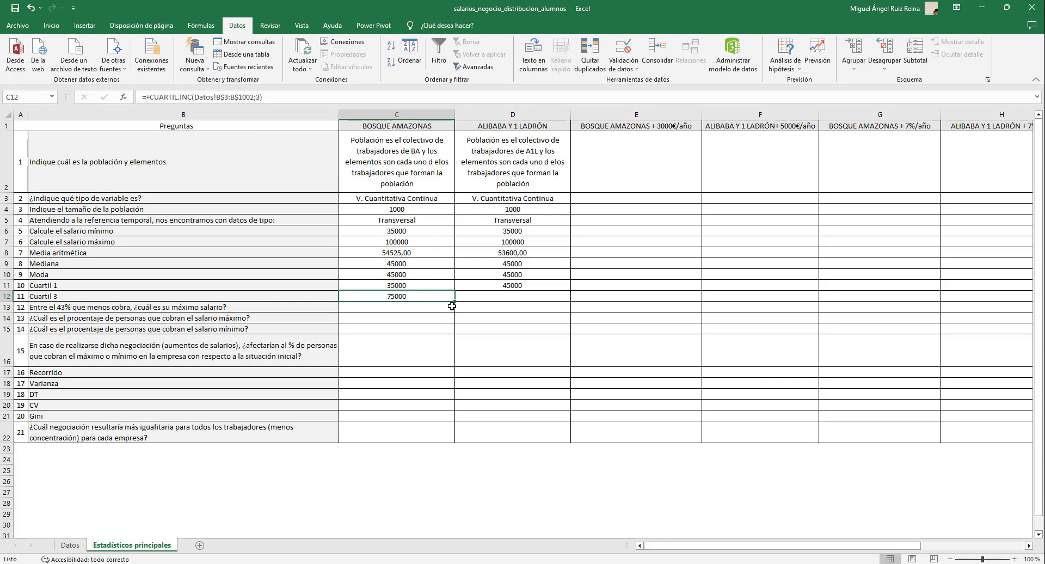
drag(455, 303, 535, 304)
click(527, 300)
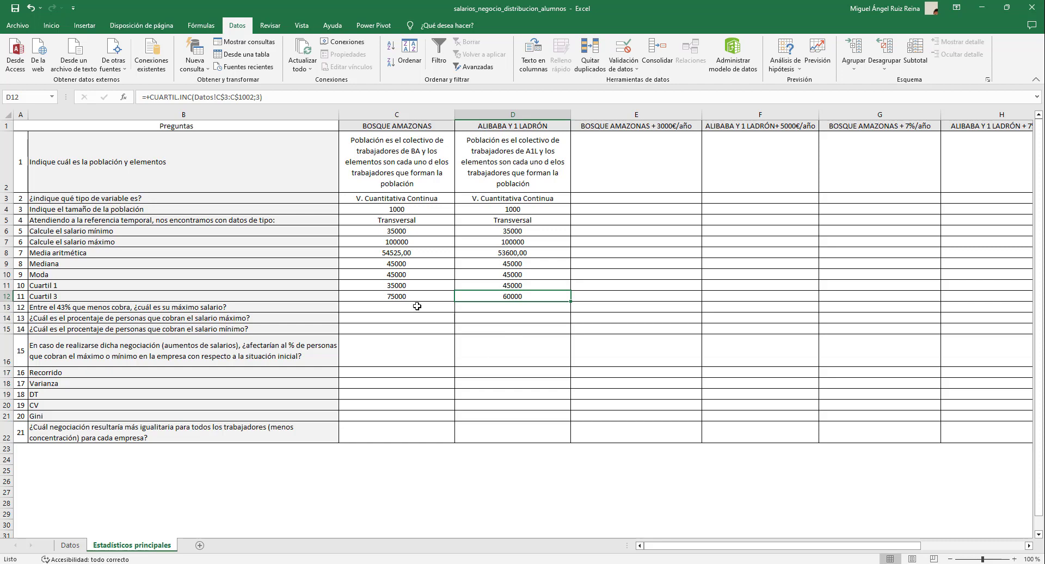
Step: Begin a PERCENTIL.INC formula in C13 for the maximum salary among the lowest-paid 43%, leaving its array argument empty
click(117, 309)
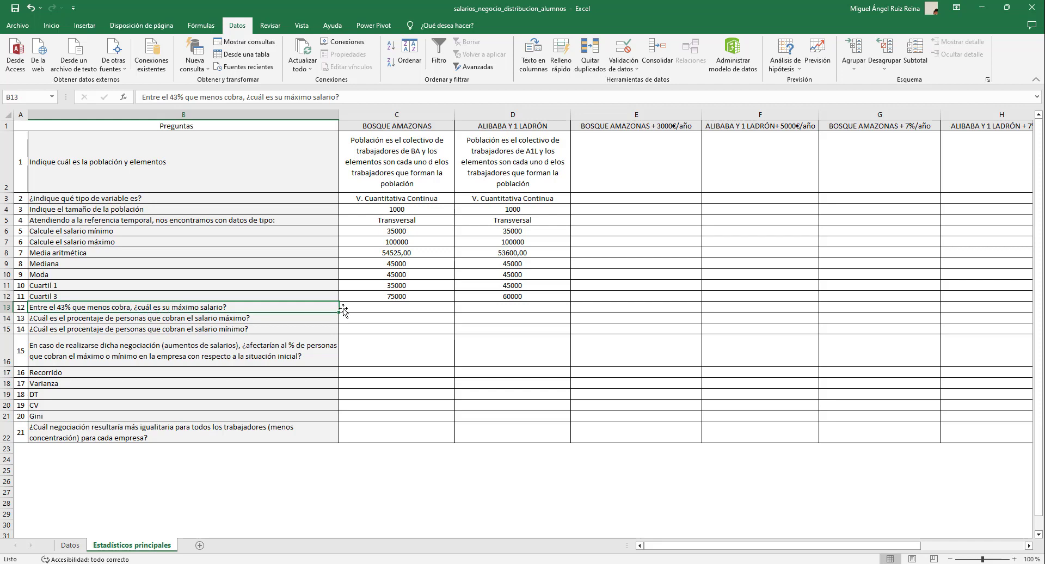
click(363, 306)
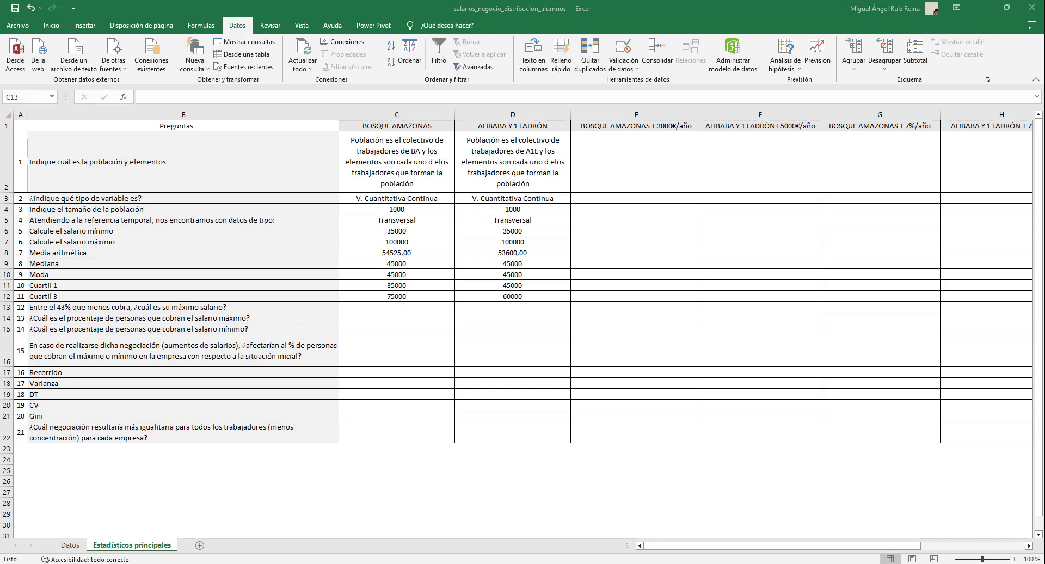
click(425, 305)
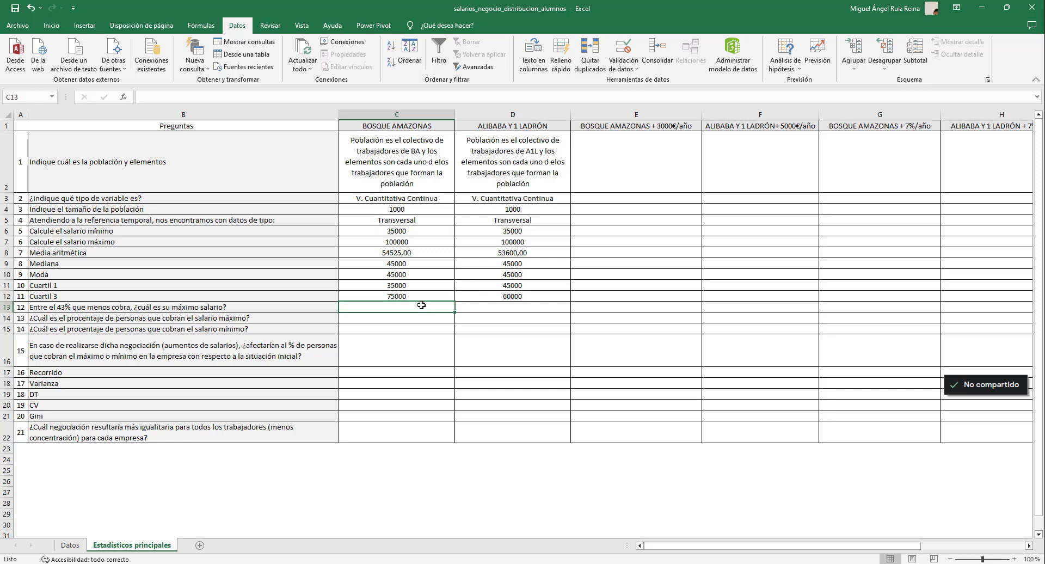
text(+)
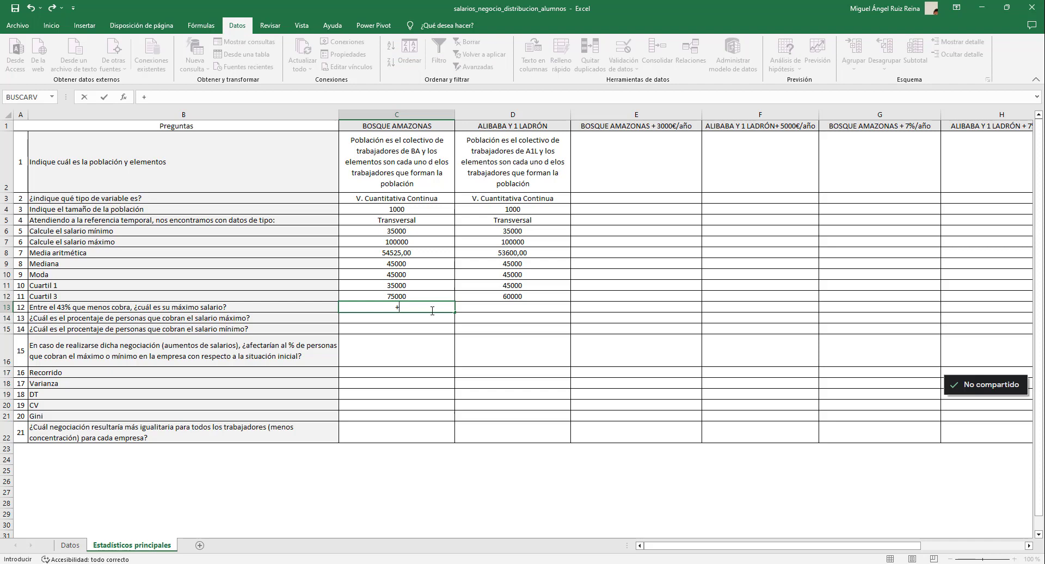
text(per)
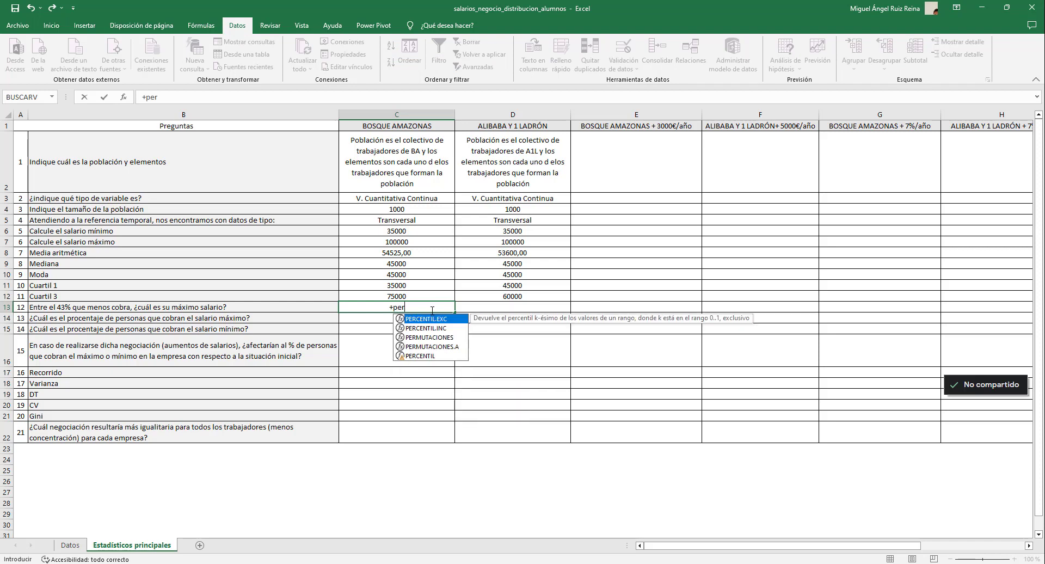
click(403, 329)
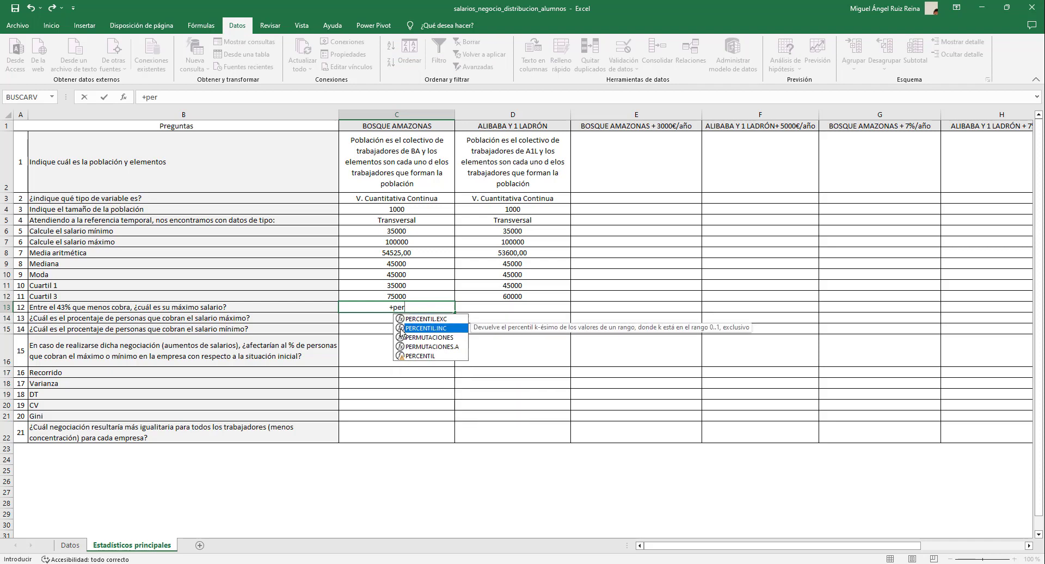
double_click(403, 328)
click(402, 329)
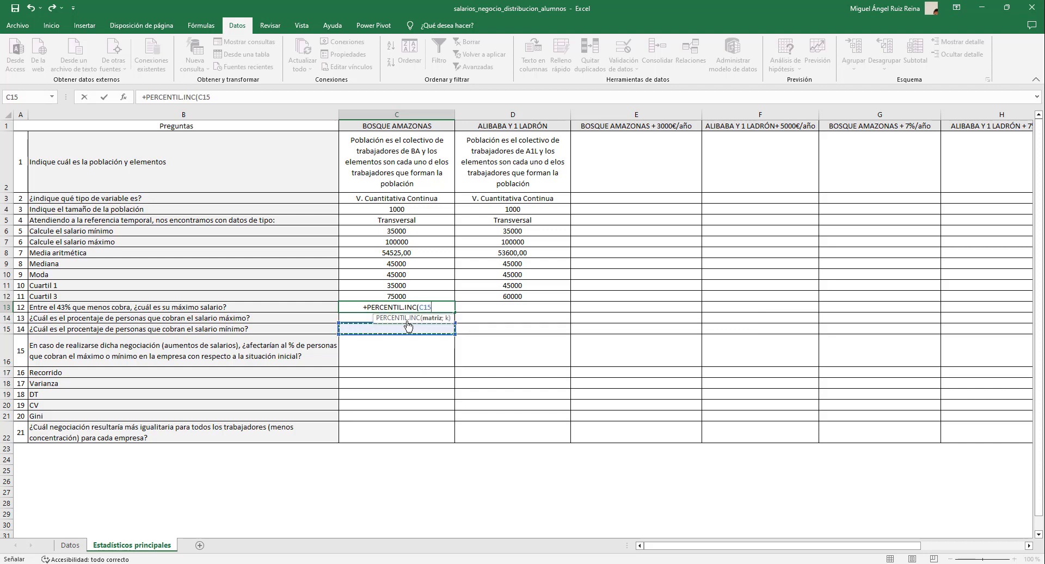
double_click(425, 306)
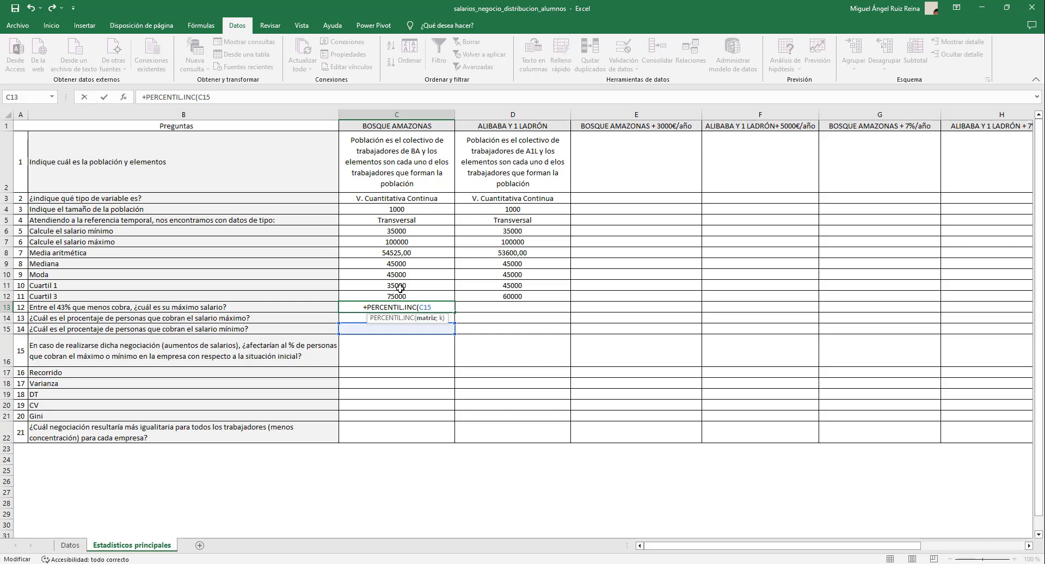
key(BackSpace)
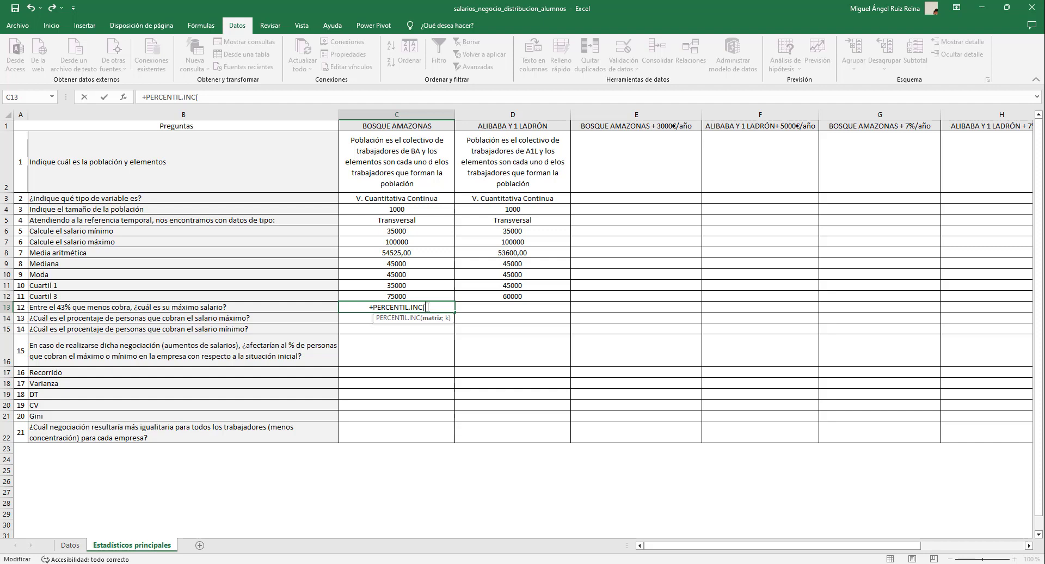
Step: Set the array argument of the C13 percentile formula to the BOSQUE AMAZONAS salaries, Datos!B$3:B$1002, with only the rows fixed
click(70, 545)
click(86, 167)
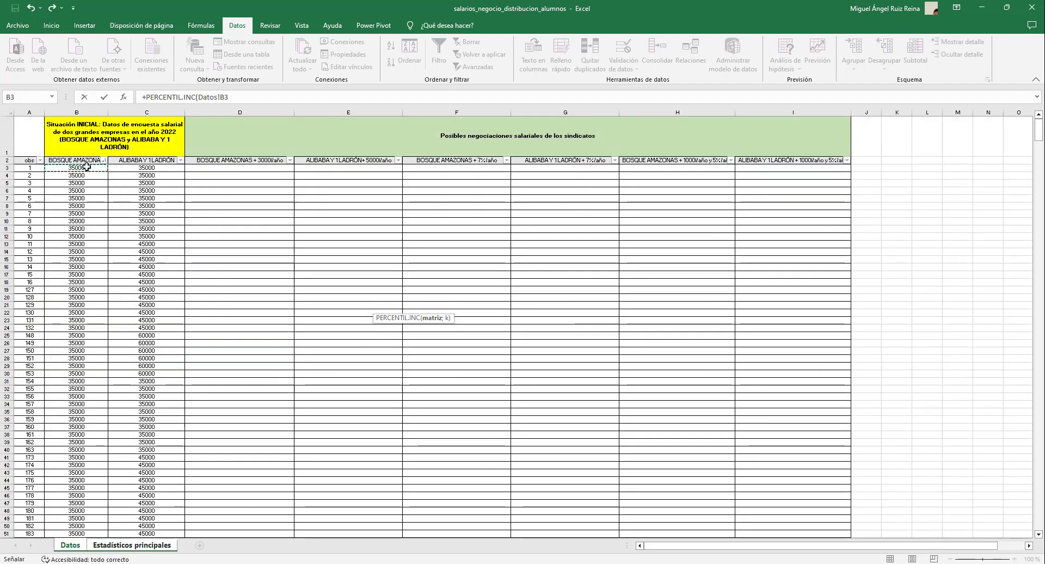
key(ctrl+shift+Down)
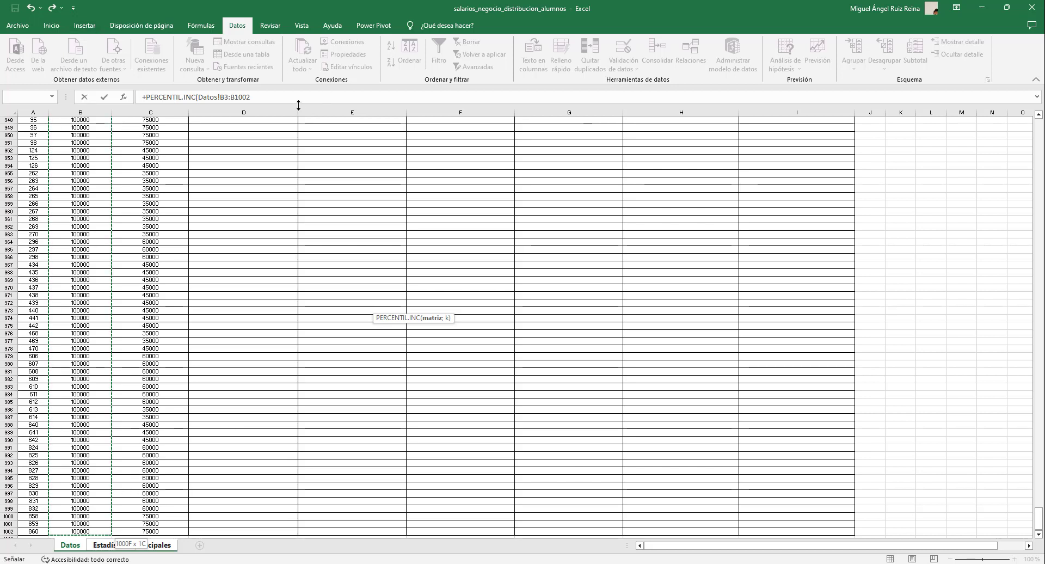
drag(256, 98, 223, 97)
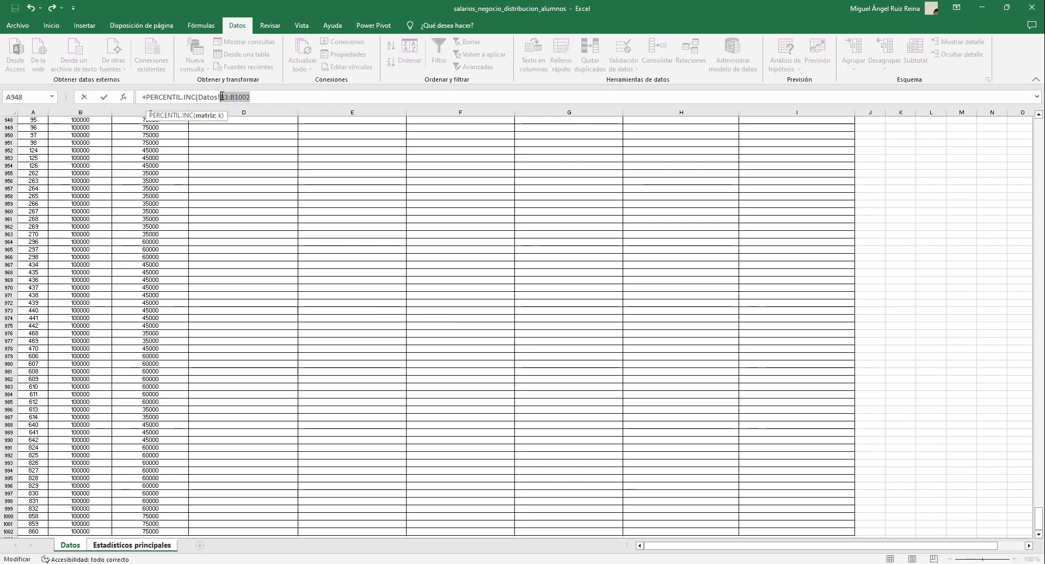
key(F4)
key(F4)
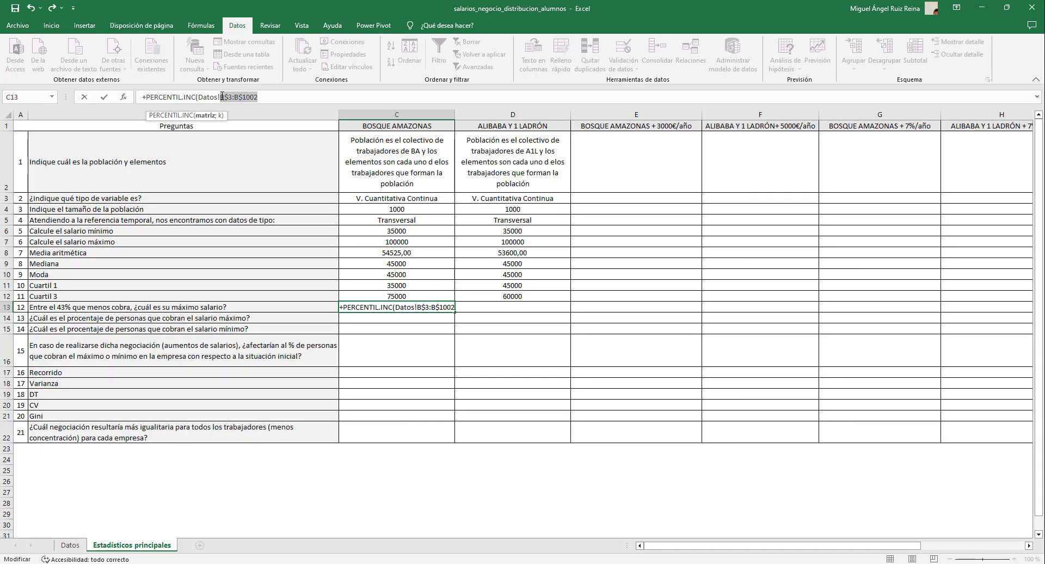
Step: Complete the C13 percentile formula with 0,43 as its k argument and copy it to D13 for ALIBABA Y 1 LADRÓN
text(;)
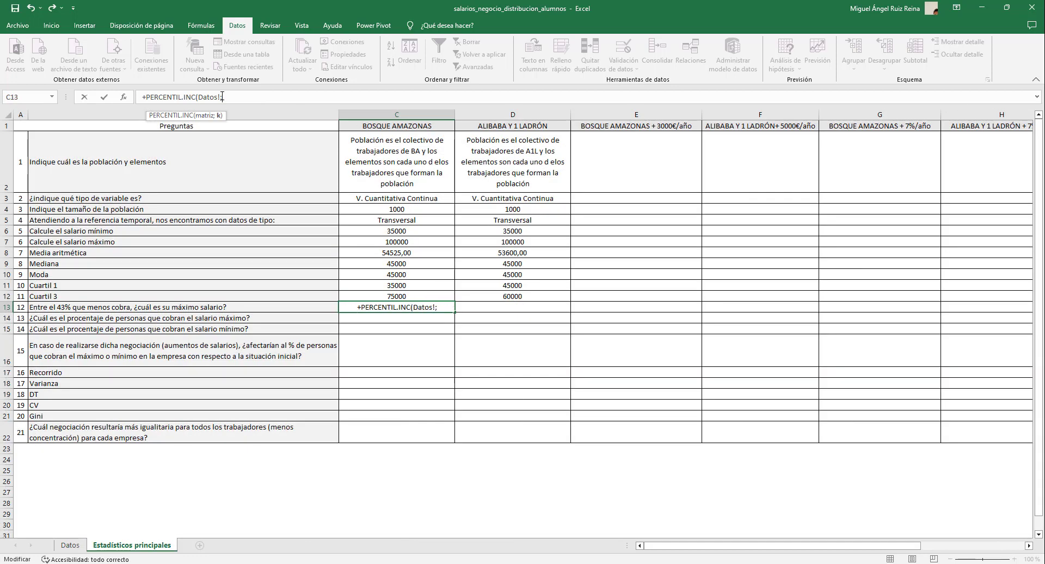
key(ctrl+z)
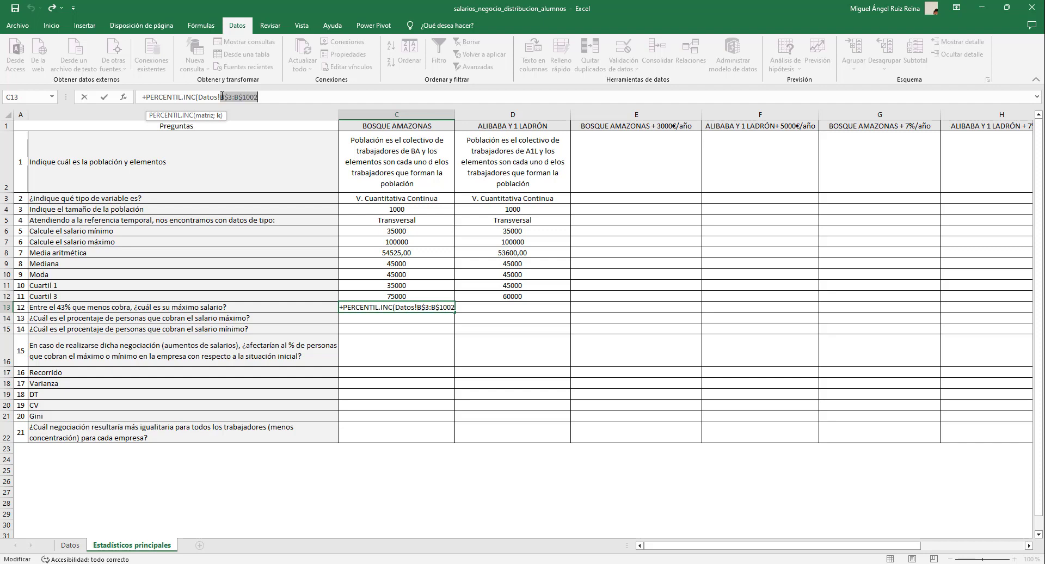
click(275, 96)
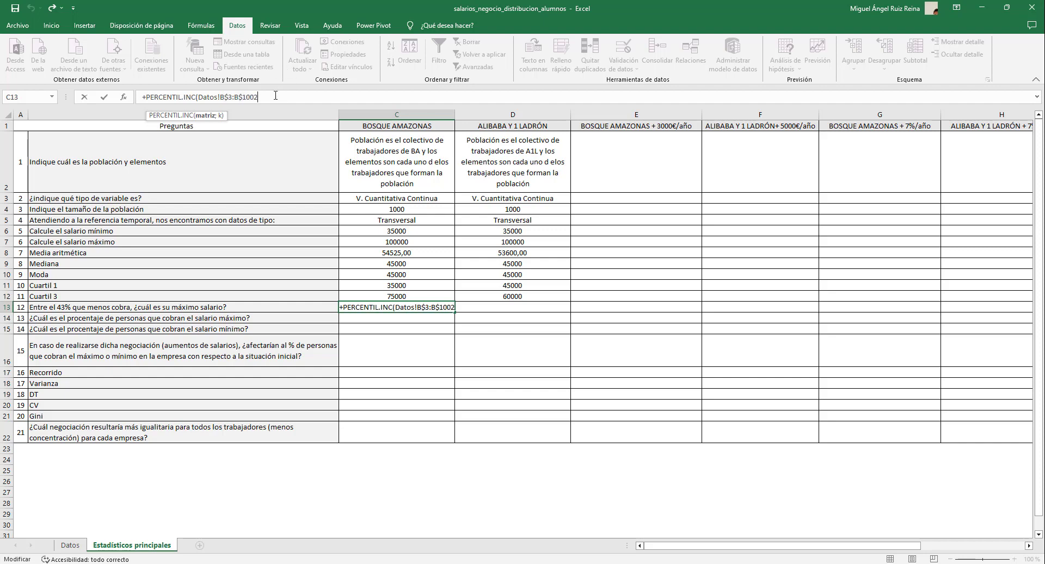
text(;)
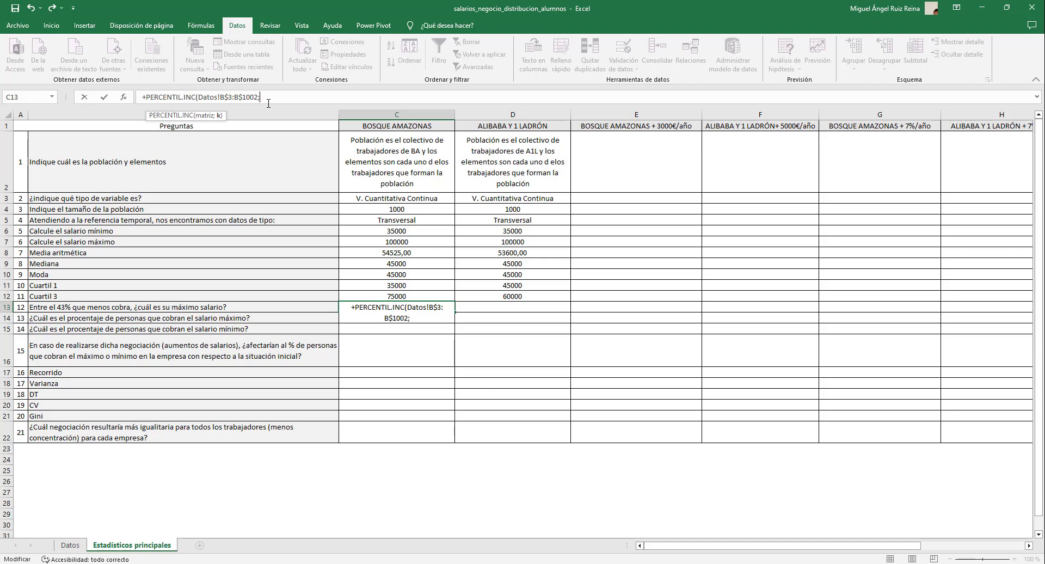
text(0,43))
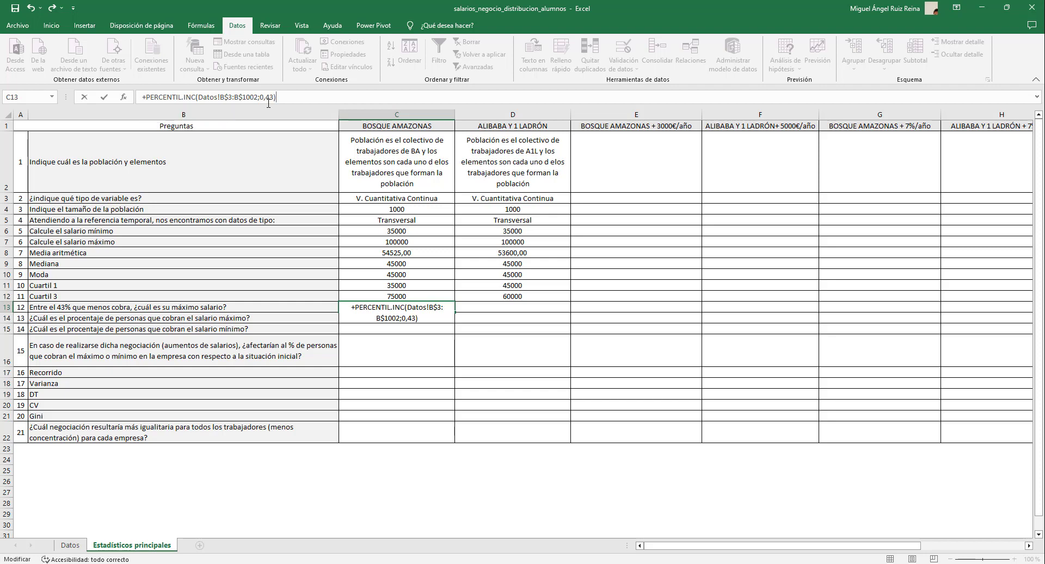
key(Return)
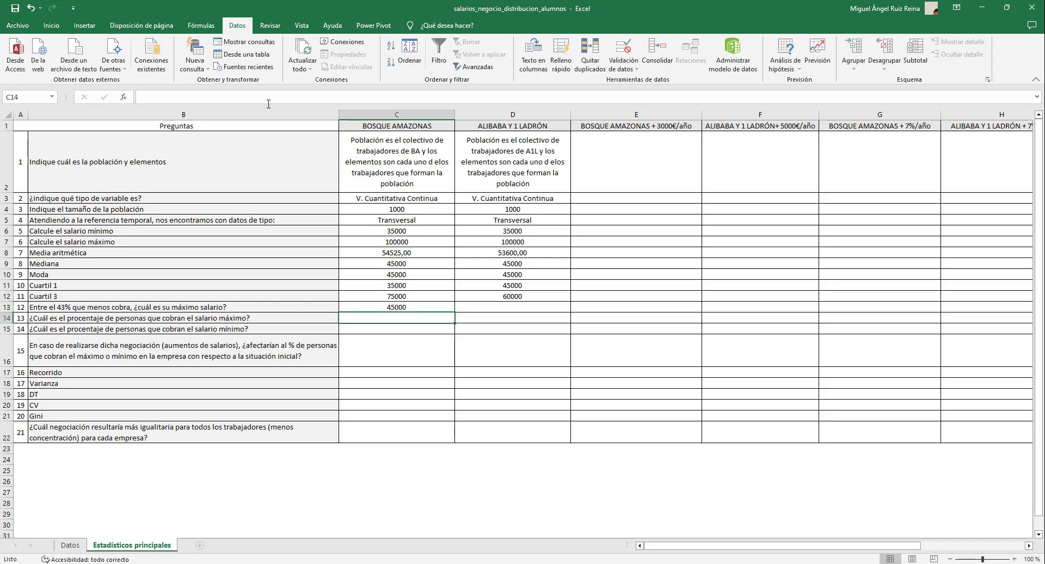
click(412, 308)
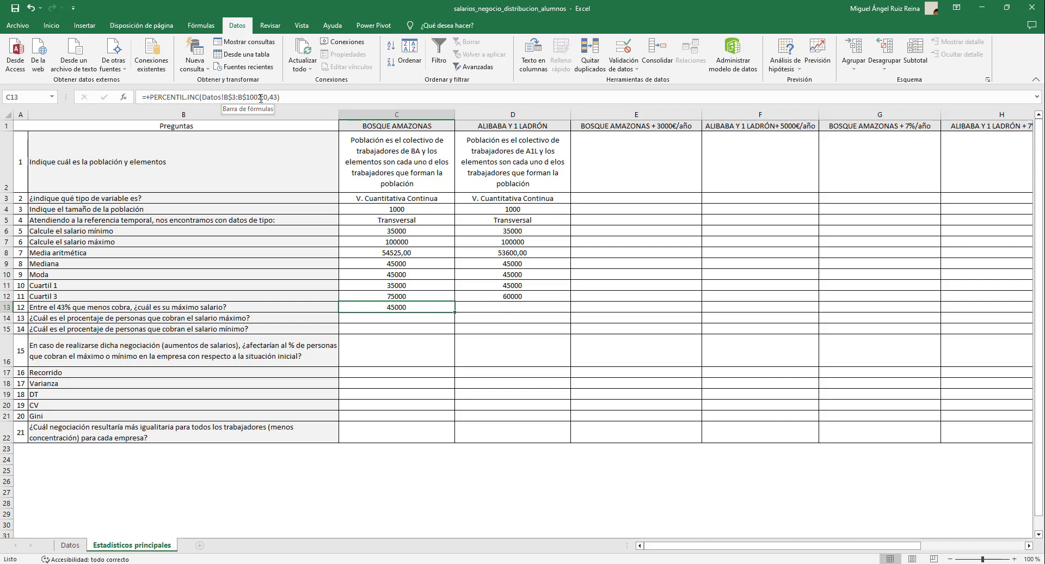
drag(455, 311, 520, 313)
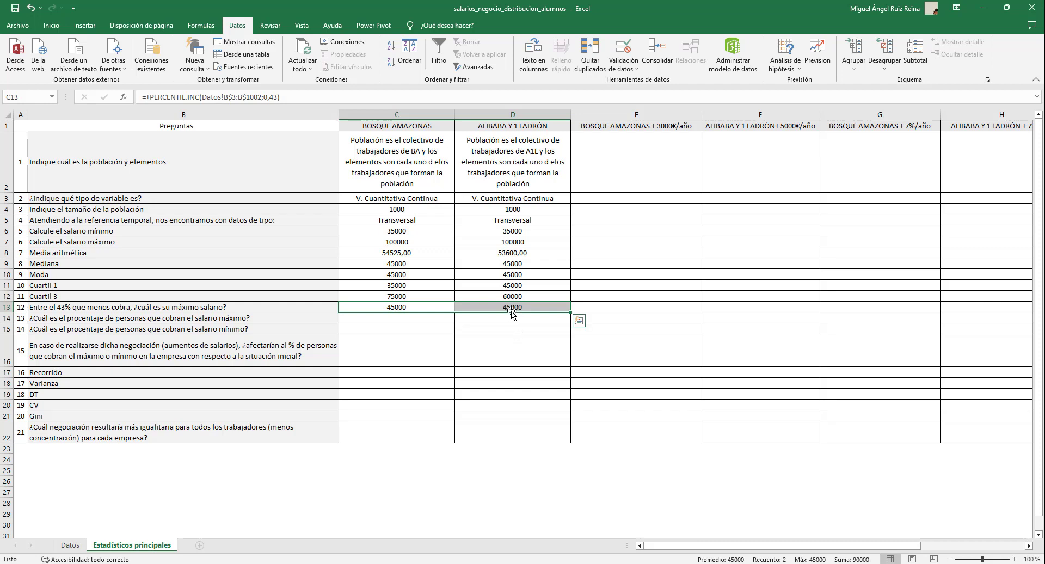
Step: On the Datos sheet, select the BOSQUE AMAZONAS salaries equal to 100000, B943 to B1002, to check how many there are
click(145, 318)
key(alt+Tab)
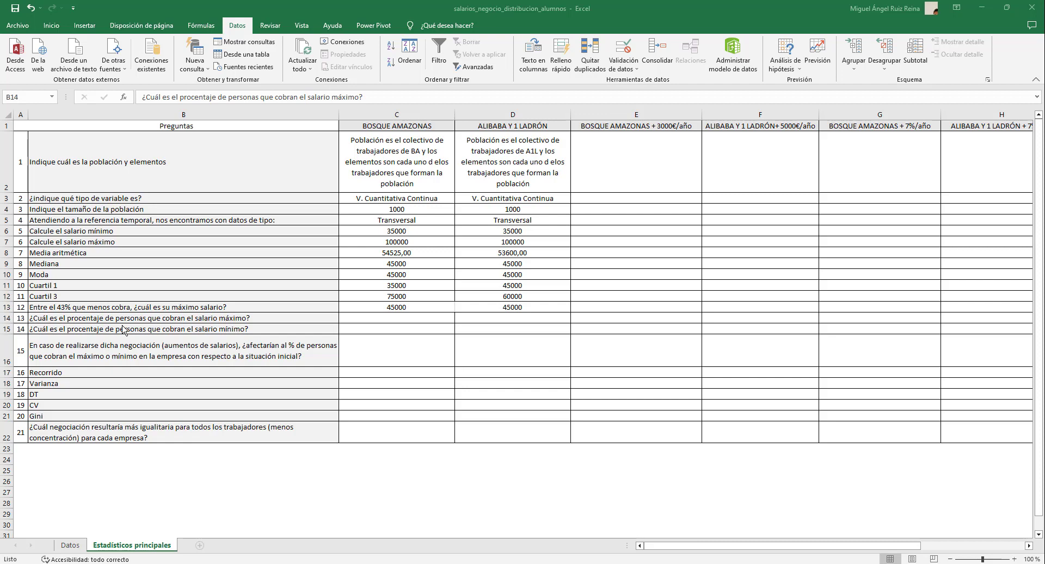
click(359, 318)
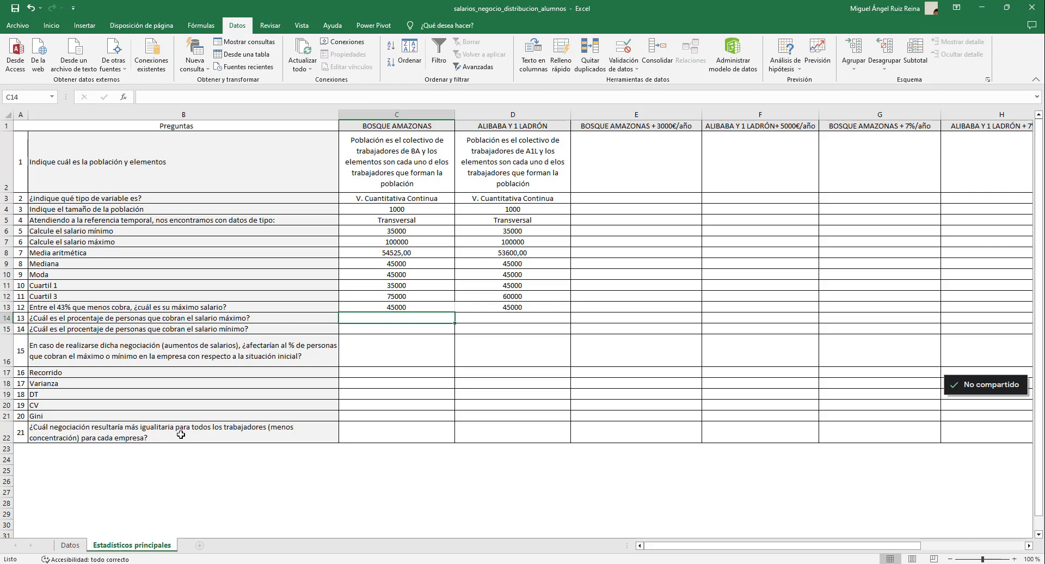
click(70, 545)
scroll(141, 288, up, 20)
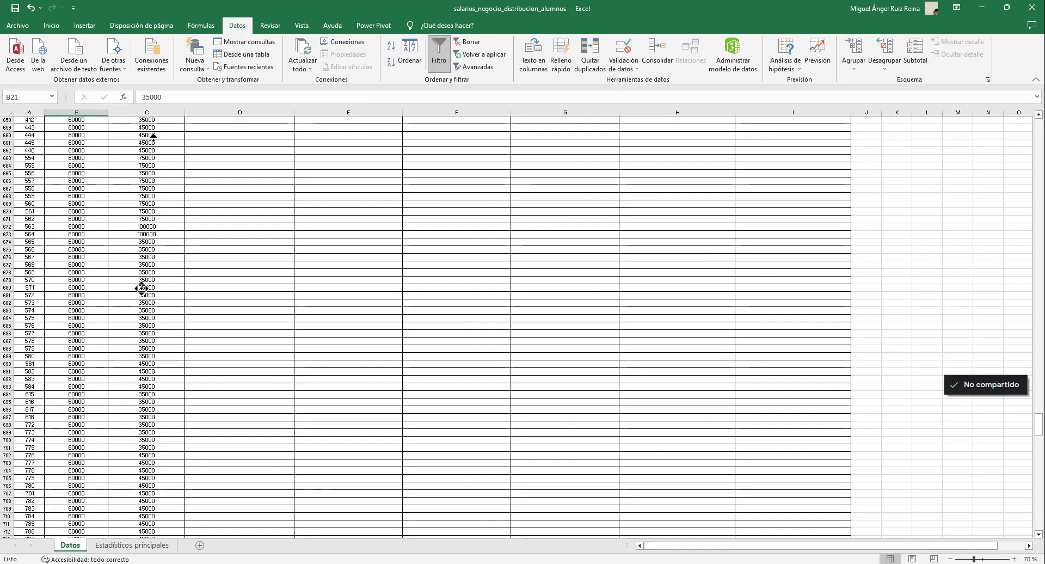
click(103, 160)
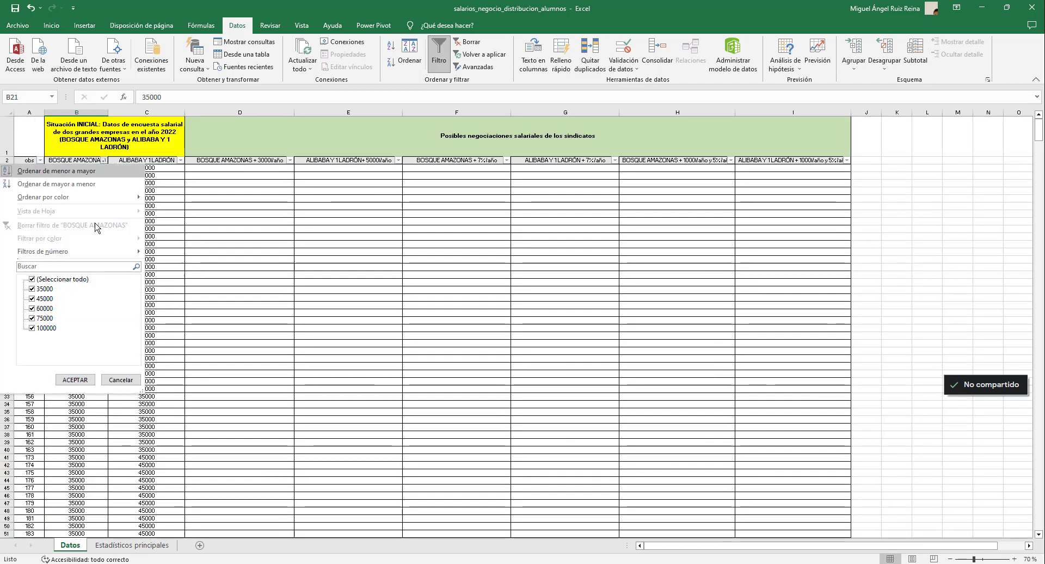
click(81, 186)
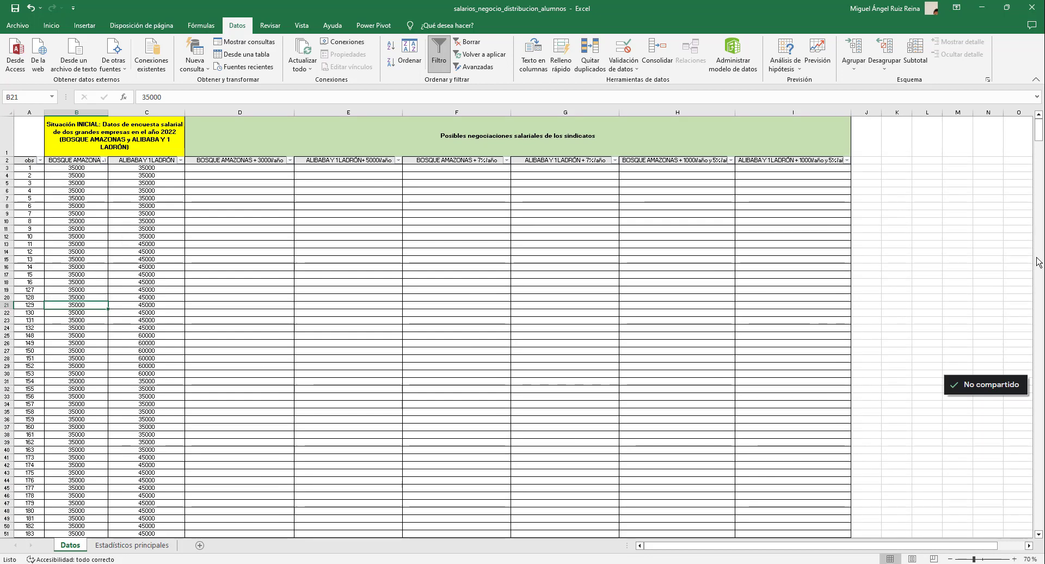
click(110, 366)
click(97, 361)
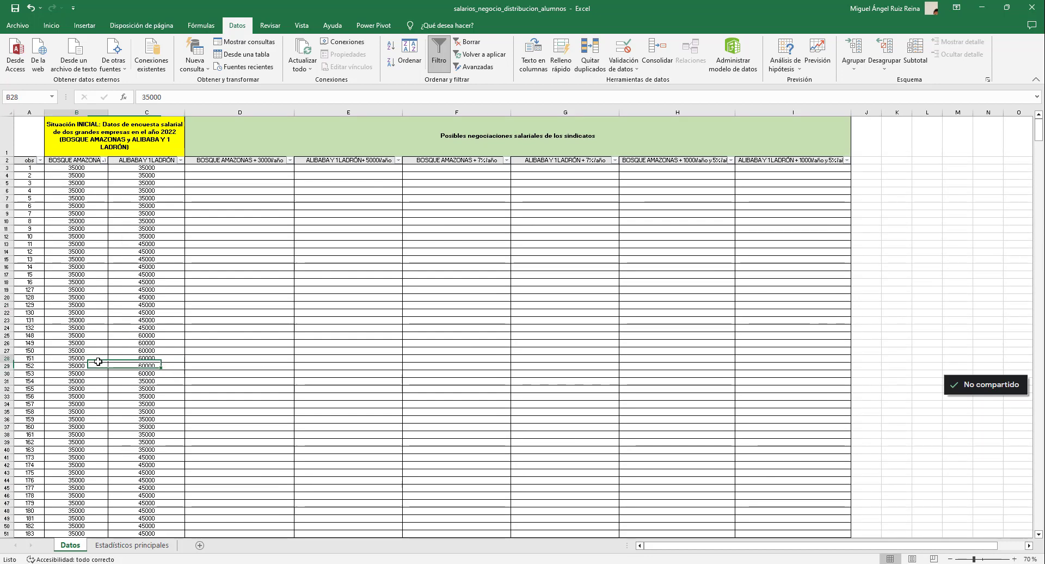
key(ctrl+shift+Down)
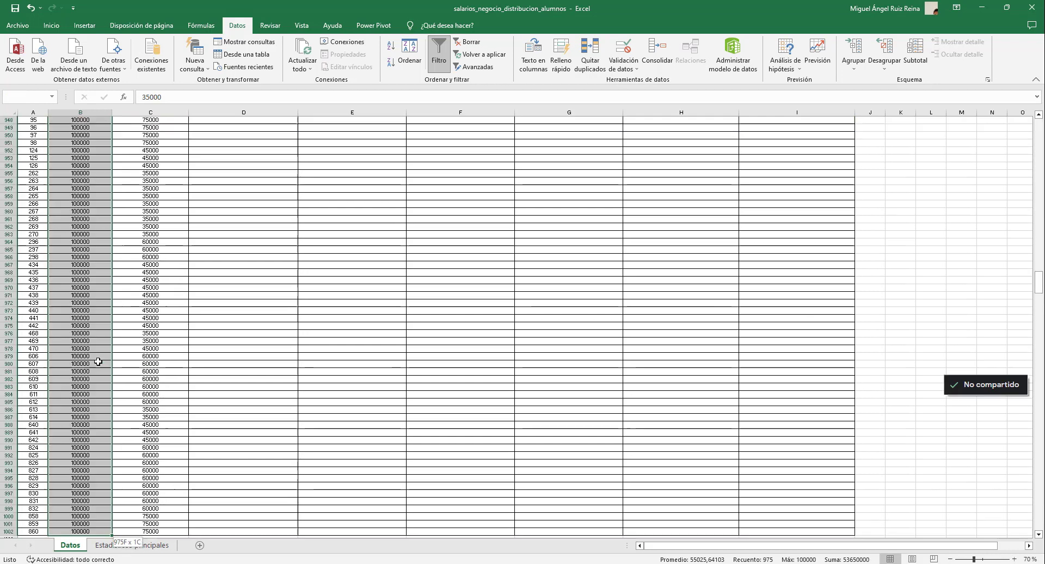
scroll(87, 361, up, 8)
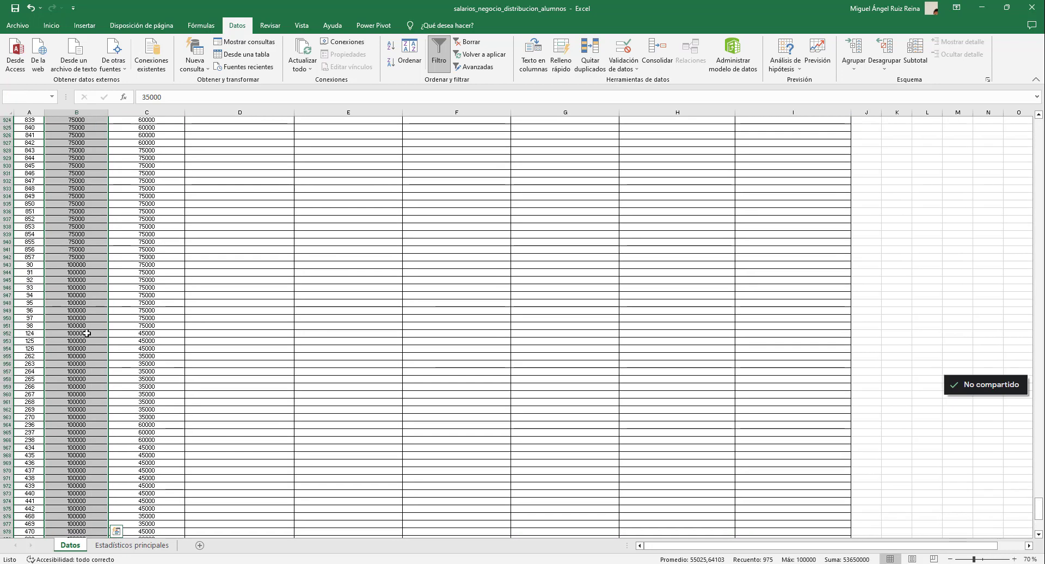
click(81, 272)
click(77, 264)
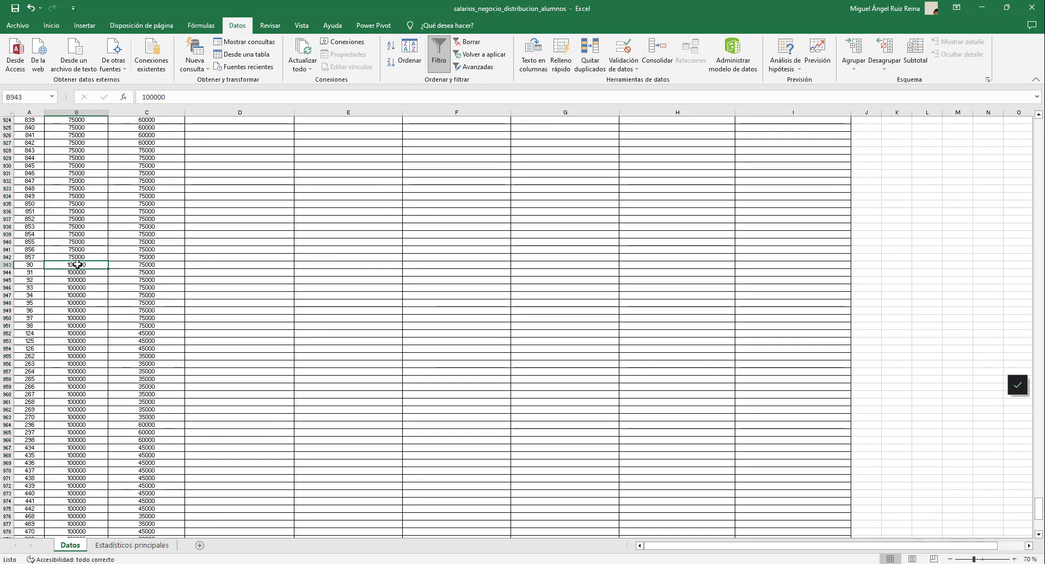
drag(77, 265, 73, 560)
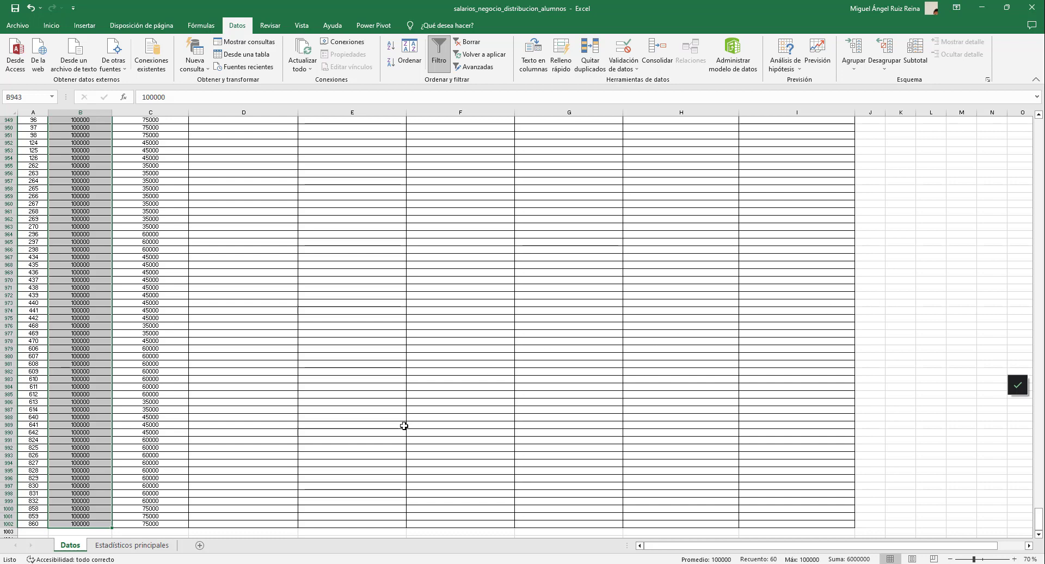
Step: Begin a CONTAR.SI formula in C14 of Estadísticos principales with the row-fixed range Datos!B$3:B$1002
click(150, 546)
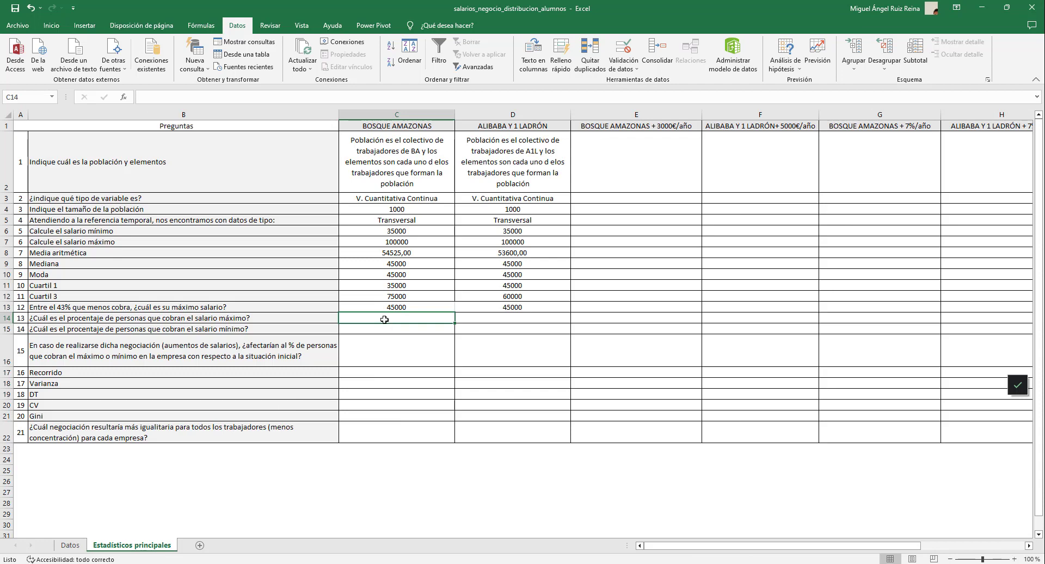
text(+)
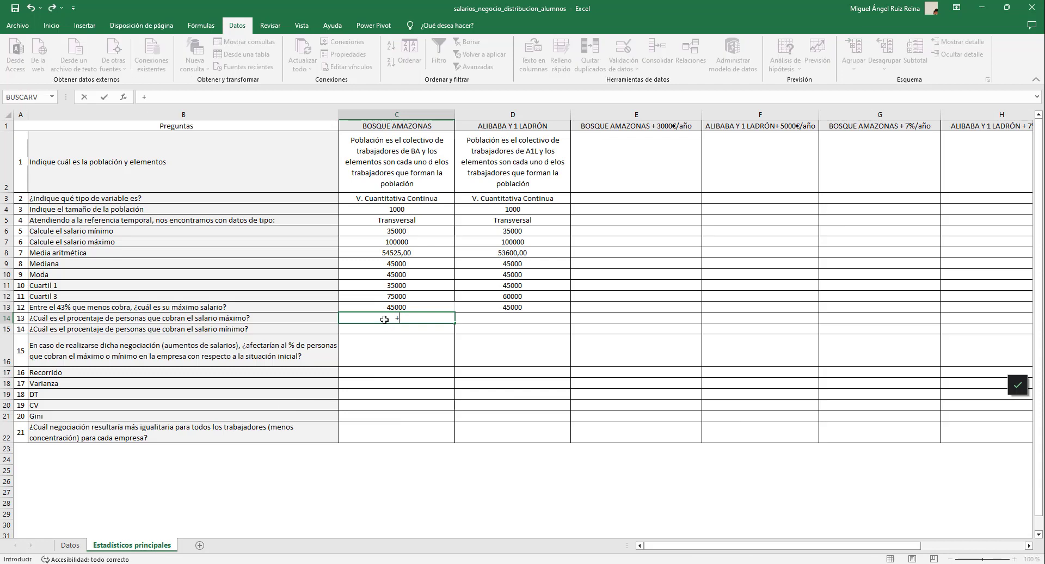
text(contar)
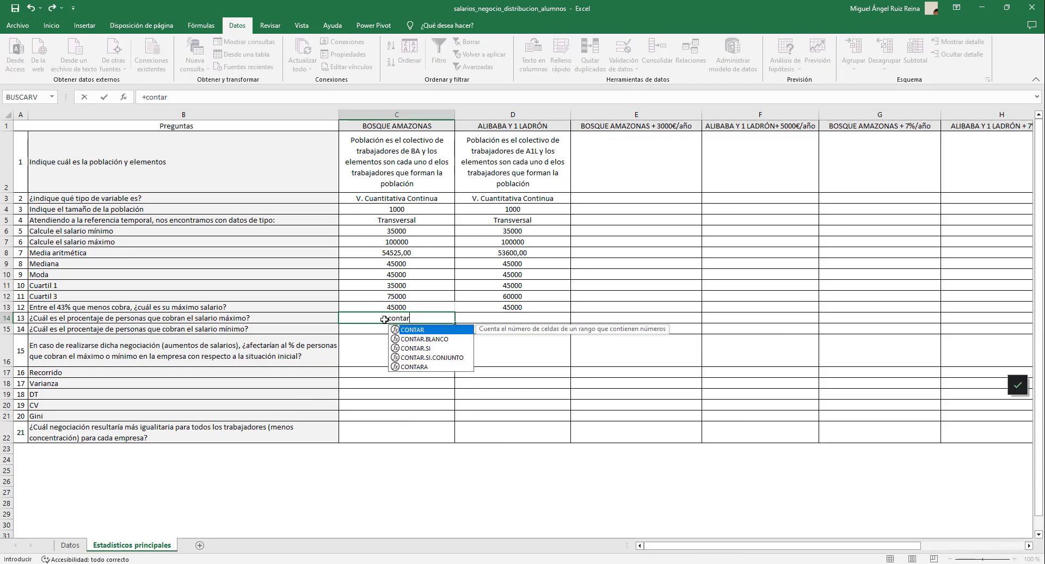
text(.si()
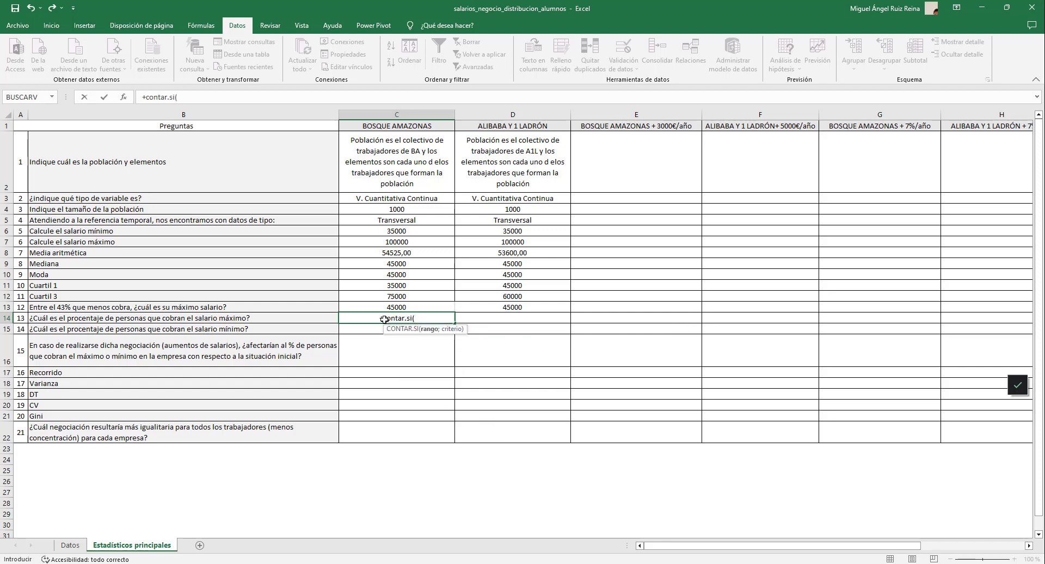
click(71, 545)
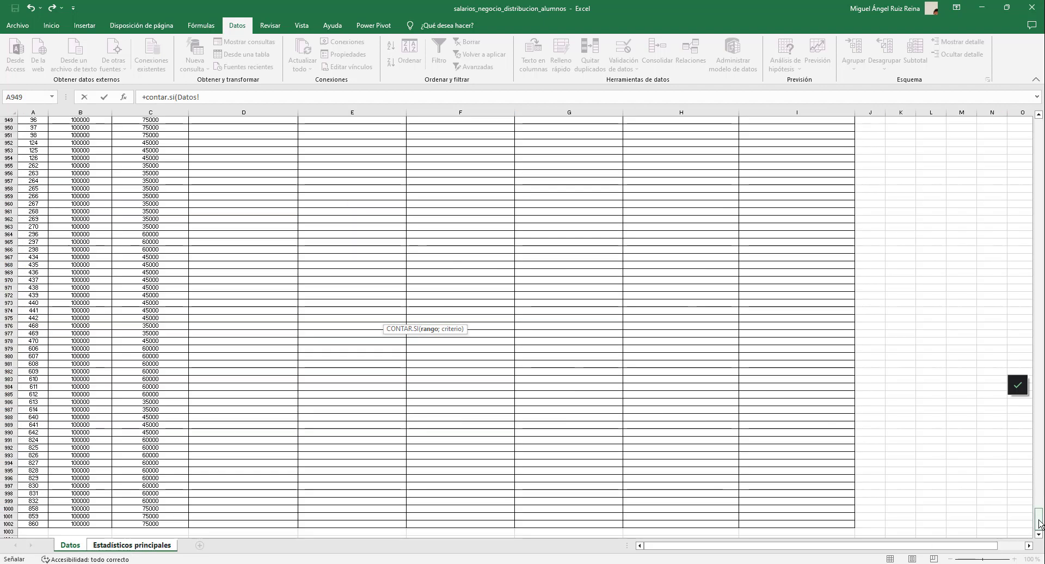
drag(1040, 523, 1040, 122)
click(73, 169)
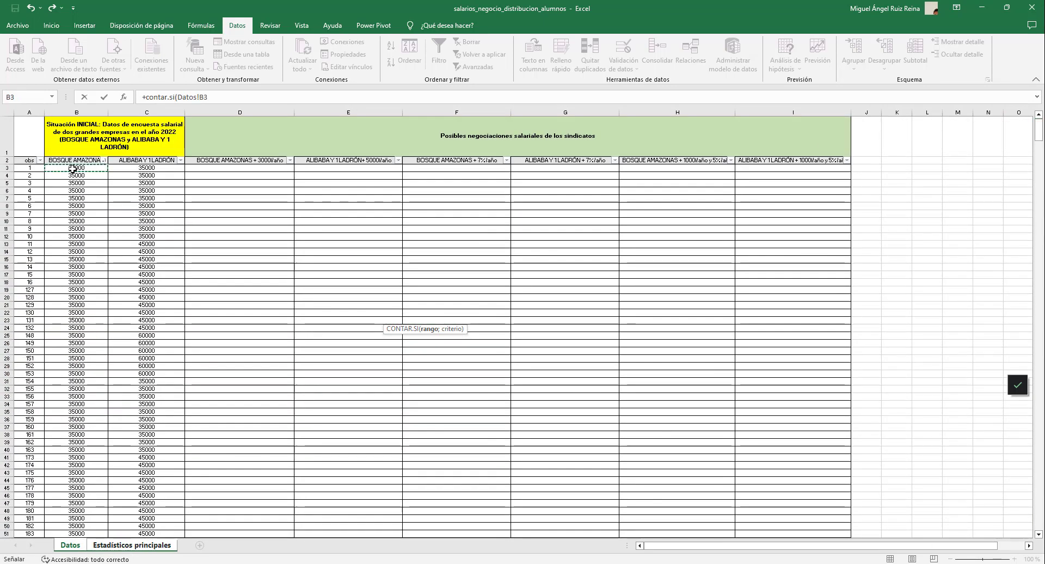
key(ctrl+shift+Down)
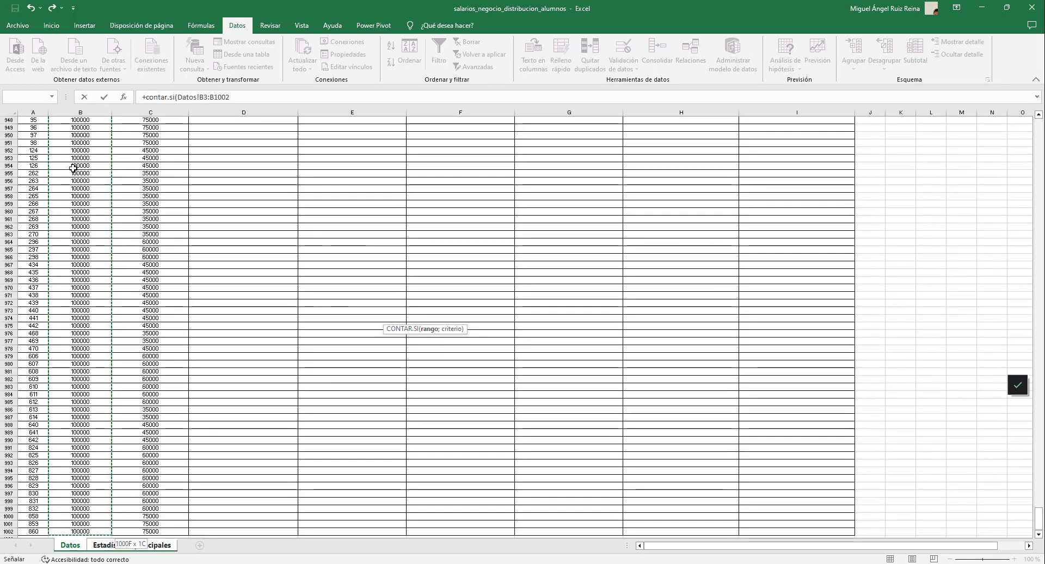
drag(230, 97, 200, 96)
key(F4)
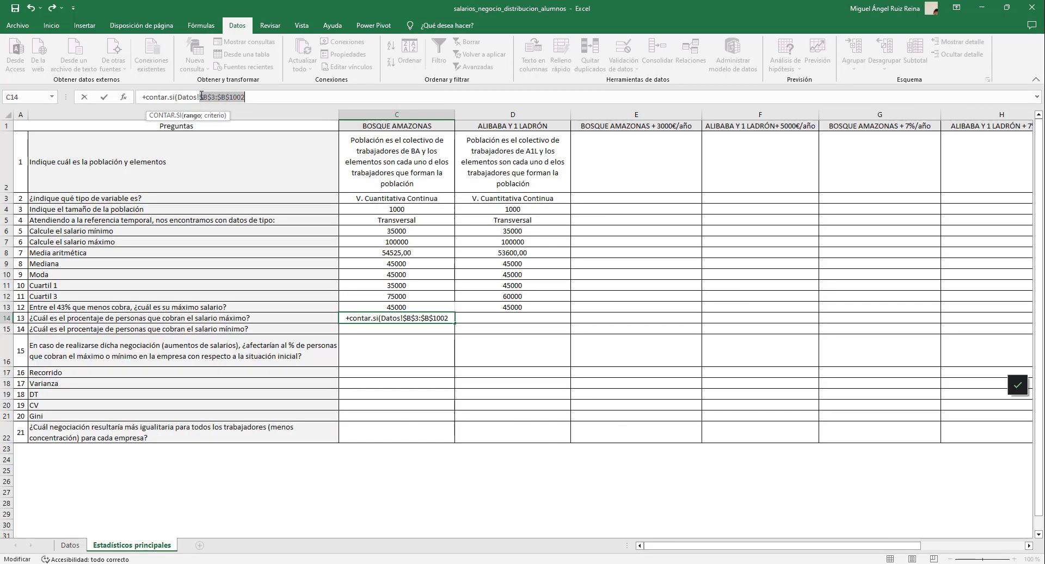
key(F4)
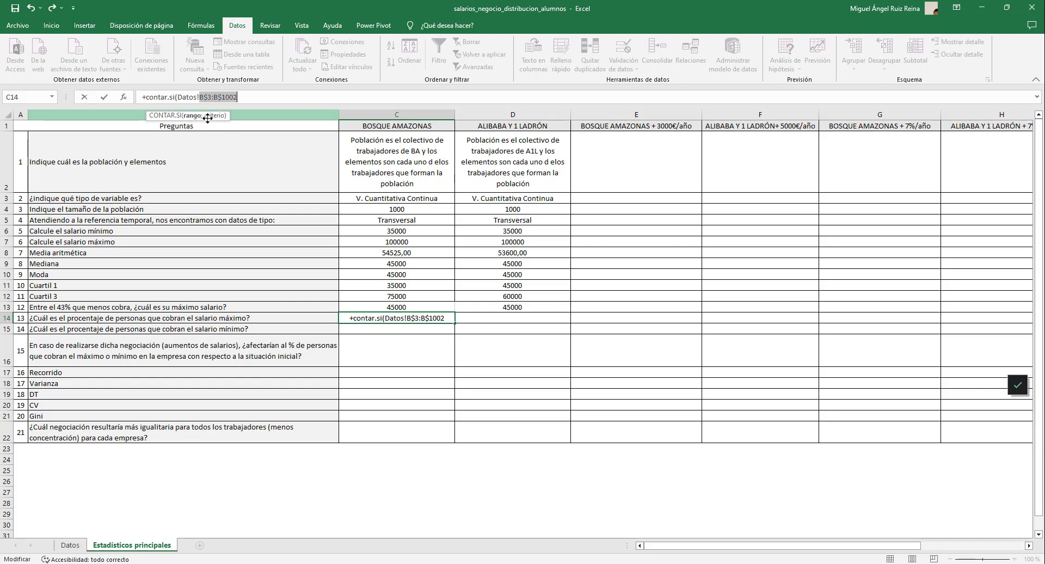
Step: Set the criterion of the C14 CONTAR.SI formula to the BOSQUE AMAZONAS maximum salary, C$7, with only the row fixed, and close the function
click(253, 98)
text(;)
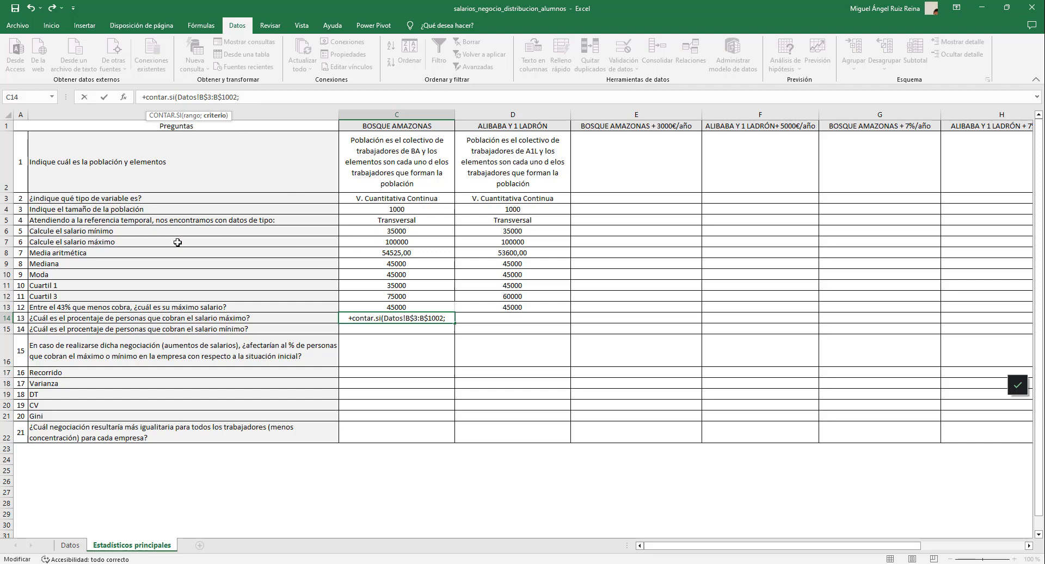
click(374, 240)
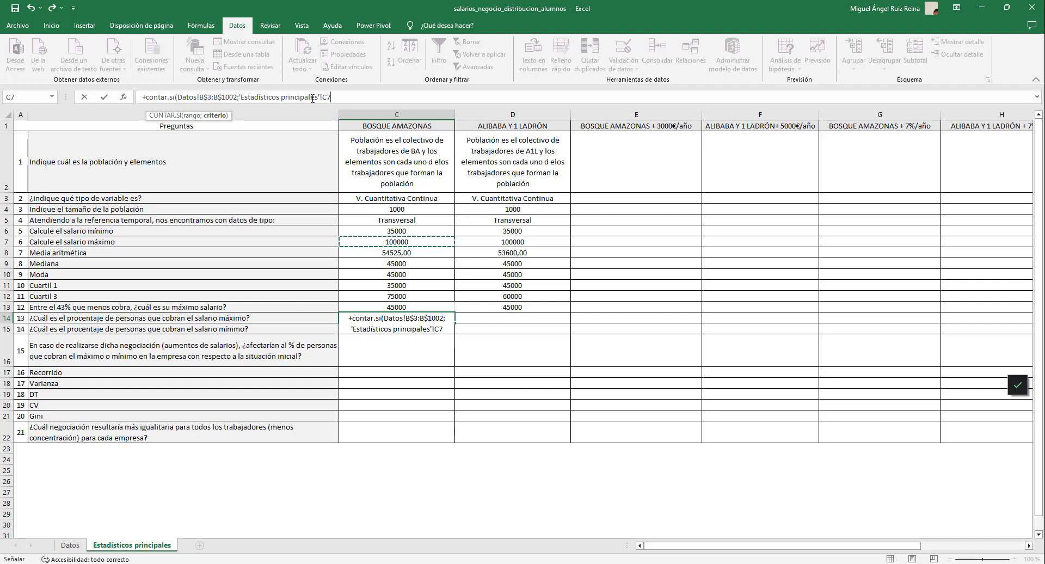
key(F4)
key(F4)
text())
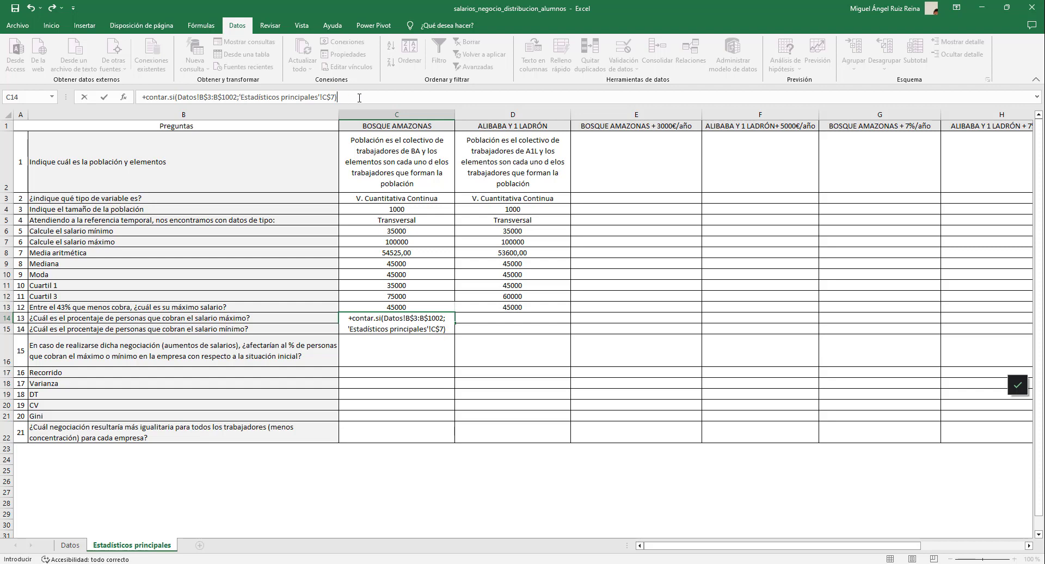
Step: Divide the C14 count by the population size in C4 and enter the formula
text(/)
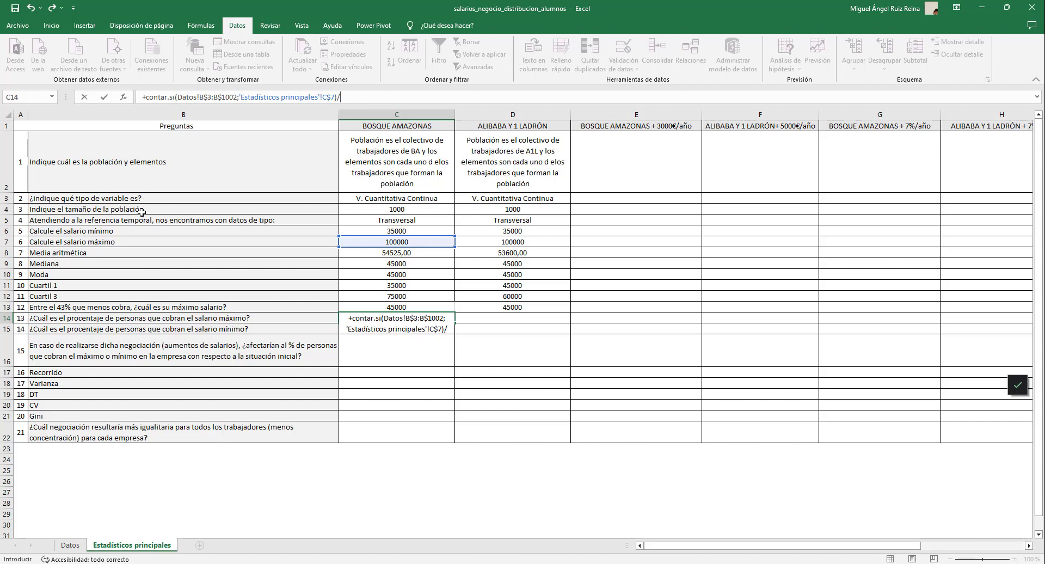
click(404, 210)
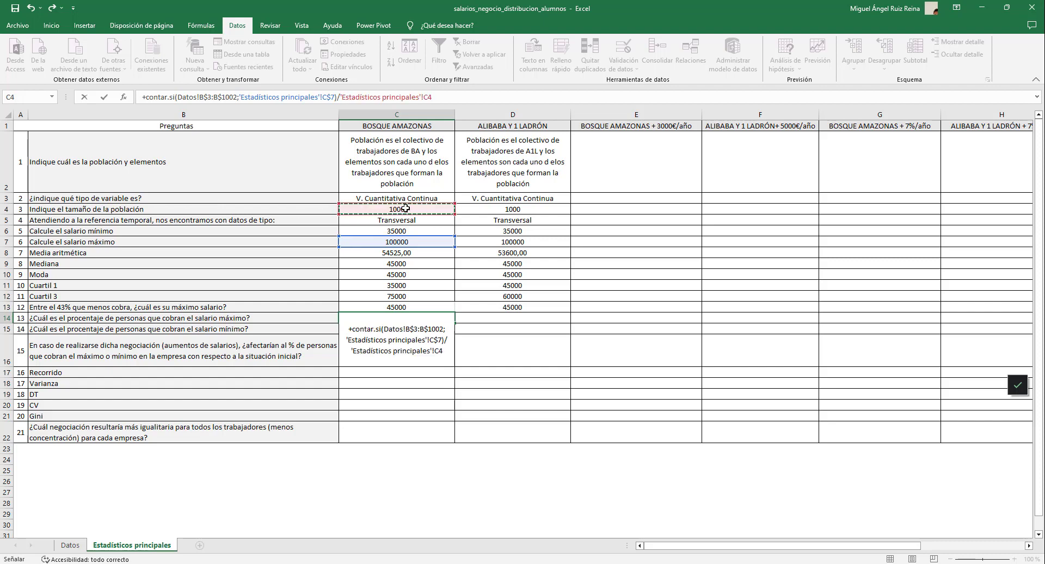
key(Return)
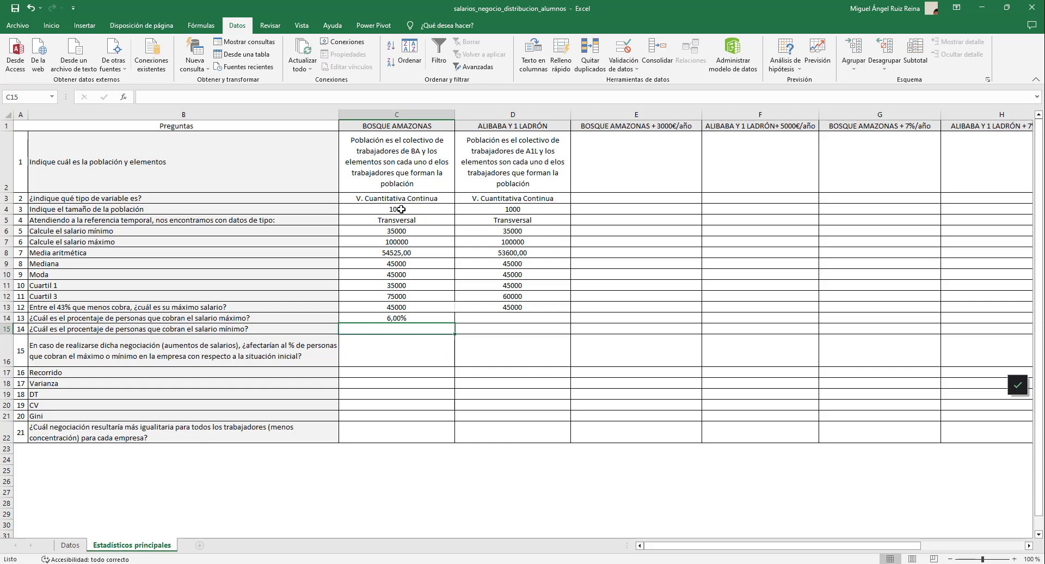
Step: Fix the row of the population size reference in the C14 formula, making it C$4
click(426, 320)
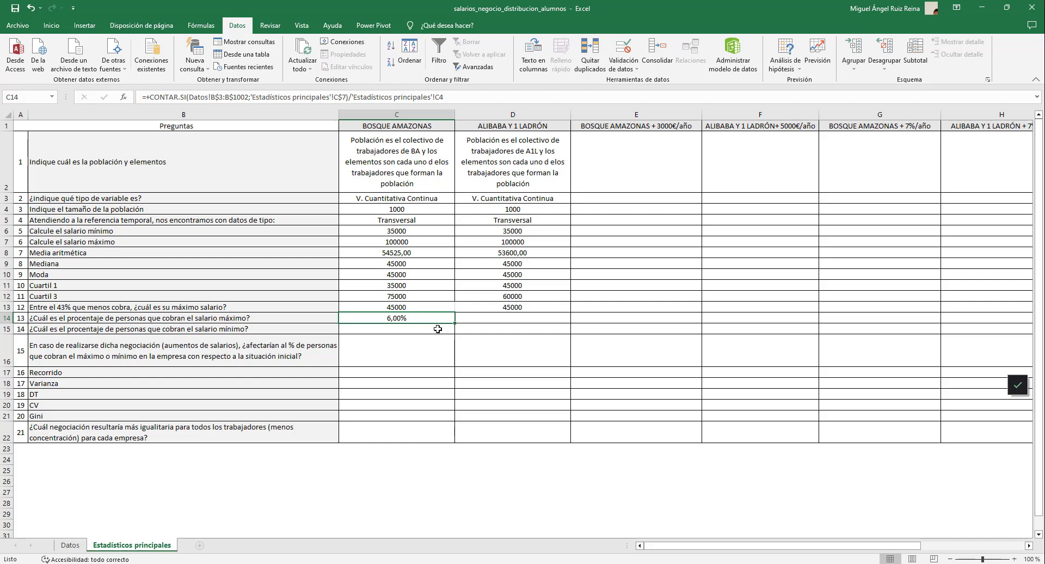
click(441, 97)
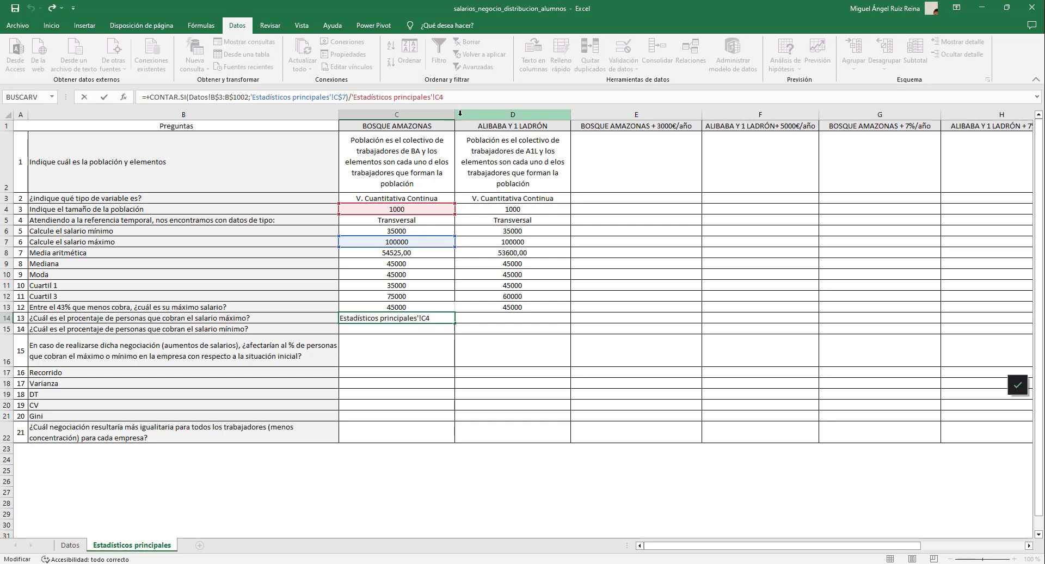
key(F4)
key(F4)
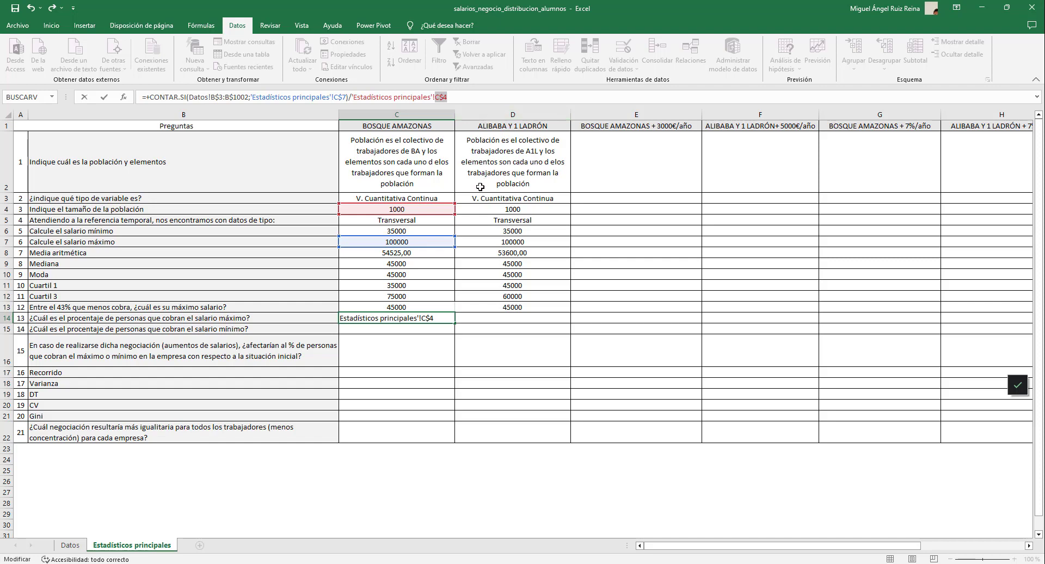
click(469, 103)
key(Return)
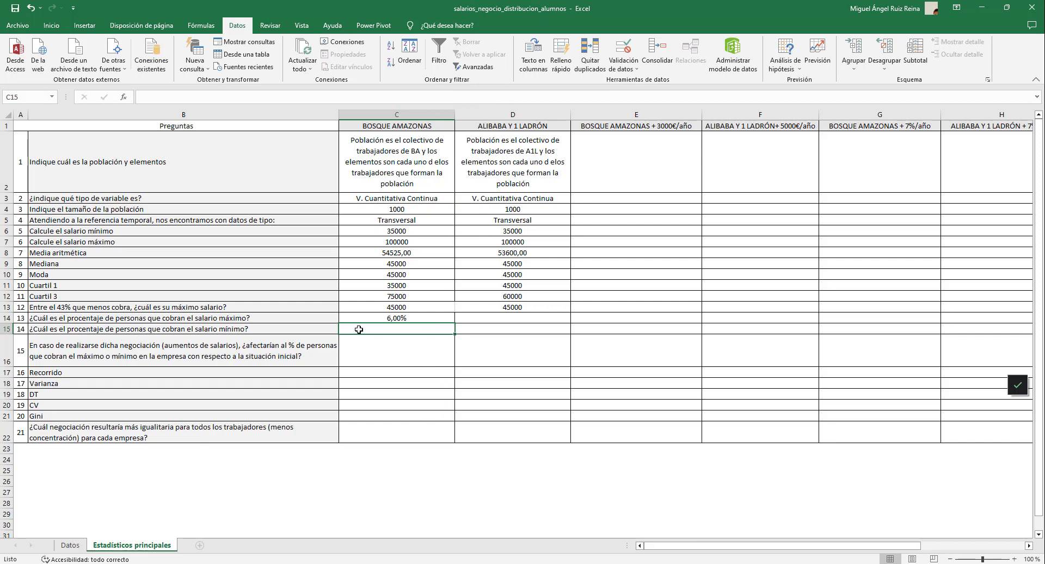
Step: Copy the C14 percentage formula to C15 for the minimum salary question
click(399, 320)
key(ctrl+c)
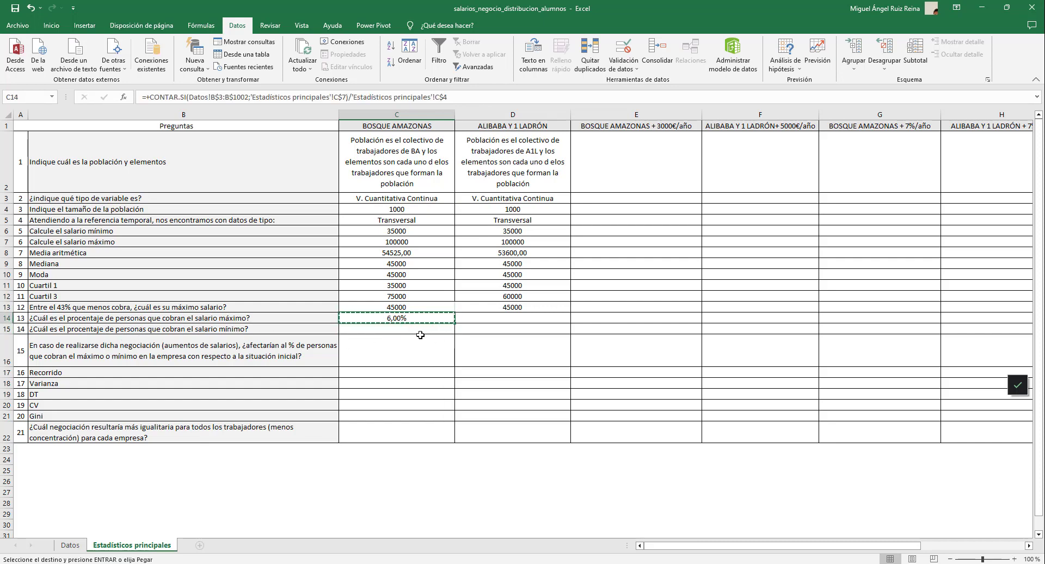
click(416, 332)
key(ctrl+v)
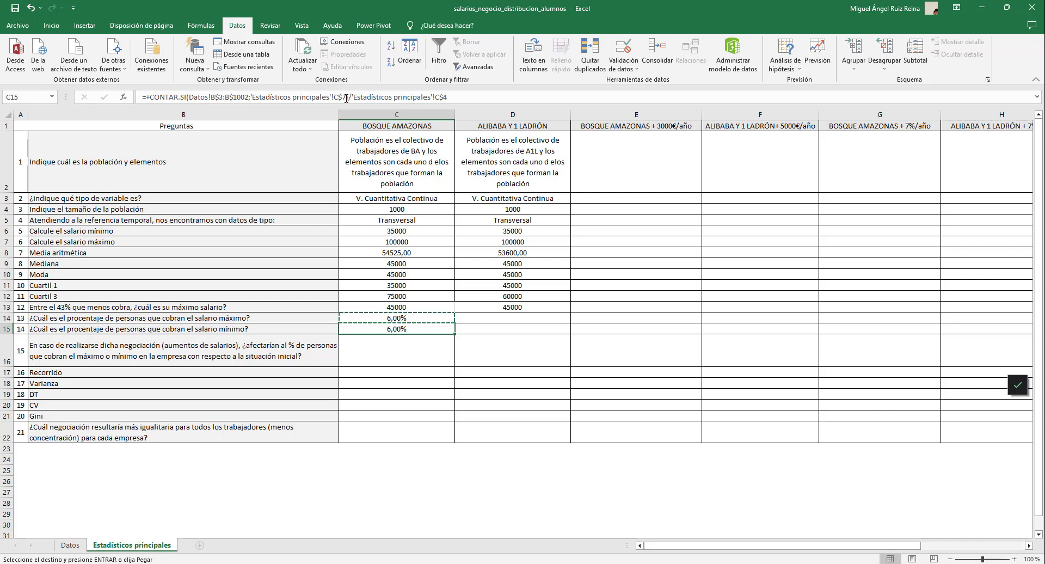
Step: Change the criterion of the C15 CONTAR.SI formula to the minimum salary, C$6
key(F2)
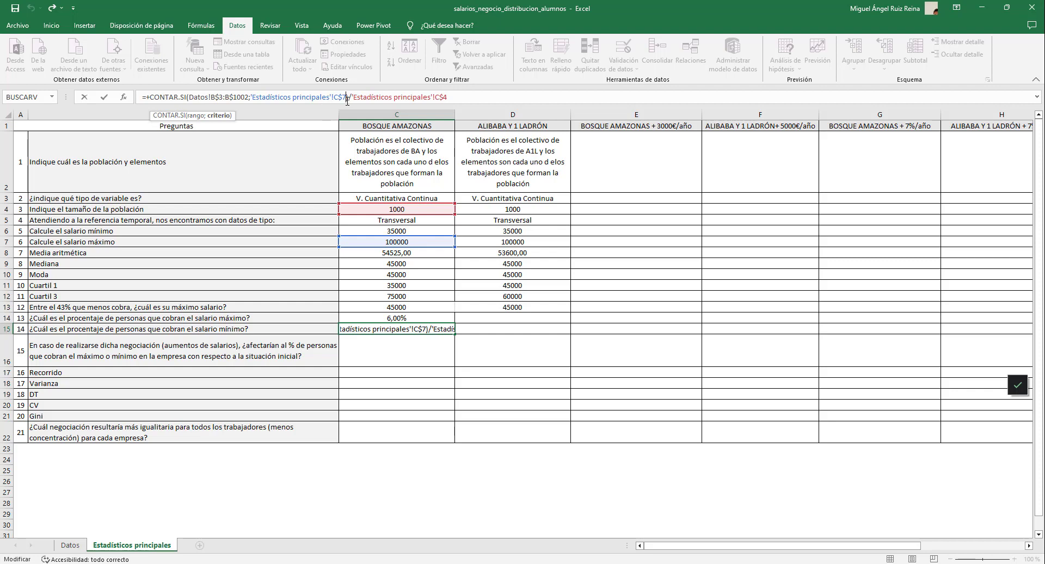
key(BackSpace)
text(7)
key(BackSpace)
text(6)
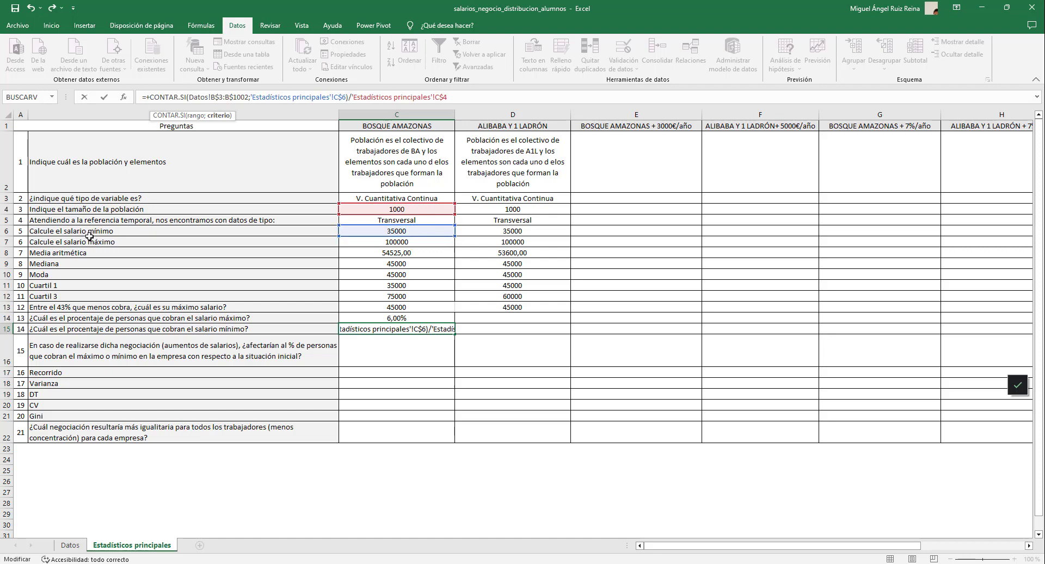
click(456, 96)
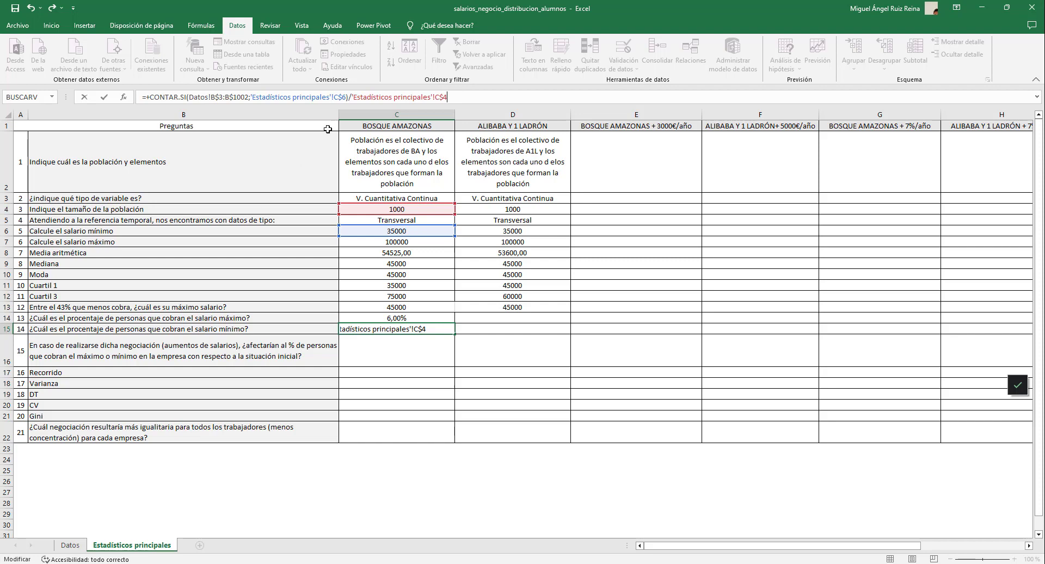
key(Return)
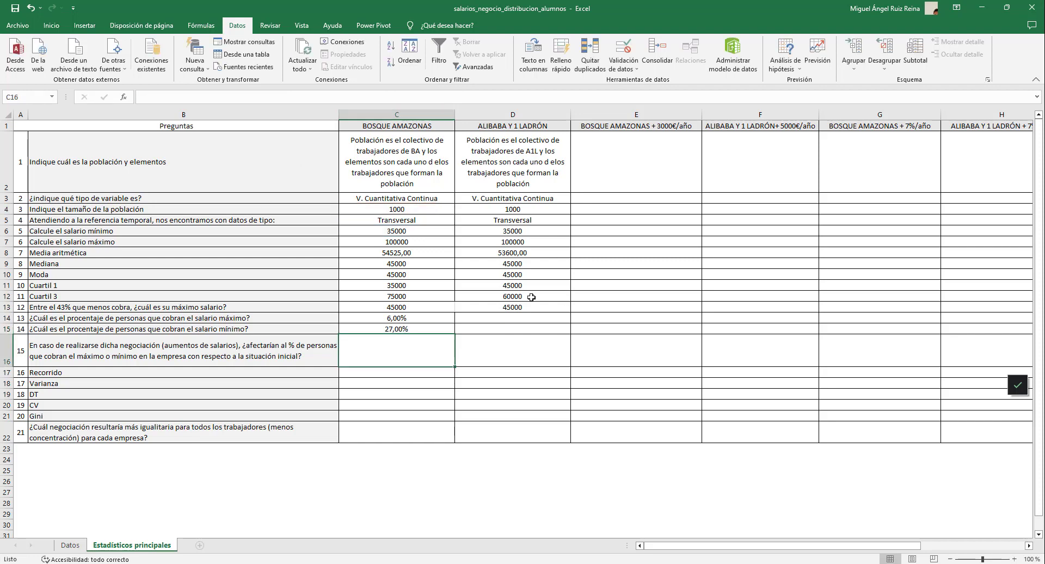
Step: Copy the maximum and minimum salary percentage formulas from C14:C15 to D14:D15 for ALIBABA Y 1 LADRÓN and check them
click(420, 328)
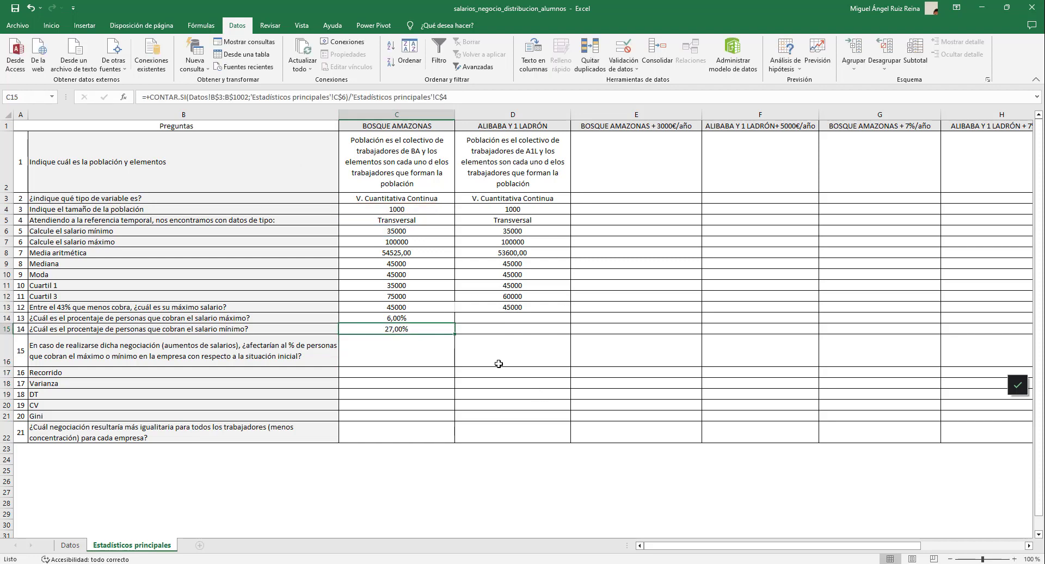
drag(437, 318, 525, 330)
click(508, 317)
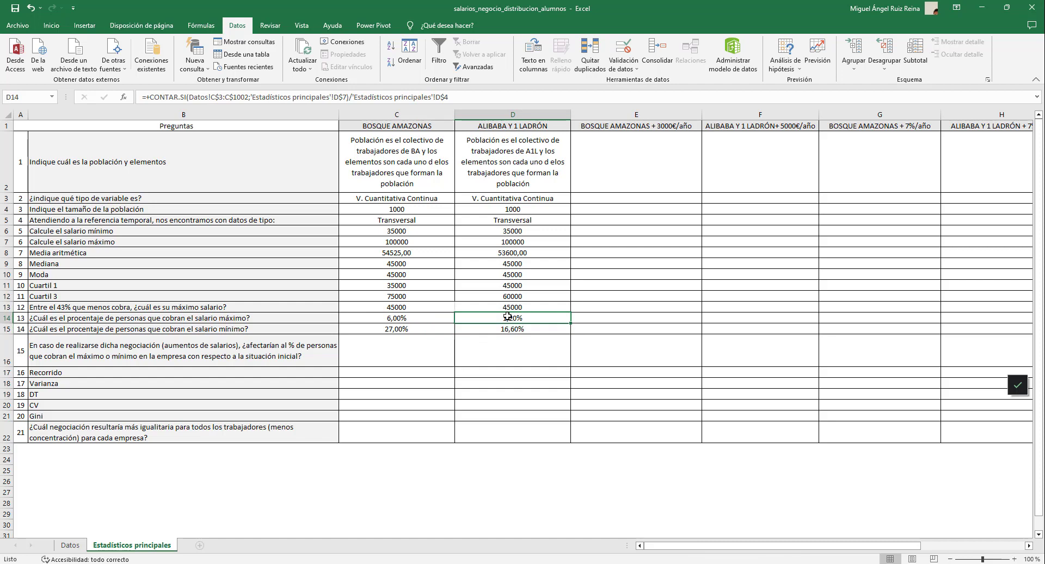
click(240, 318)
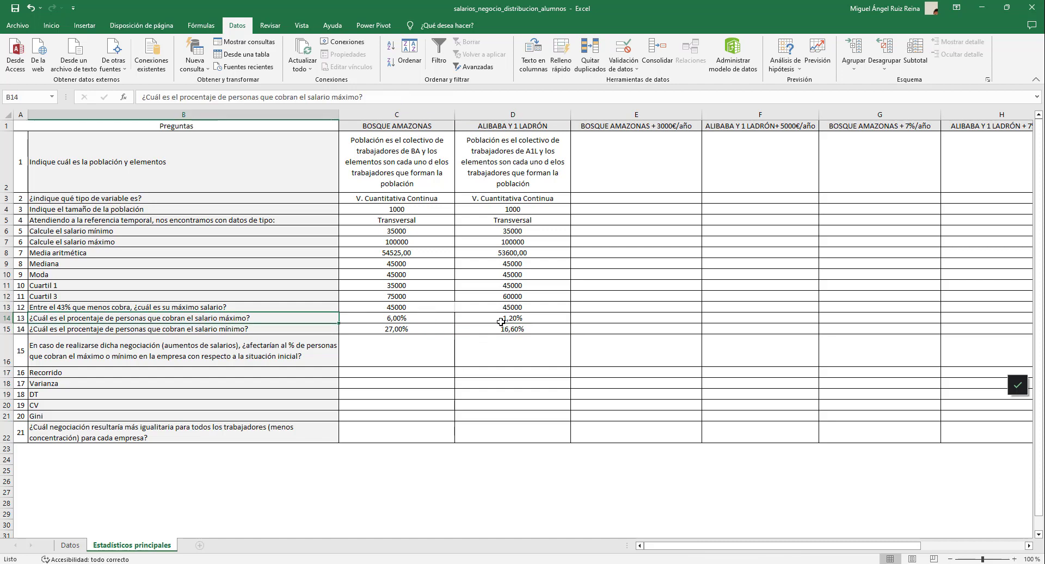
click(269, 337)
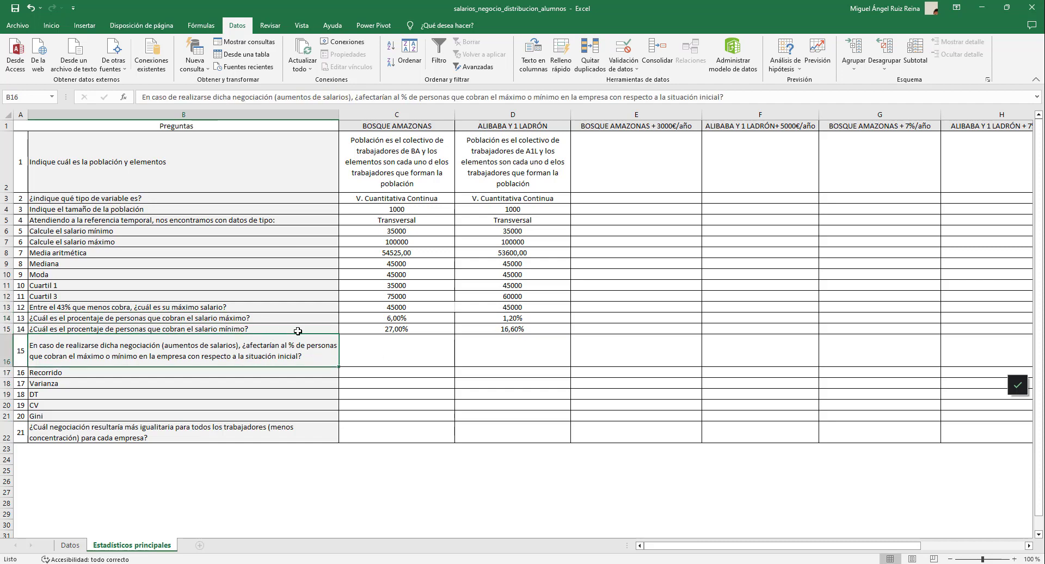
click(510, 330)
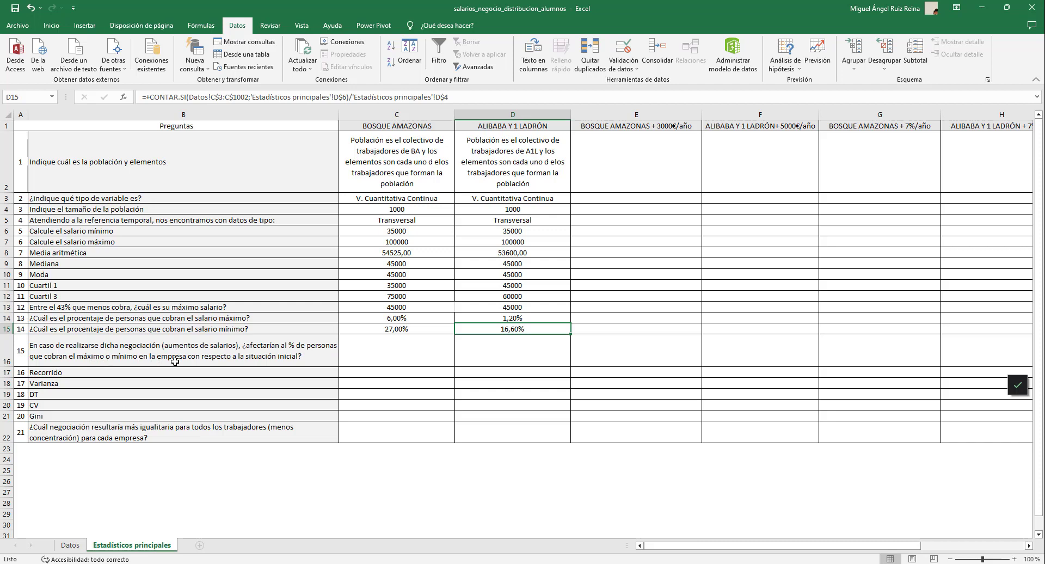
Step: Shade C16:D16, the initial-situation cells of question 15, with a light gold fill
drag(374, 352, 490, 349)
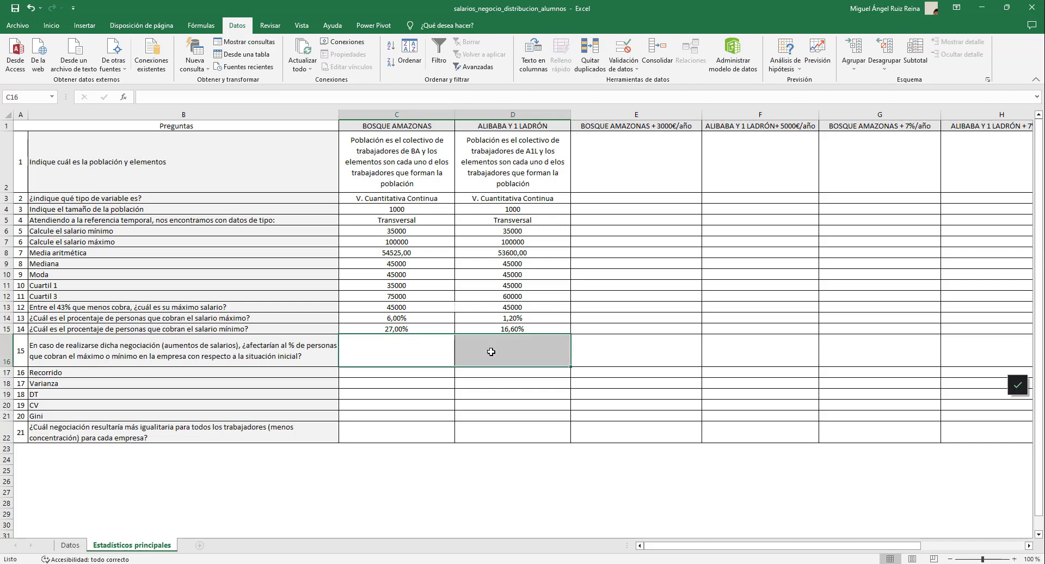
click(52, 25)
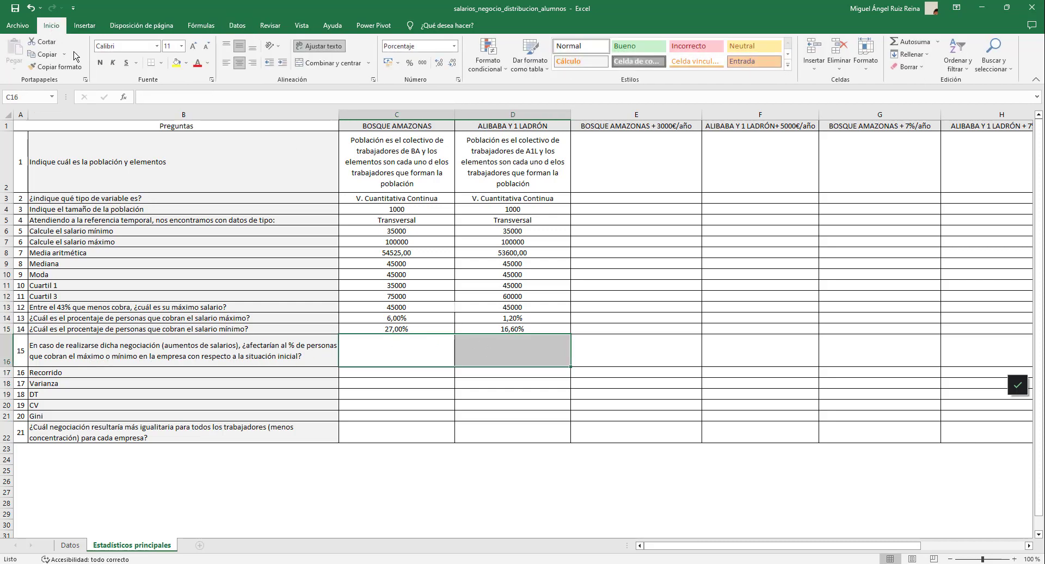
click(187, 63)
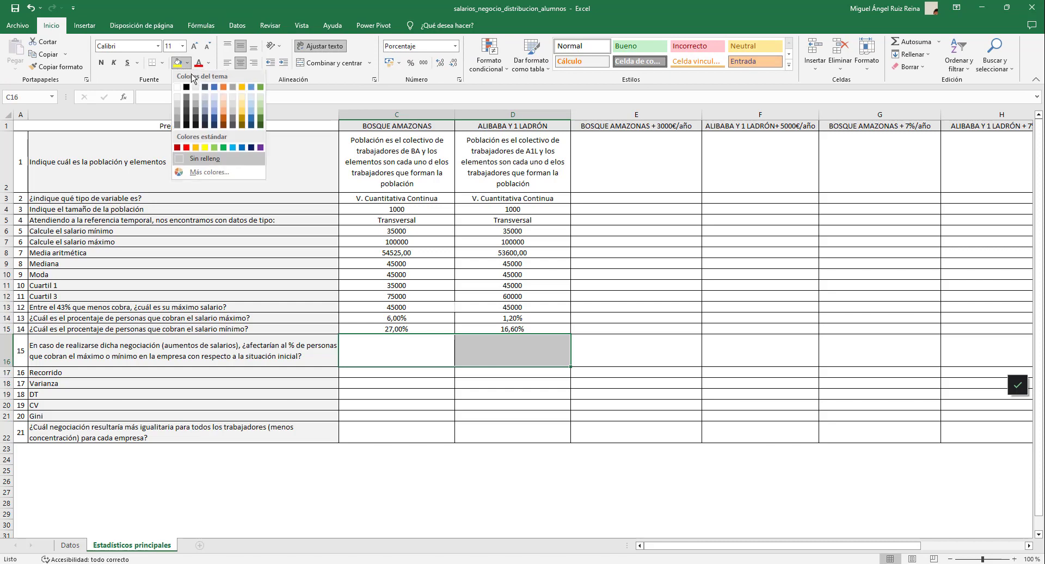
click(241, 103)
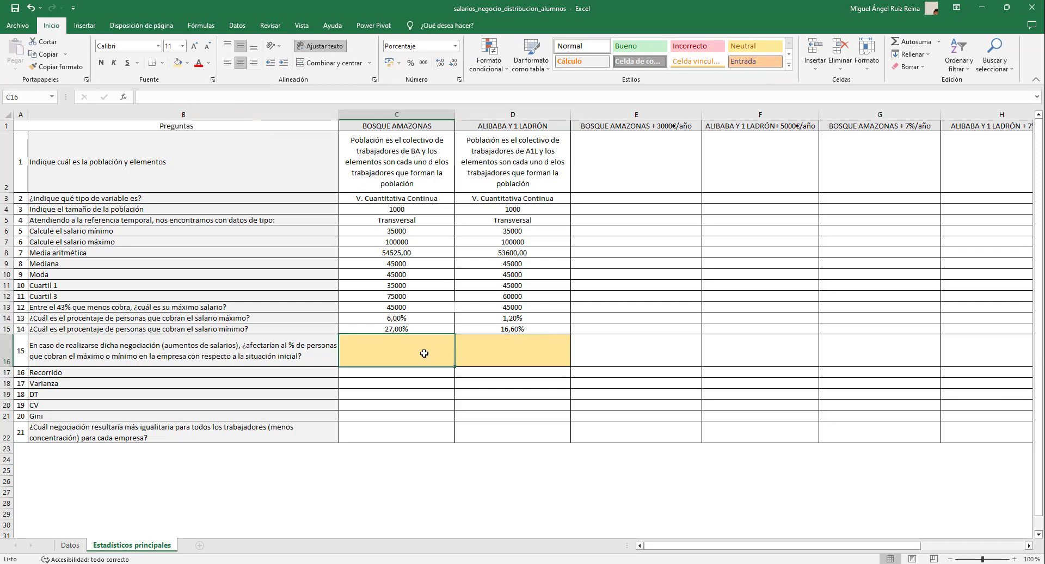
click(480, 353)
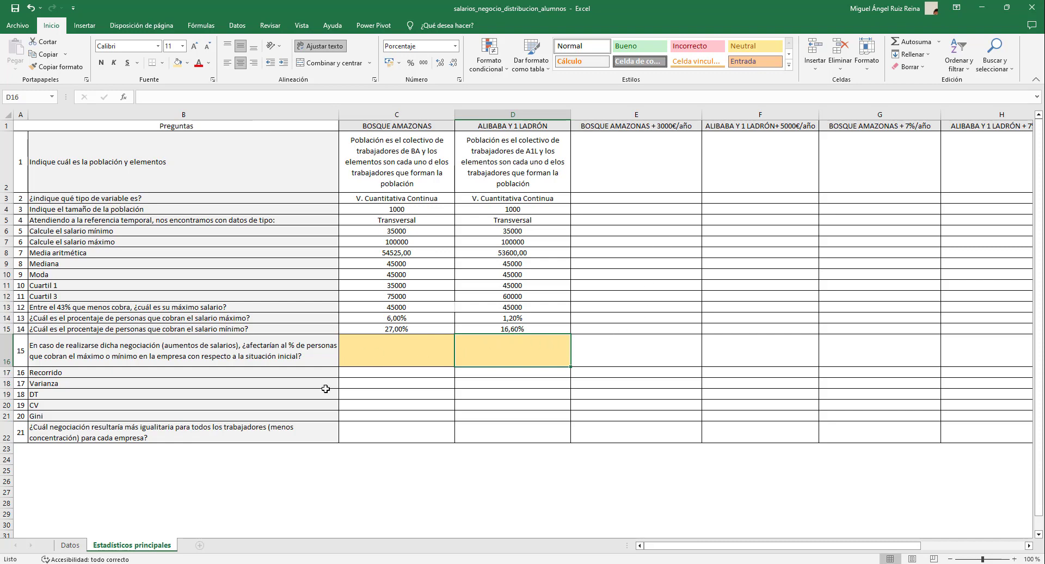
click(409, 373)
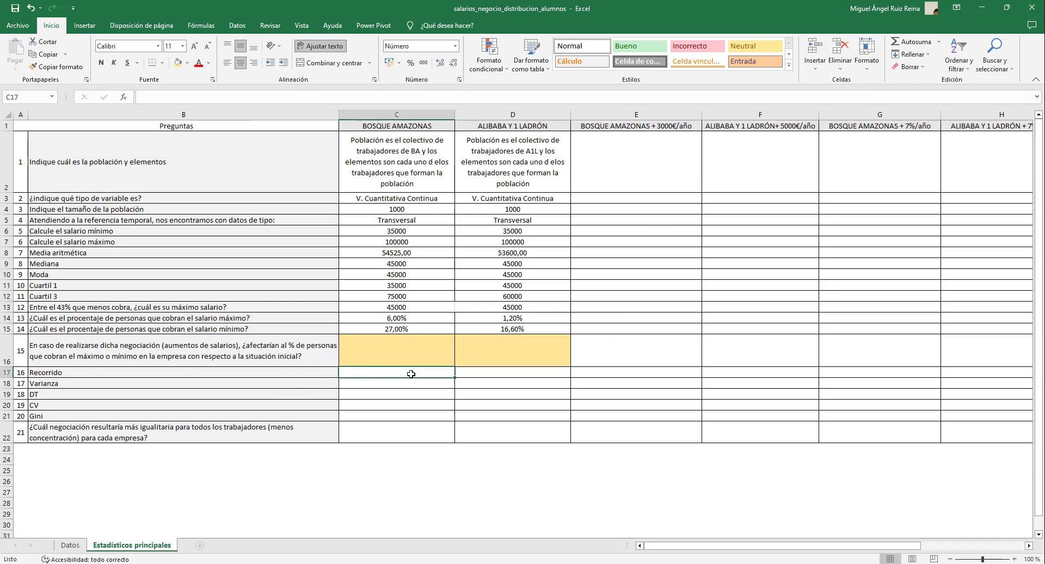
drag(381, 342, 481, 345)
click(480, 346)
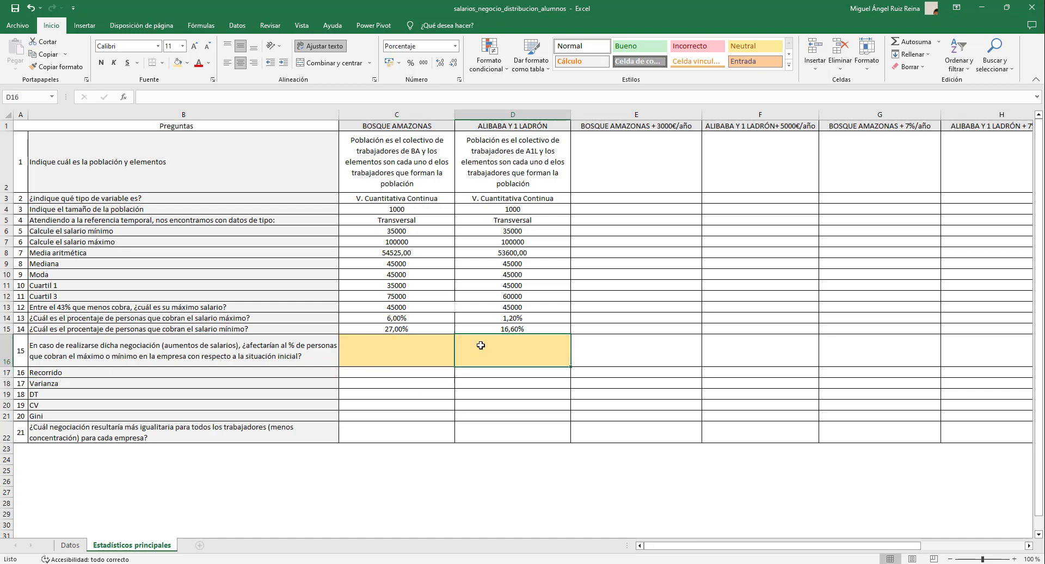
Step: Sort the table on the Datos sheet by the obs column from smallest to largest
click(642, 129)
click(70, 545)
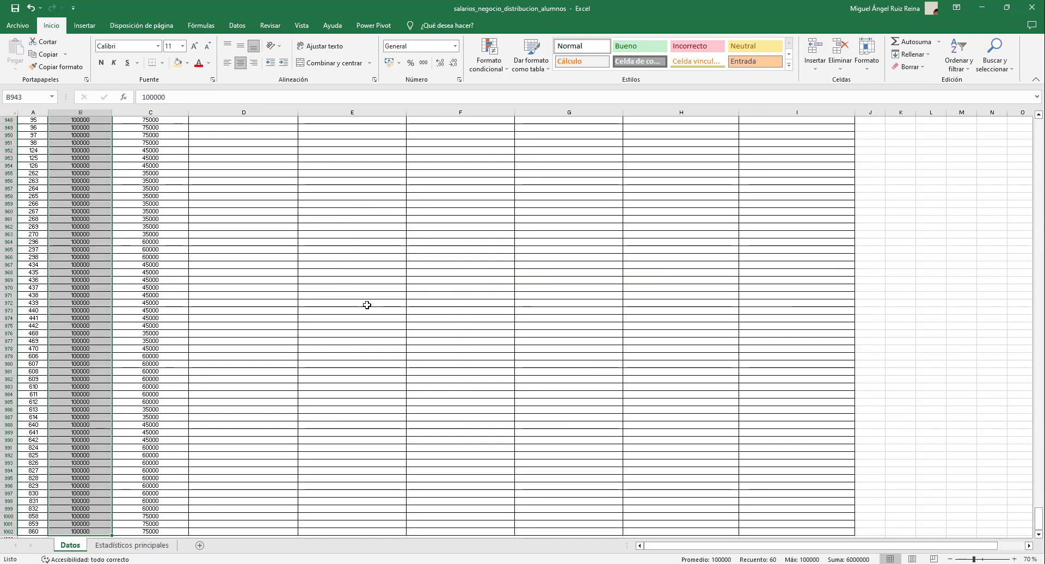
drag(1039, 520, 1039, 128)
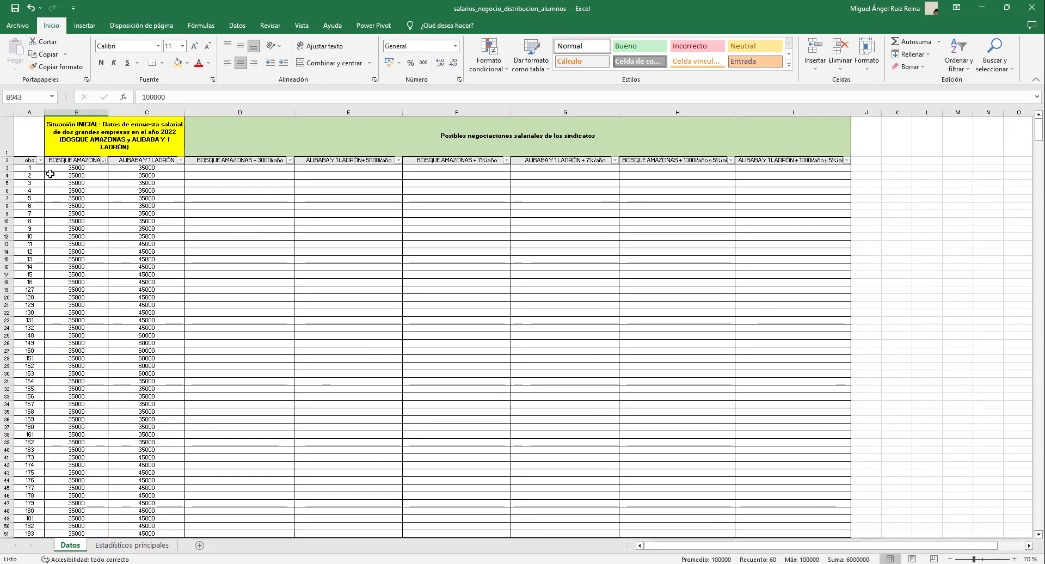
click(104, 160)
click(40, 160)
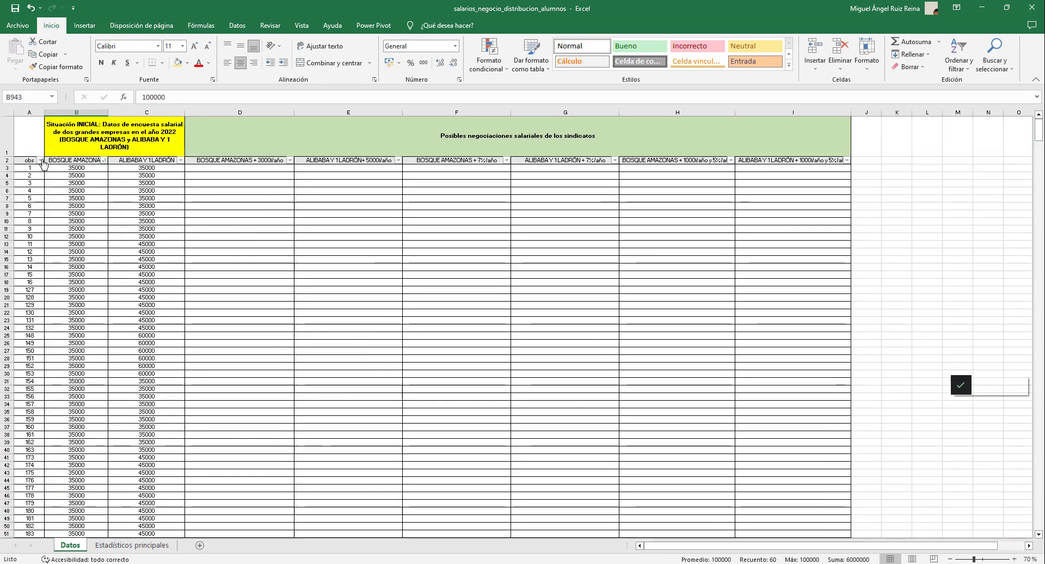
click(41, 160)
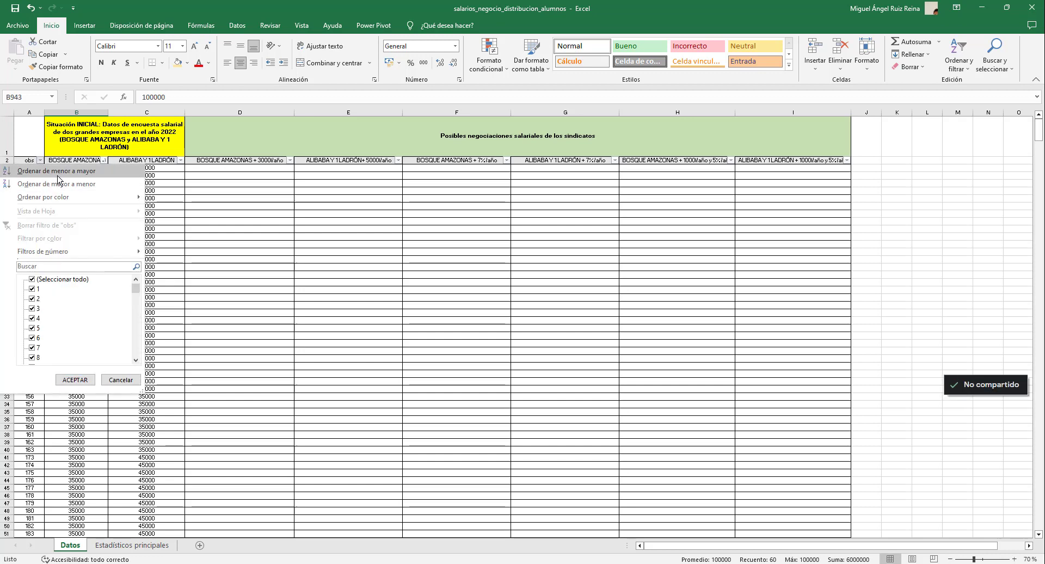
click(55, 170)
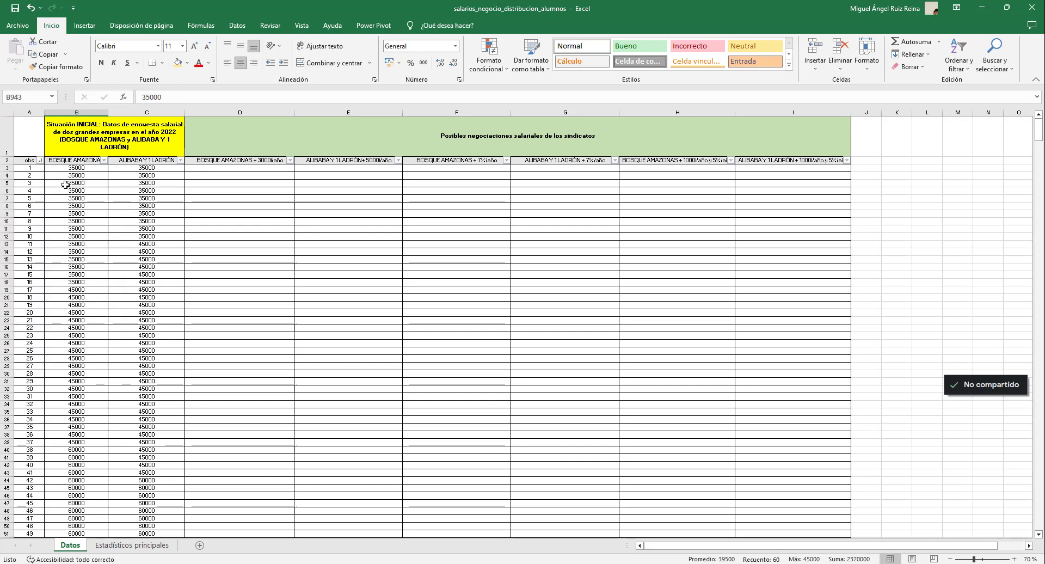
Step: Enter the formula +B3+3000 in D3 for BOSQUE AMAZONAS with a 3000 yearly raise
click(147, 170)
click(208, 169)
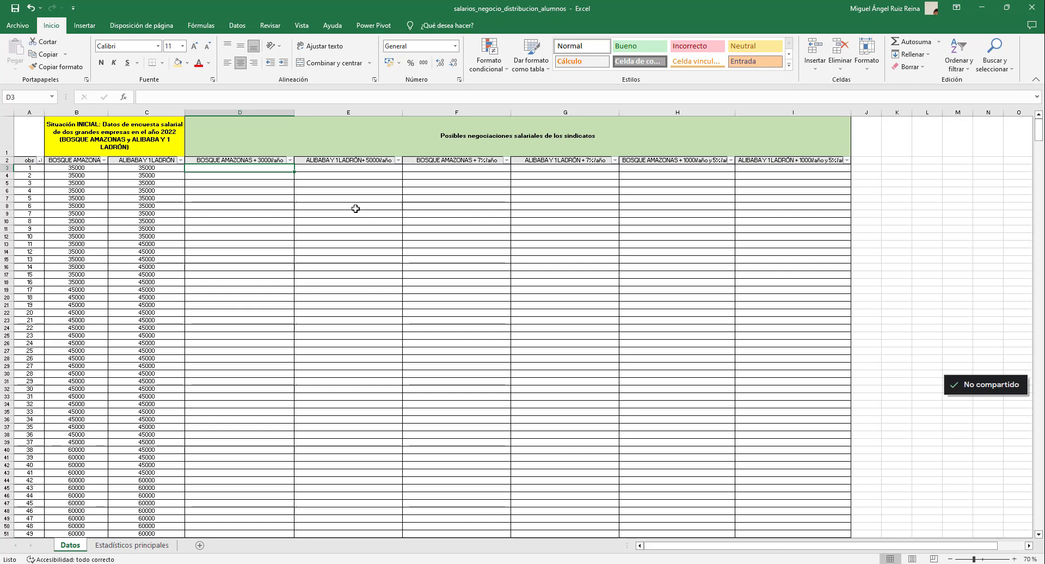
text(+)
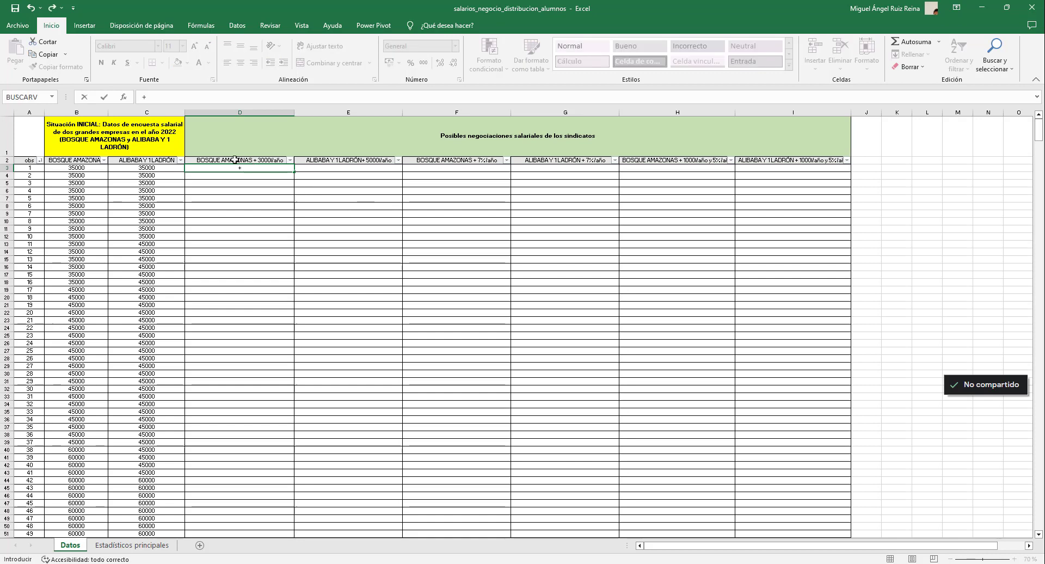
click(65, 171)
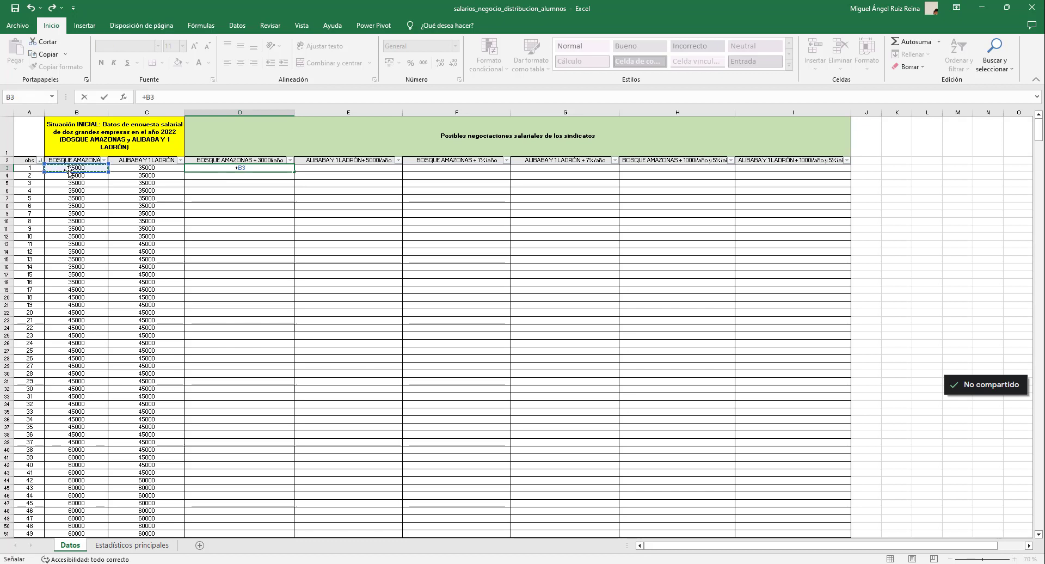
text(+)
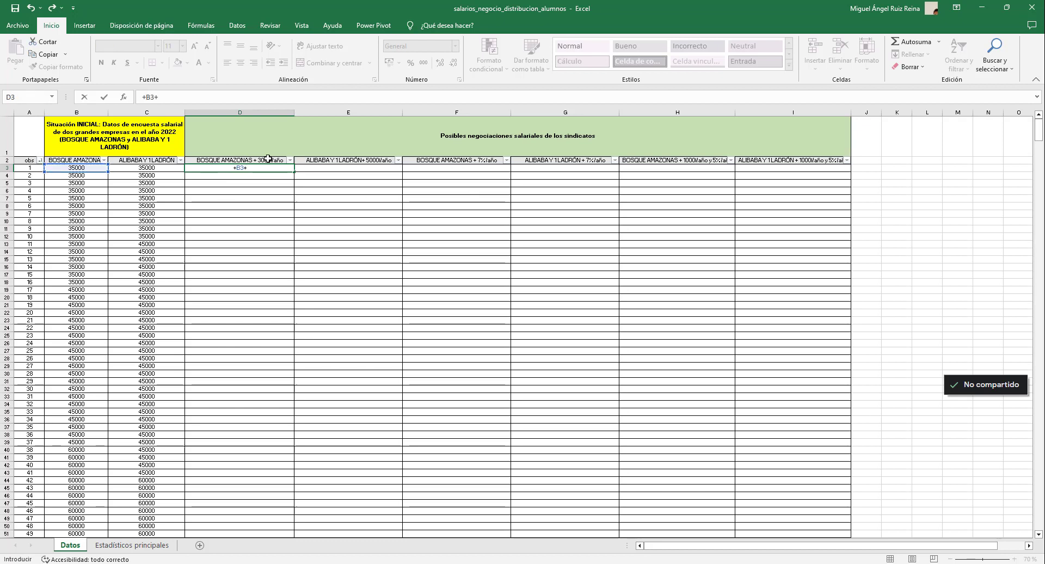
text(3000)
key(Return)
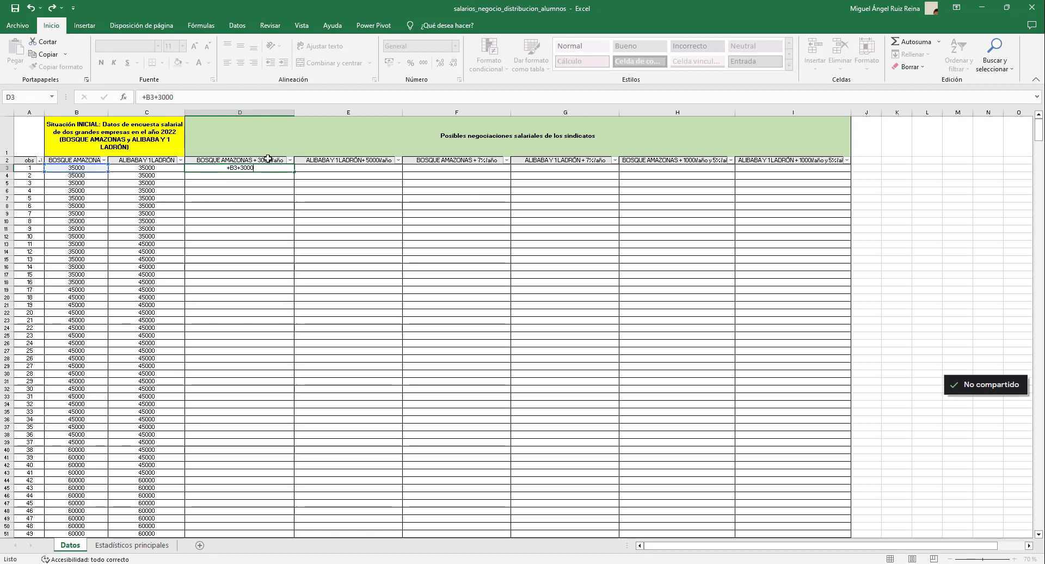
Step: Fill the D3 raise formula down column D for all the observations
click(240, 168)
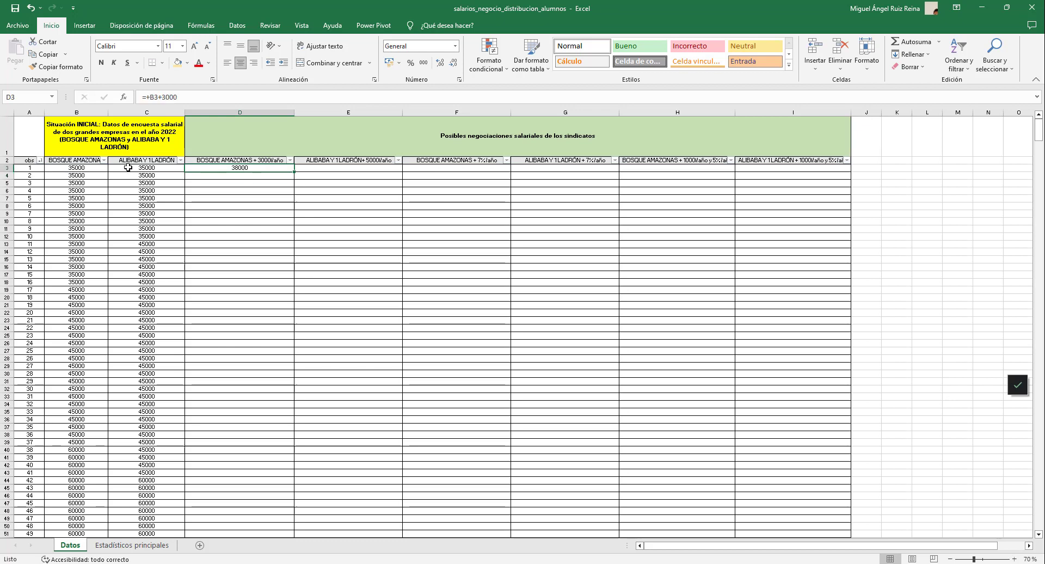
click(84, 168)
click(240, 169)
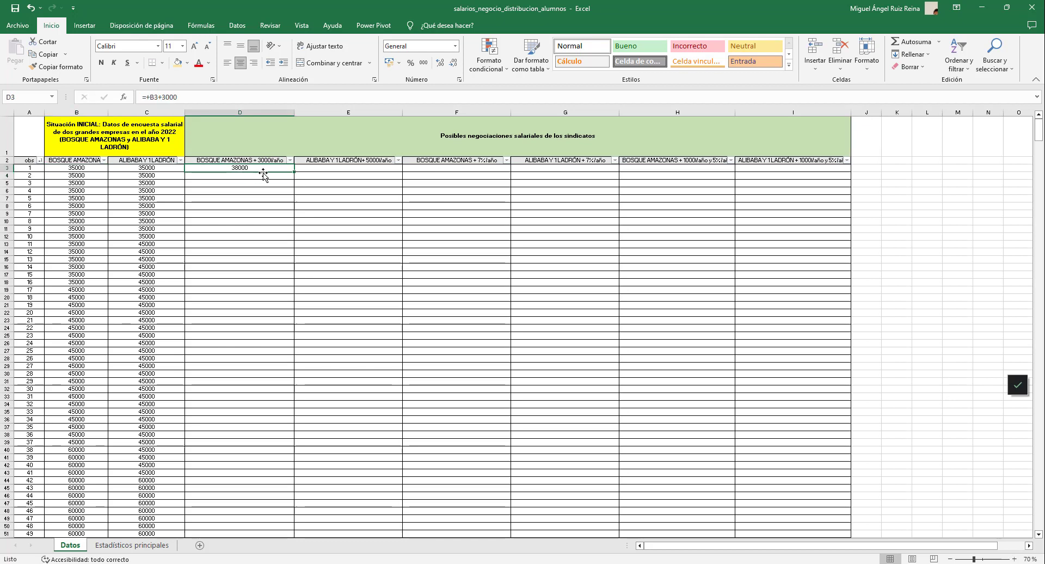
double_click(295, 172)
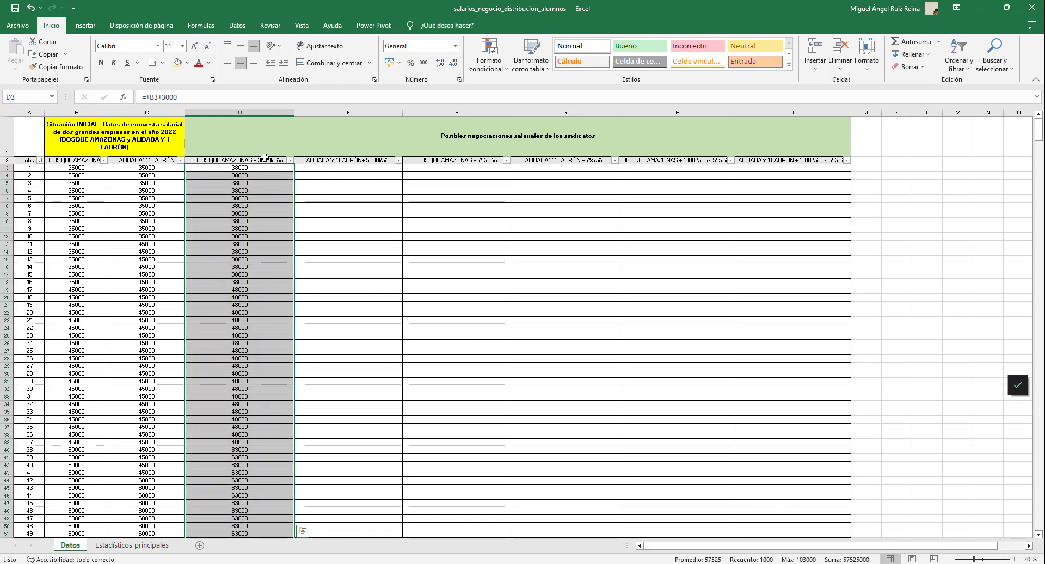
Step: Enter +C3+5000 in E3 for ALIBABA Y 1 LADRÓN with a 5000 yearly raise and fill it down column E
click(334, 168)
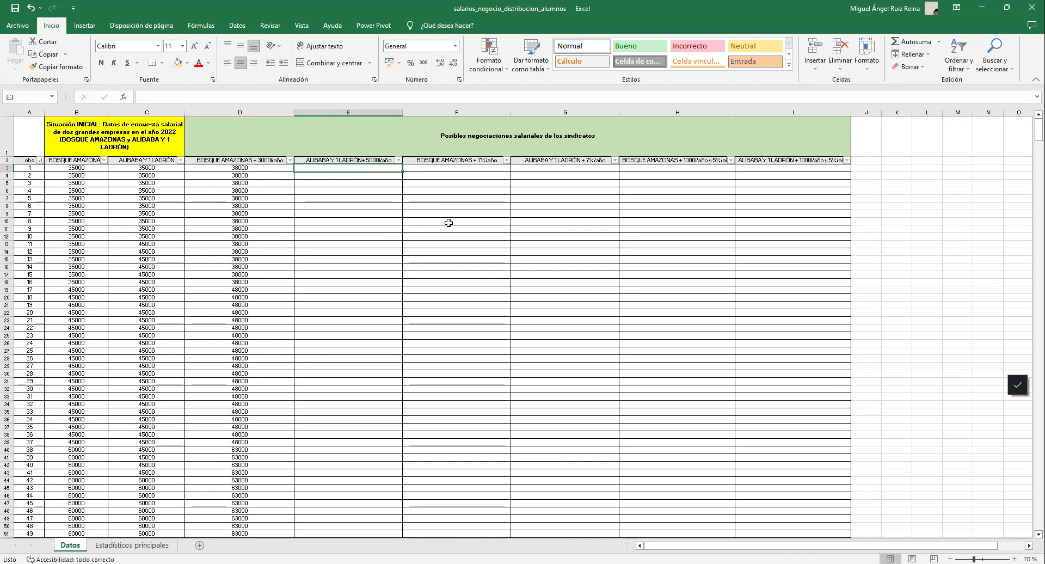
text(+)
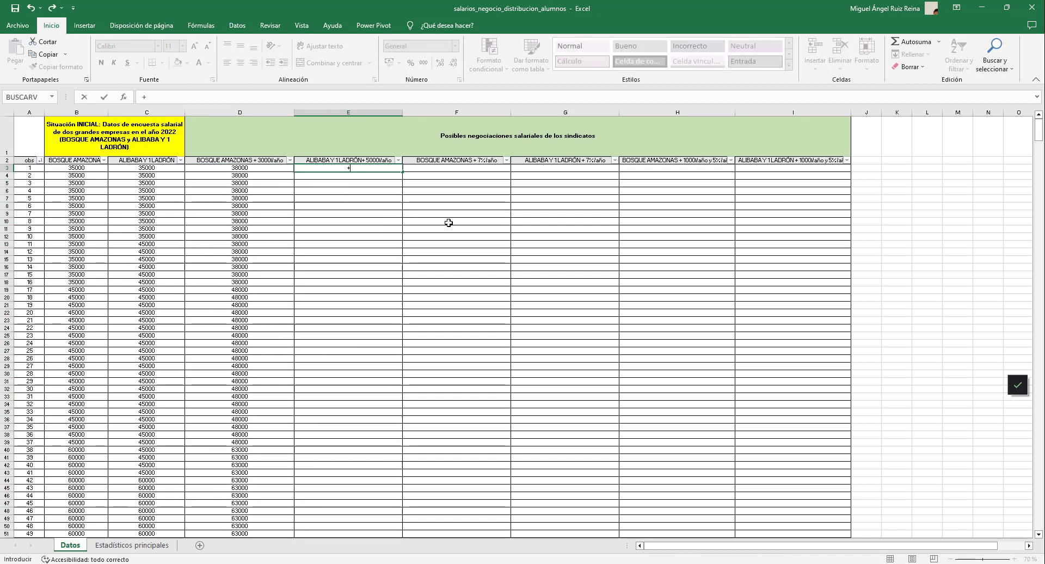
click(157, 169)
text(+)
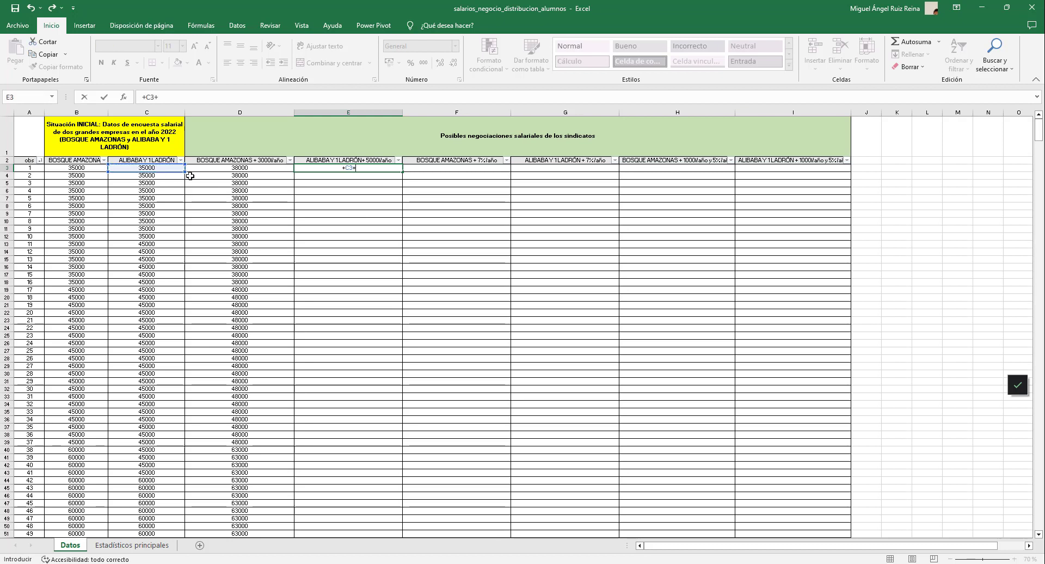
text(5000)
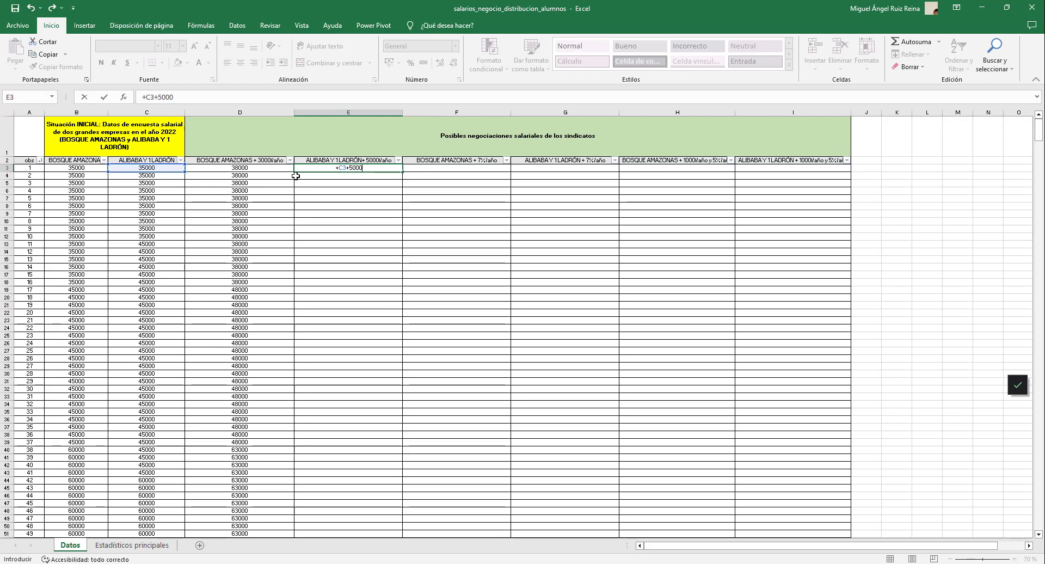
key(Return)
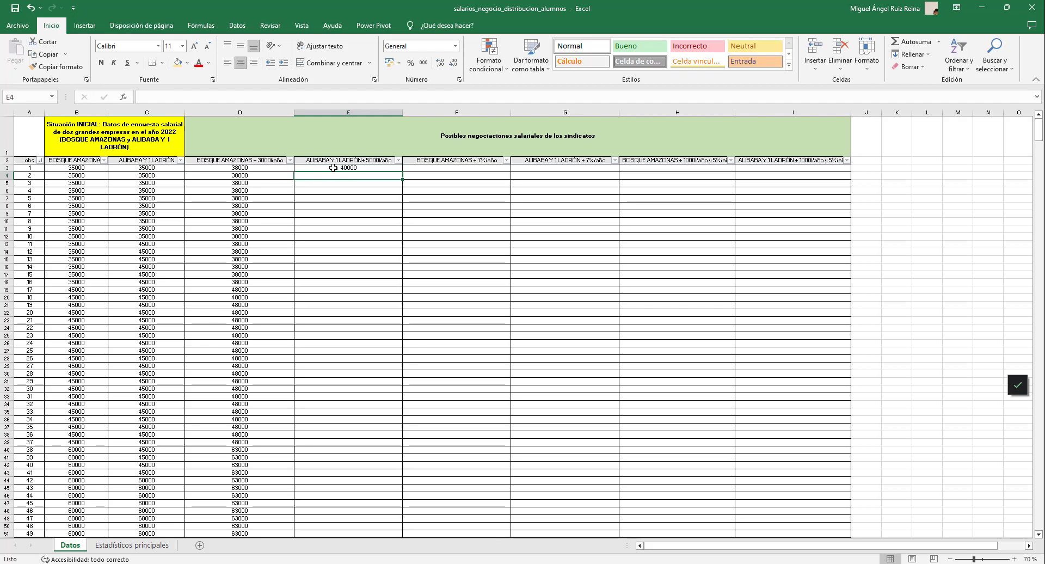
click(351, 168)
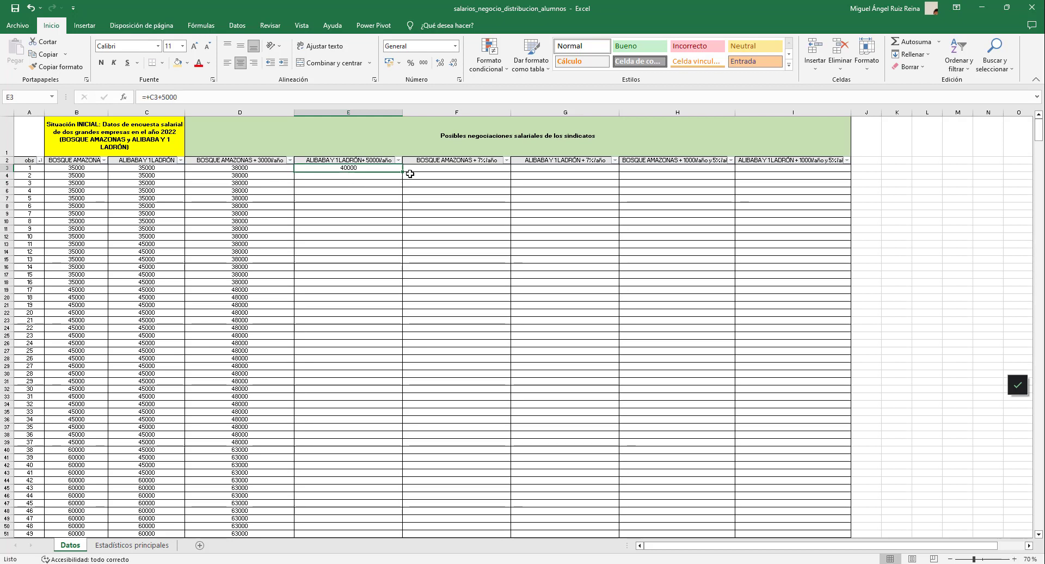
double_click(405, 173)
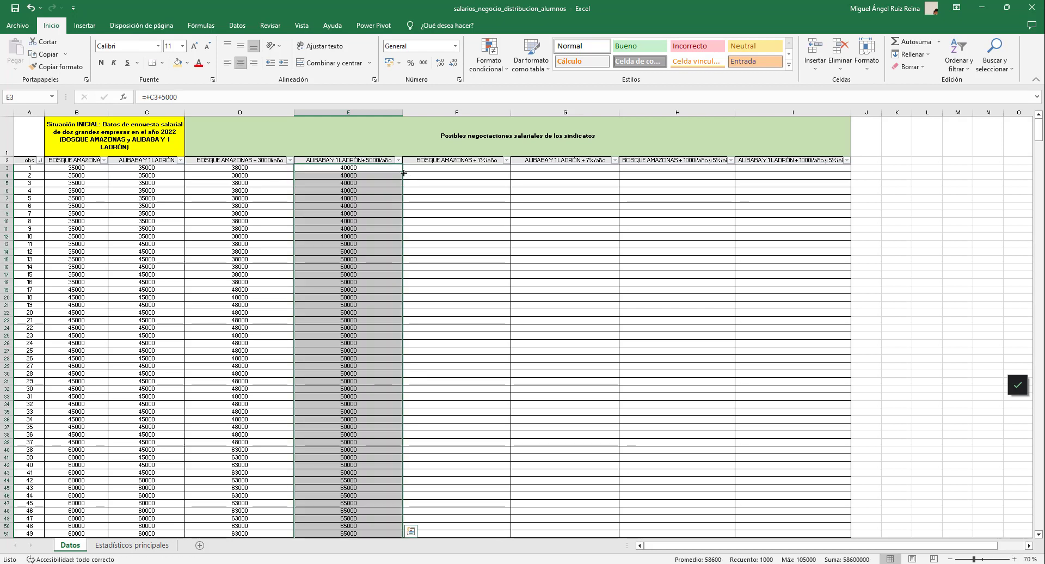
Step: Enter +B3*1,07 in F3 for the BOSQUE AMAZONAS 7% raise and fill it down column F
click(443, 167)
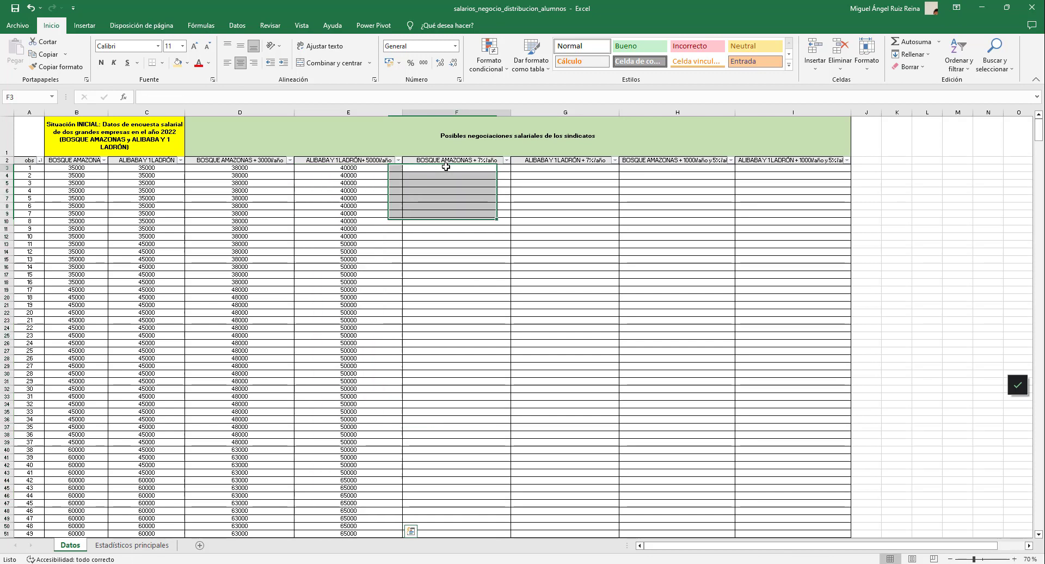
text(+)
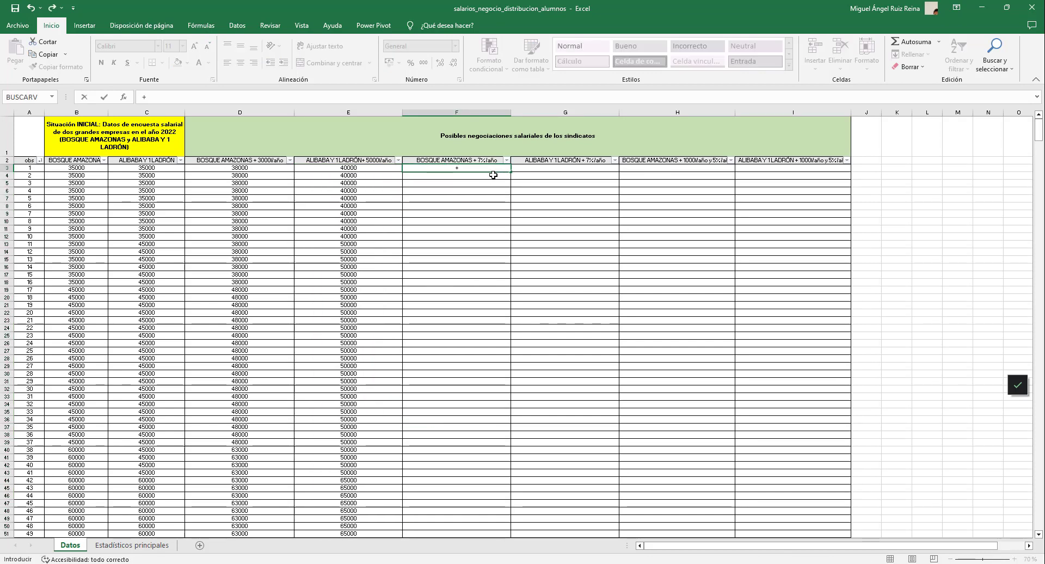
click(76, 170)
text(*)
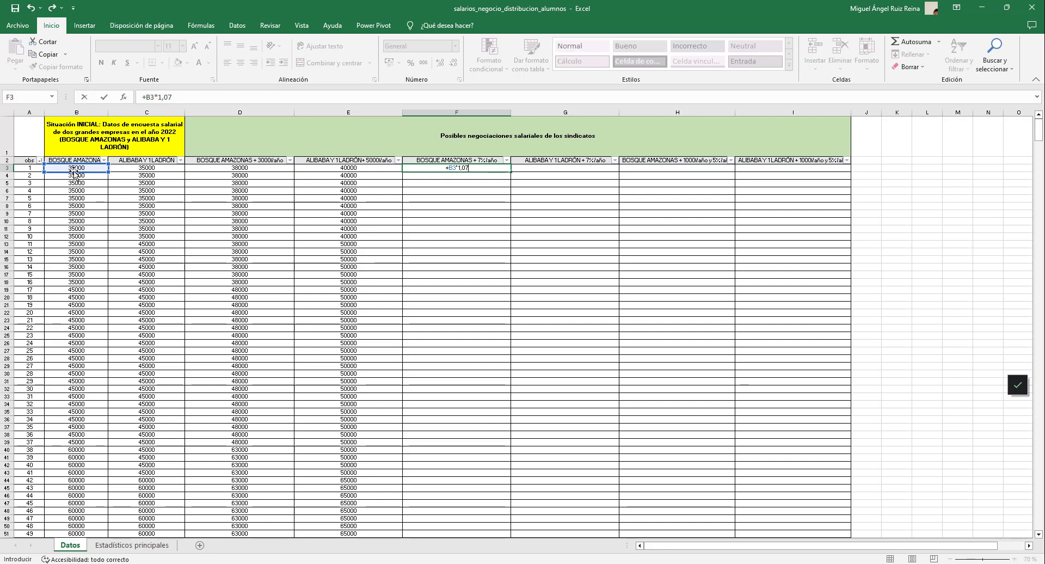
key(Return)
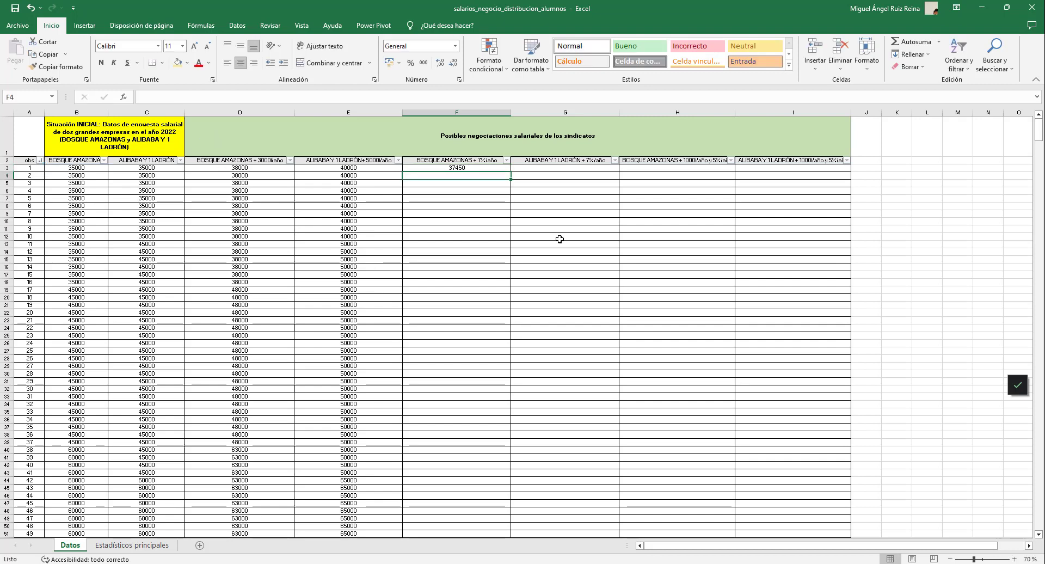
click(479, 169)
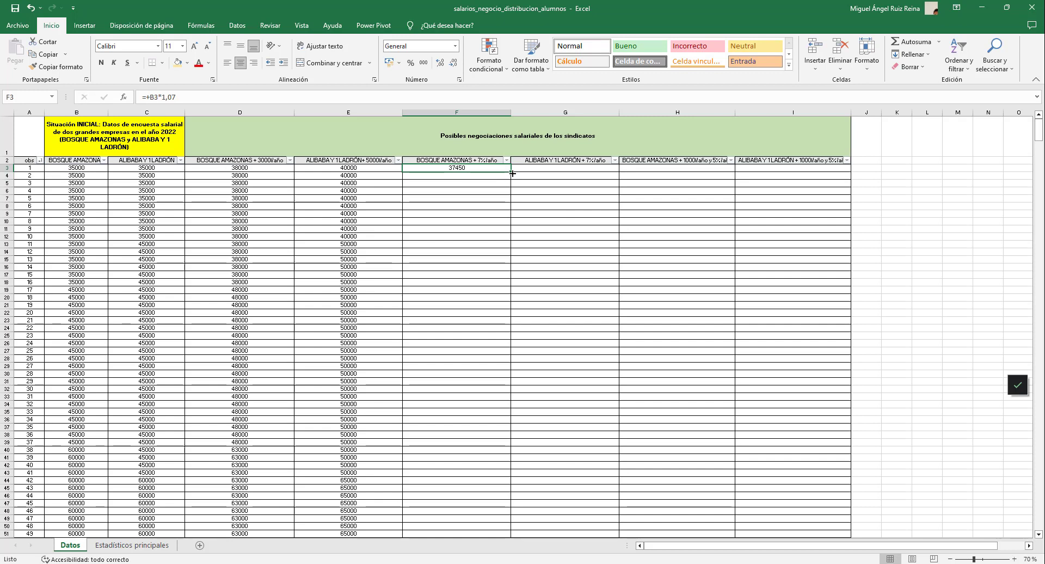
double_click(512, 172)
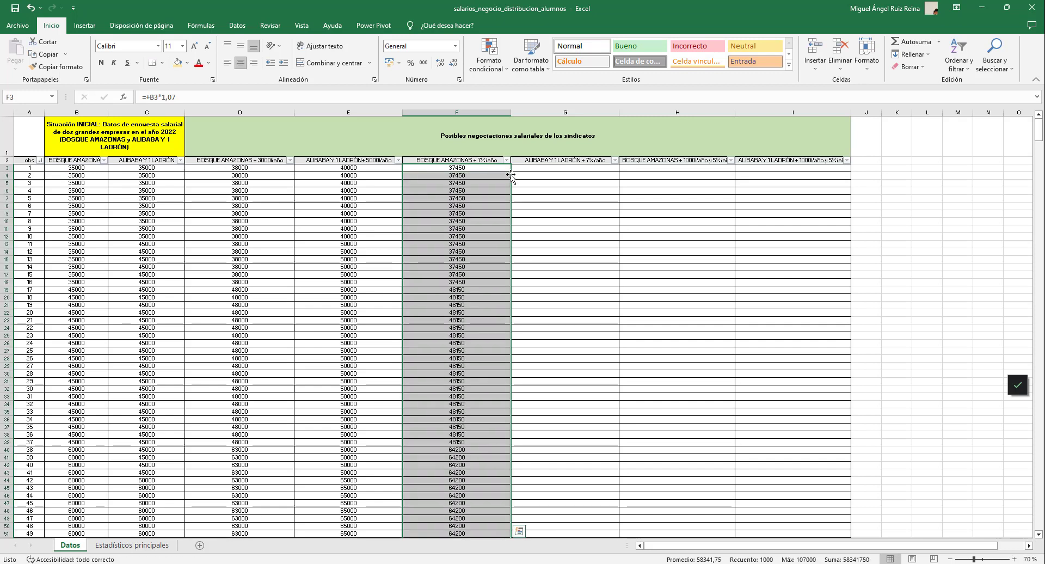
Step: Enter +C3*1,07 in G3 for the ALIBABA Y 1 LADRÓN 7% raise and fill it down column G
click(553, 168)
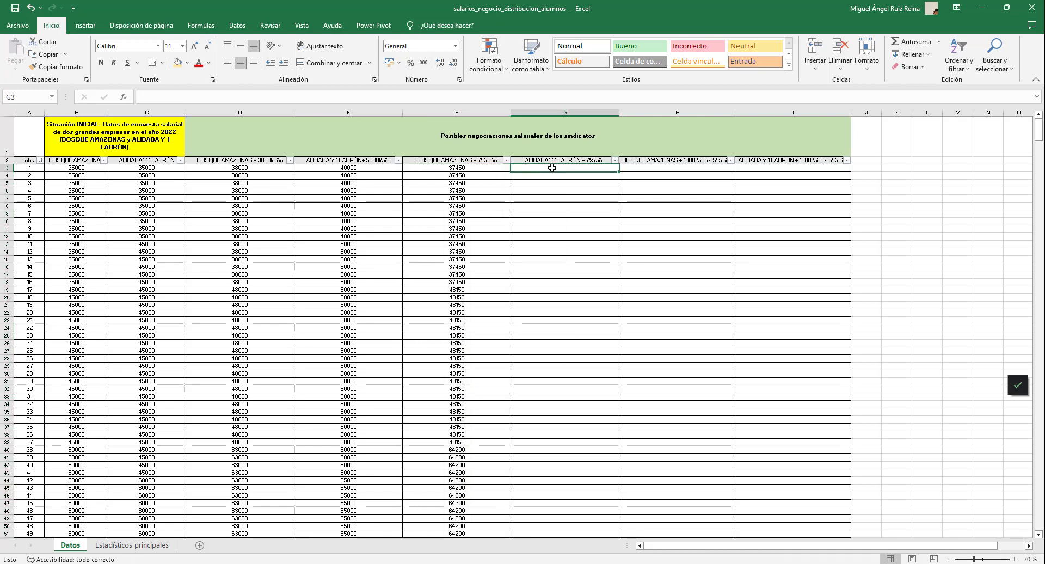
text(+)
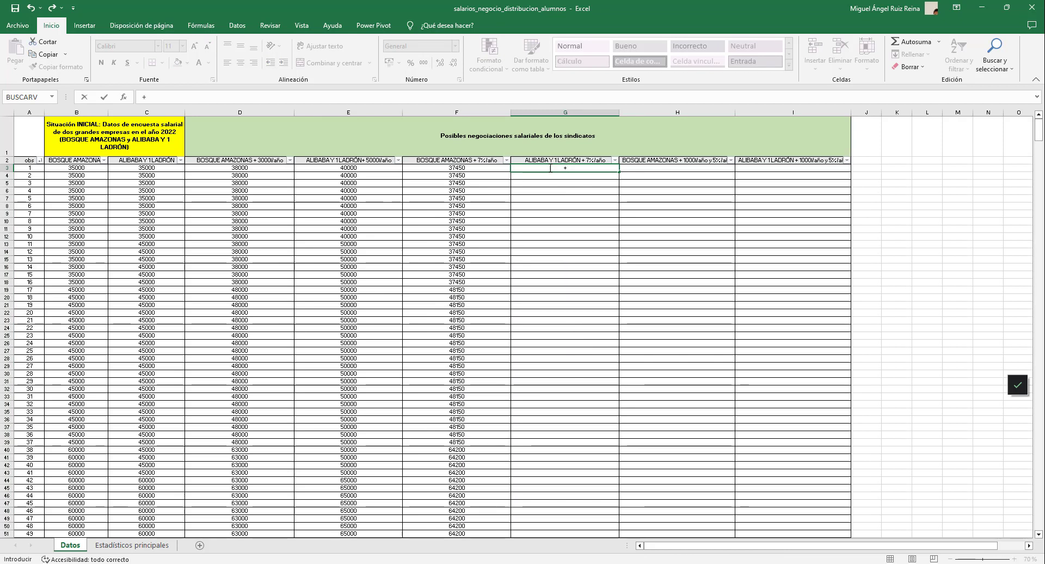
click(155, 170)
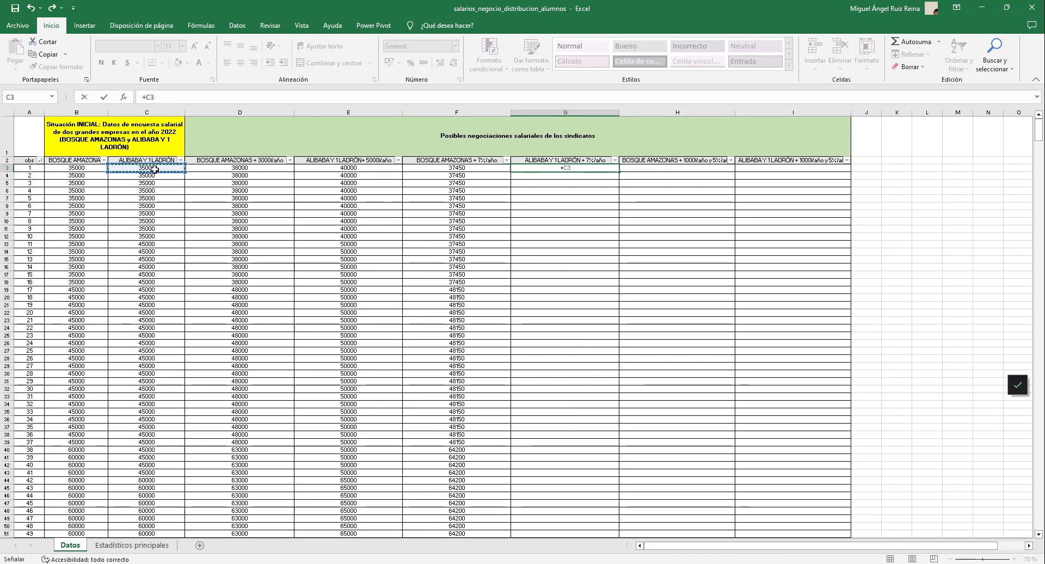
text(*)
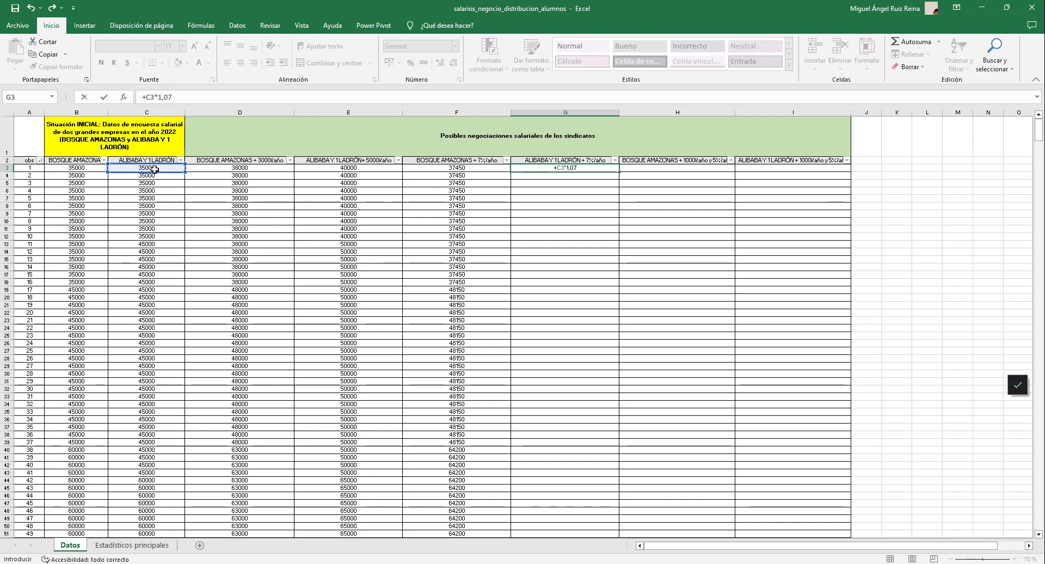
key(Return)
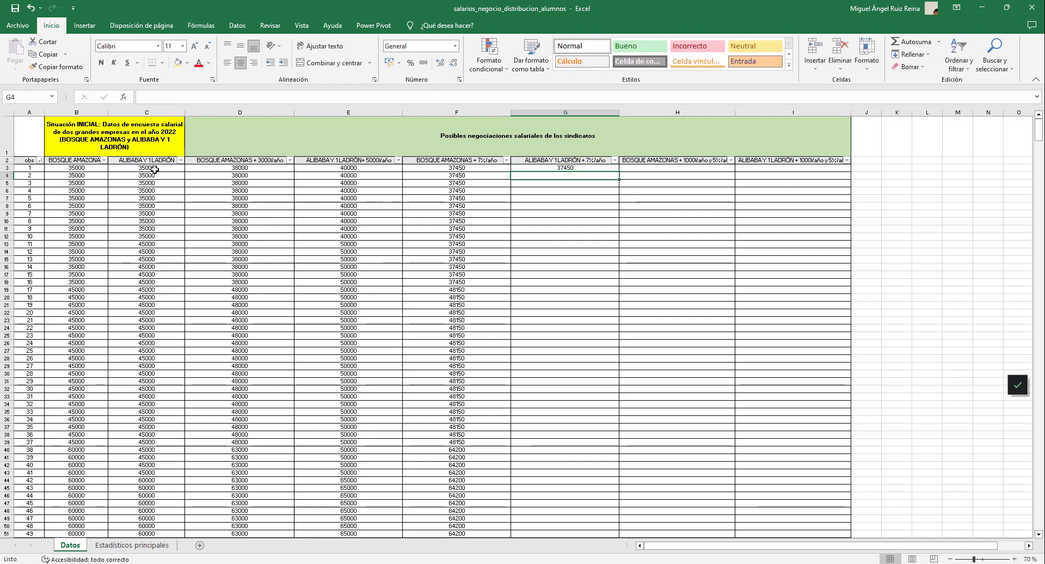
click(562, 168)
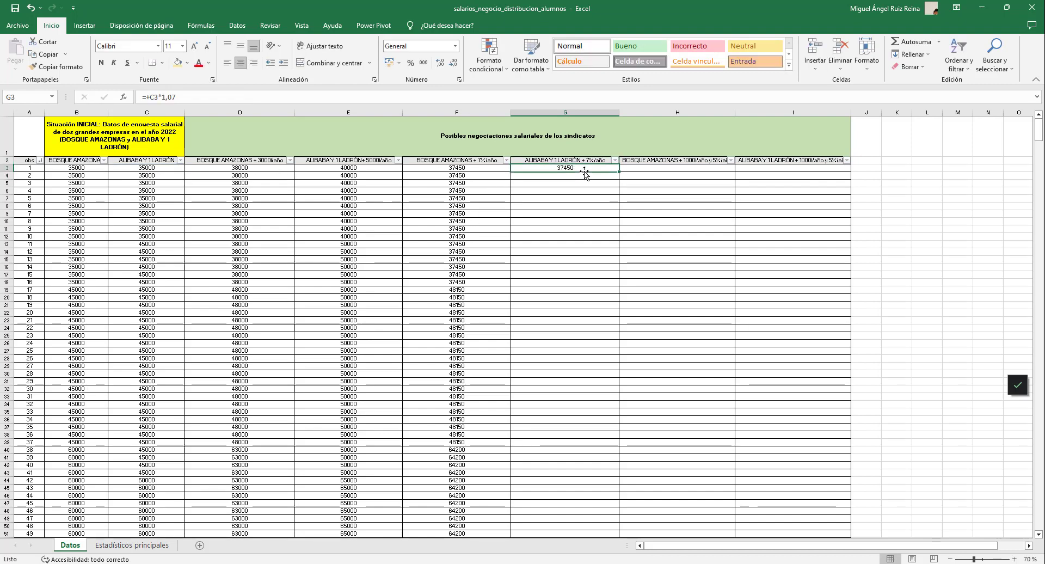
double_click(619, 172)
Step: Enter +B3*1,05+1000 in H3 for the combined BOSQUE AMAZONAS raise and fill it down column H
click(643, 168)
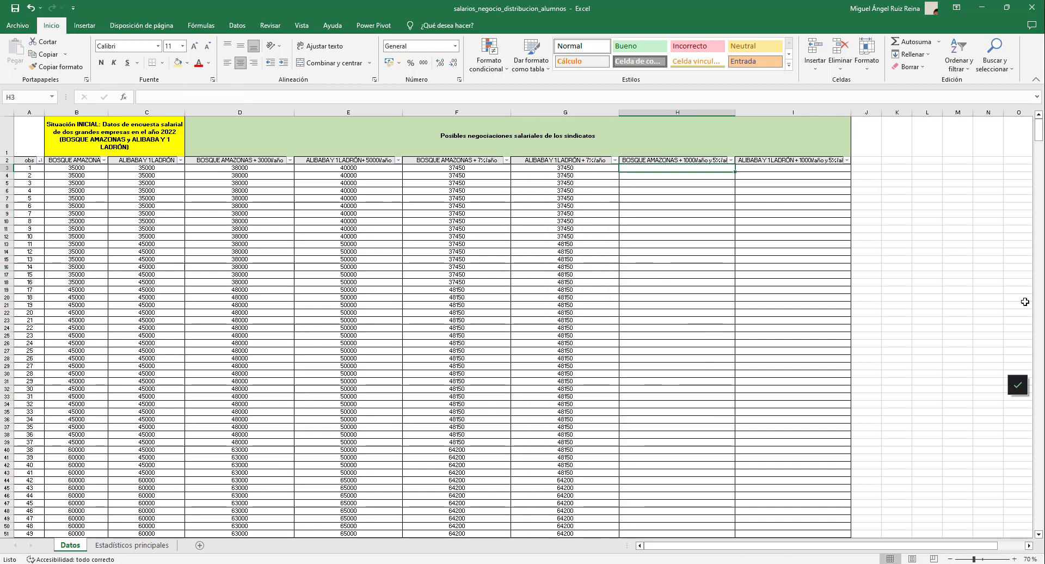
text(+)
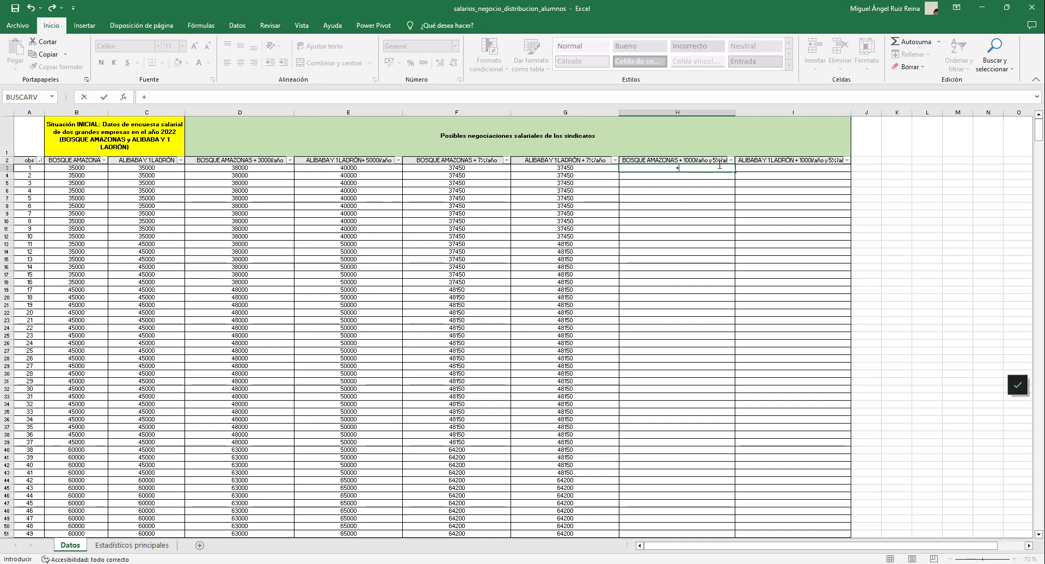
click(82, 169)
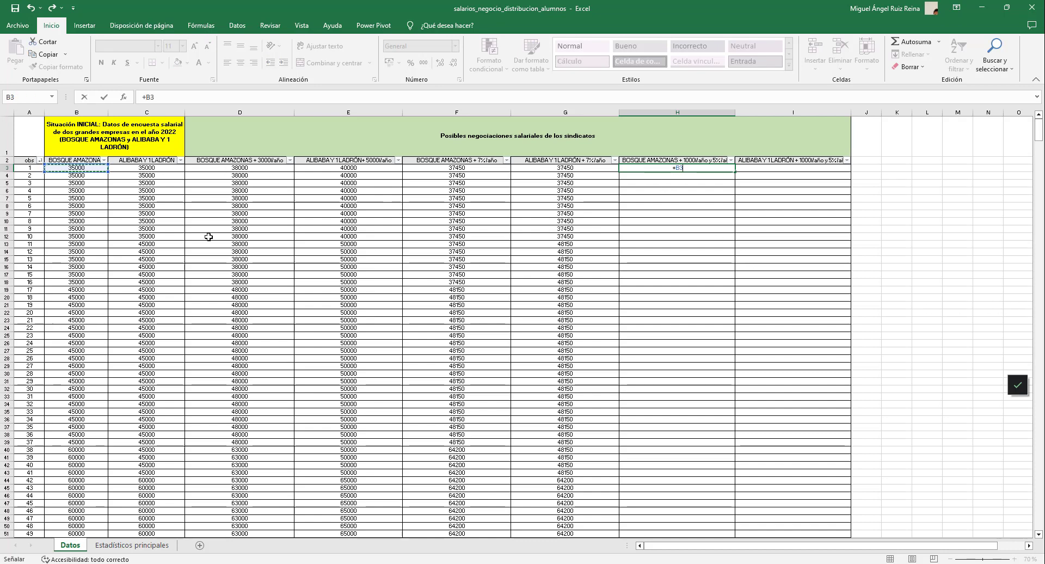
text(*)
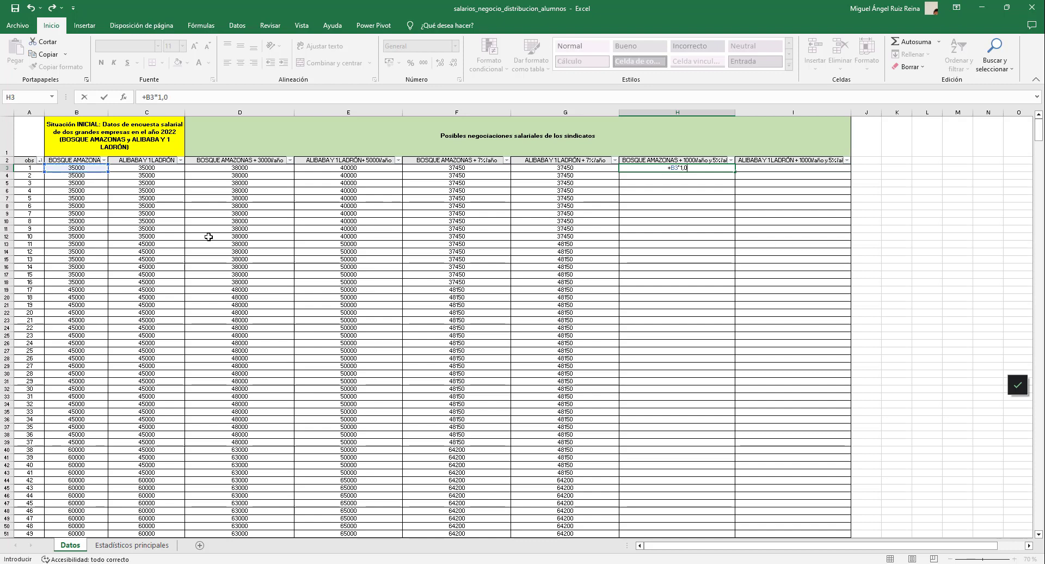
text(1,05+1000)
key(Return)
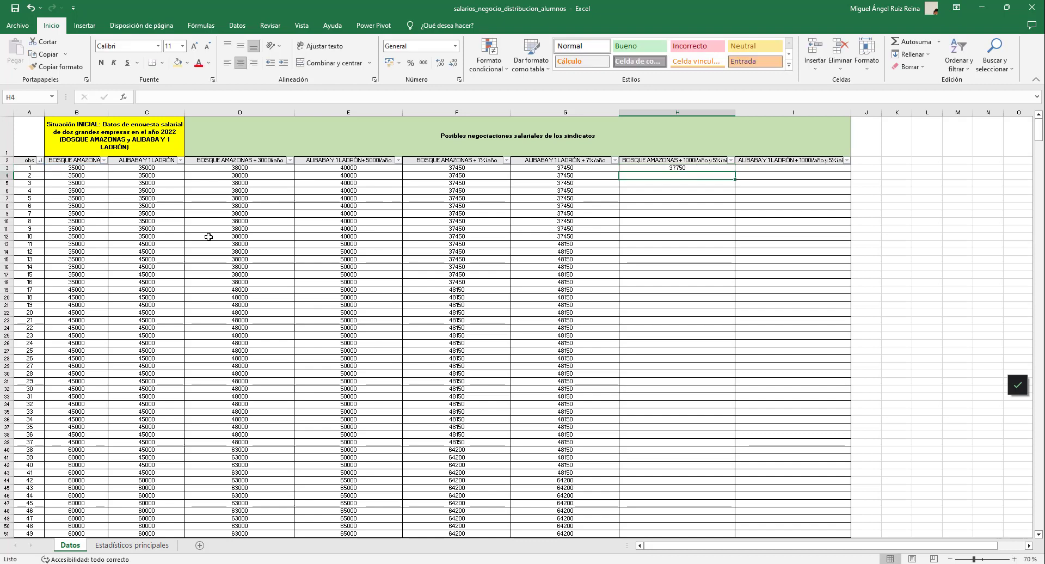
click(650, 166)
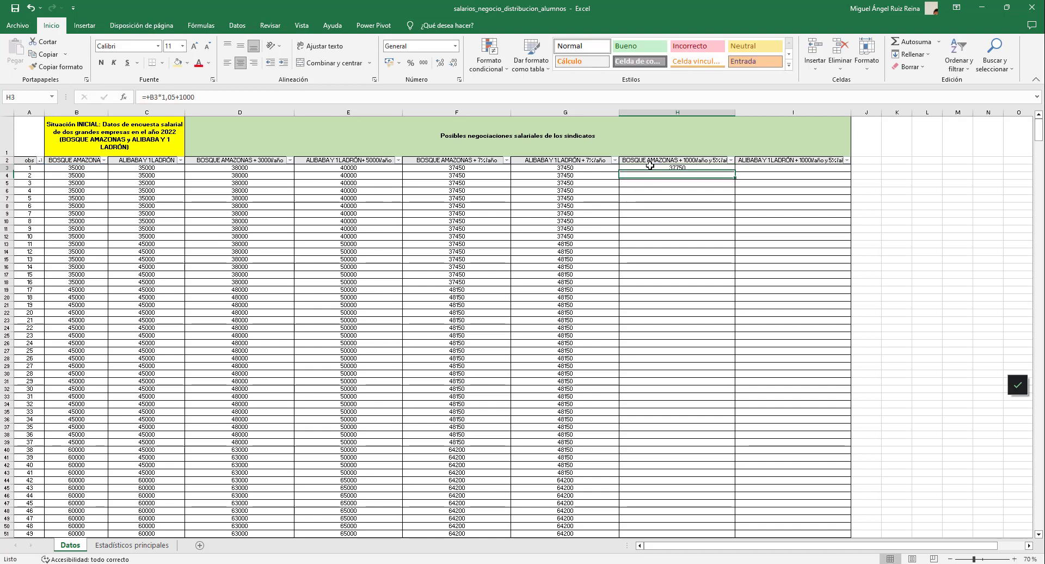
double_click(734, 177)
Step: Enter +C3*1,05+1000 in I3 for the combined ALIBABA Y 1 LADRÓN raise and fill it down column I
click(756, 168)
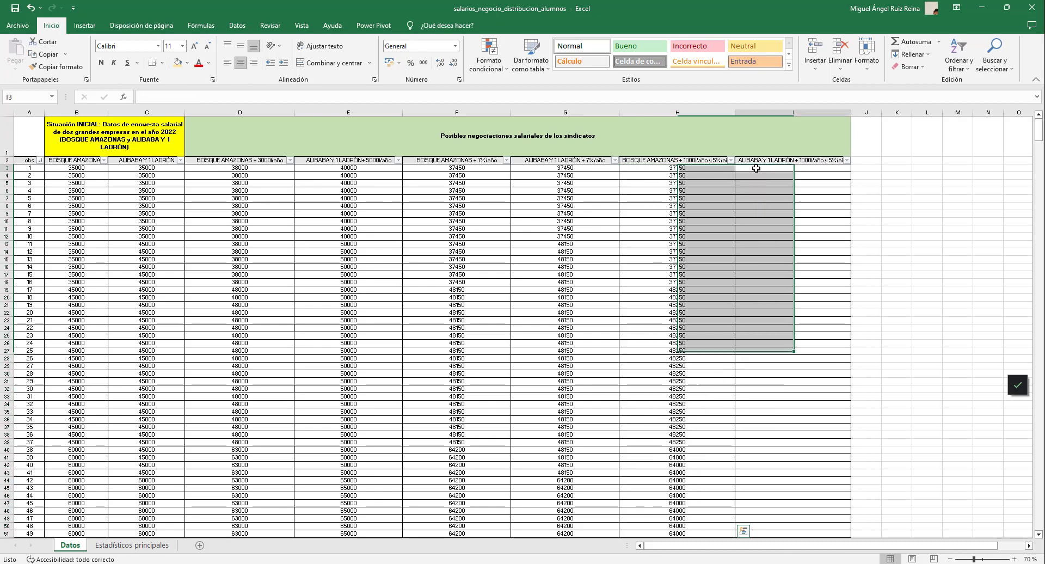
text(+)
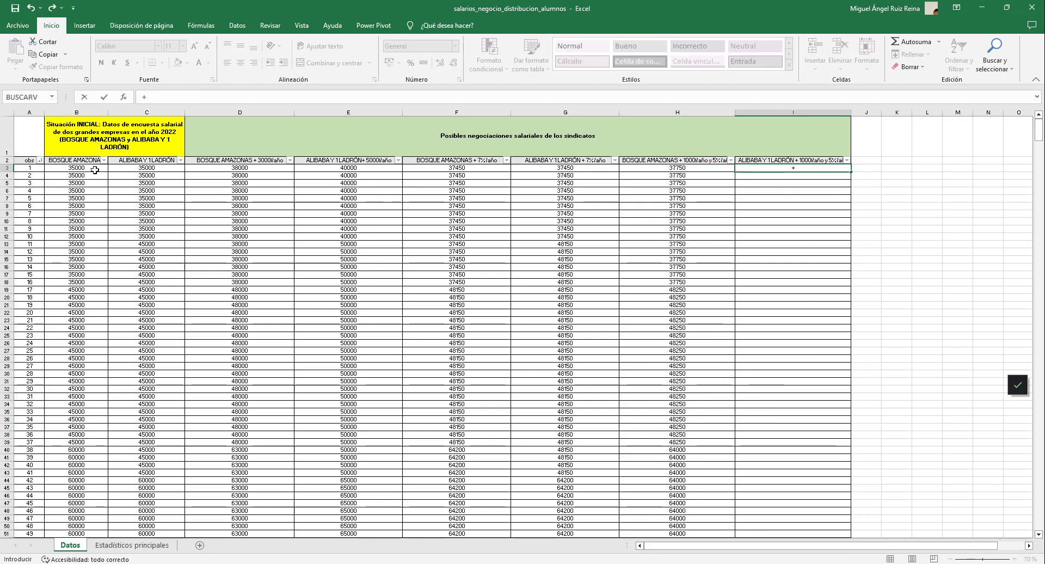
click(135, 168)
text(*)
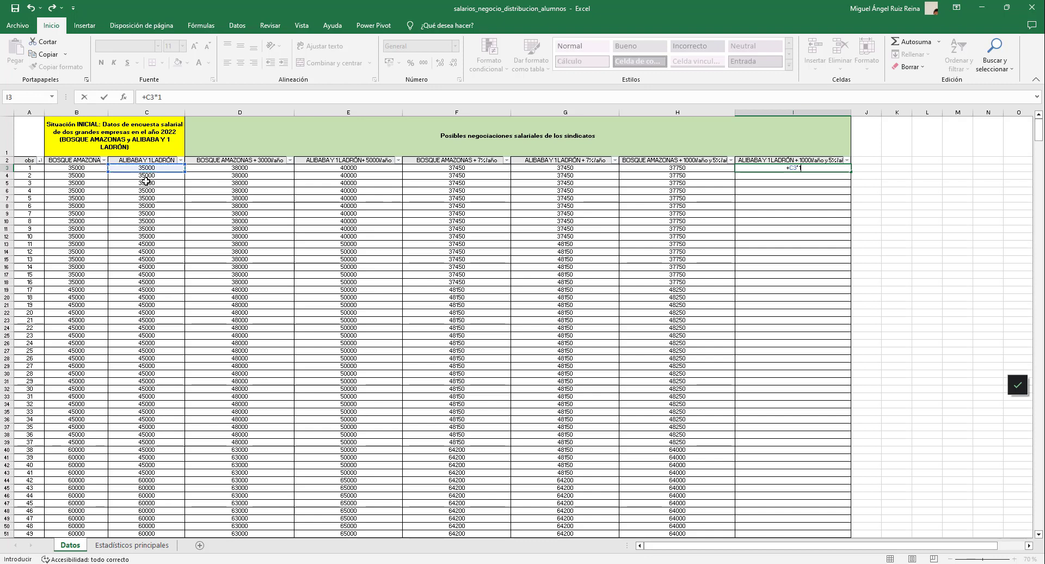
text(1,05+1000)
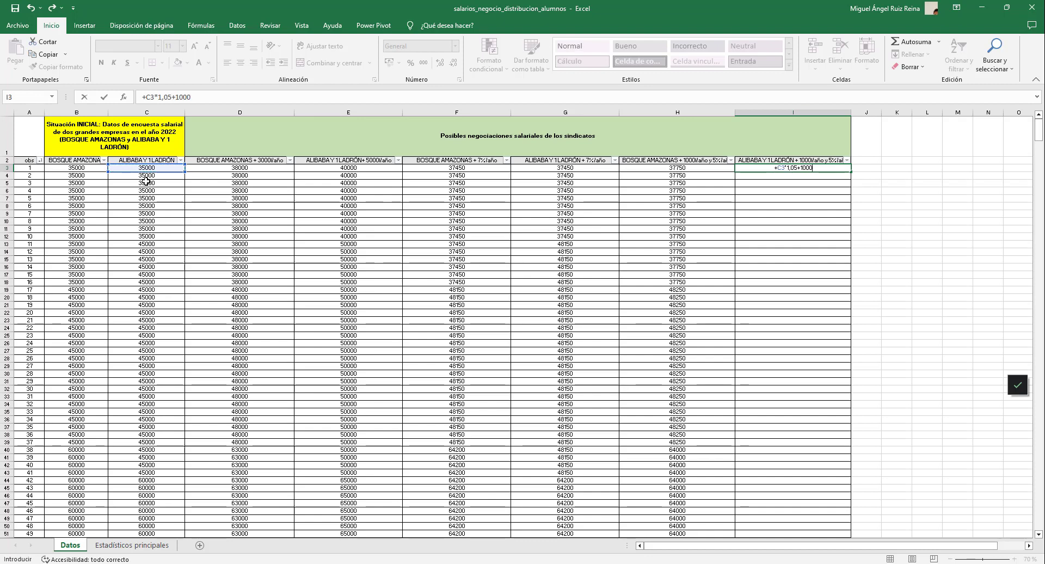
key(Return)
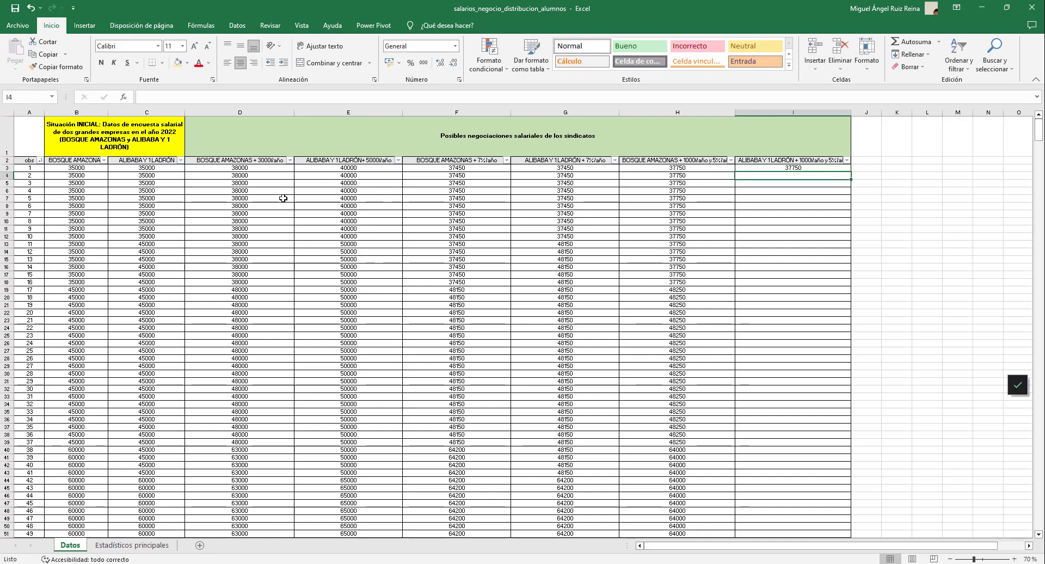
click(782, 168)
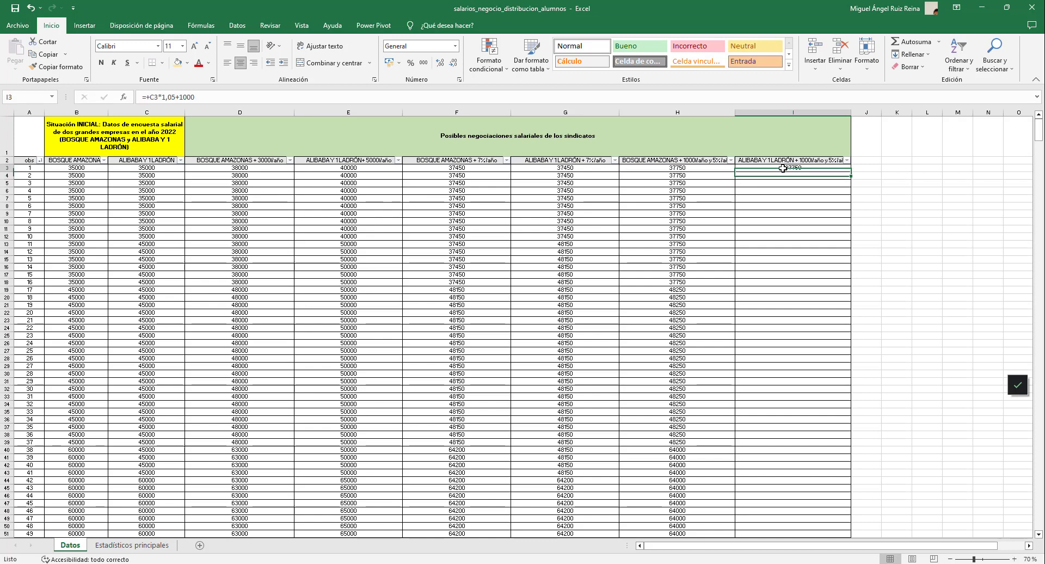
double_click(852, 173)
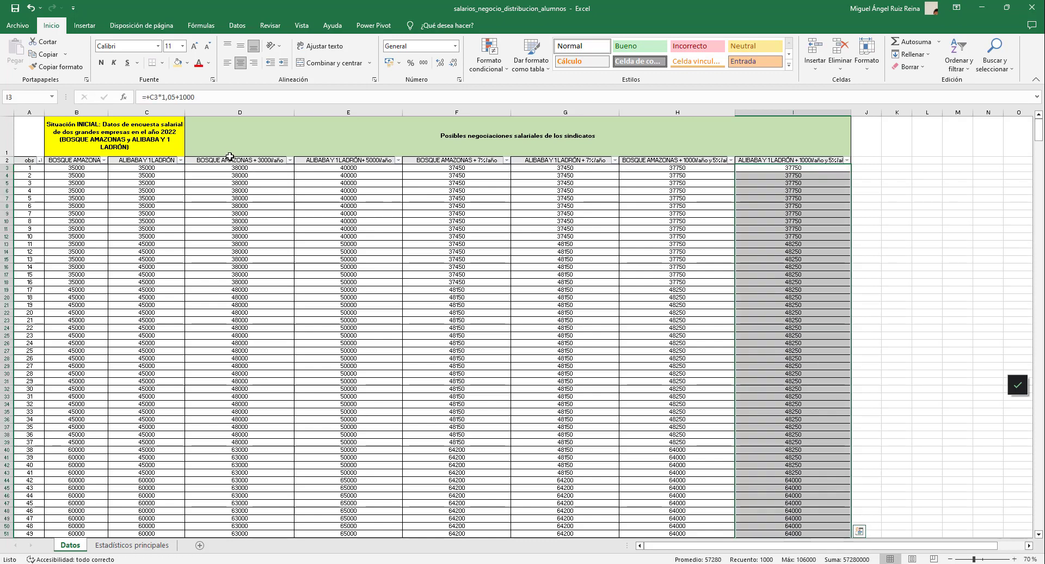
Step: Review the union negotiation headers in D2:I2 on the Datos sheet and return to the Estadísticos principales sheet
click(230, 156)
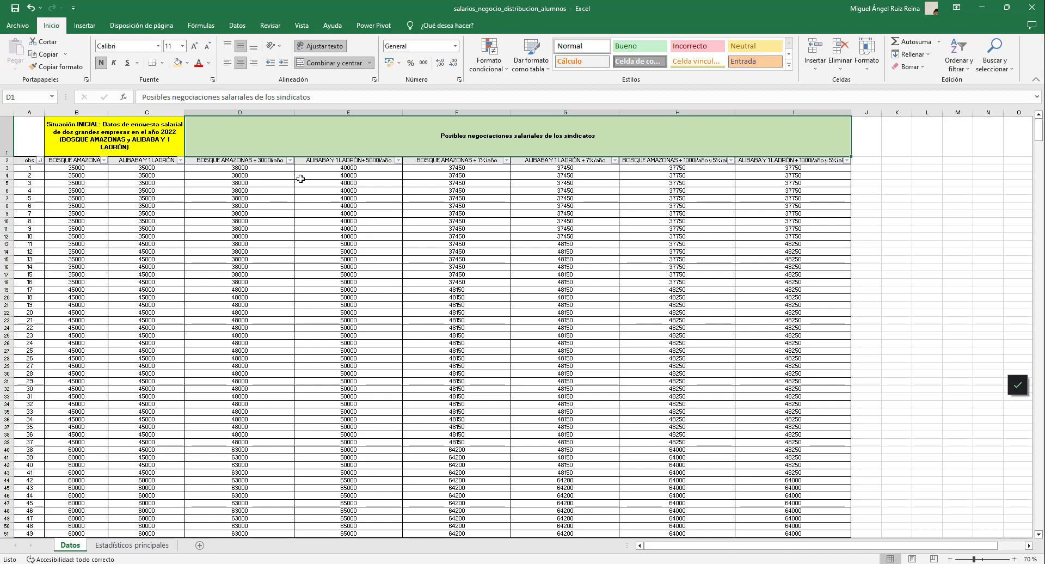
click(259, 162)
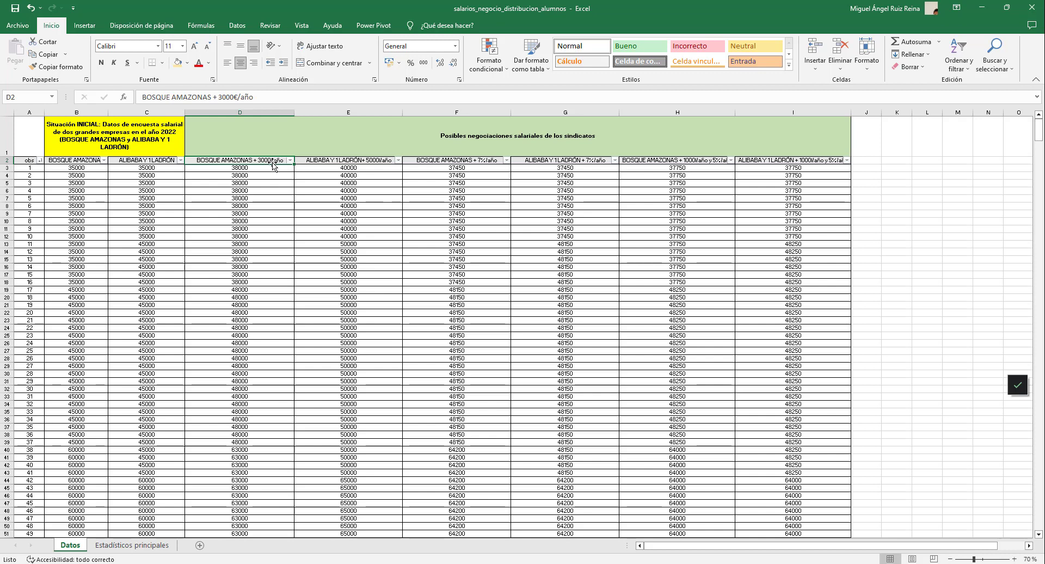
click(322, 161)
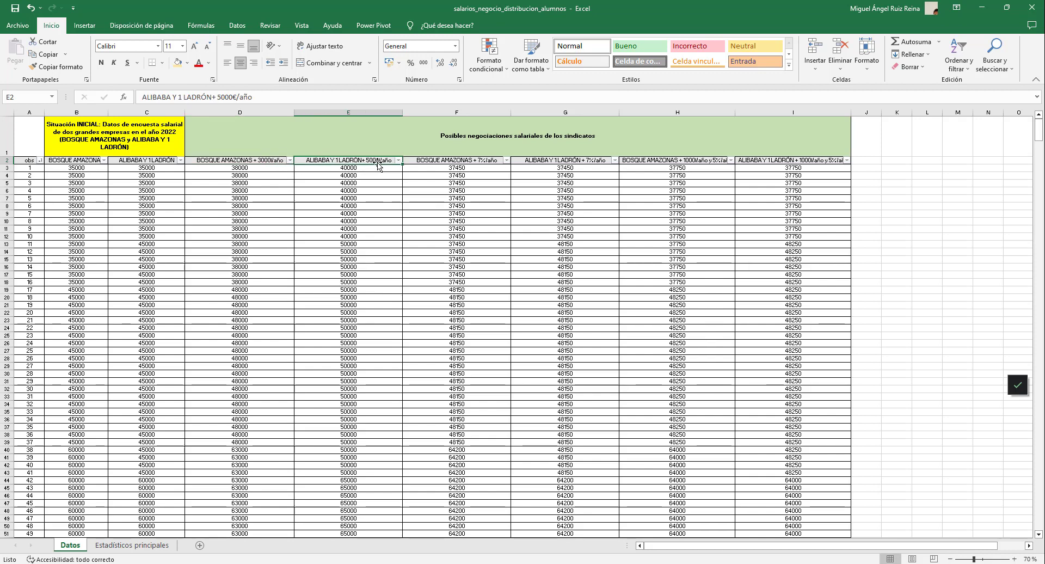
click(432, 160)
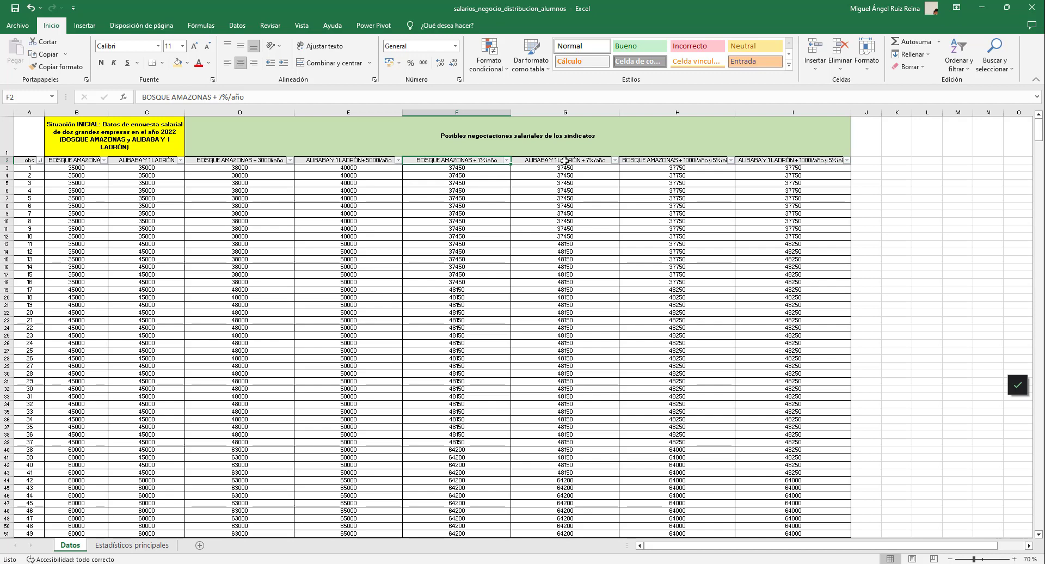
click(576, 162)
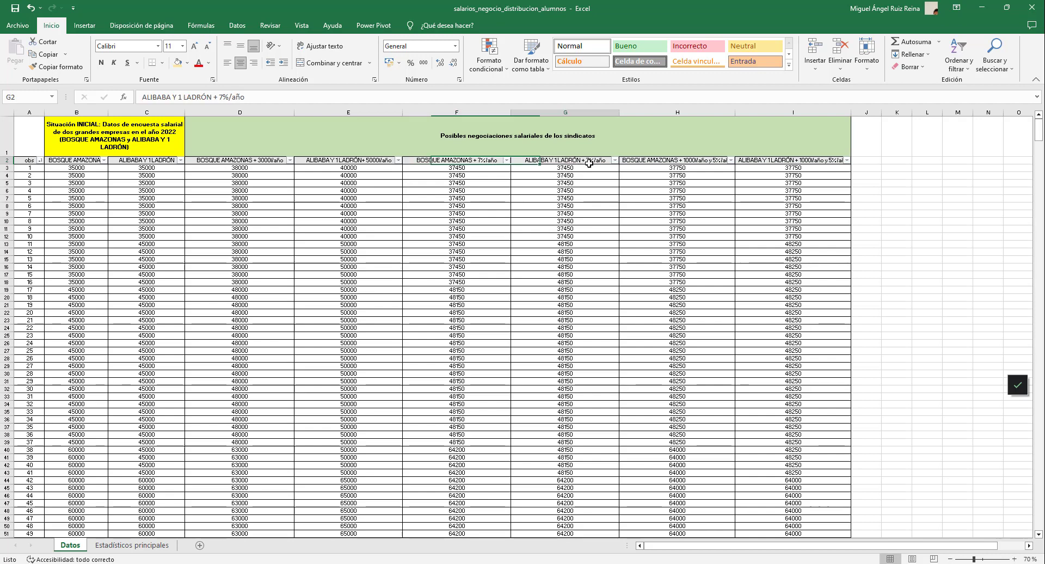
click(666, 161)
click(829, 161)
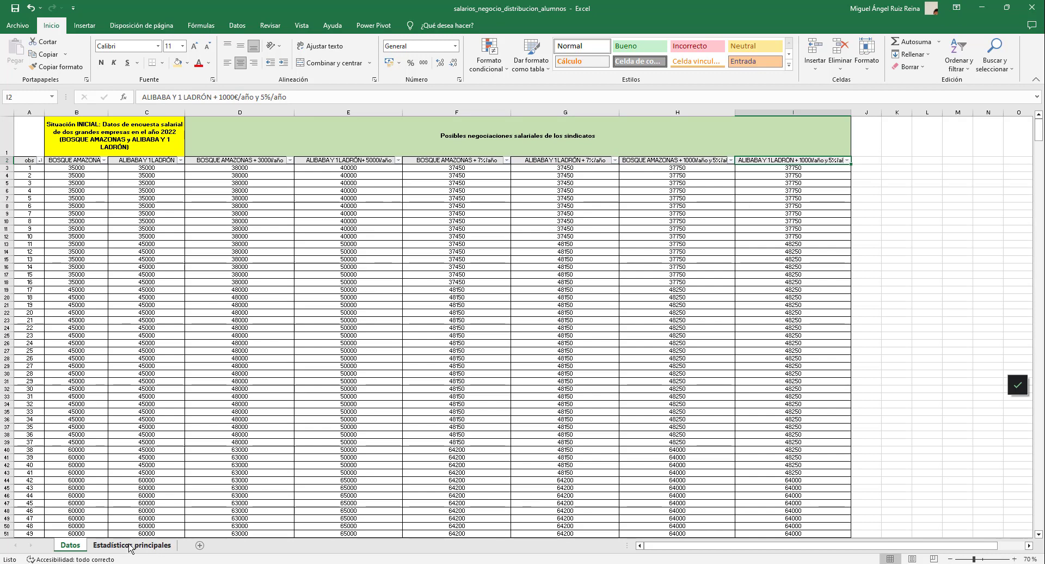
click(148, 545)
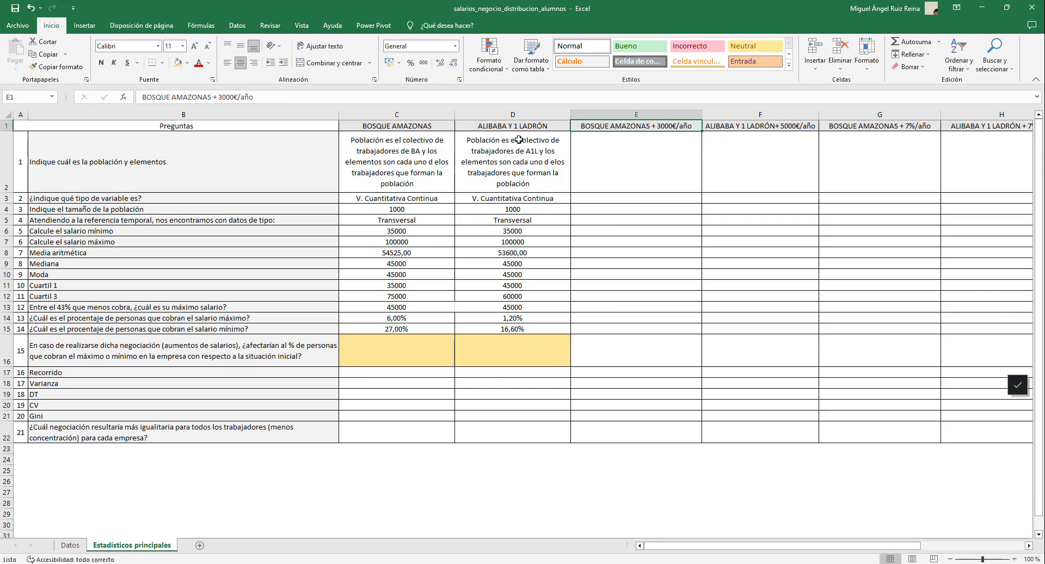
Step: Try filling the ALIBABA Y 1 LADRÓN answers in D2:D15 across columns E to J, and undo the fill
drag(519, 140, 1038, 330)
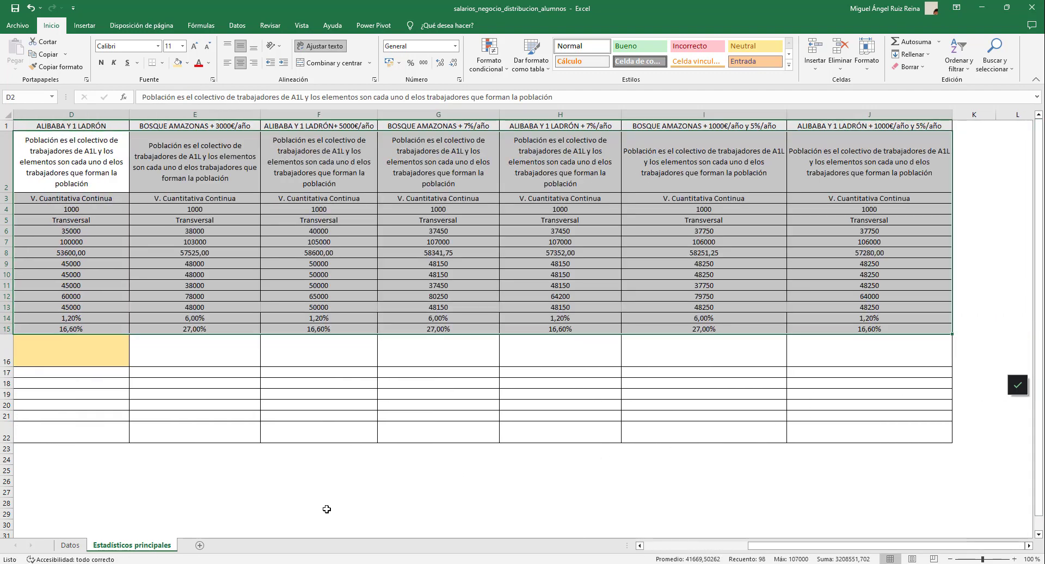
ctrl+scroll(514, 418, down, 1)
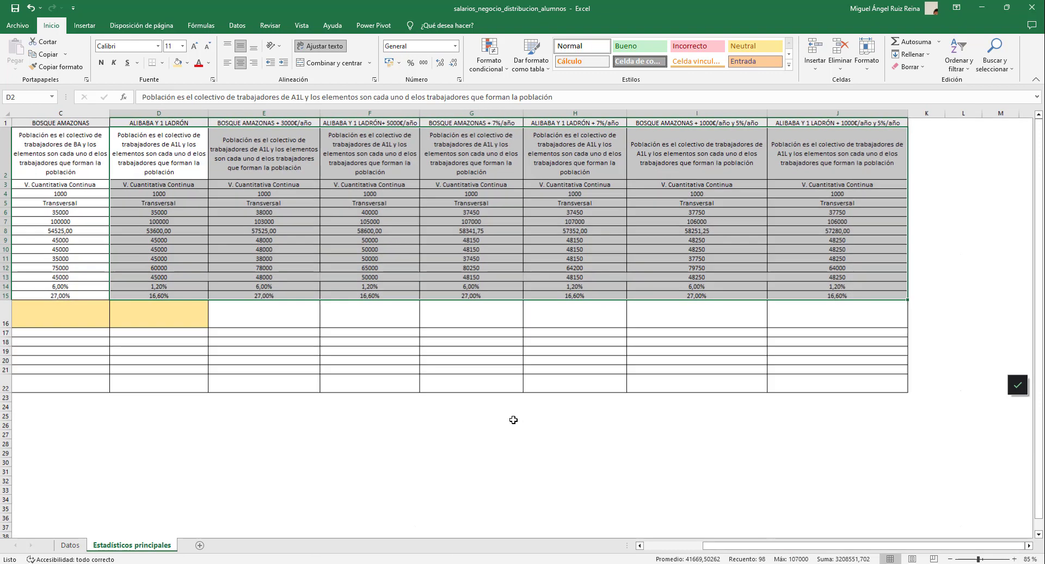
drag(714, 545, 690, 546)
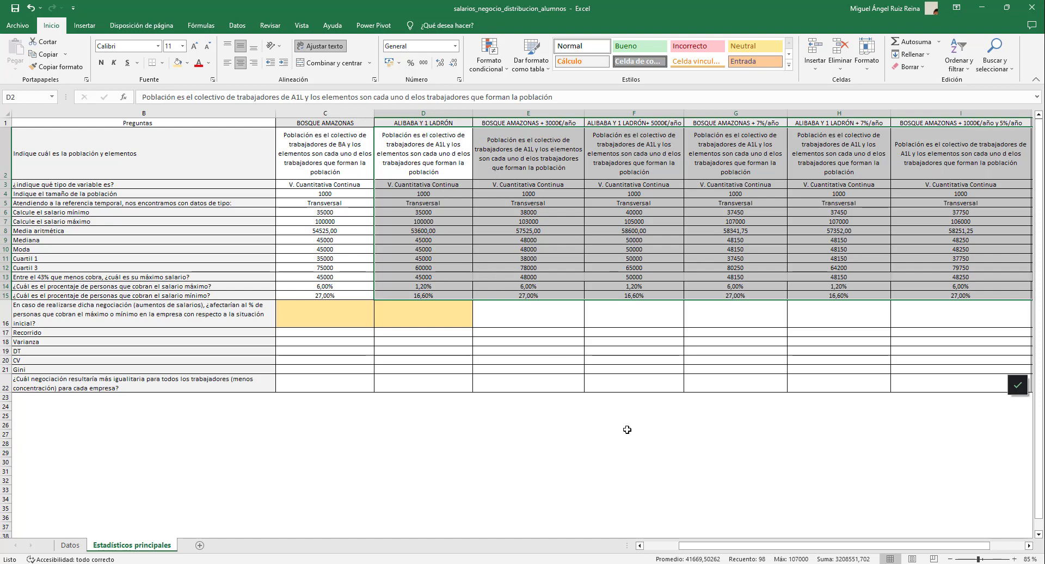
ctrl+scroll(627, 429, up, 1)
key(ctrl+q)
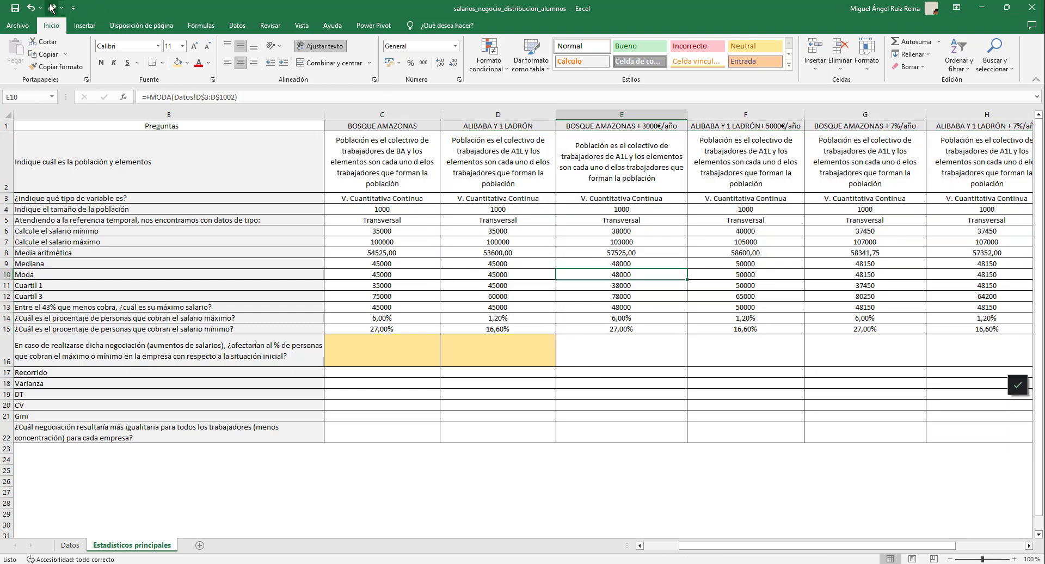
click(32, 8)
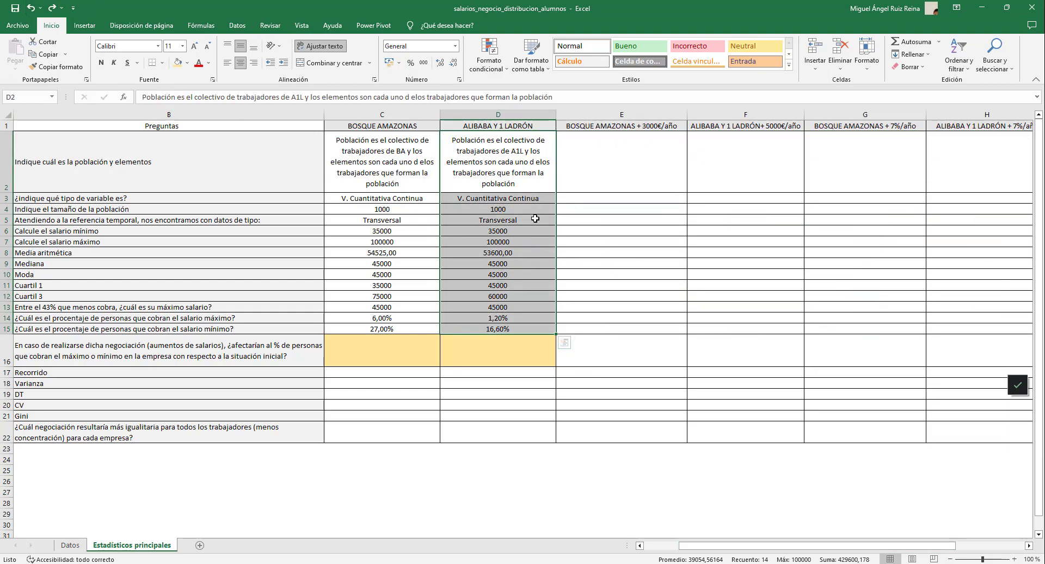
Step: Fill the ALIBABA Y 1 LADRÓN answers in D2:D15 across the negotiation columns from E through K
click(519, 151)
drag(524, 187, 538, 328)
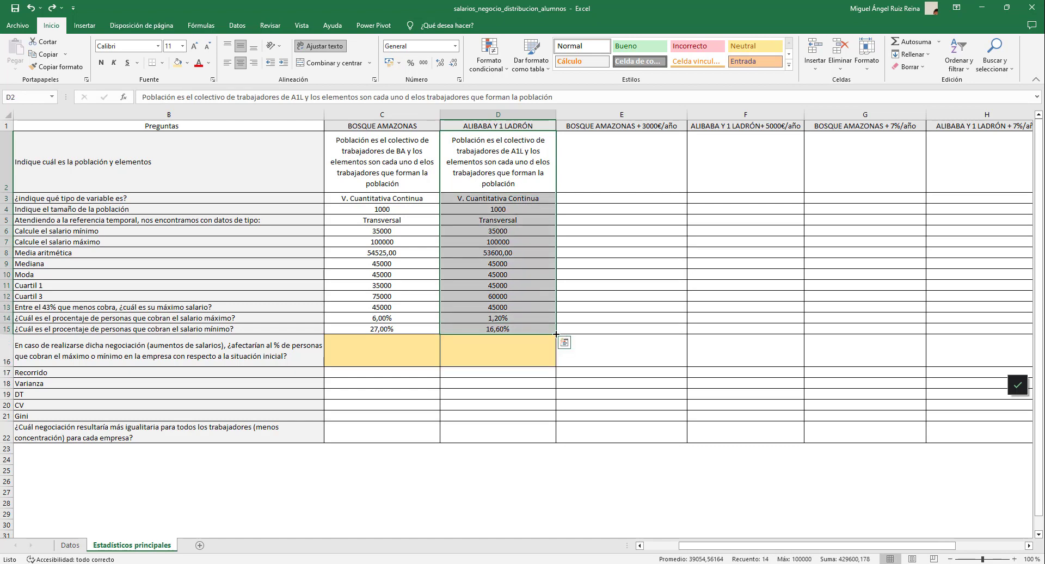
drag(524, 170, 542, 330)
drag(557, 333, 1039, 319)
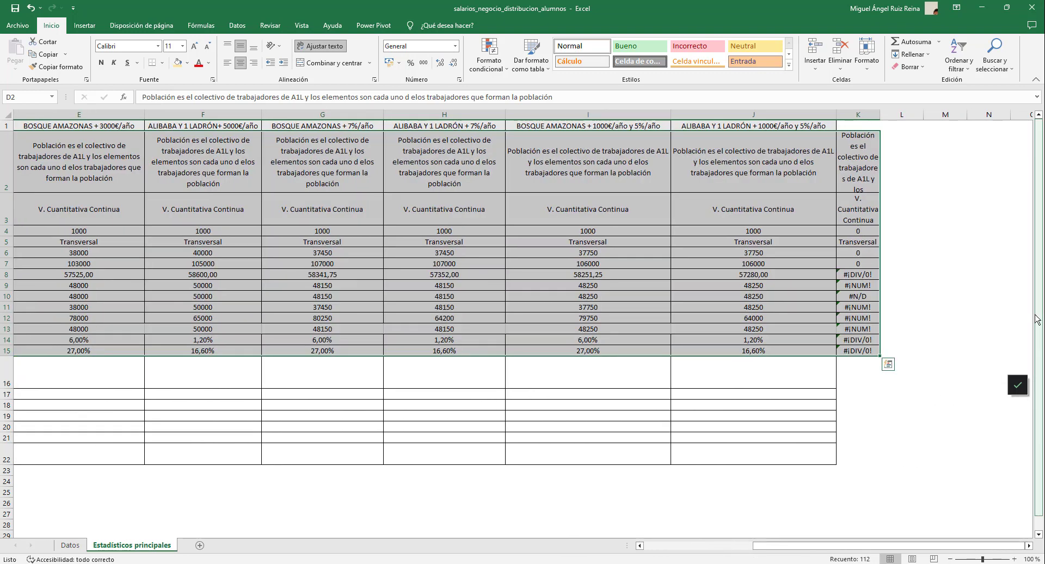
Step: Clear the surplus answers from column K beyond the last negotiation and delete that column
click(864, 115)
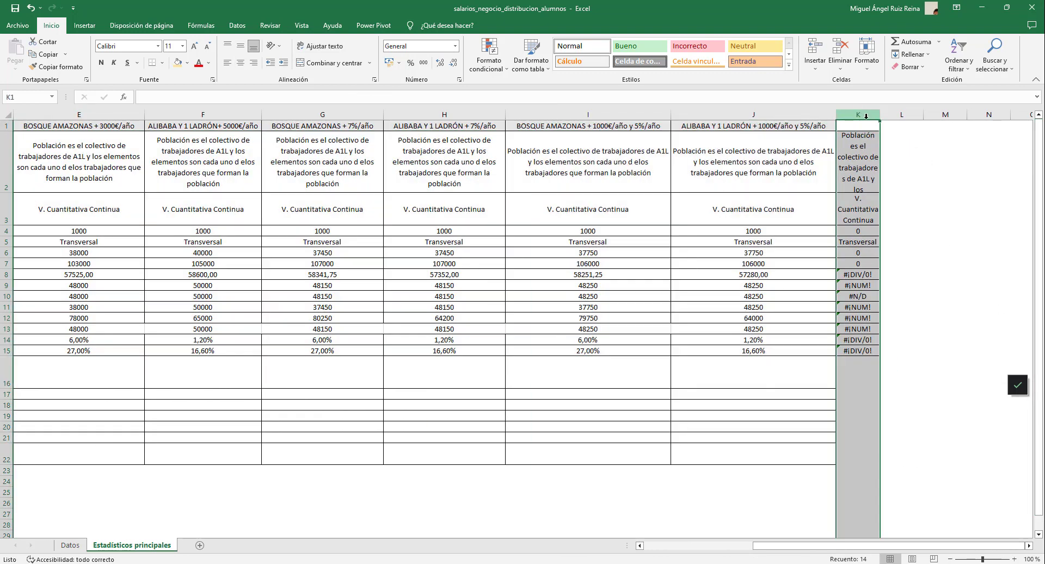
key(Delete)
click(956, 220)
right_click(867, 119)
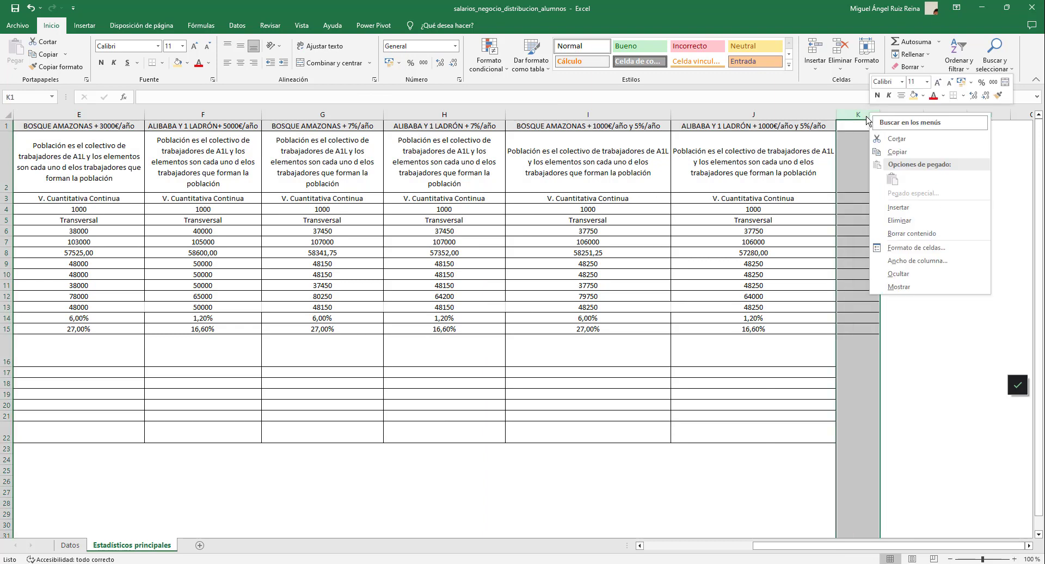
click(911, 225)
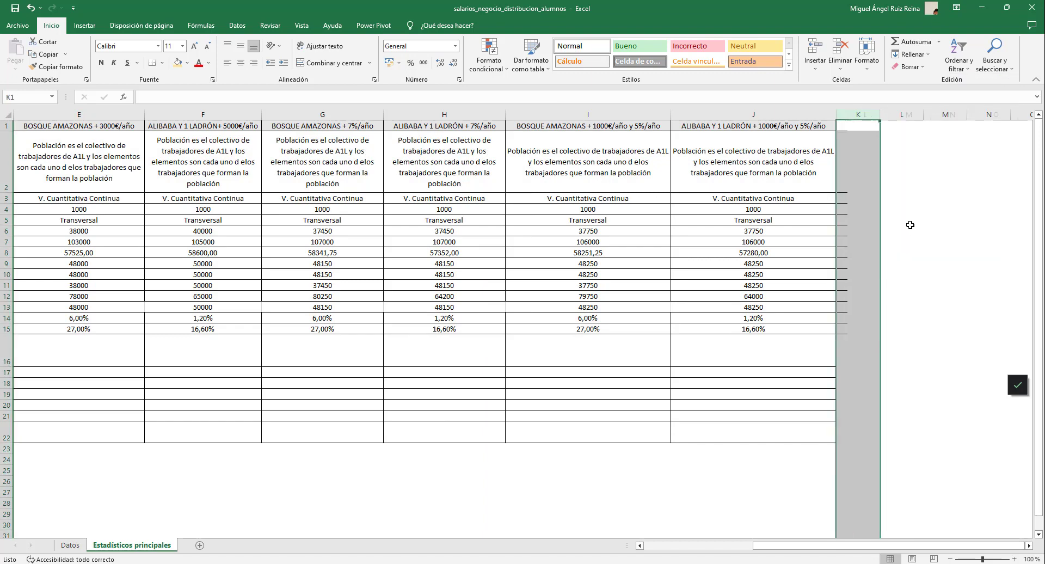
Step: Examine question 15 in B16 and the BOSQUE AMAZONAS initial and negotiation columns C, E, G and I it compares
drag(848, 547, 679, 451)
ctrl+scroll(679, 449, down, 1)
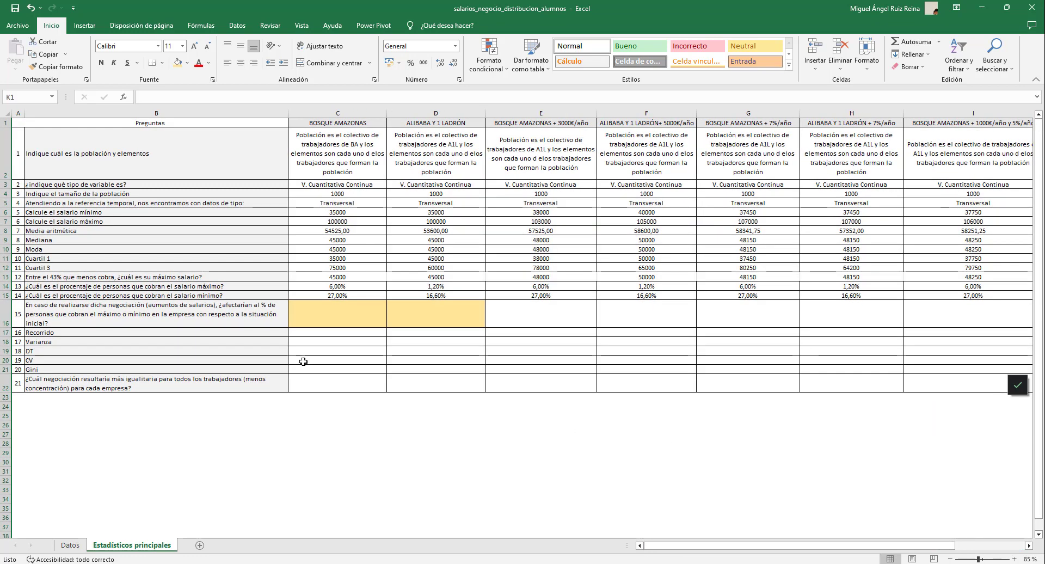
click(155, 317)
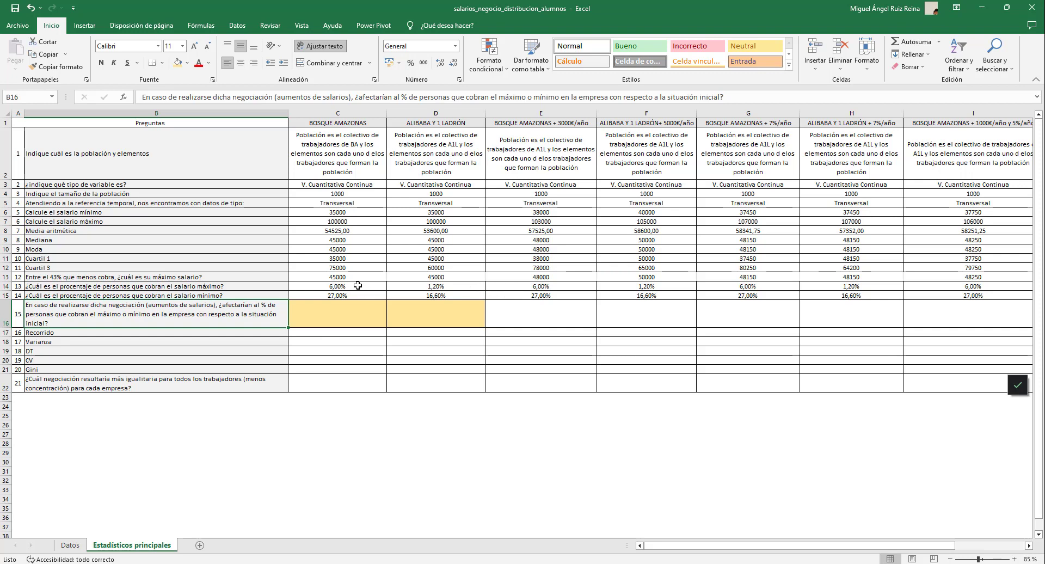
drag(358, 285, 354, 295)
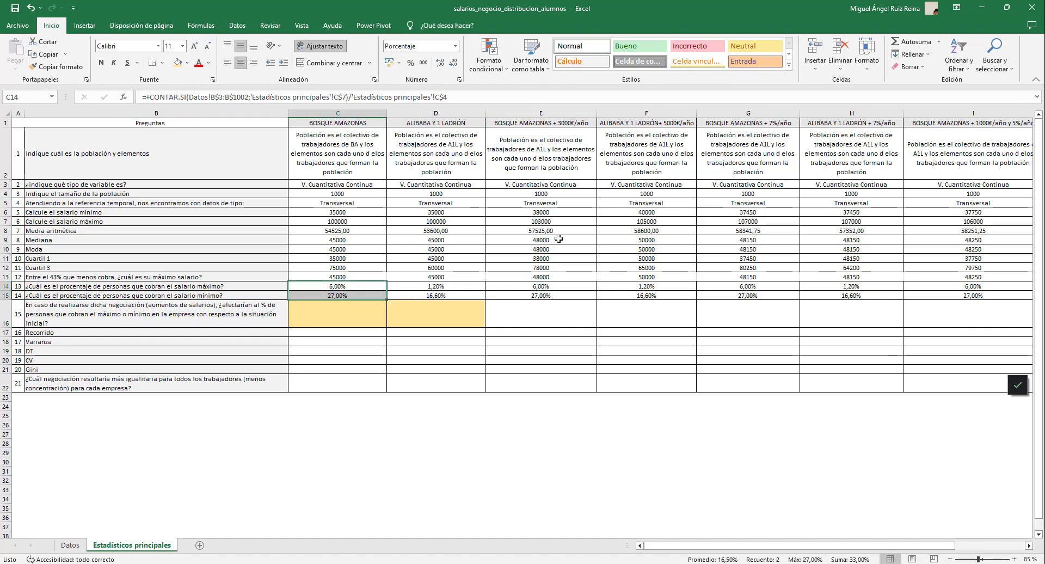
drag(553, 286, 554, 297)
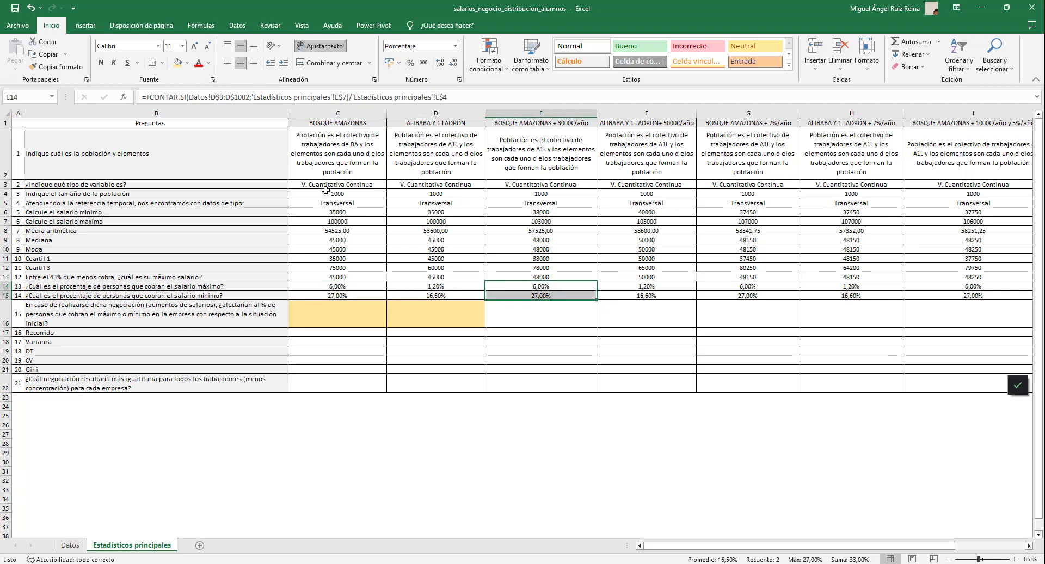
click(345, 110)
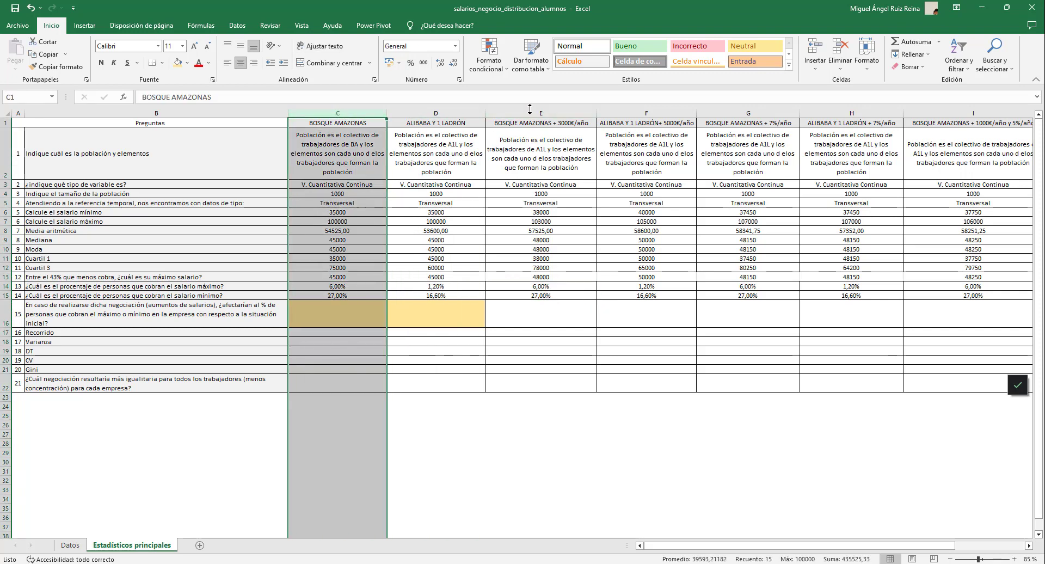
click(320, 112)
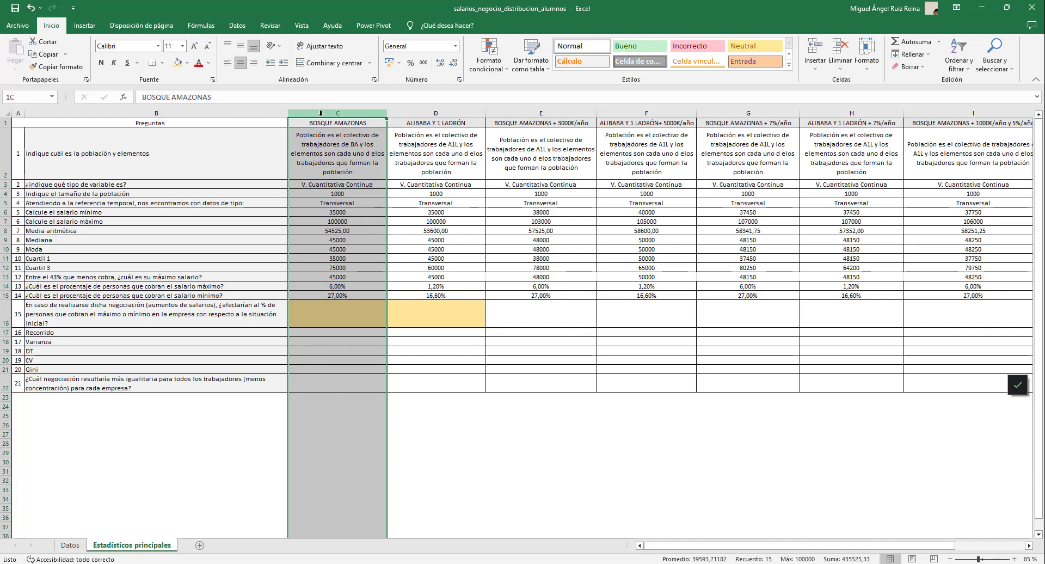
click(541, 113)
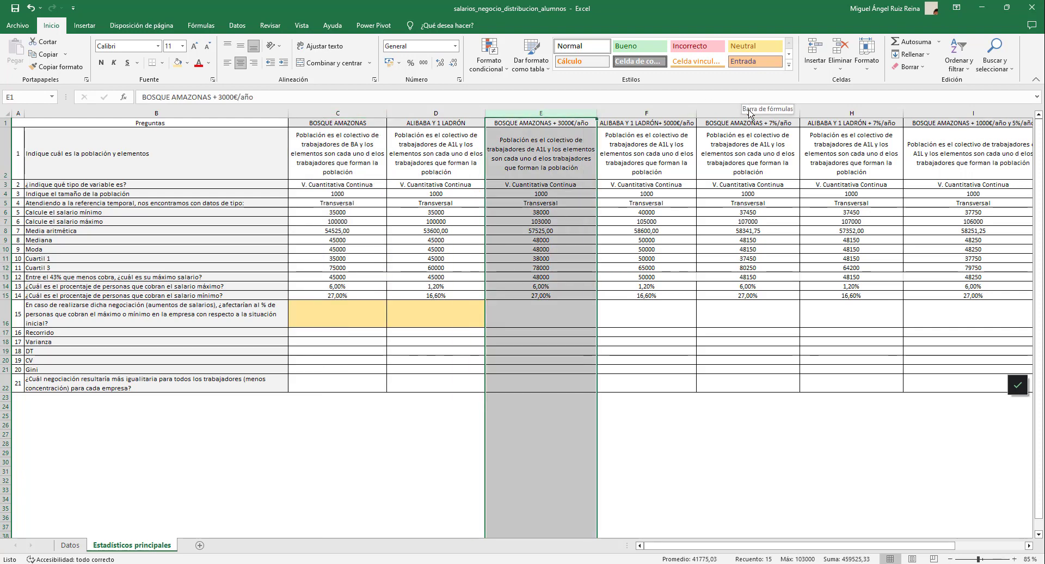
click(748, 113)
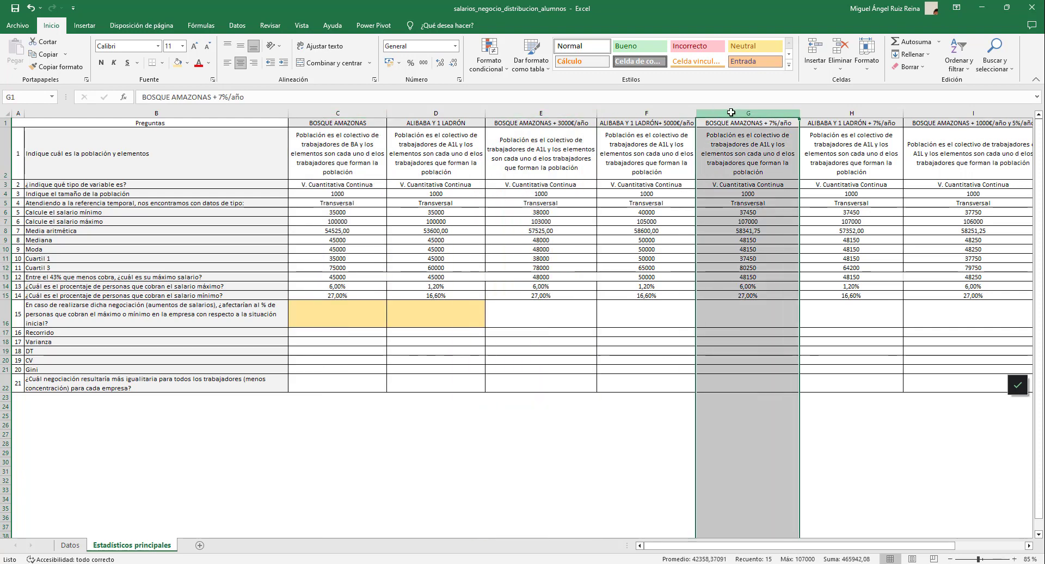
click(937, 109)
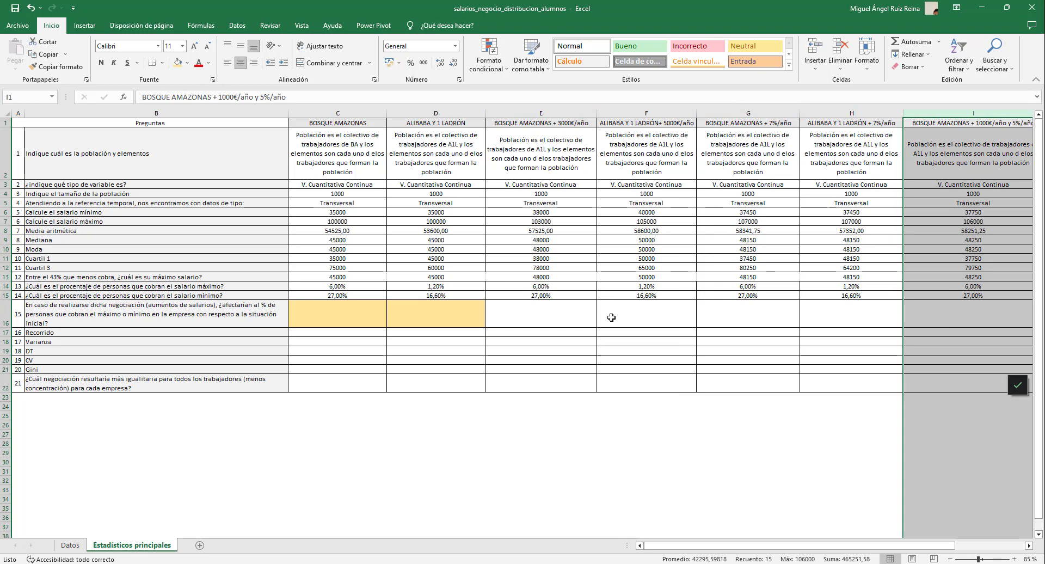
Step: Compare the BOSQUE AMAZONAS maximum and minimum salary percentages in rows 14 and 15 with those of its three negotiations
click(352, 284)
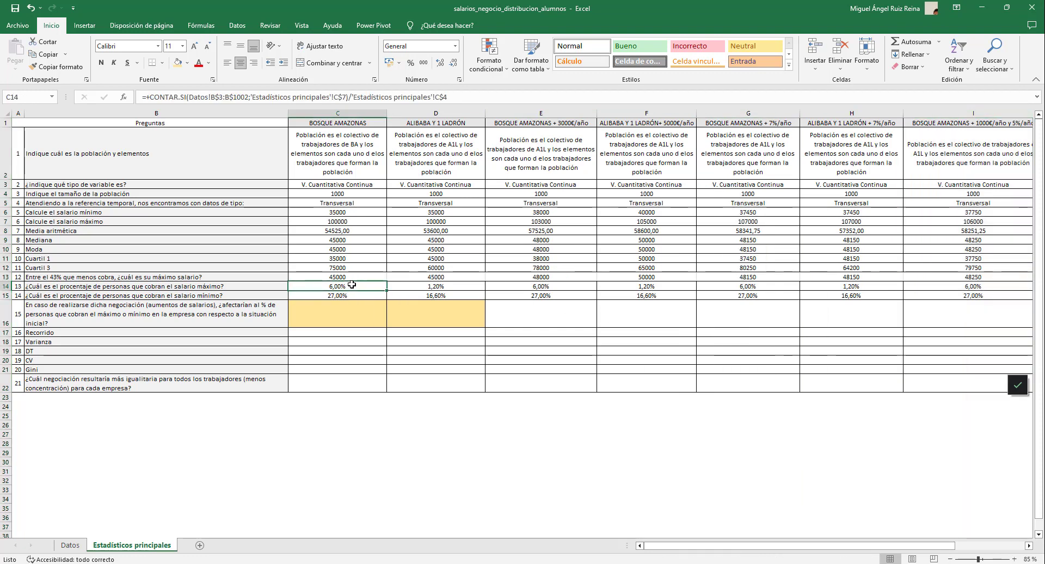
drag(352, 284, 351, 296)
drag(540, 285, 539, 297)
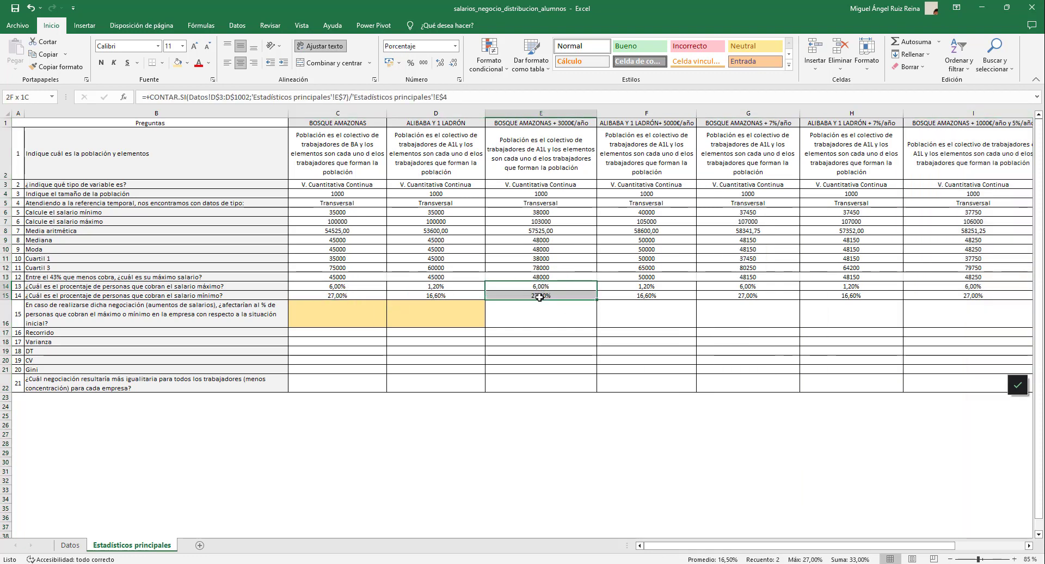
drag(733, 290, 737, 303)
click(969, 288)
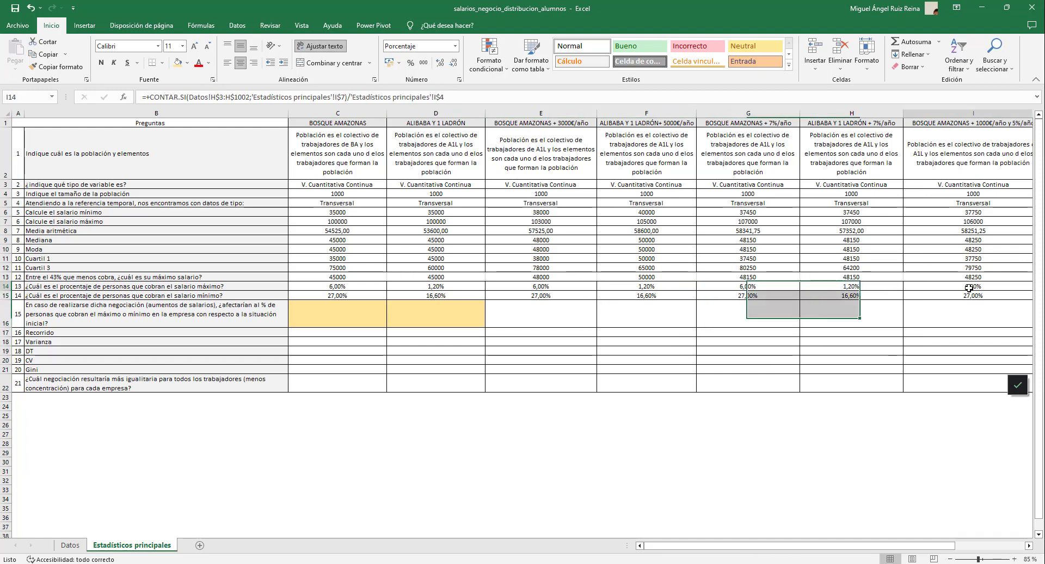
drag(970, 288, 967, 297)
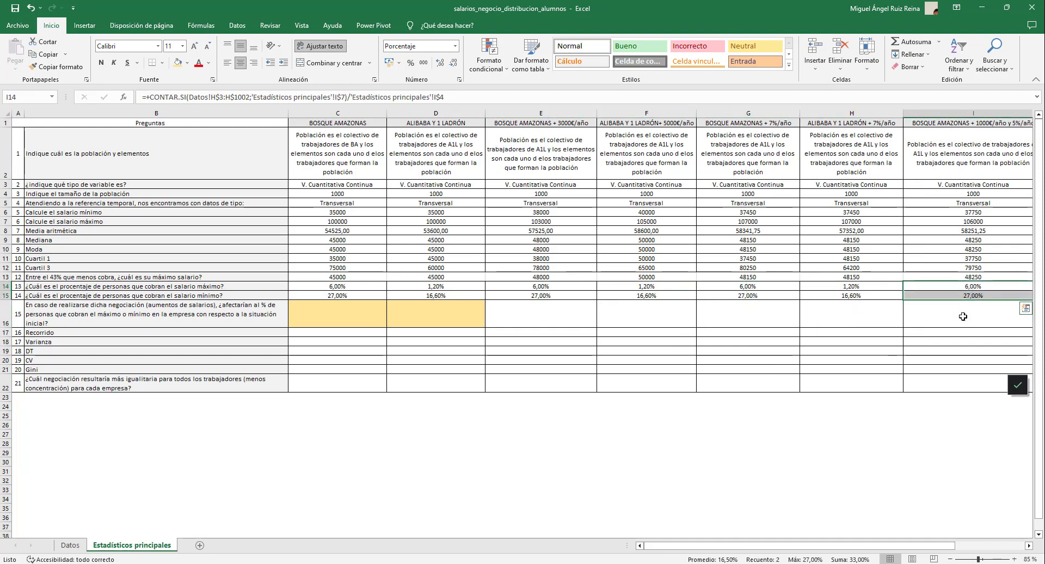
Step: Compare the ALIBABA Y 1 LADRÓN maximum and minimum salary percentages in rows 14 and 15 across columns D, F, H and J
click(456, 294)
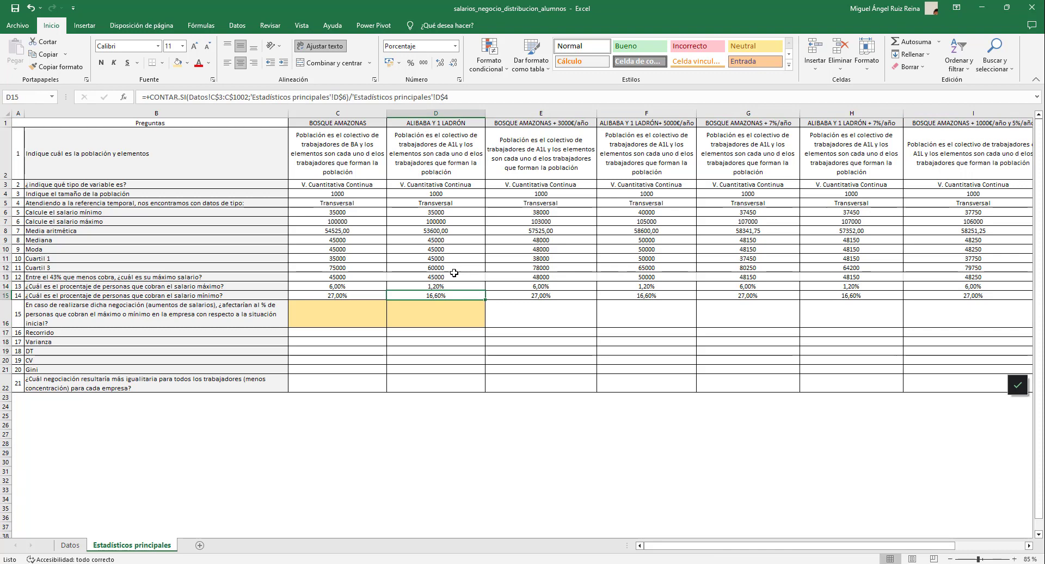
drag(441, 283, 442, 295)
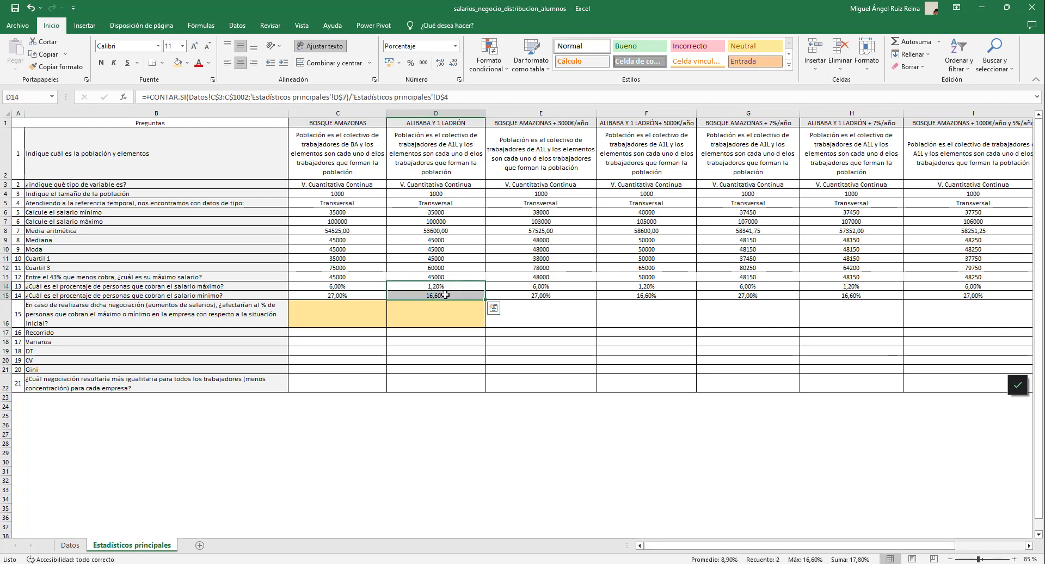
drag(642, 286, 644, 295)
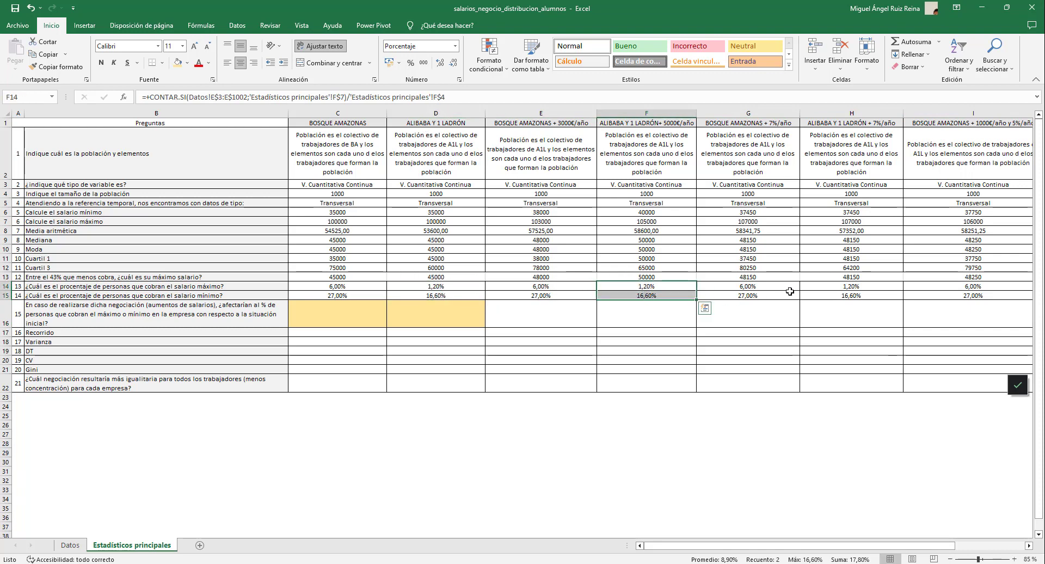
drag(789, 287, 849, 295)
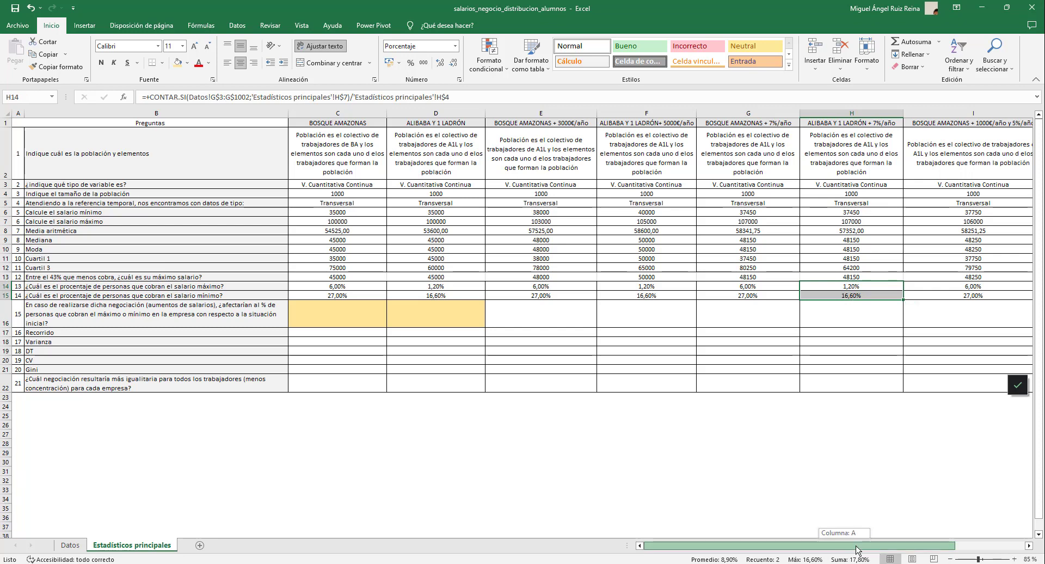
scroll(846, 381, right, 2)
drag(846, 285, 848, 295)
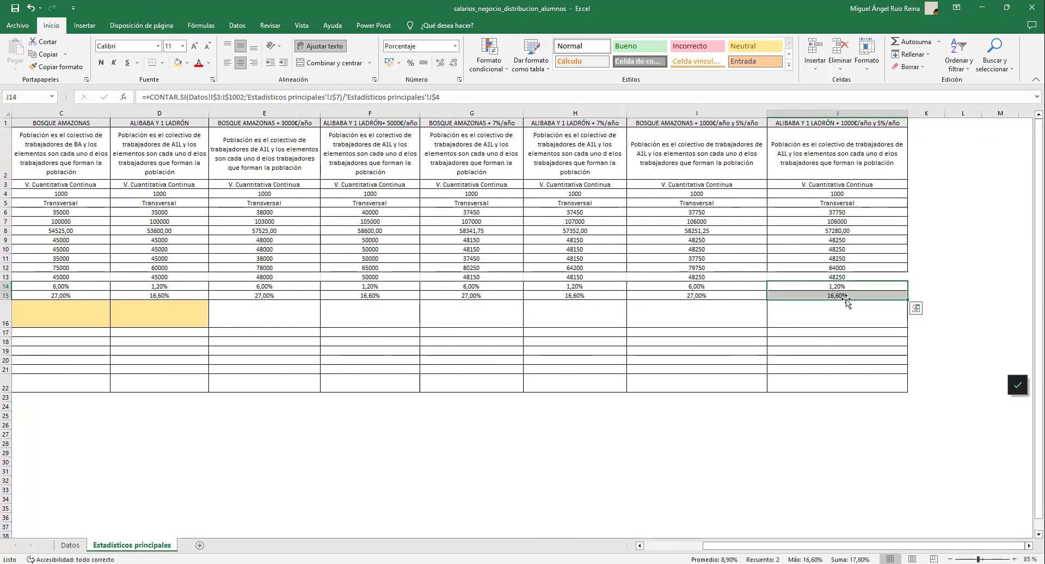
Step: Answer question 15 with NO in E16 and fill it across the negotiation columns through J16
click(286, 315)
text(no)
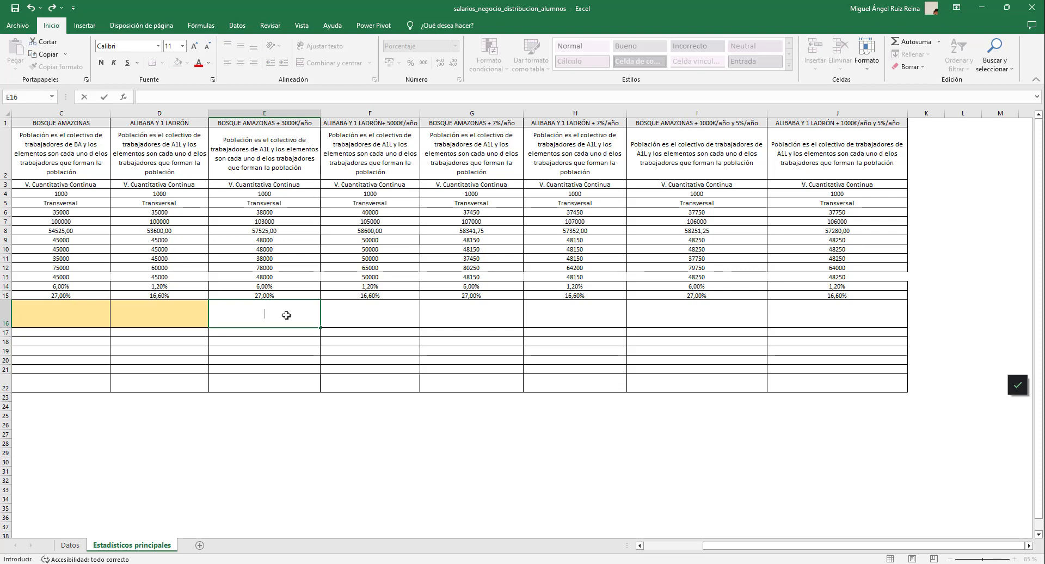
key(Return)
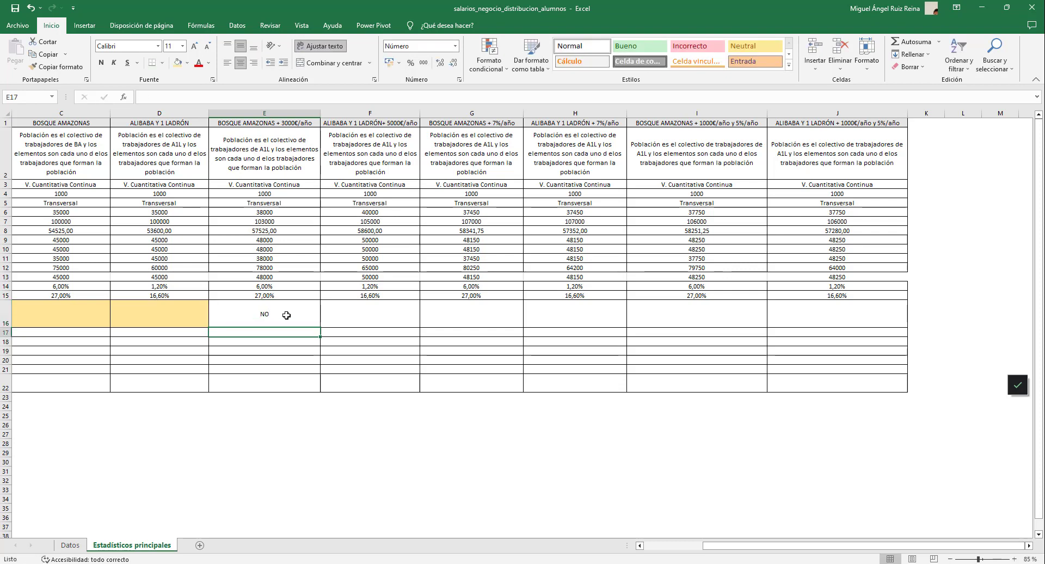
click(288, 316)
drag(320, 328, 844, 330)
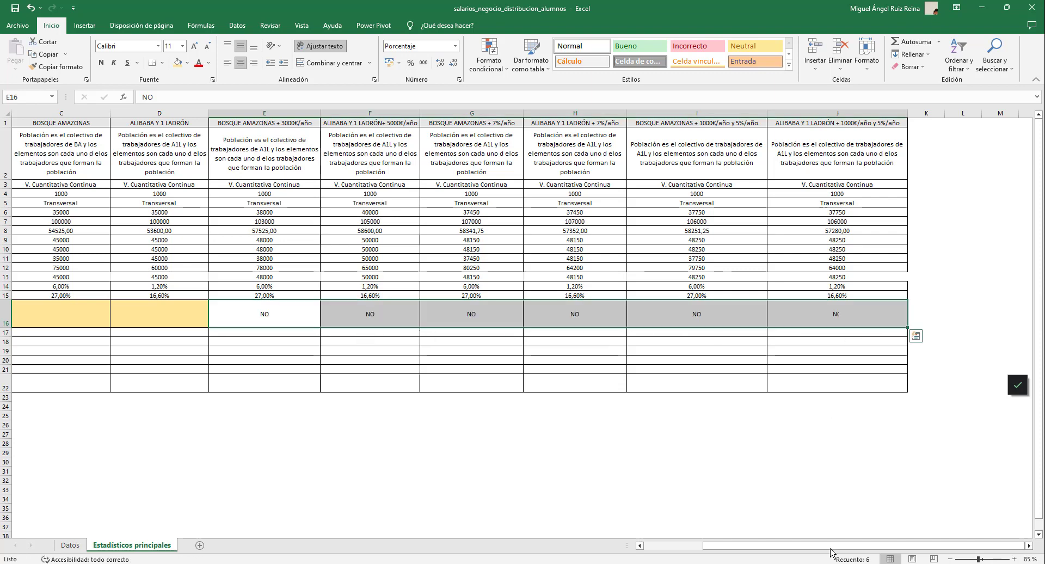
Step: Calculate the Recorrido in C17 as maximum minus minimum salary with +C7-C6, and fill the formula into D17
drag(767, 545, 681, 546)
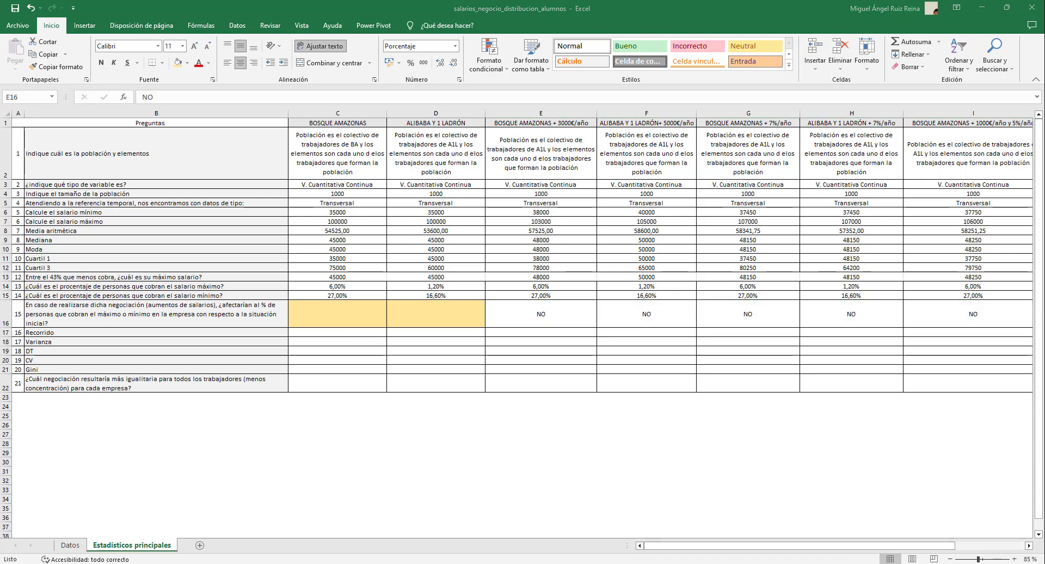
click(347, 331)
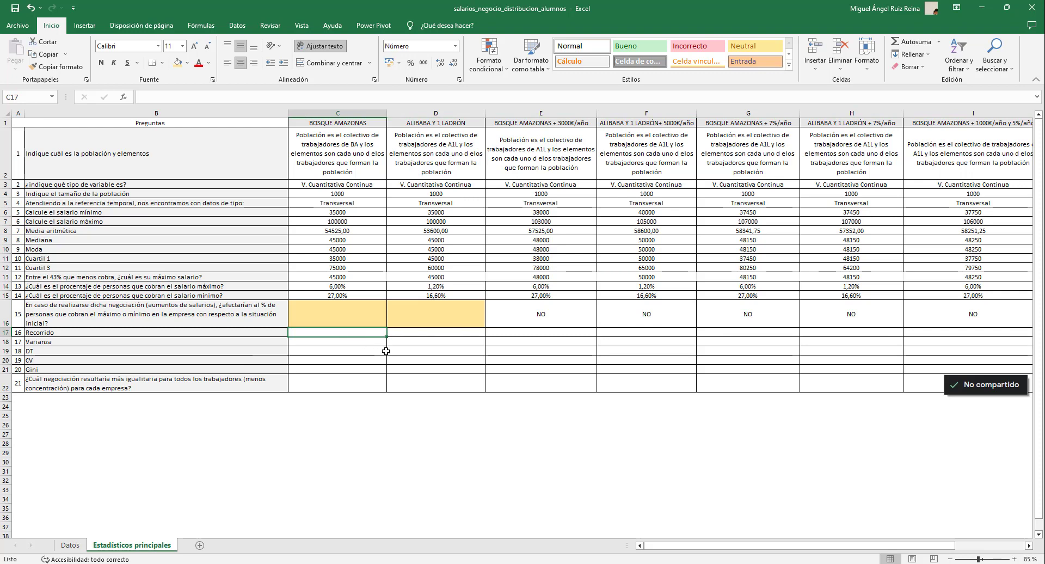
text(+)
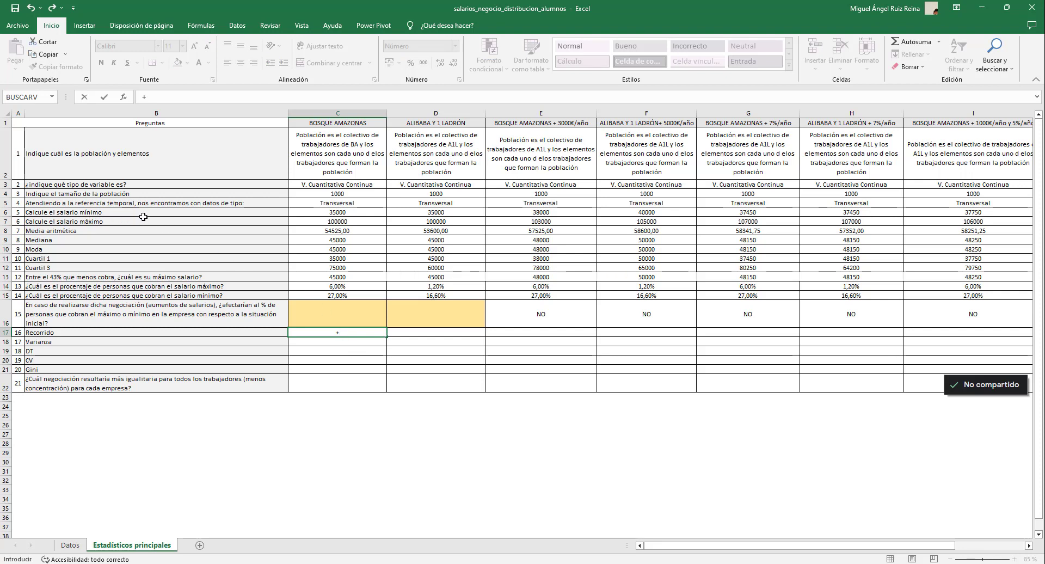
click(340, 222)
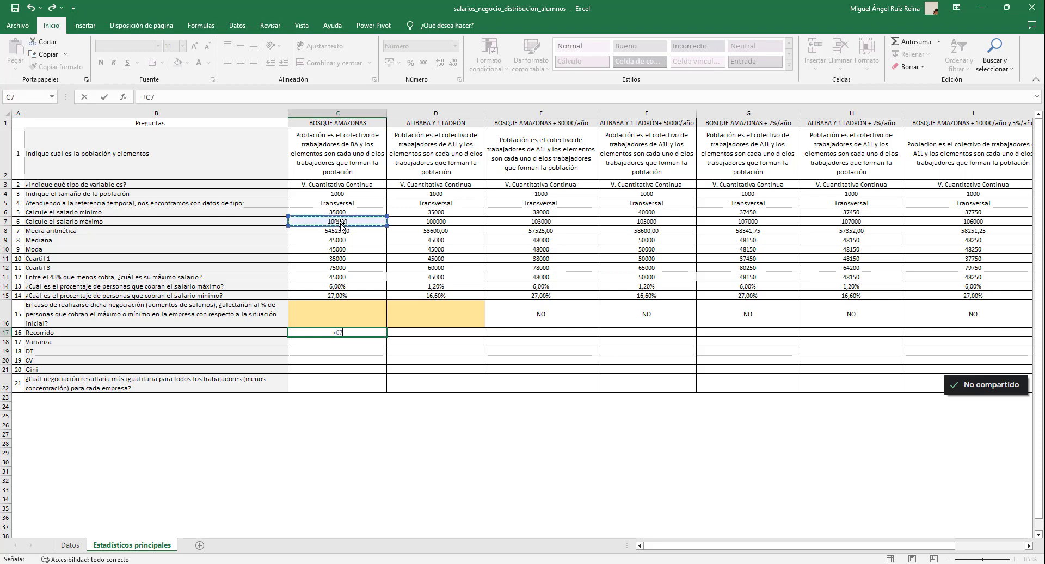
text(-)
click(351, 212)
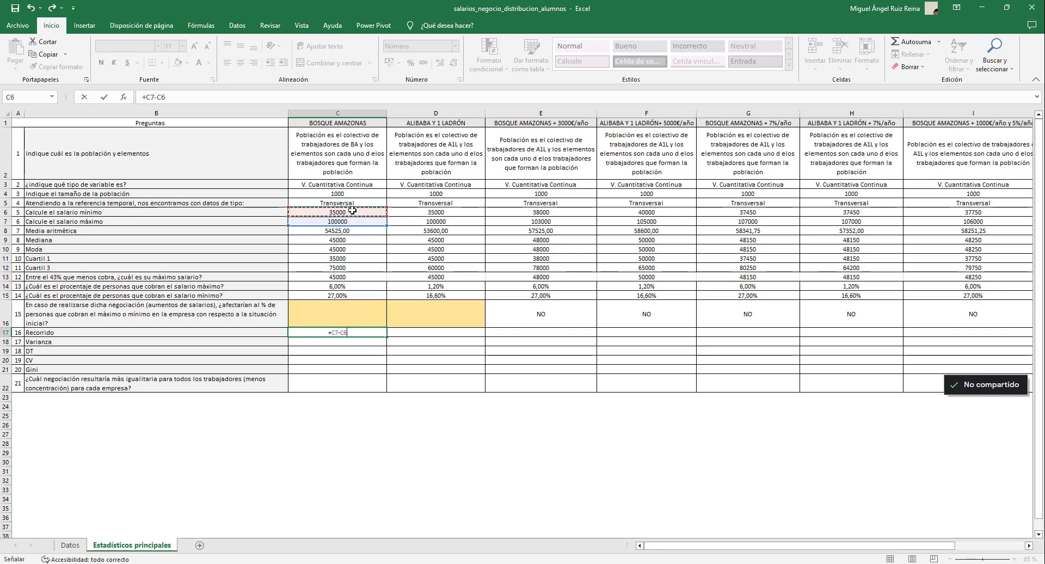
key(Return)
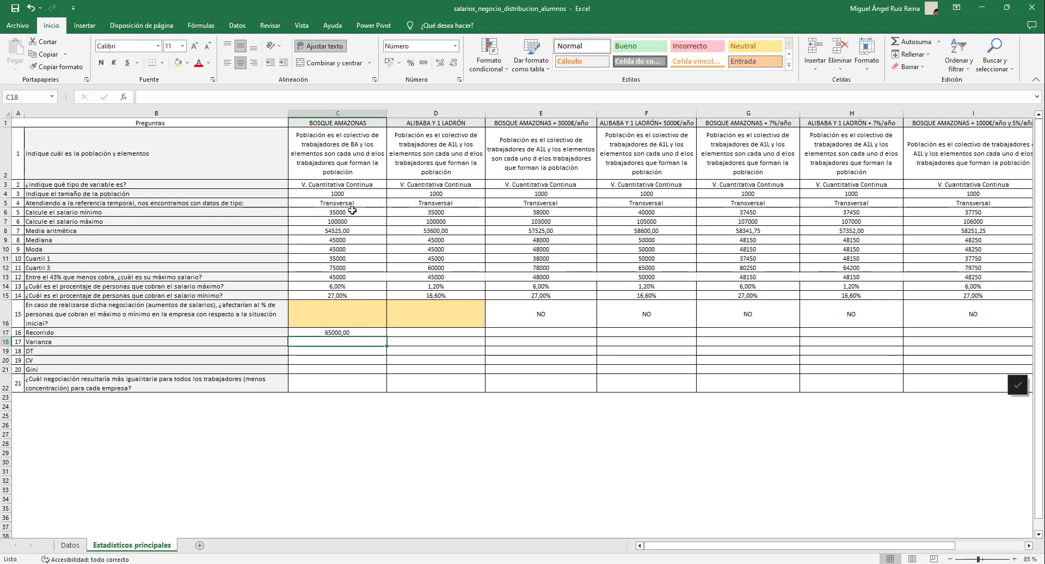
click(344, 332)
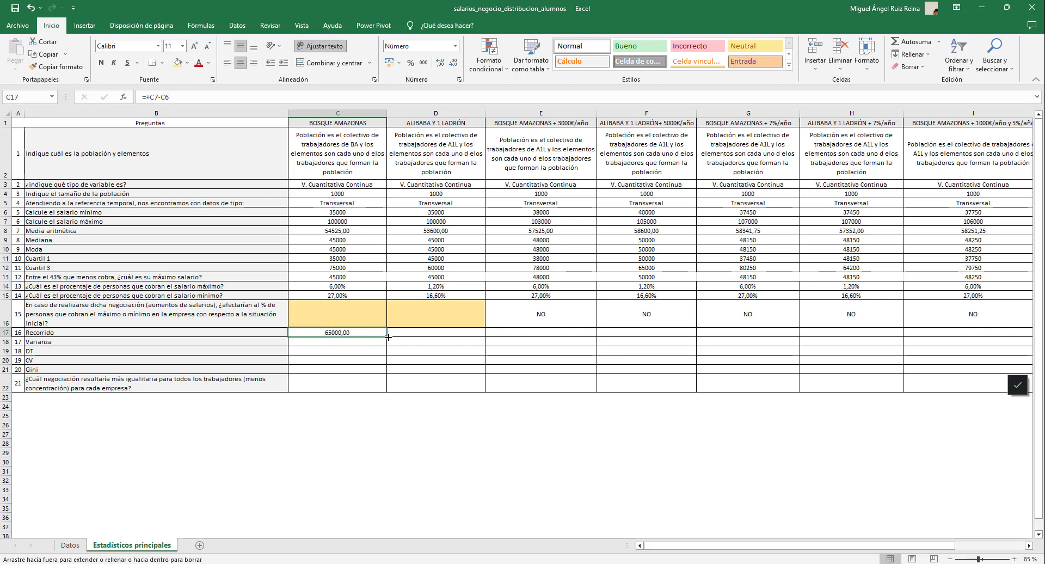
drag(389, 337, 443, 336)
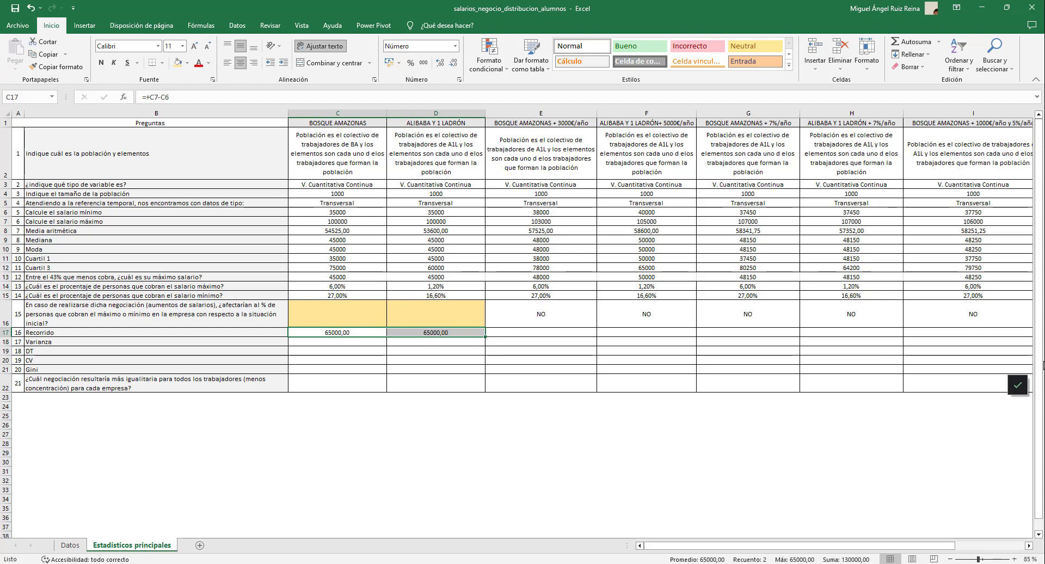
Step: Write the Varianza formula in C18 as +VAR.P over the BOSQUE AMAZONAS salaries, Datos!B3:B1002
click(333, 342)
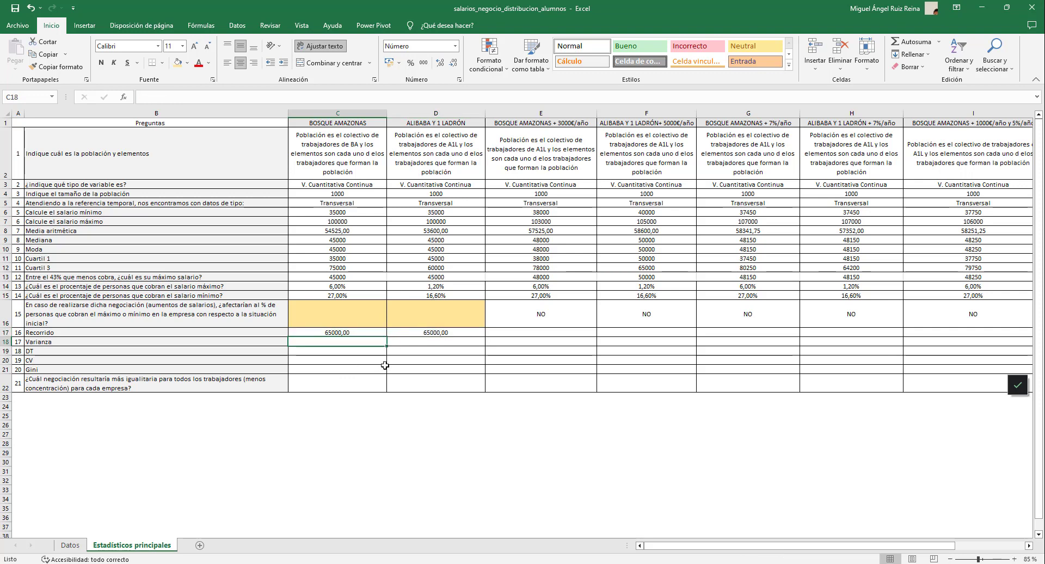
text(+VAR)
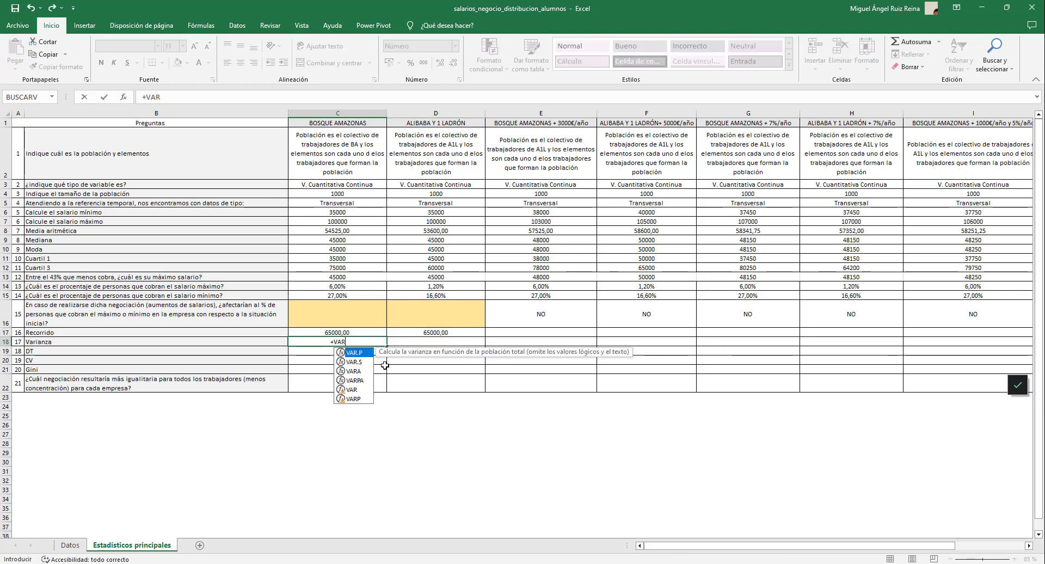
text(.P)
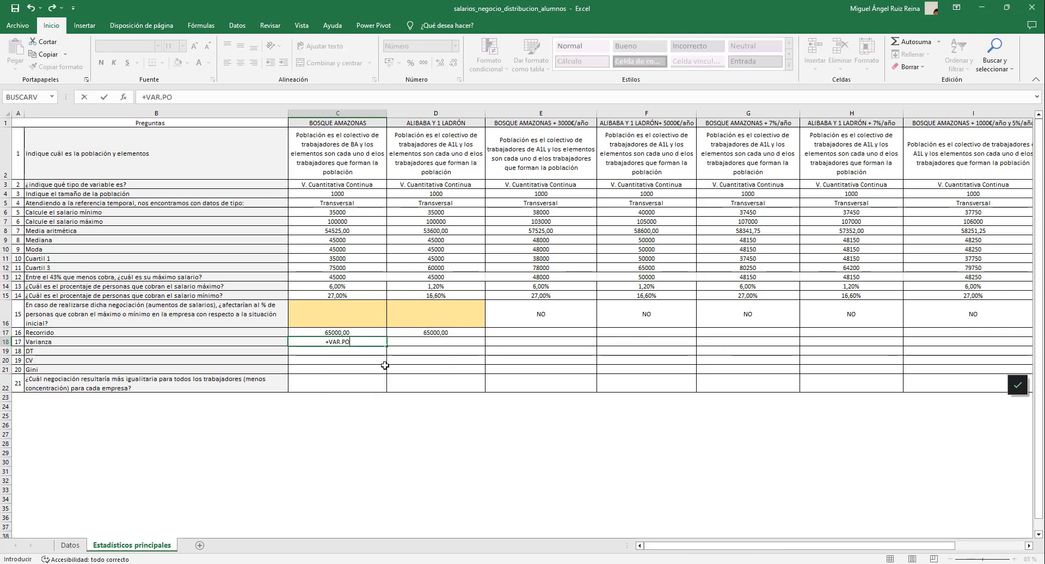
text(()
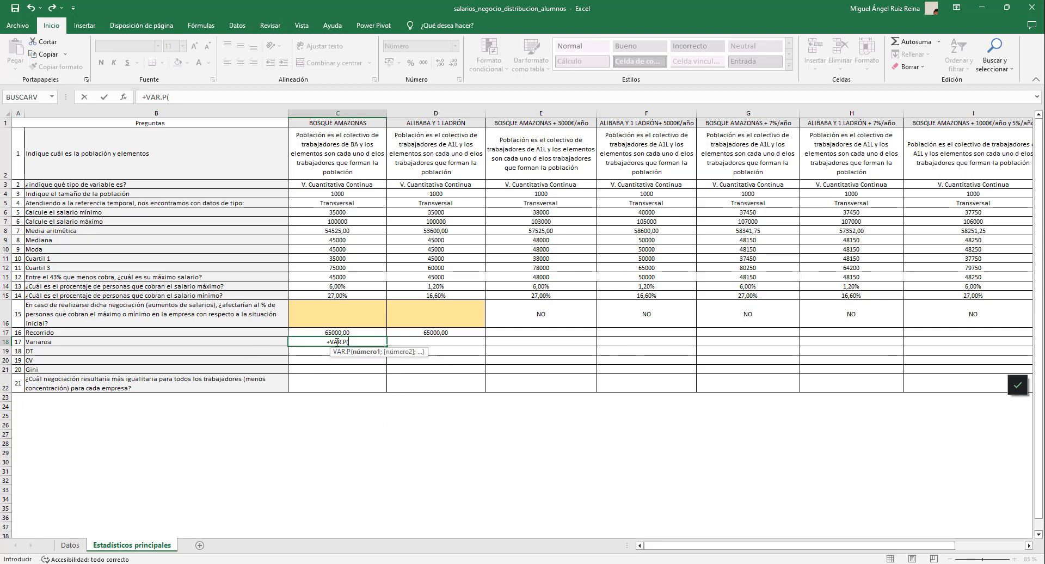
click(70, 545)
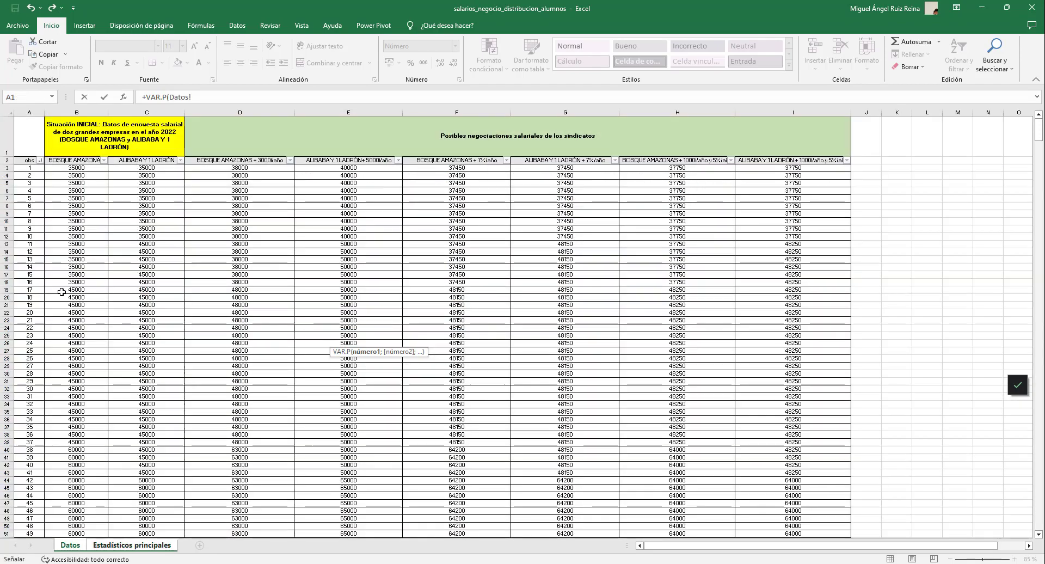
click(76, 168)
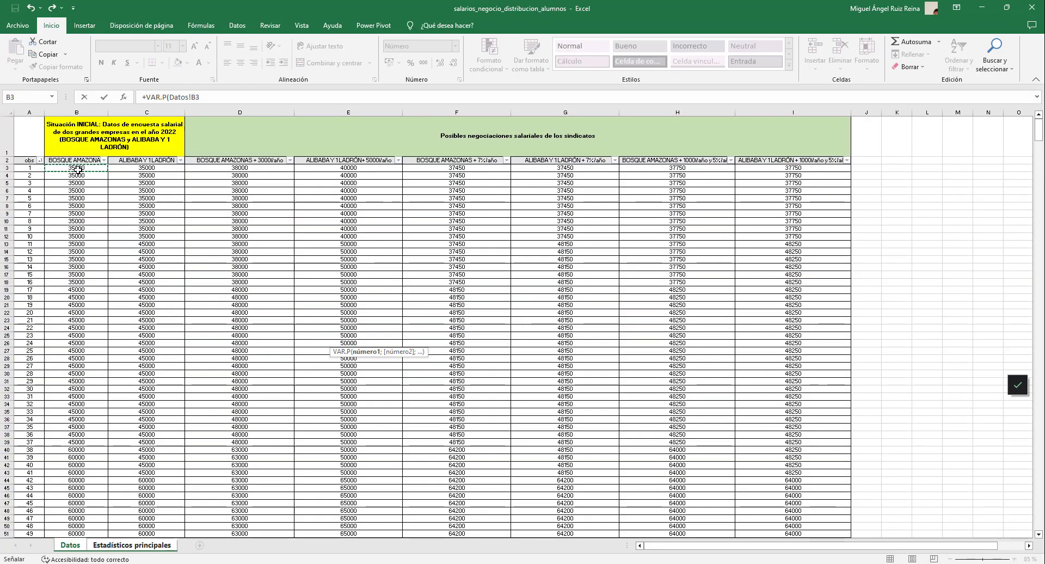
key(ctrl+shift+Down)
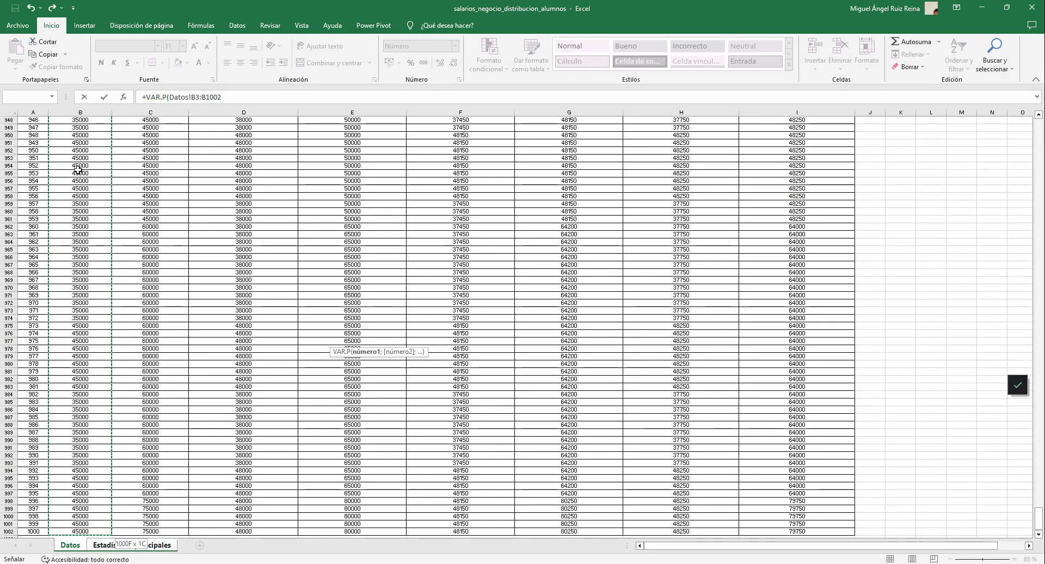
text())
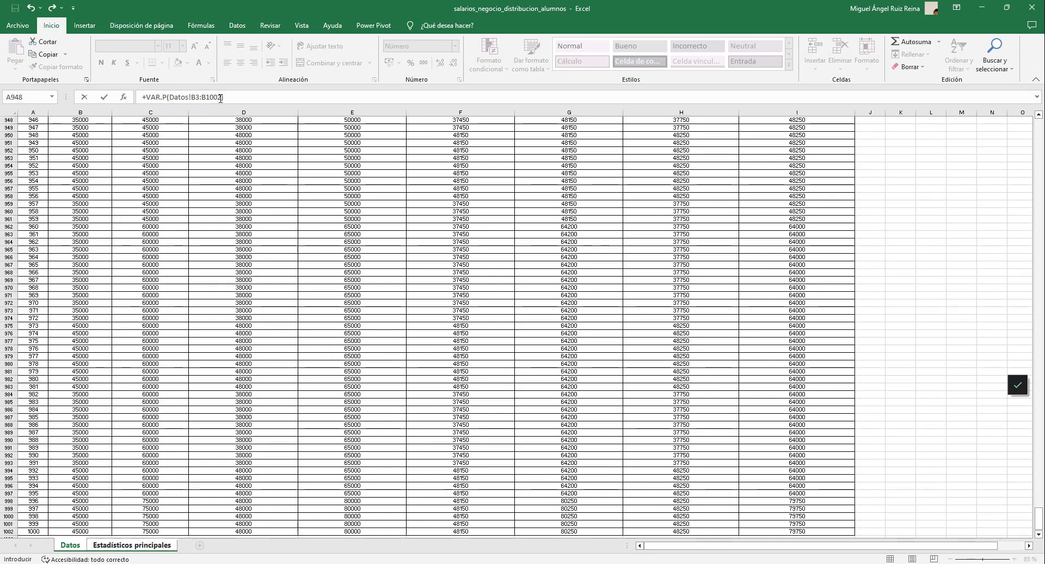
Step: Fix the rows of the variance range as B$3:B$1002 and fill the C18 formula into D18
drag(220, 98, 192, 98)
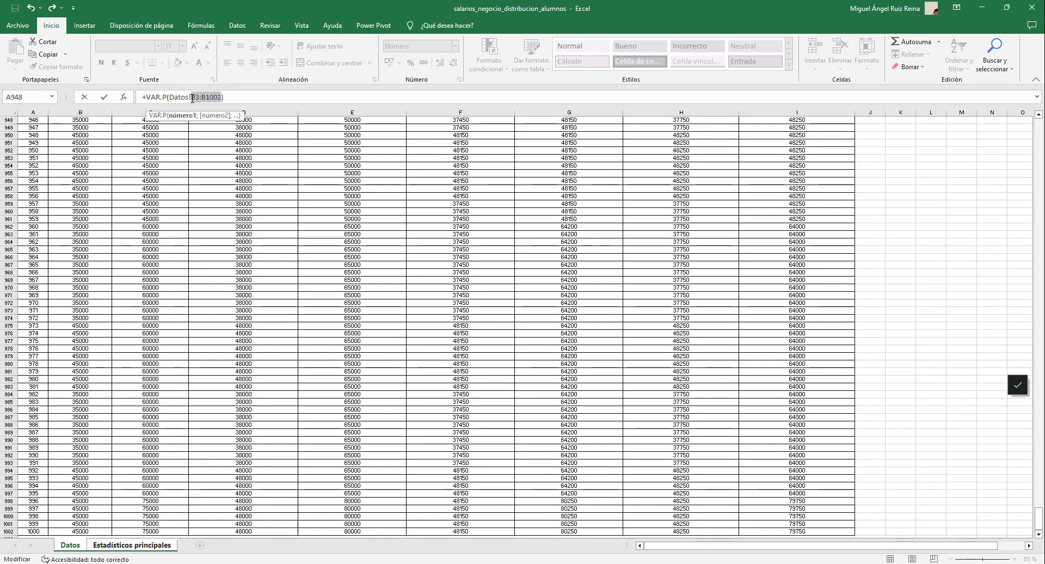
key(F4)
key(F4)
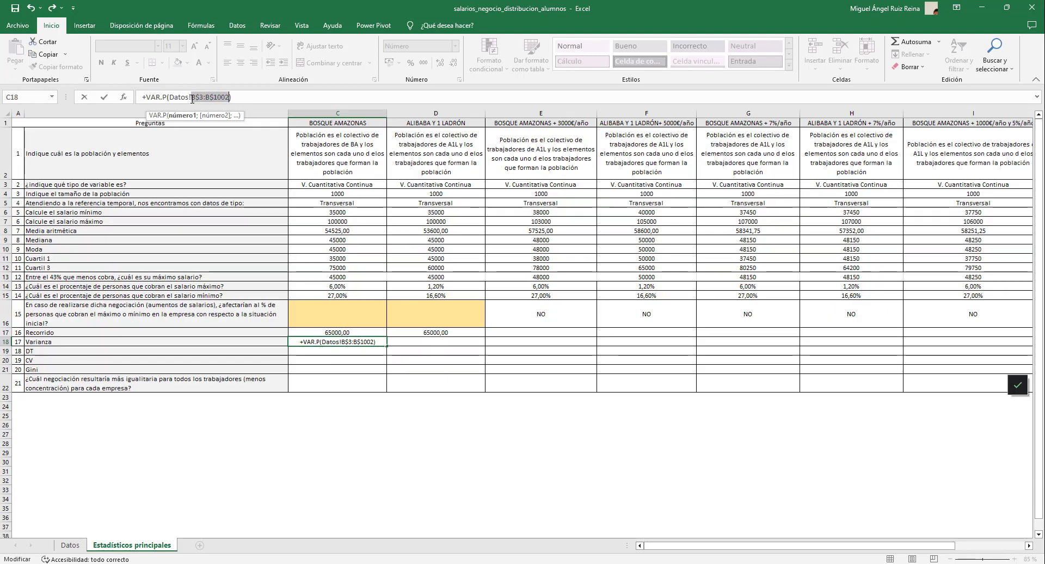
key(Return)
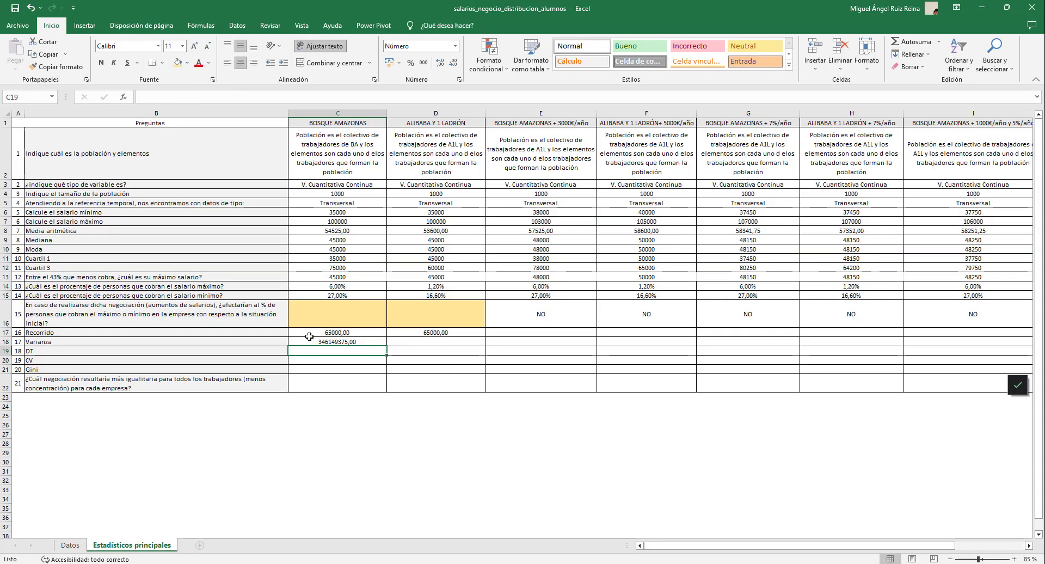
click(353, 341)
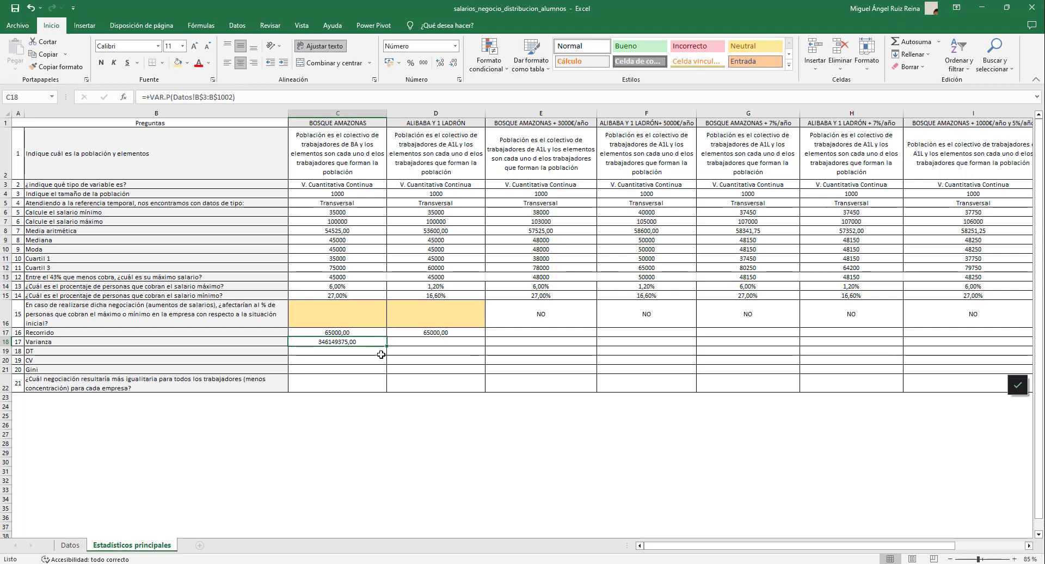
drag(386, 345, 452, 351)
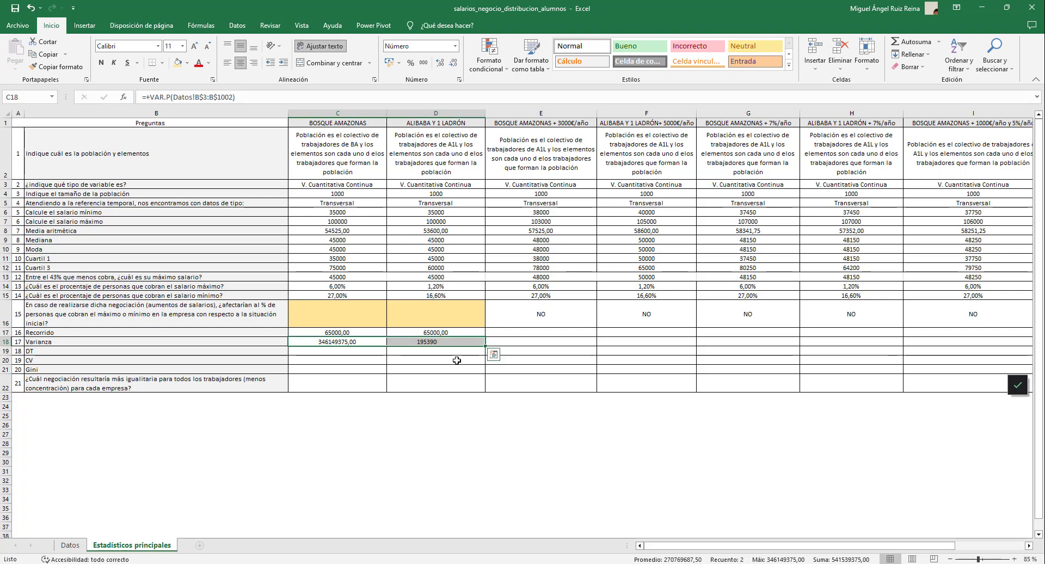
Step: Write the DT formula in C19 as +DESVEST.P over the BOSQUE AMAZONAS salaries, Datos!B3:B1002
click(357, 352)
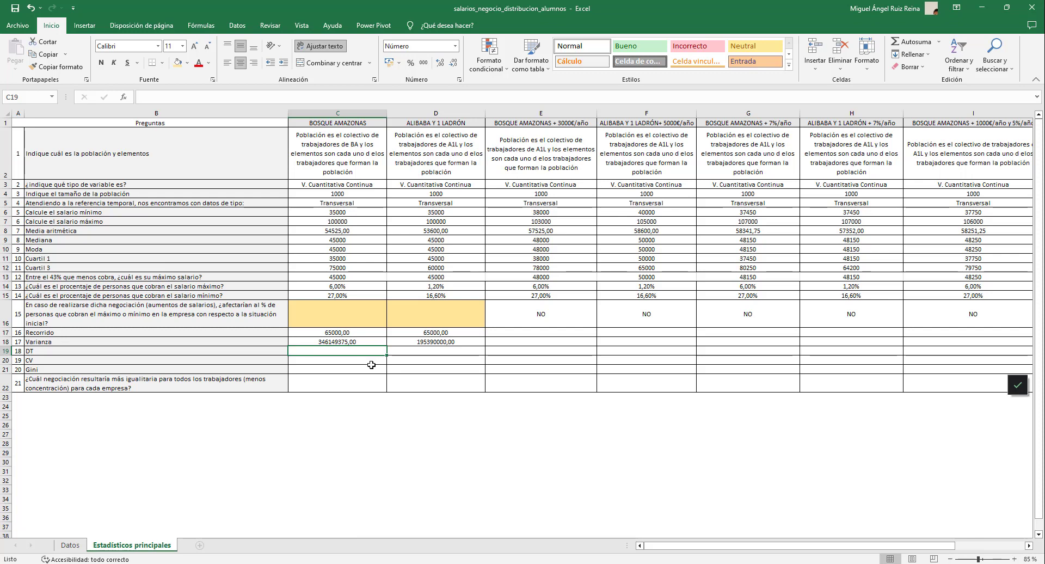
text(+)
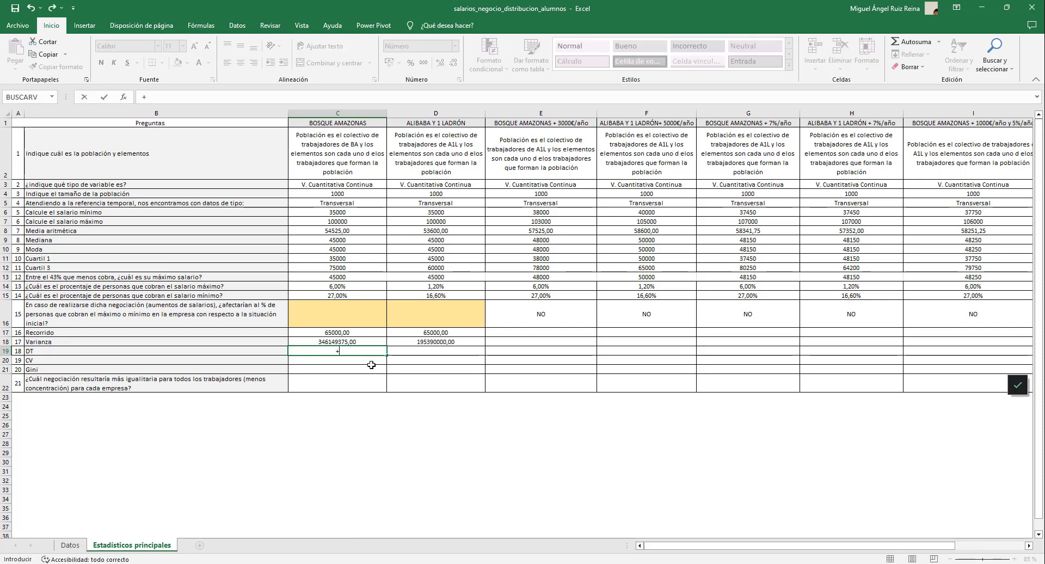
text(DES)
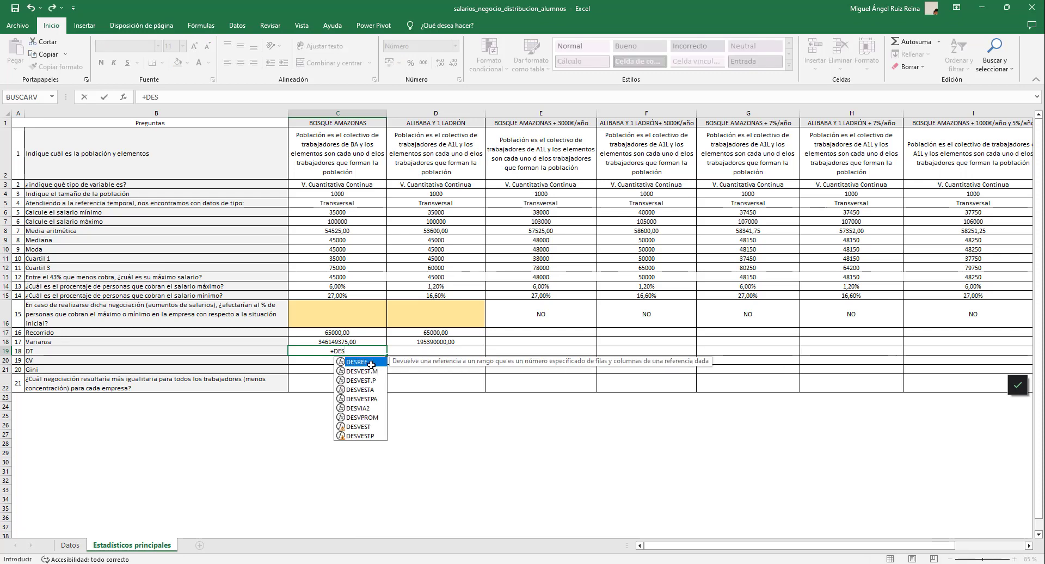
click(374, 381)
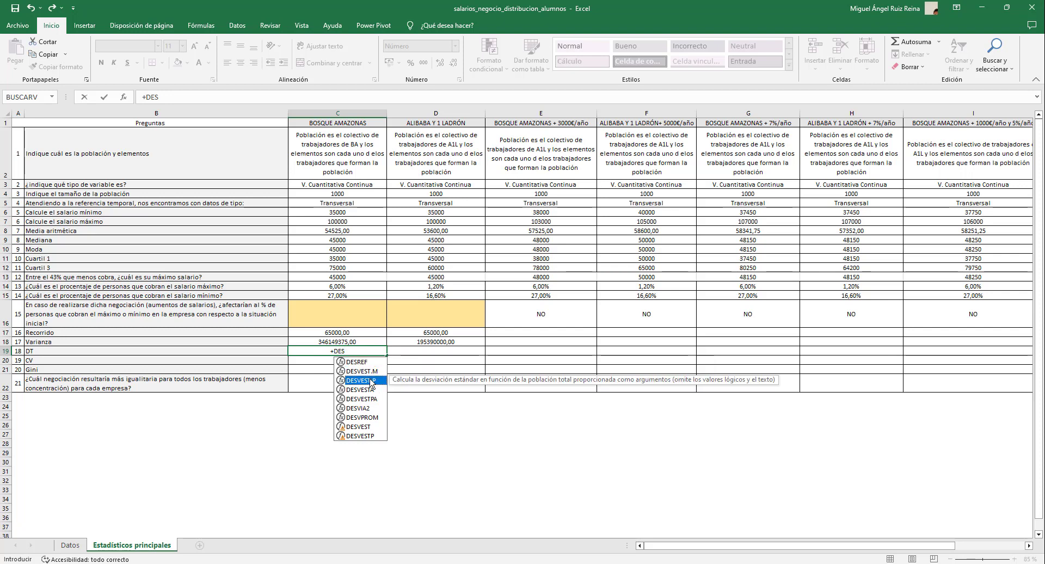
double_click(359, 380)
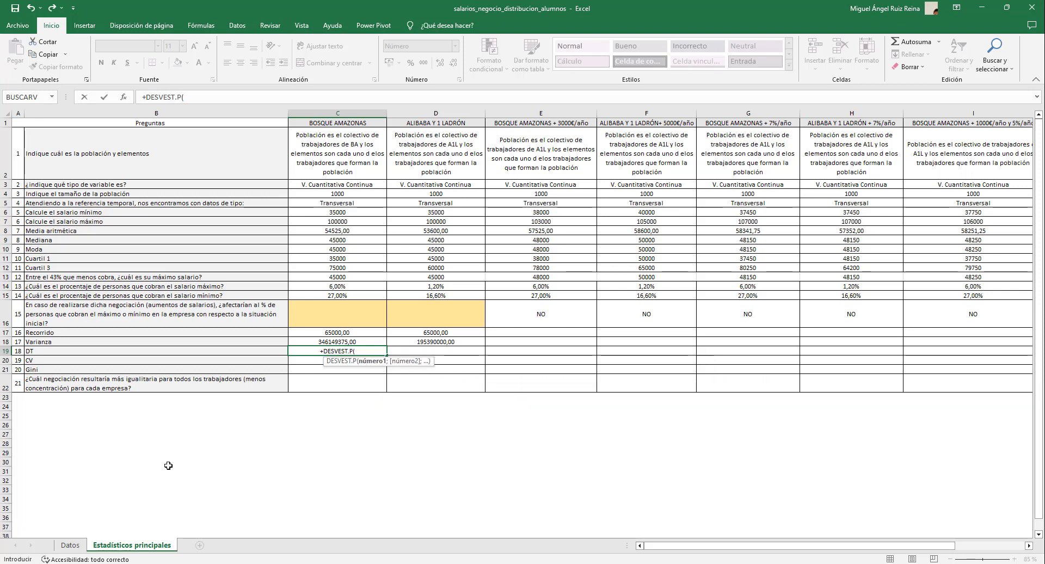
click(70, 545)
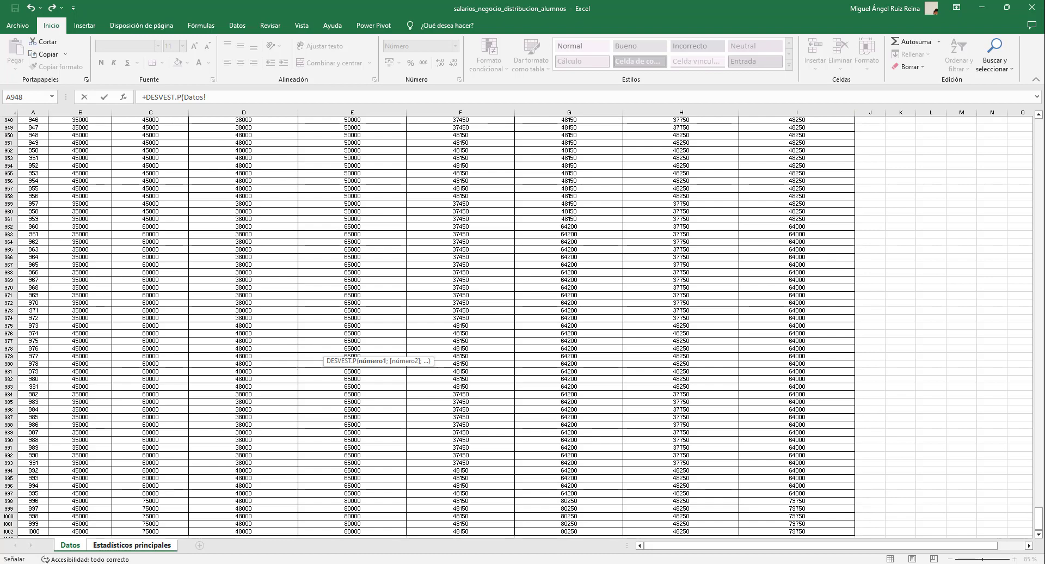
drag(1038, 516, 1037, 123)
click(75, 169)
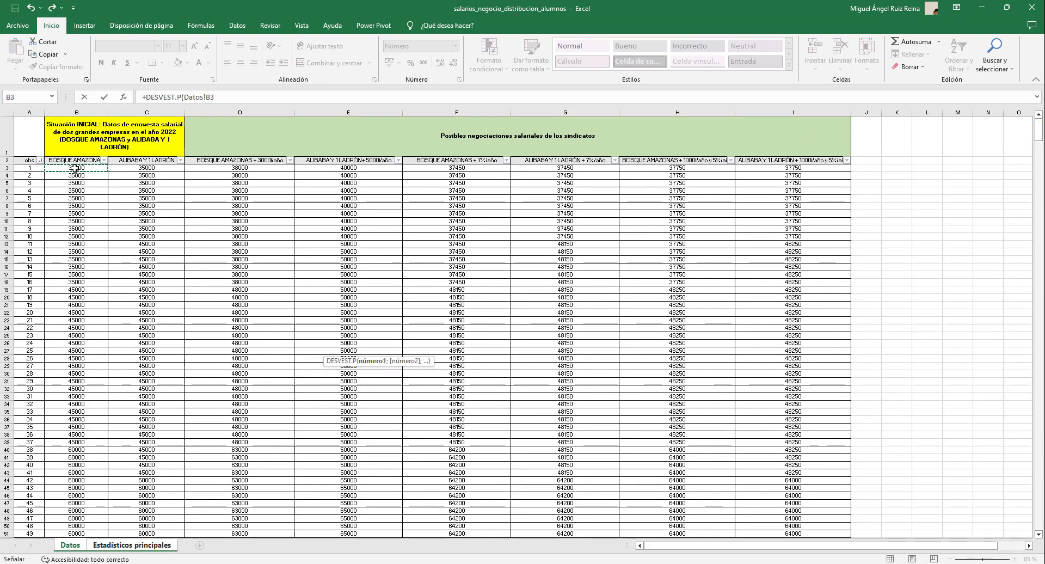
key(ctrl+shift+Down)
text())
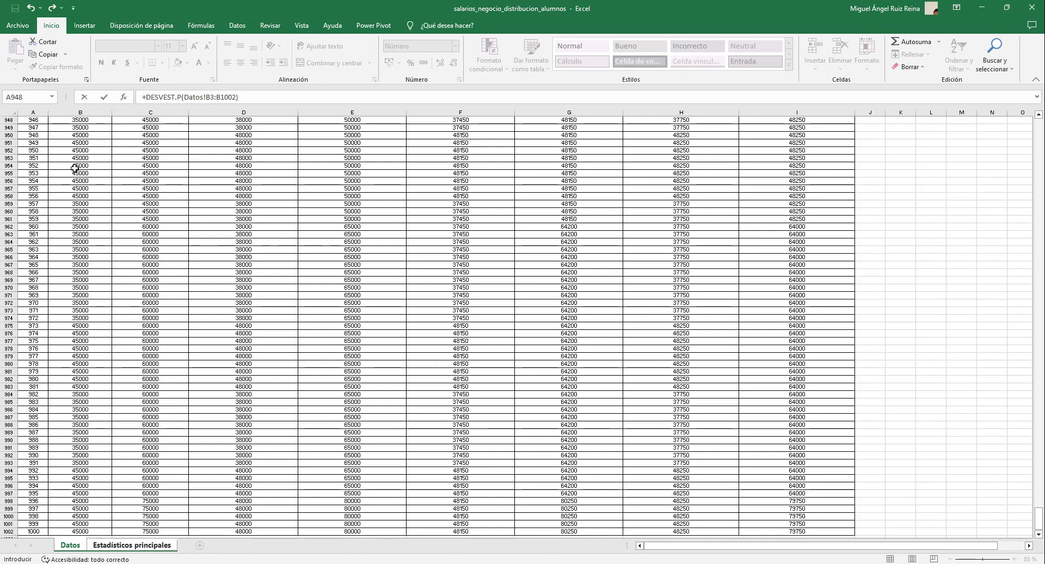
Step: Fix the rows of the standard deviation range as B$3:B$1002 and fill the C19 formula into D19
drag(236, 97, 207, 95)
key(F4)
key(F4)
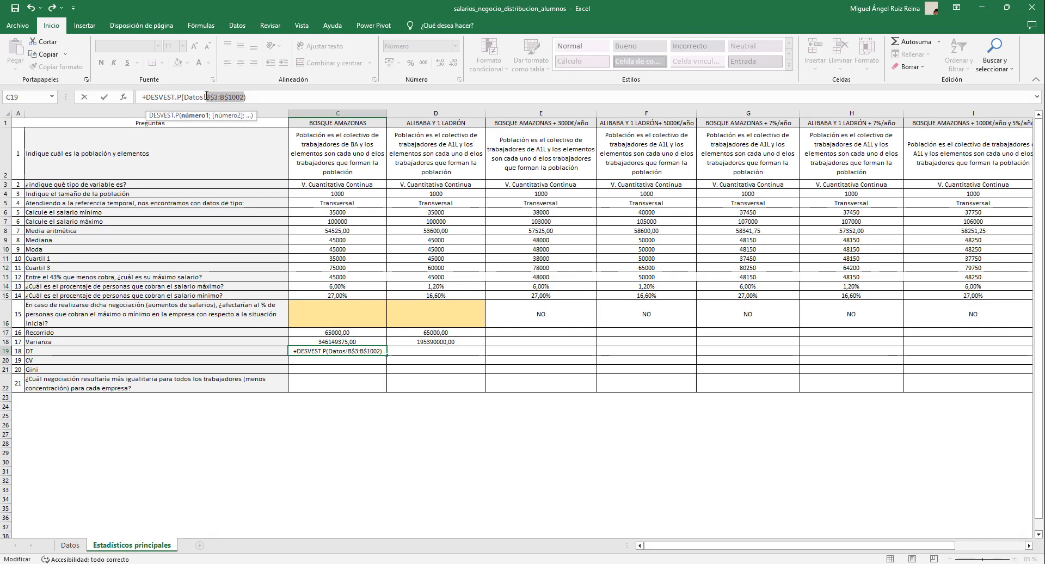
key(Return)
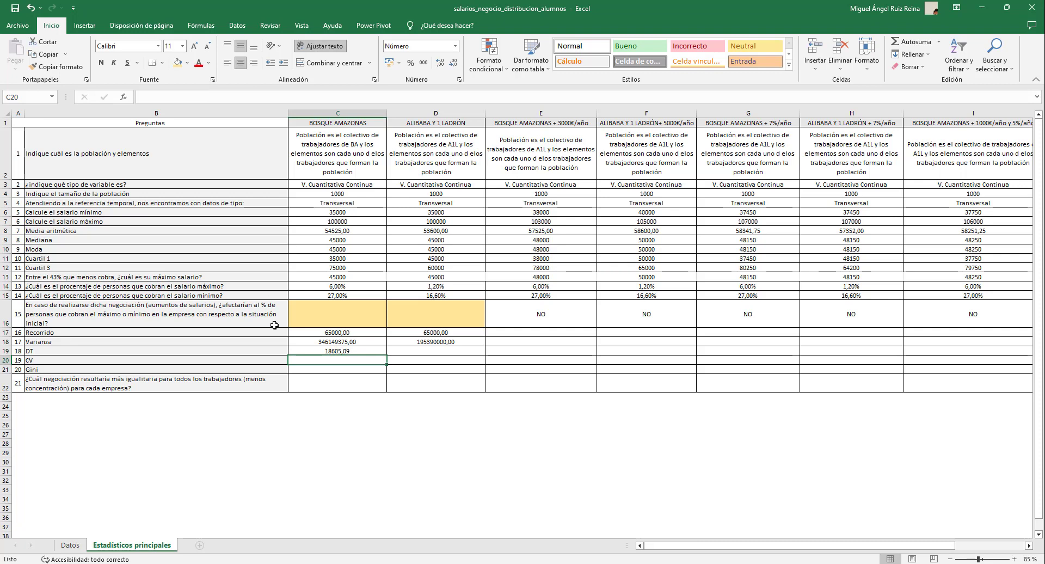
click(354, 351)
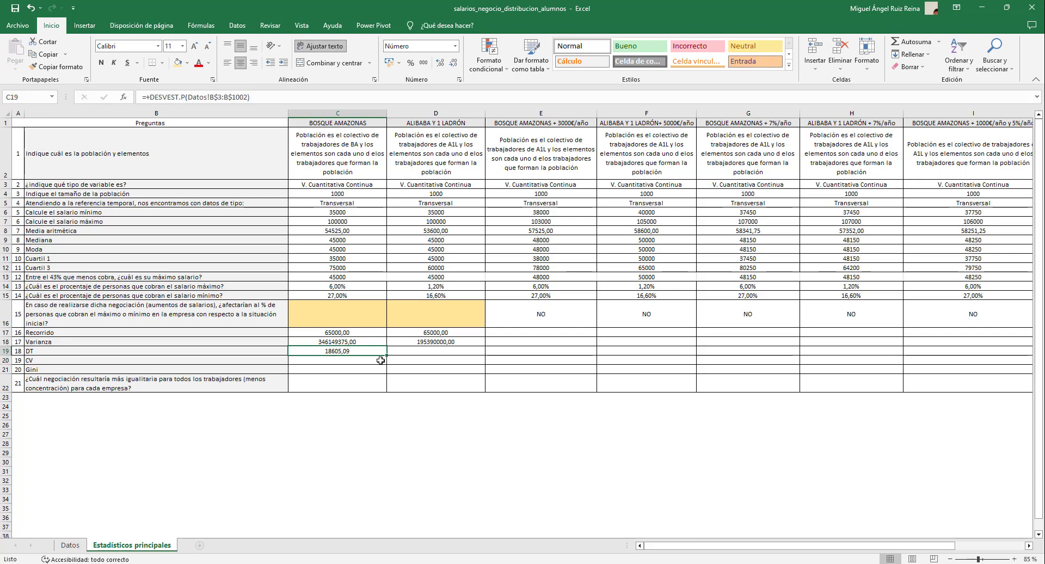
drag(388, 358, 436, 355)
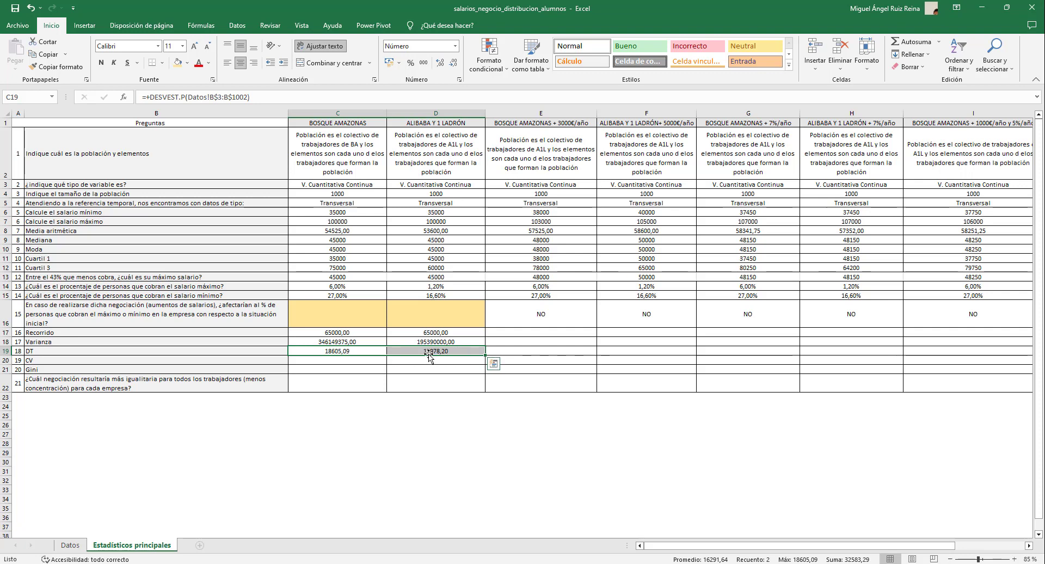
Step: Calculate the CV in C20 as standard deviation over absolute mean with +C19/ABS(C8), and fill the formula into D20
click(348, 363)
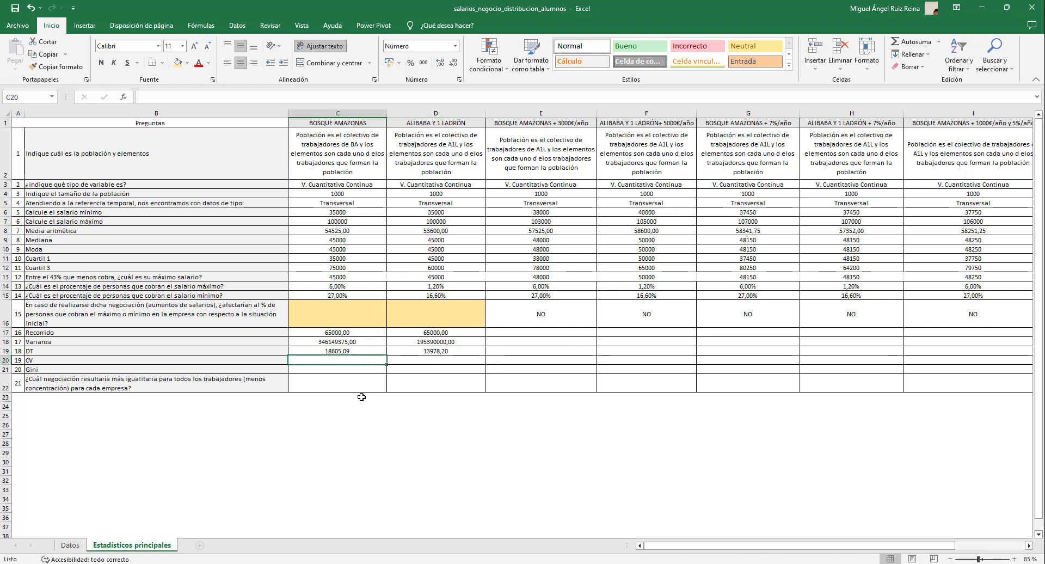
text(+)
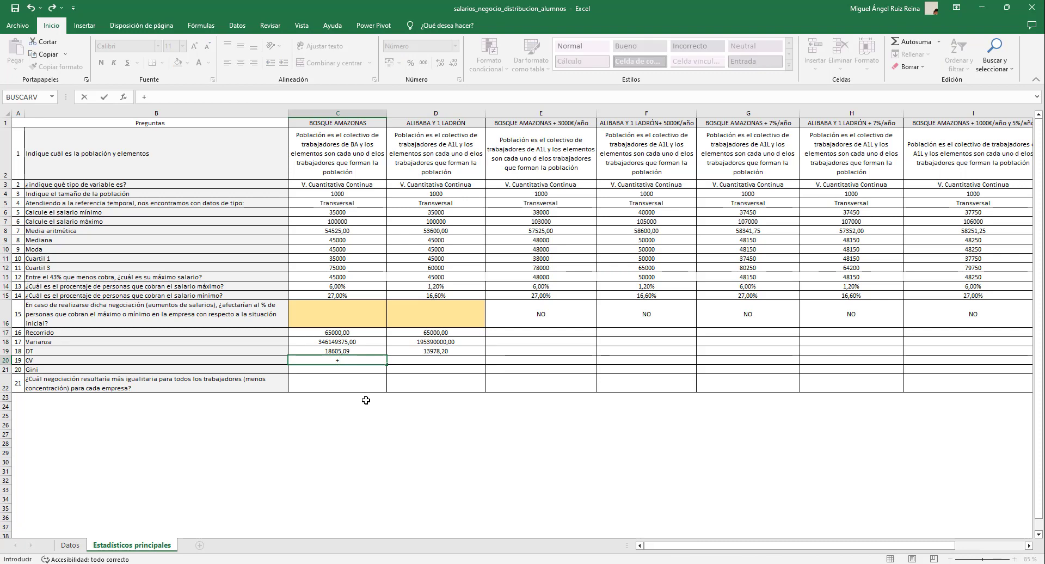
click(337, 353)
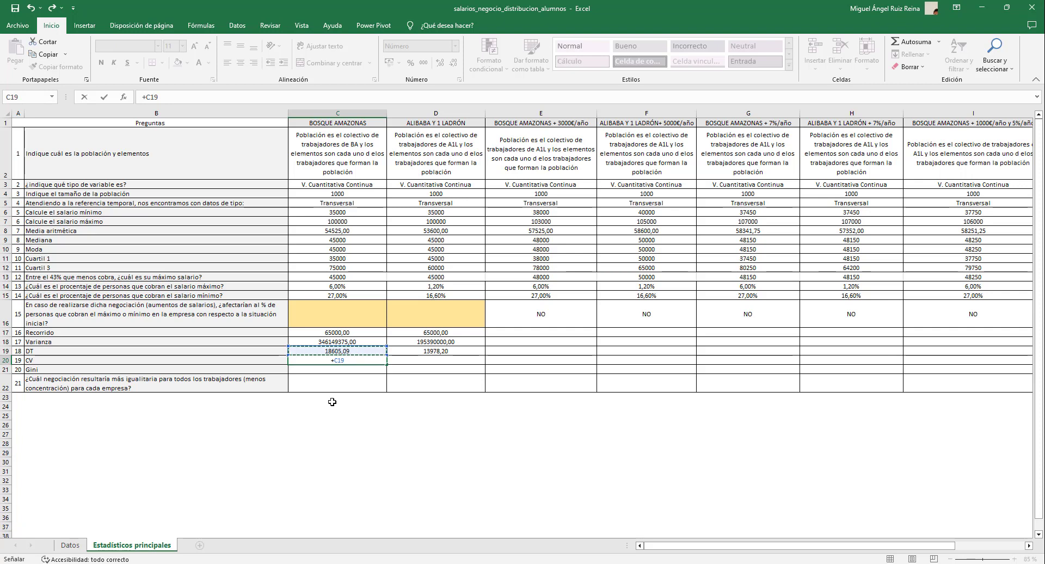
text(/ABS)
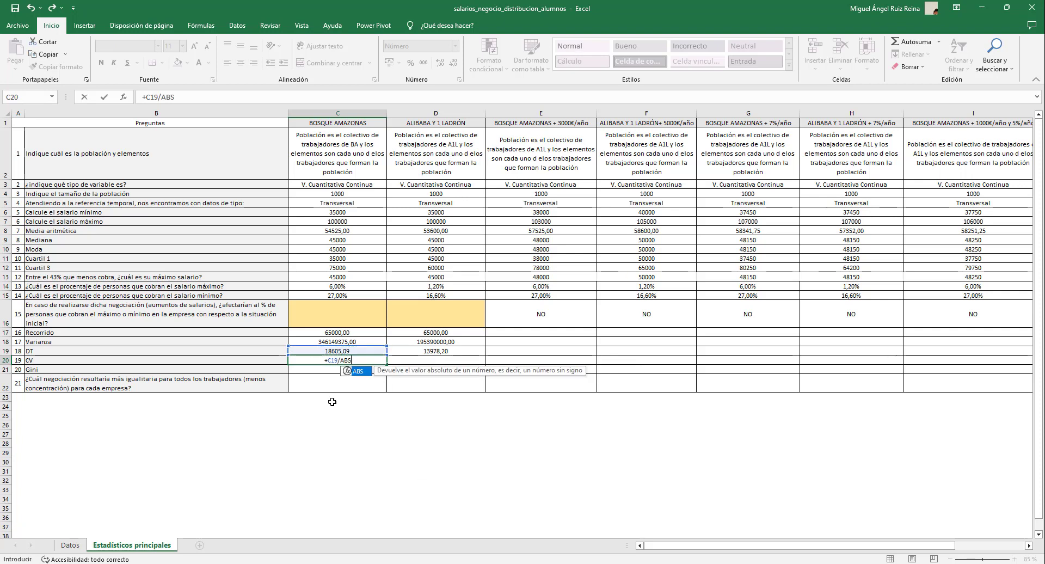
text(()
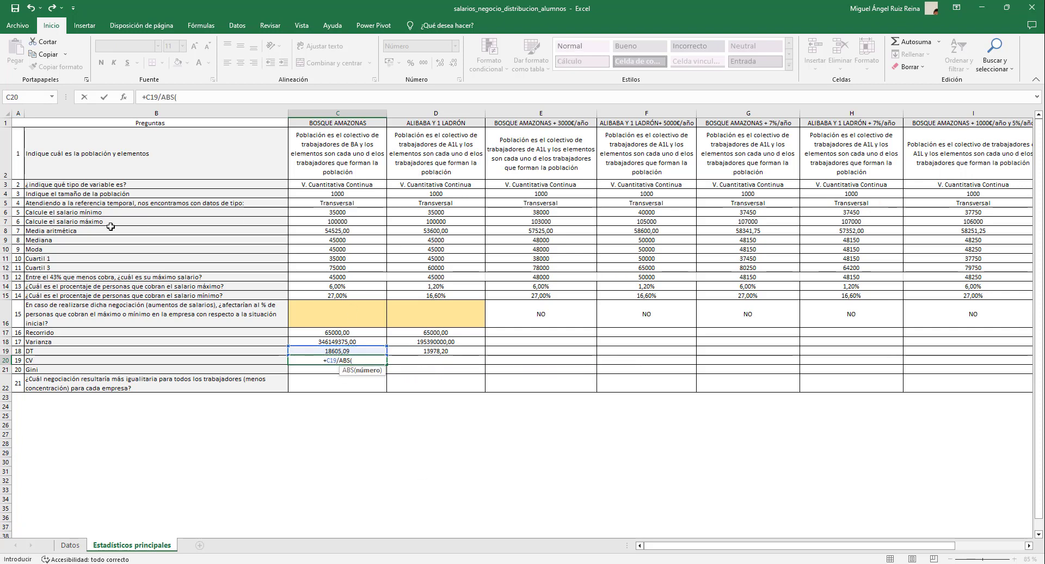
click(344, 231)
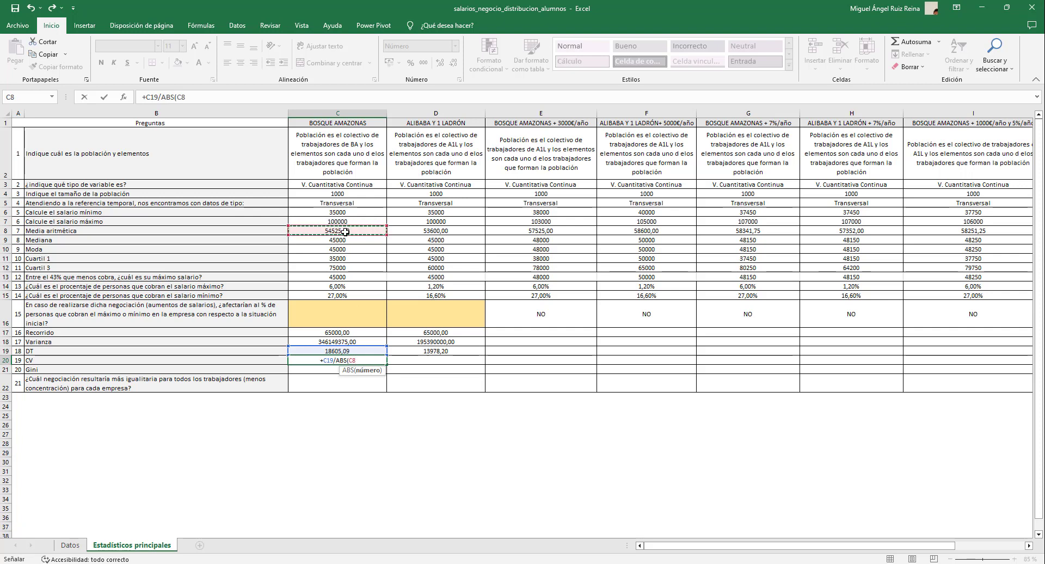
text())
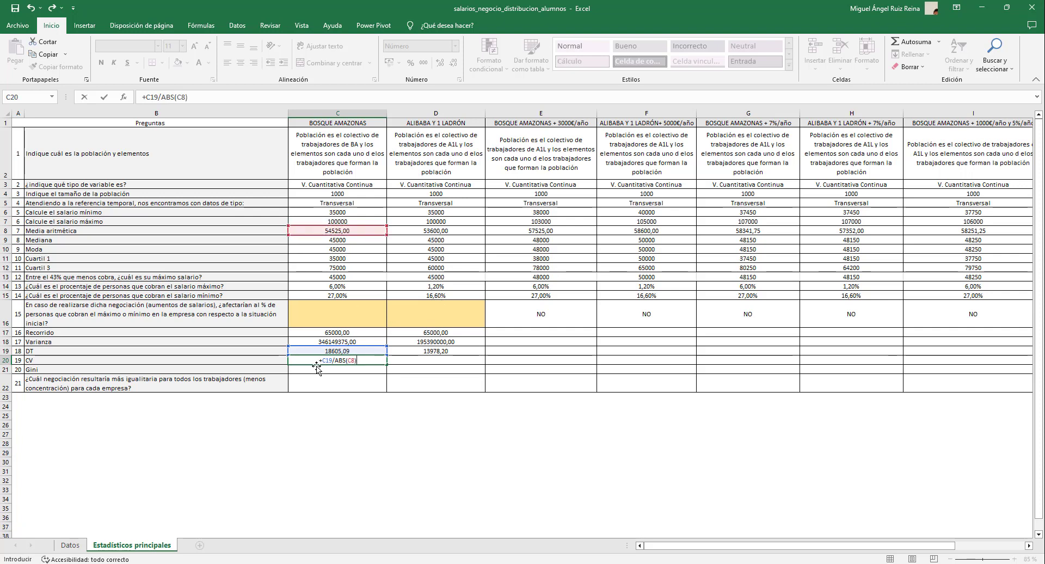
key(Return)
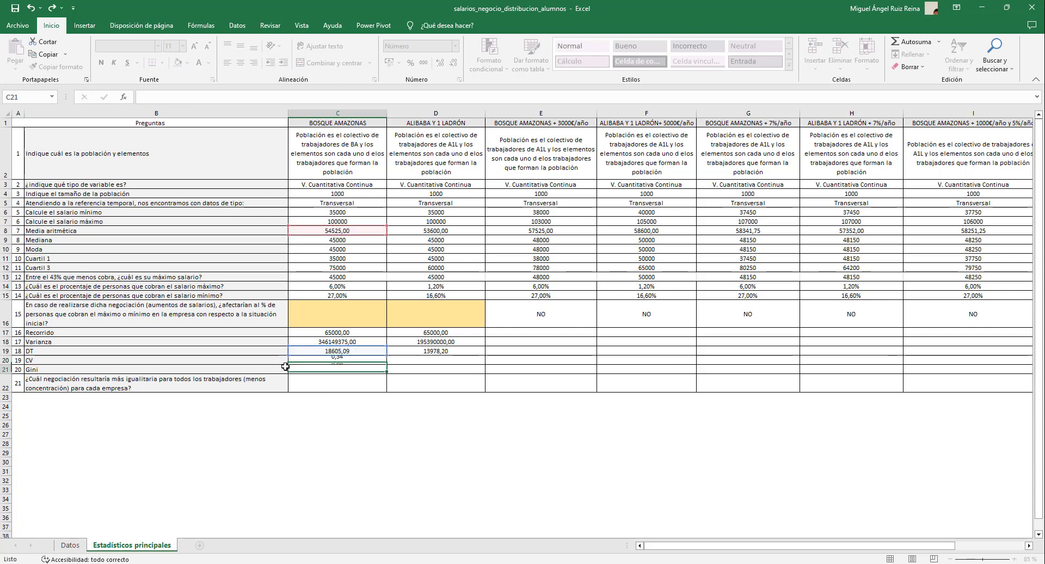
click(341, 359)
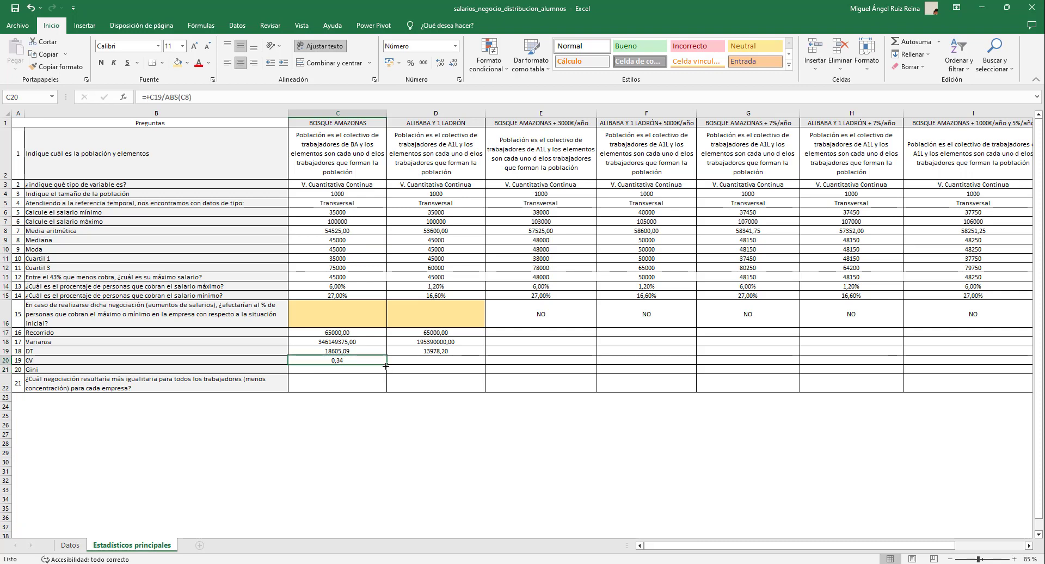
drag(386, 366, 443, 366)
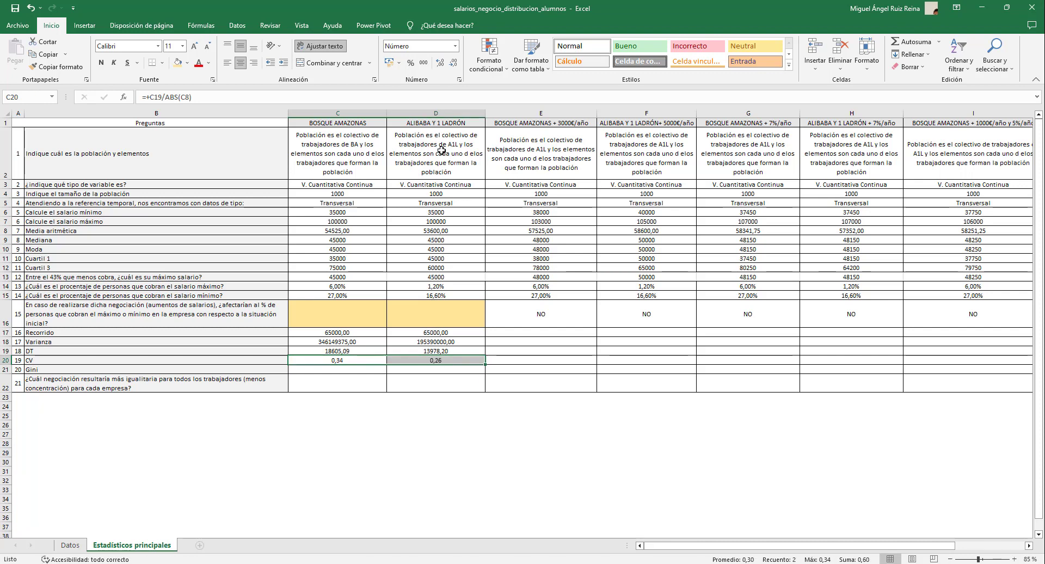
Step: Fill the Recorrido, Varianza, DT and CV formulas from D17:D20 across the six salary negotiation columns, E to J
click(456, 360)
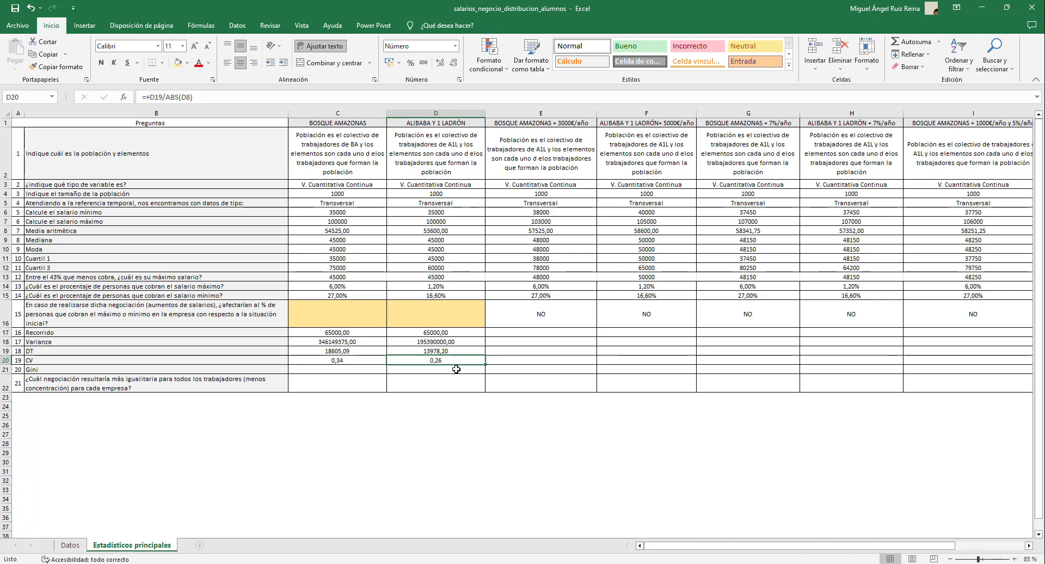
drag(459, 334, 913, 364)
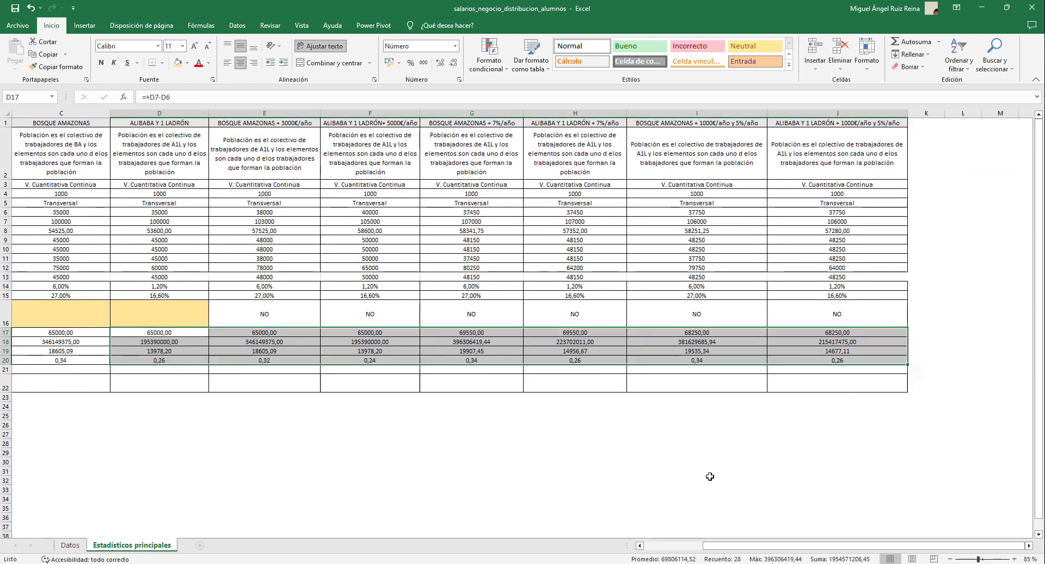
click(382, 360)
click(240, 359)
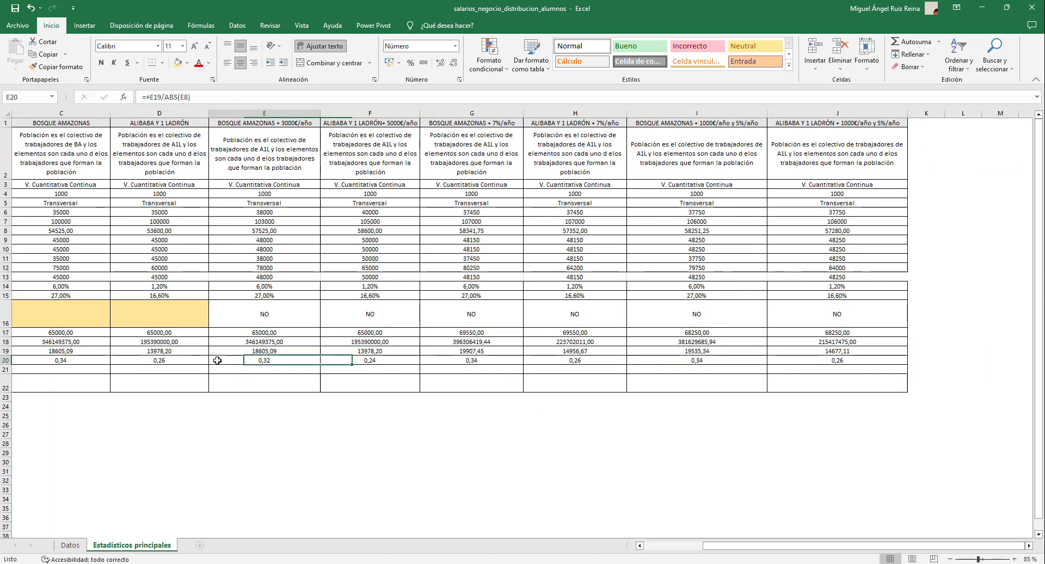
drag(716, 546, 646, 547)
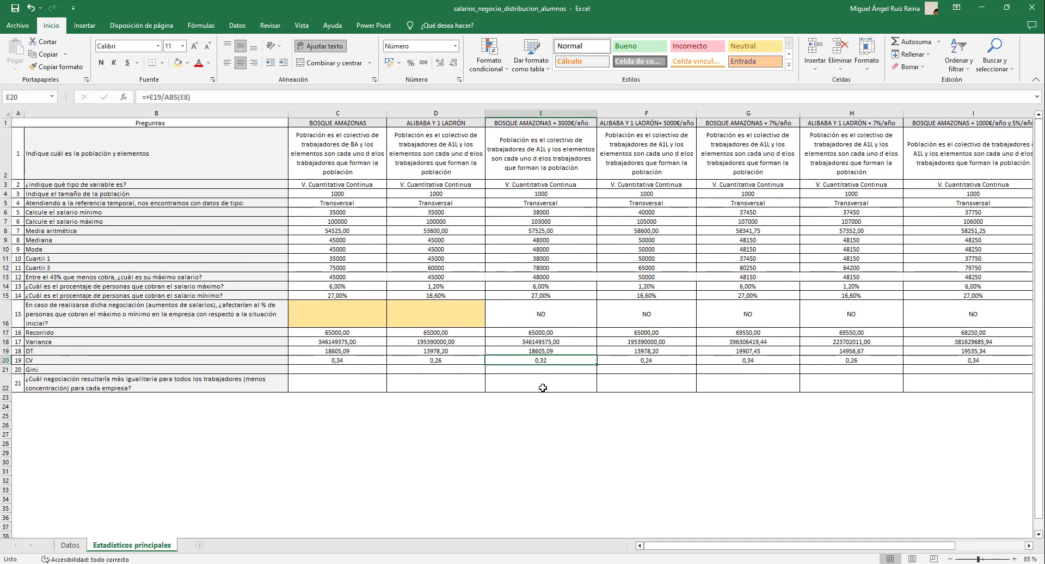
drag(460, 333, 477, 368)
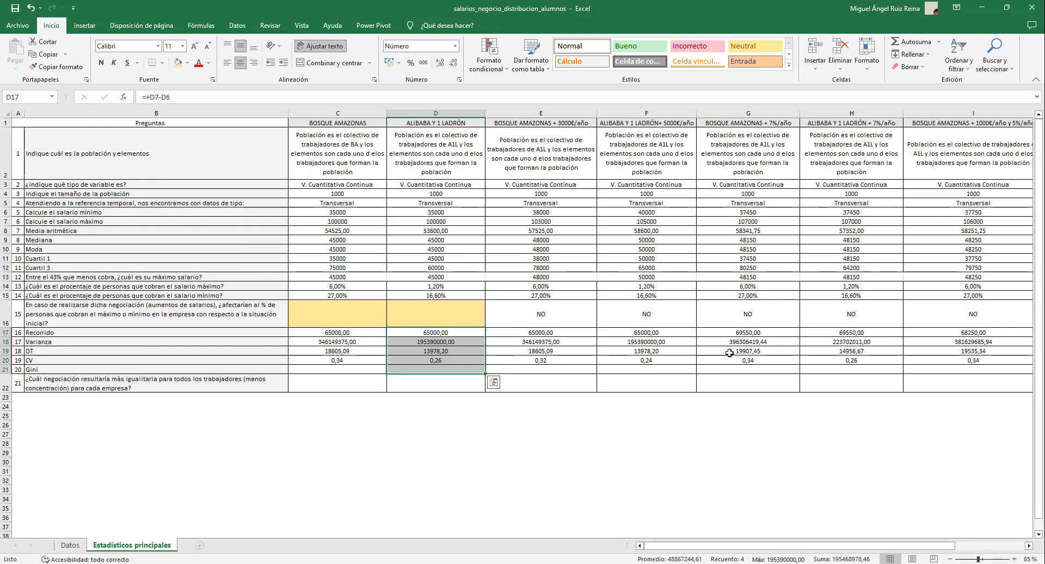
click(493, 361)
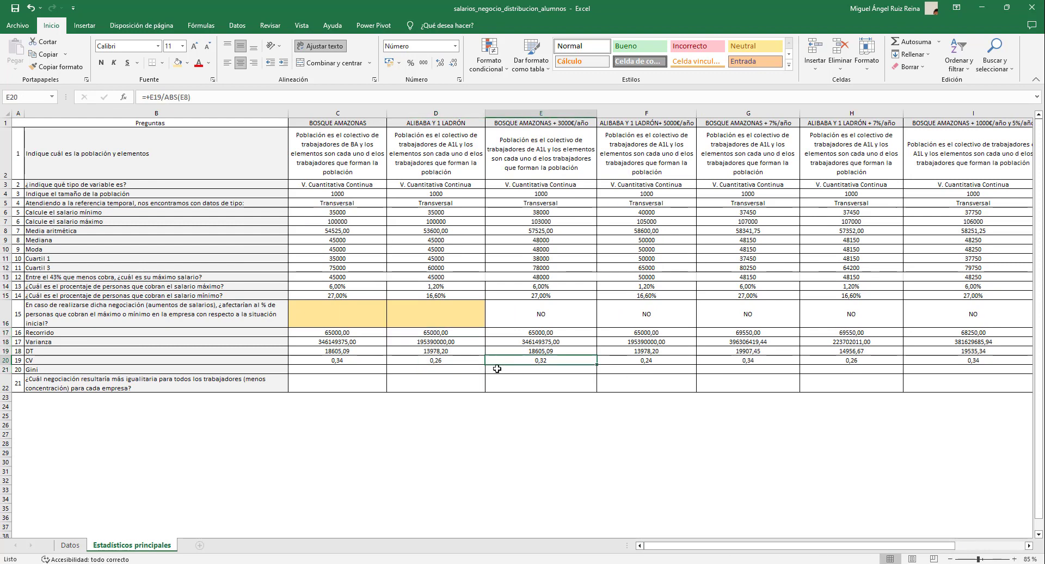
Step: Examine the two unanswered questions in rows 21 and 22, on Gini and the most egalitarian negotiation
ctrl+scroll(479, 376, down, 1)
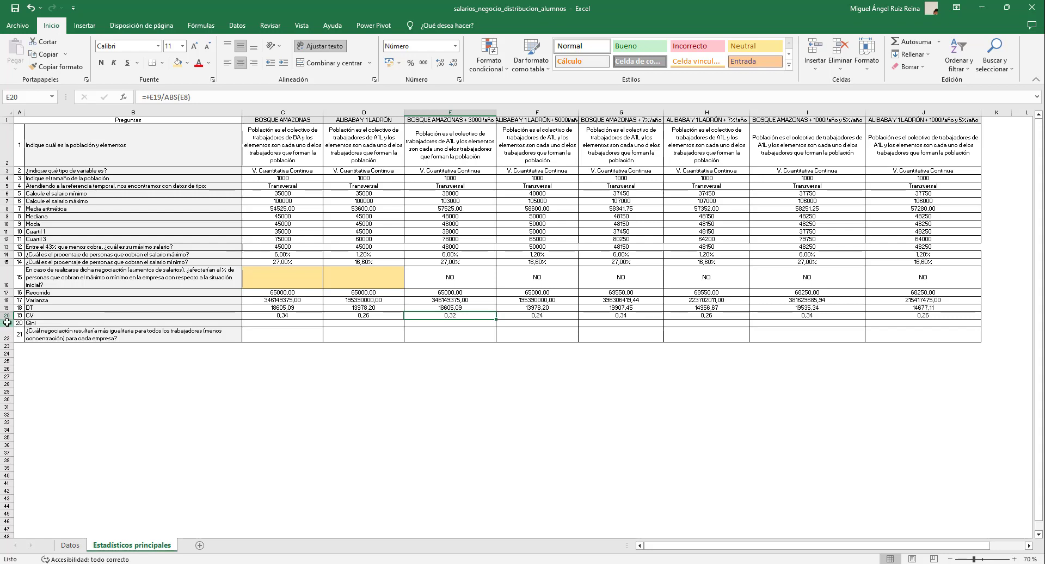
drag(7, 323, 7, 334)
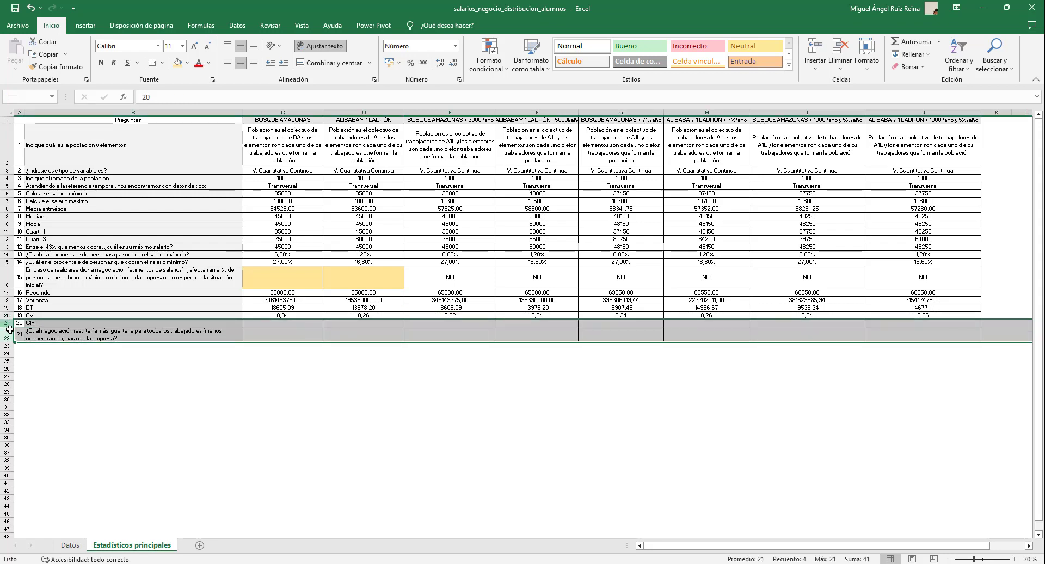
click(49, 325)
click(55, 335)
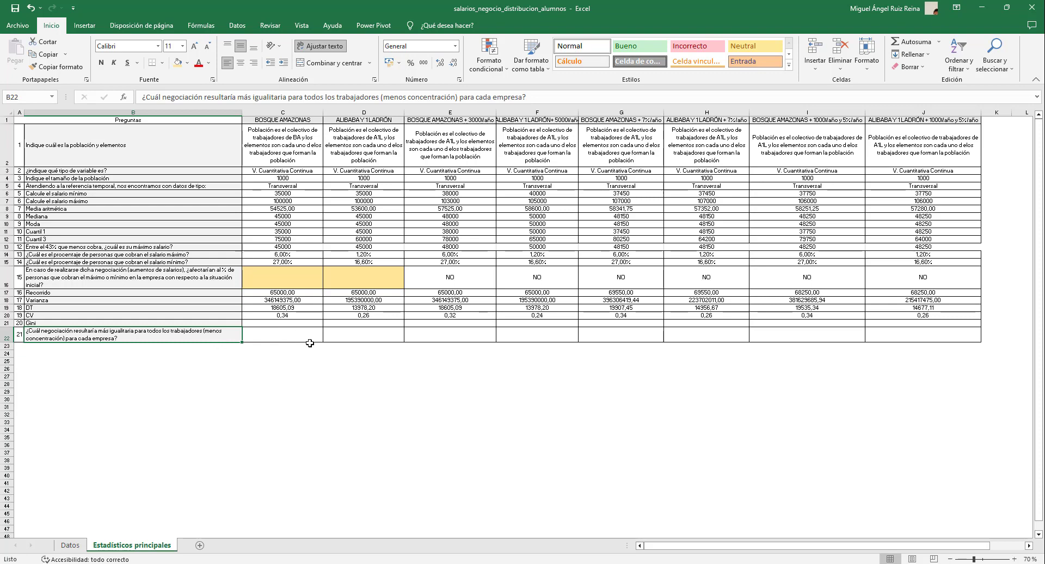
Step: Review the initial-situation salary data of BOSQUE AMAZONAS and ALIBABA Y 1 LADRÓN on the Datos sheet
click(70, 545)
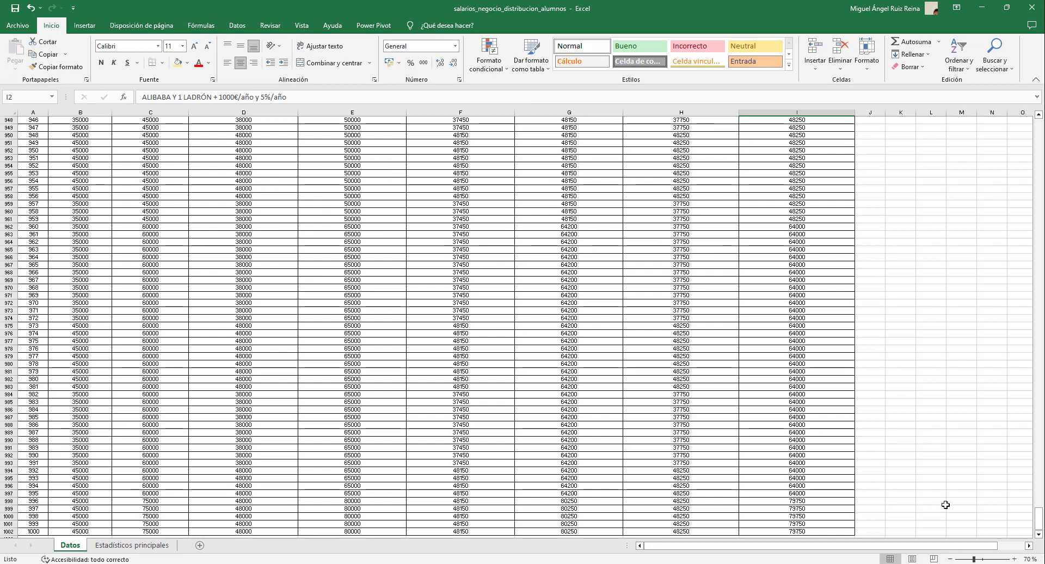
scroll(103, 387, up, 3)
click(103, 387)
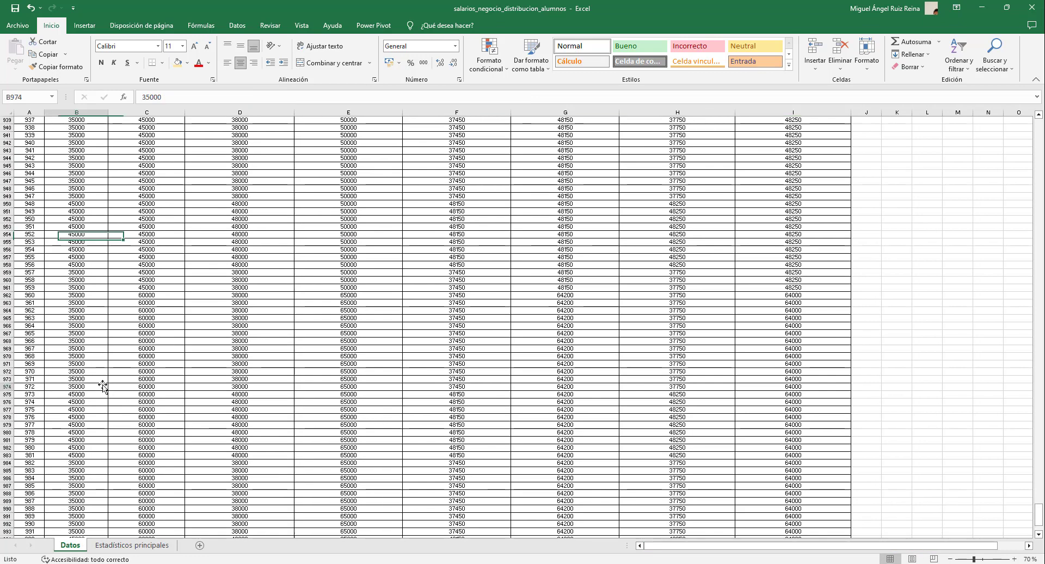
key(shift+Right)
key(ctrl+shift+Up)
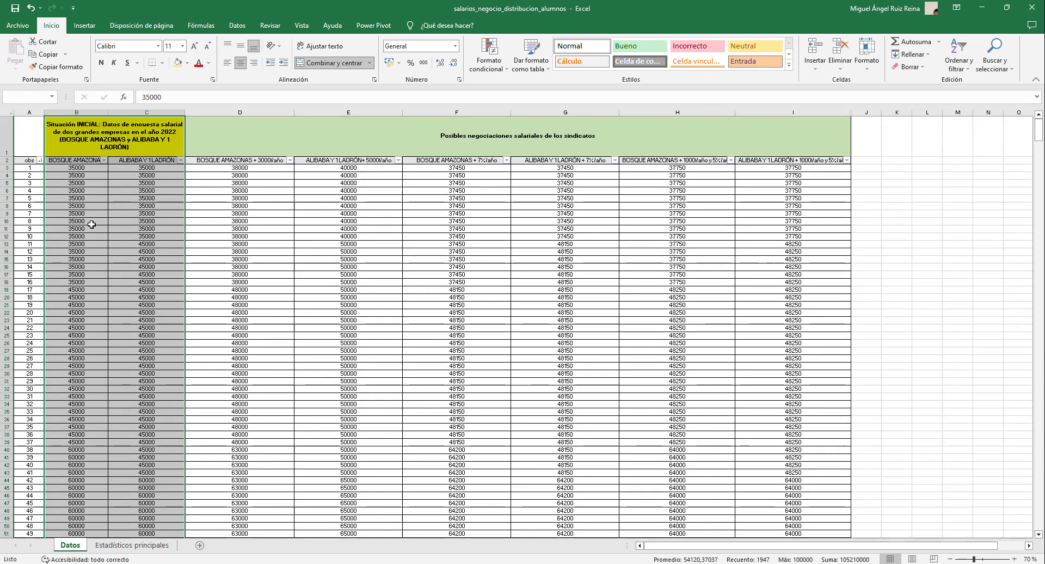
click(90, 146)
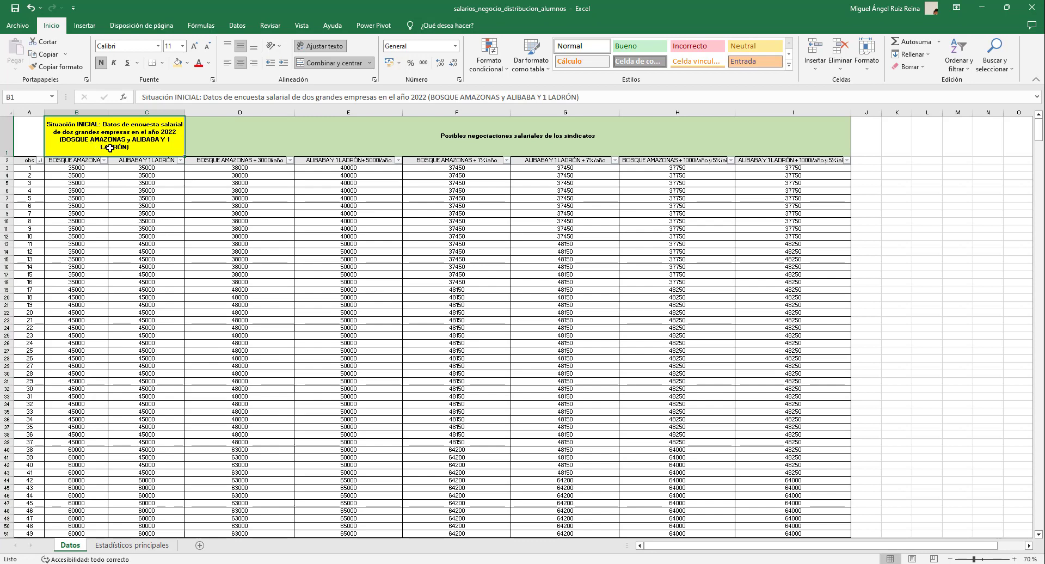
click(84, 163)
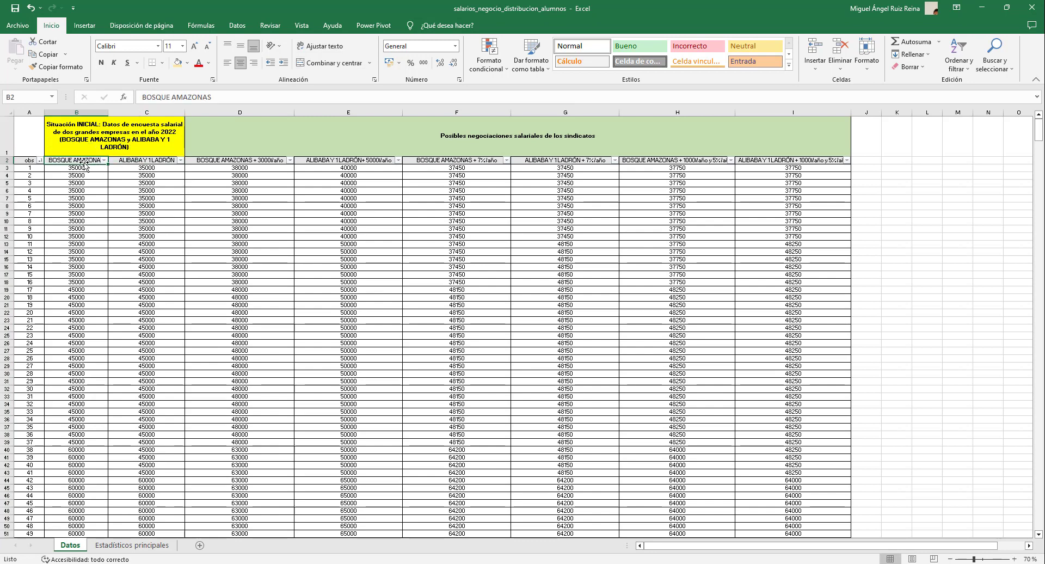
click(128, 162)
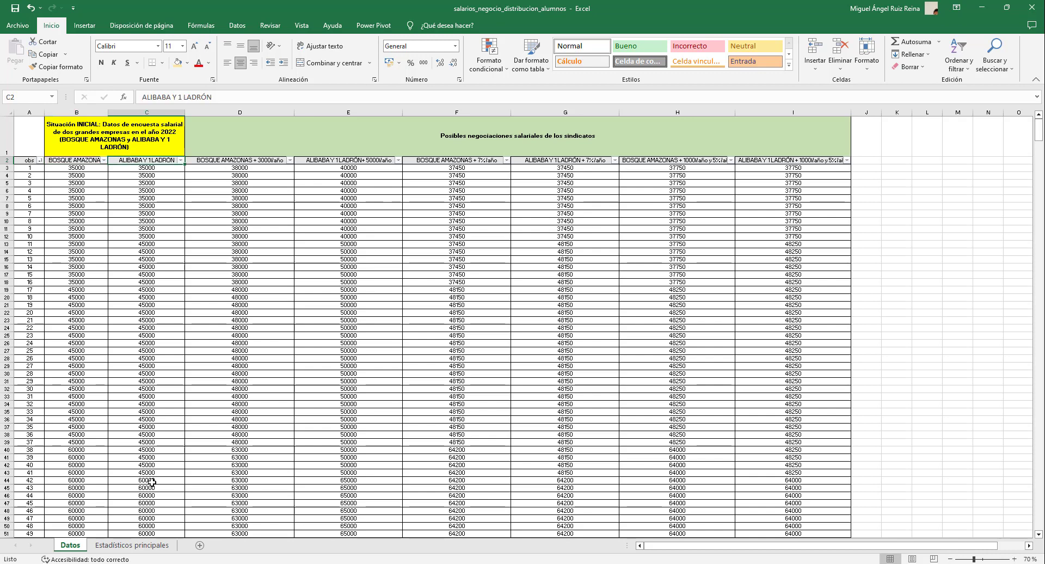
Step: Review the completed answers on the Estadísticos principales sheet, from the population question to Recorrido, Varianza, DT and CV
click(134, 547)
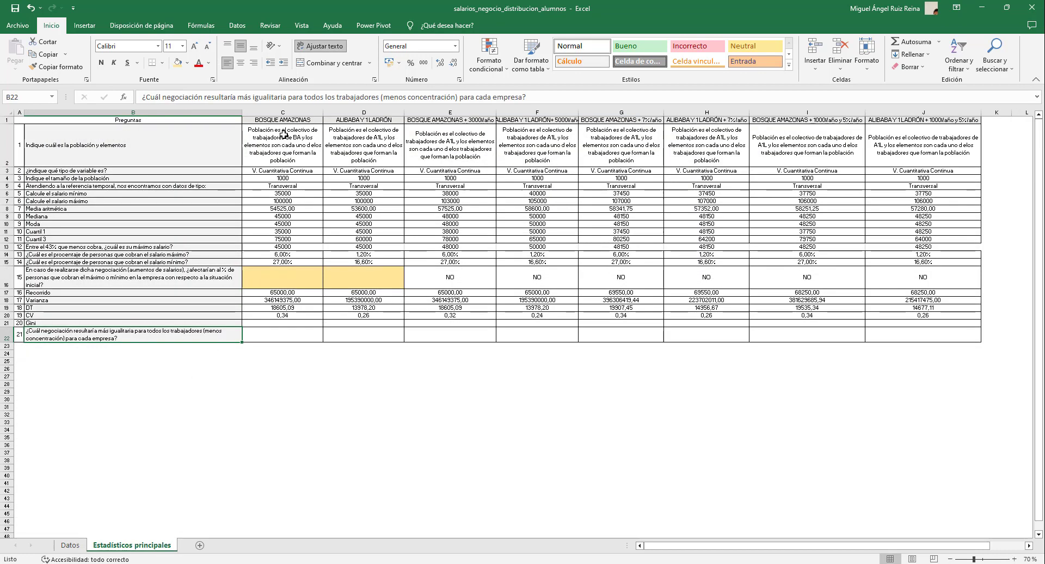
drag(283, 136, 292, 316)
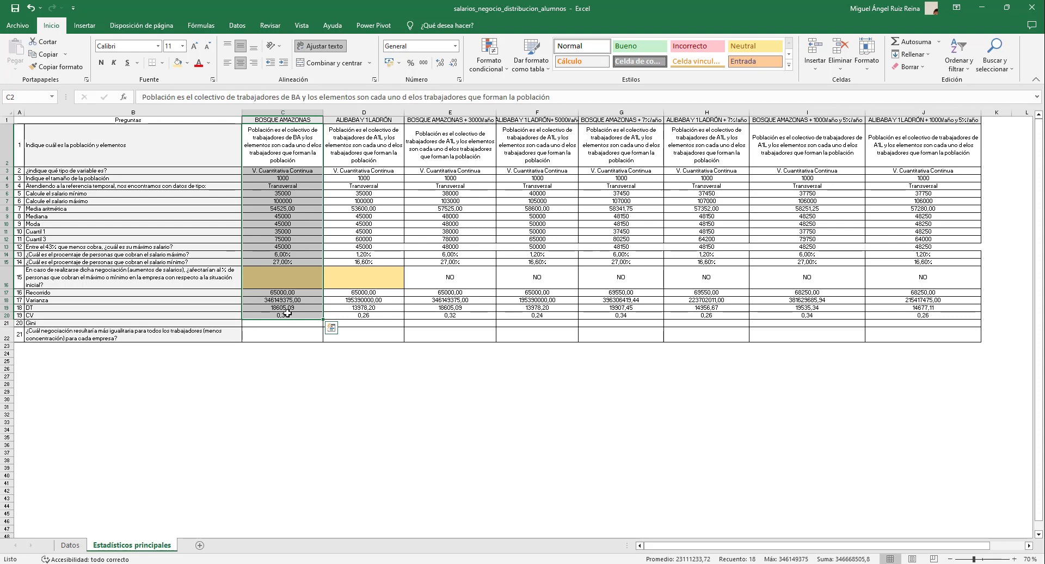
click(333, 185)
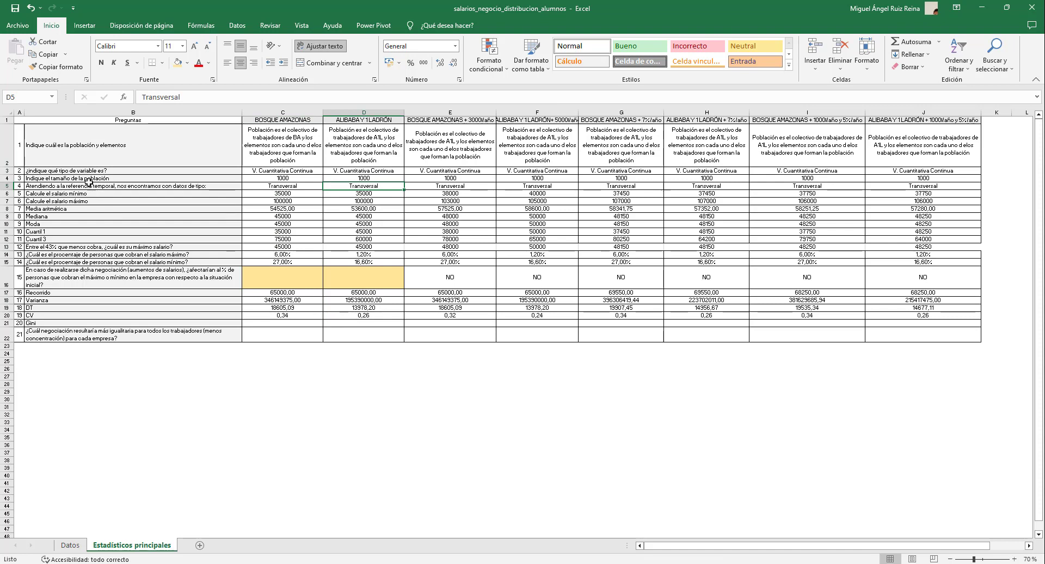
drag(87, 141, 92, 315)
click(91, 292)
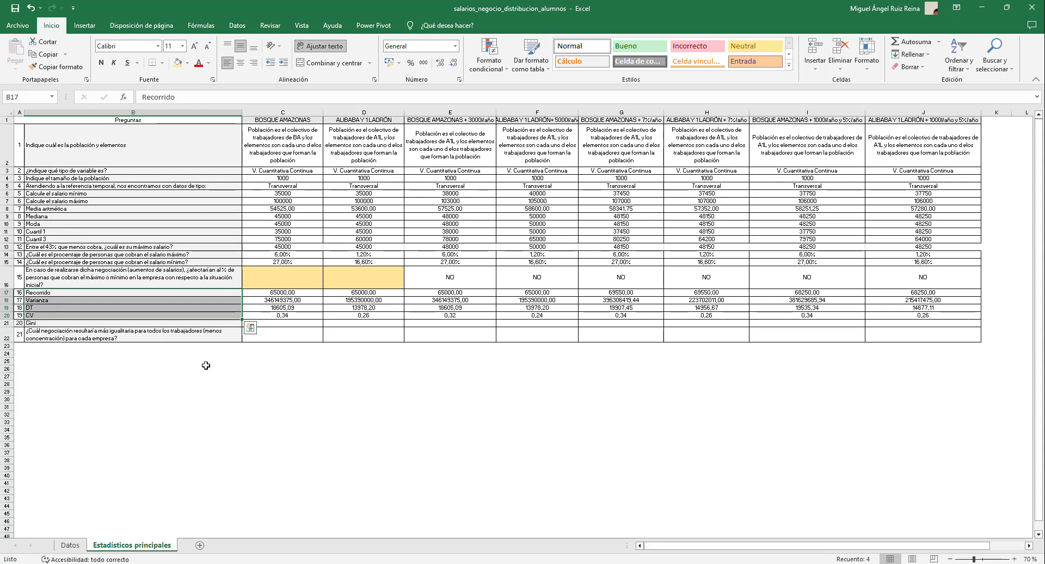
click(65, 300)
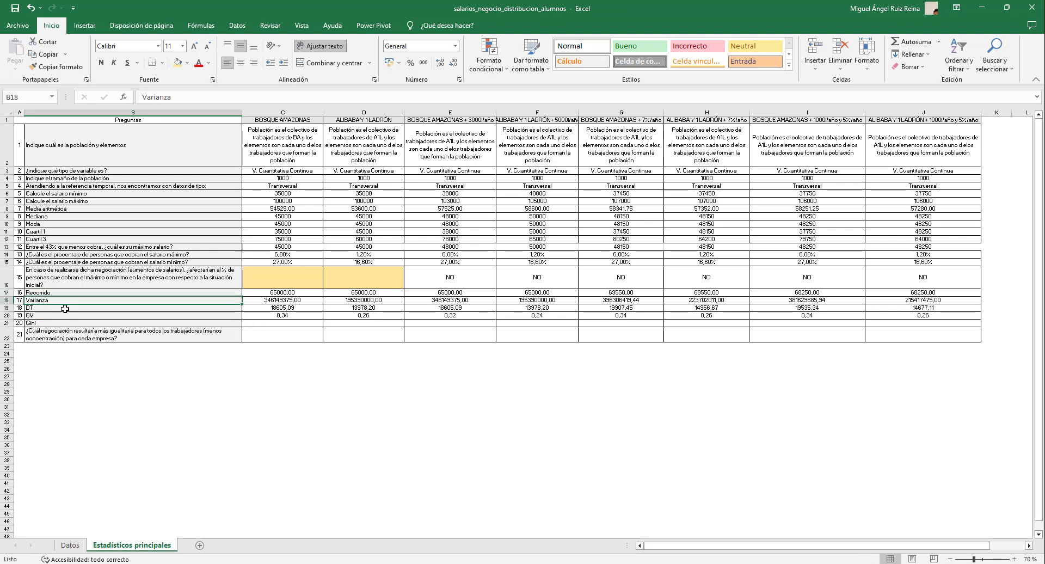
click(65, 308)
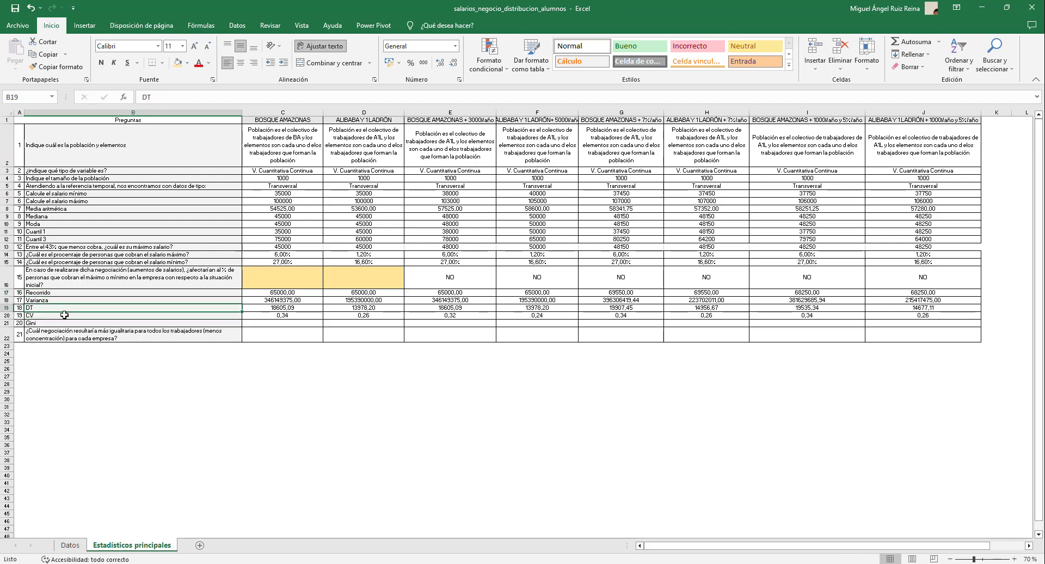
click(64, 315)
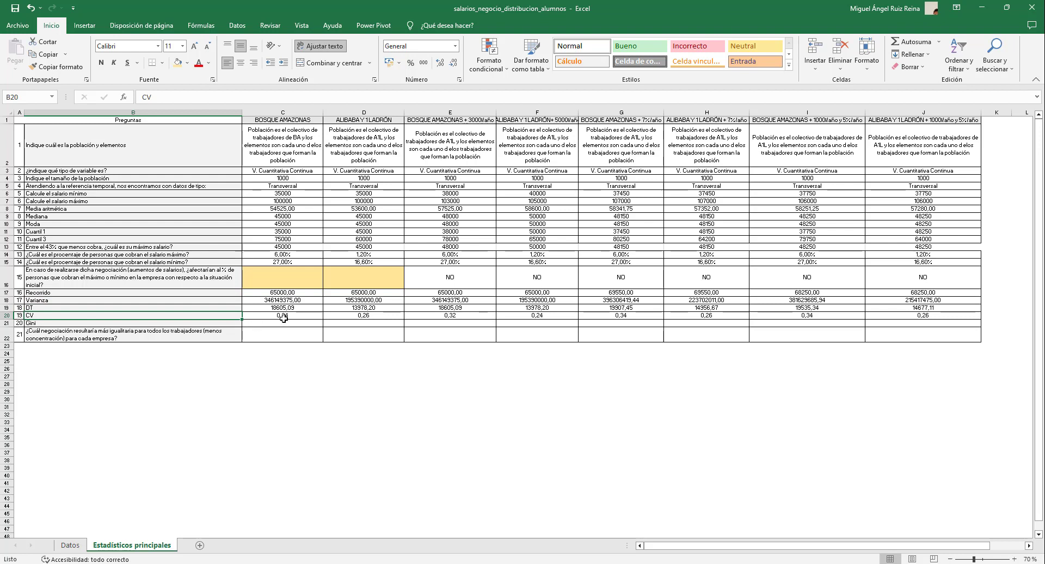
Step: Compare the pending Gini and most egalitarian negotiation questions with the negotiation scenarios in columns E to J
click(94, 325)
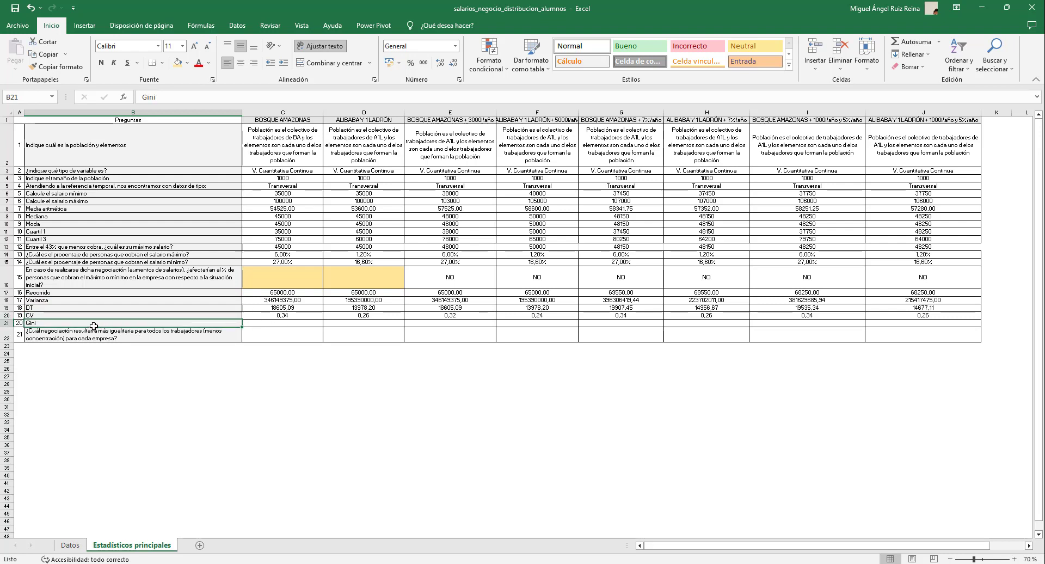
drag(94, 327, 93, 333)
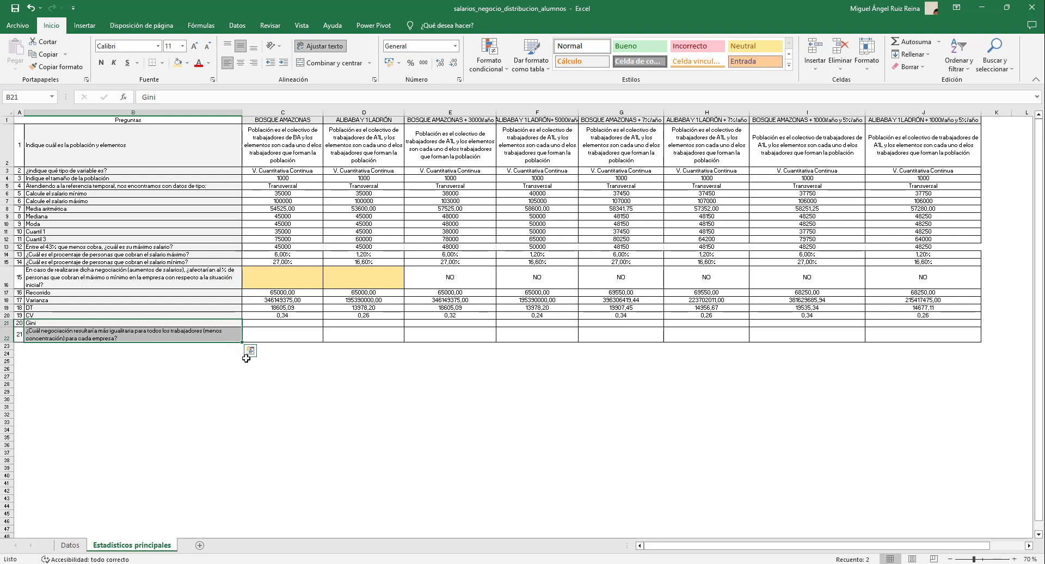
click(176, 325)
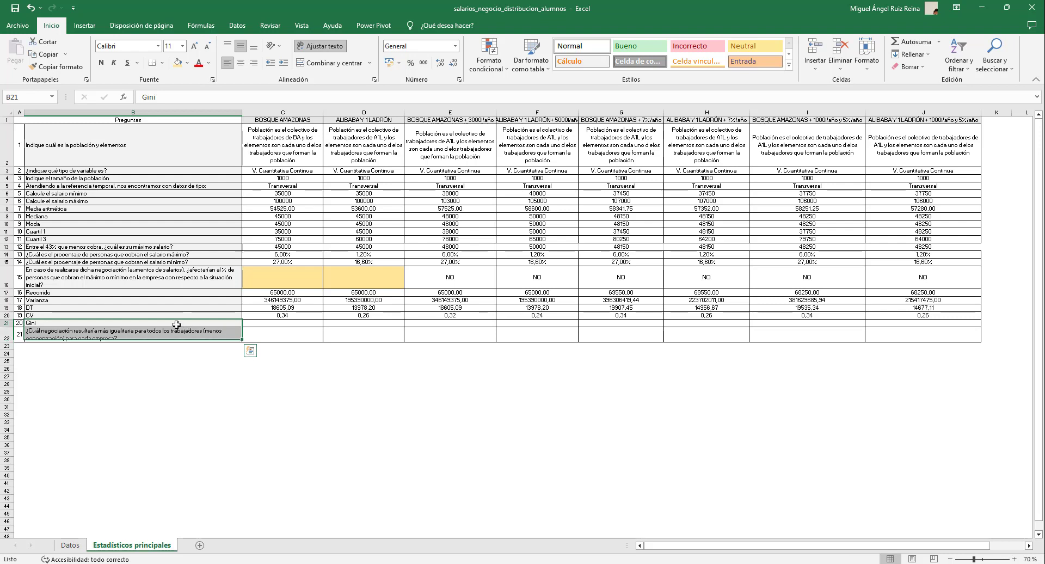
drag(176, 324, 176, 333)
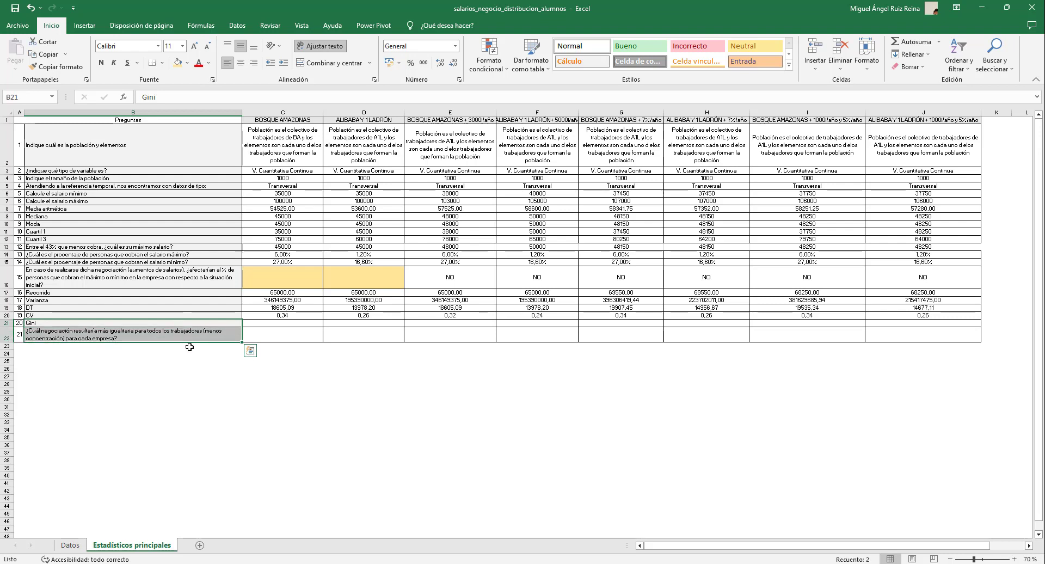
mouse_move(440, 112)
mouse_down()
mouse_move(969, 112)
mouse_move(926, 112)
mouse_up()
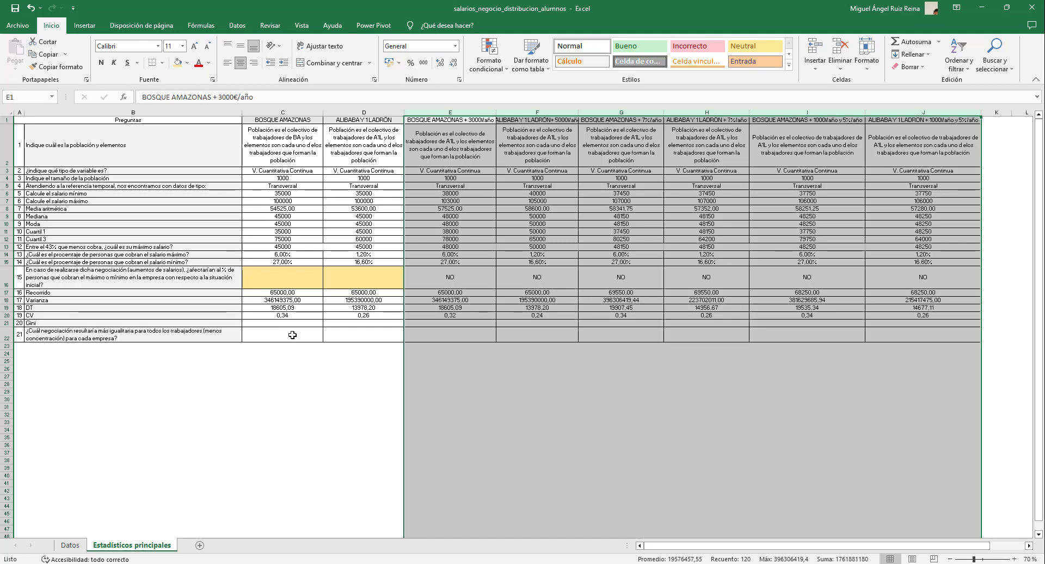
click(243, 339)
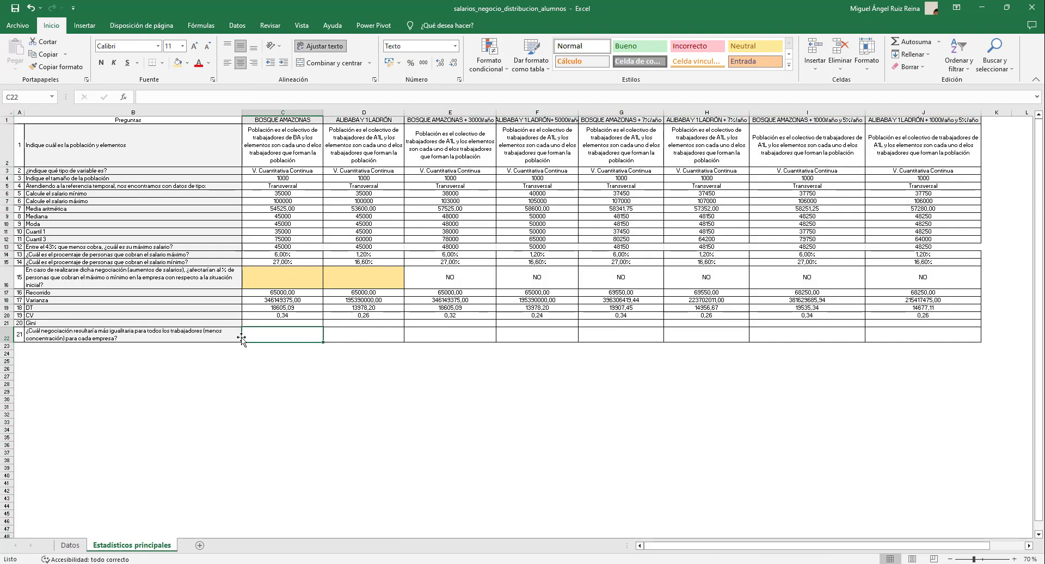